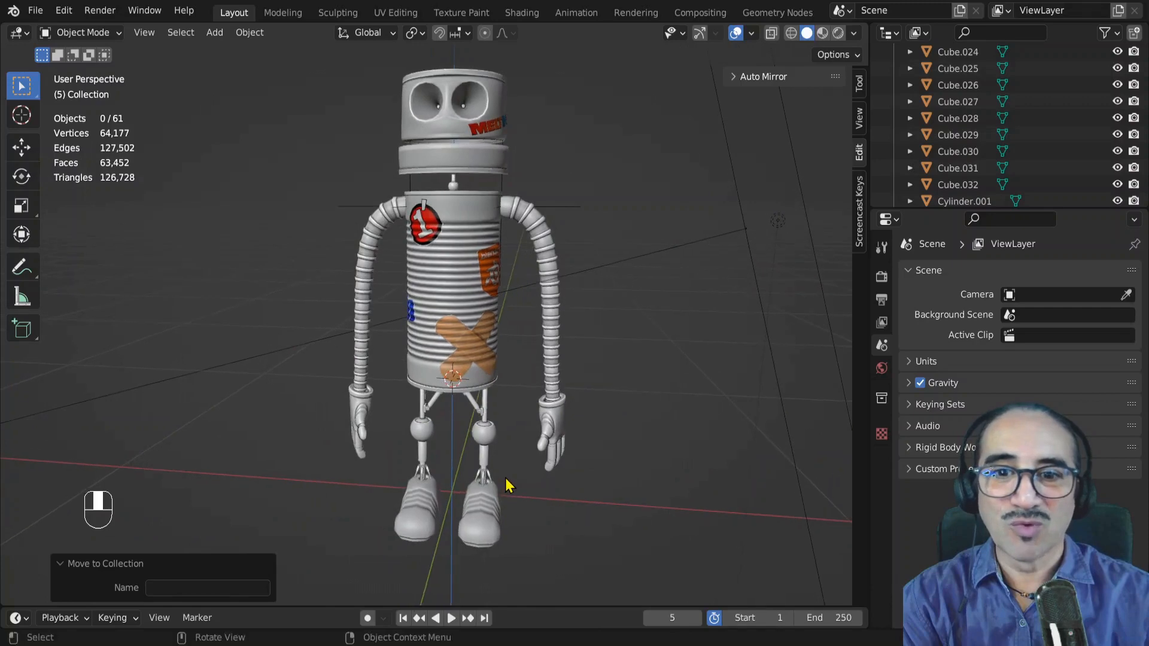
# Try moving the robot's arm mesh away from the body, cancelling each attempt
pyautogui.click(558, 331)
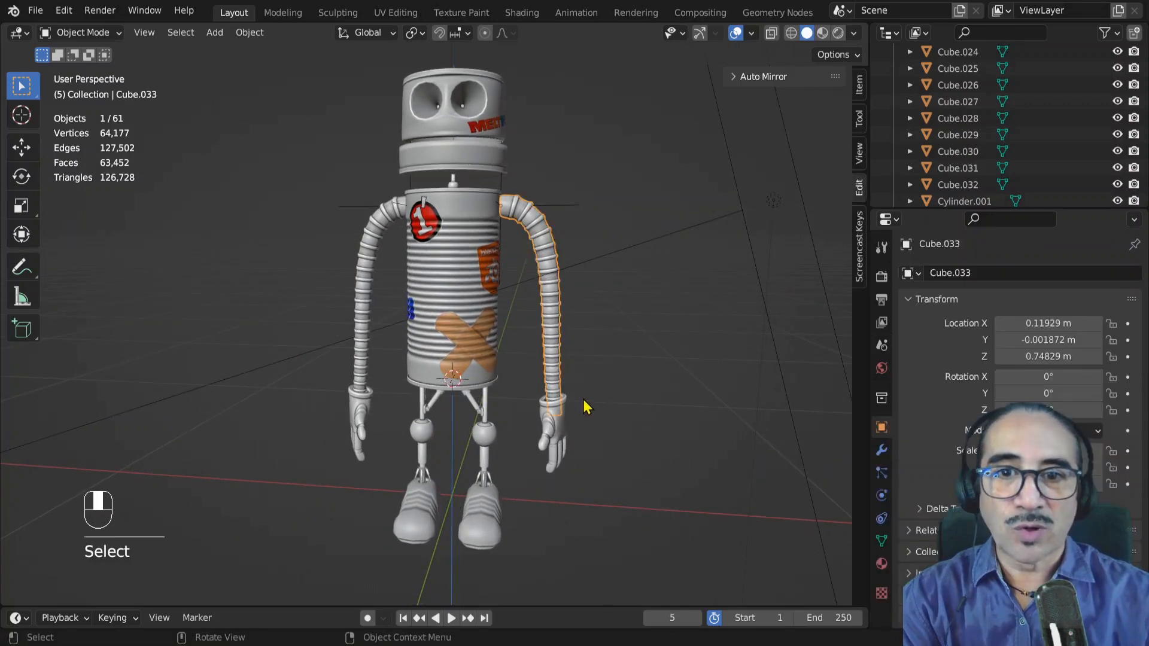
pyautogui.press('g')
pyautogui.rightClick(618, 384)
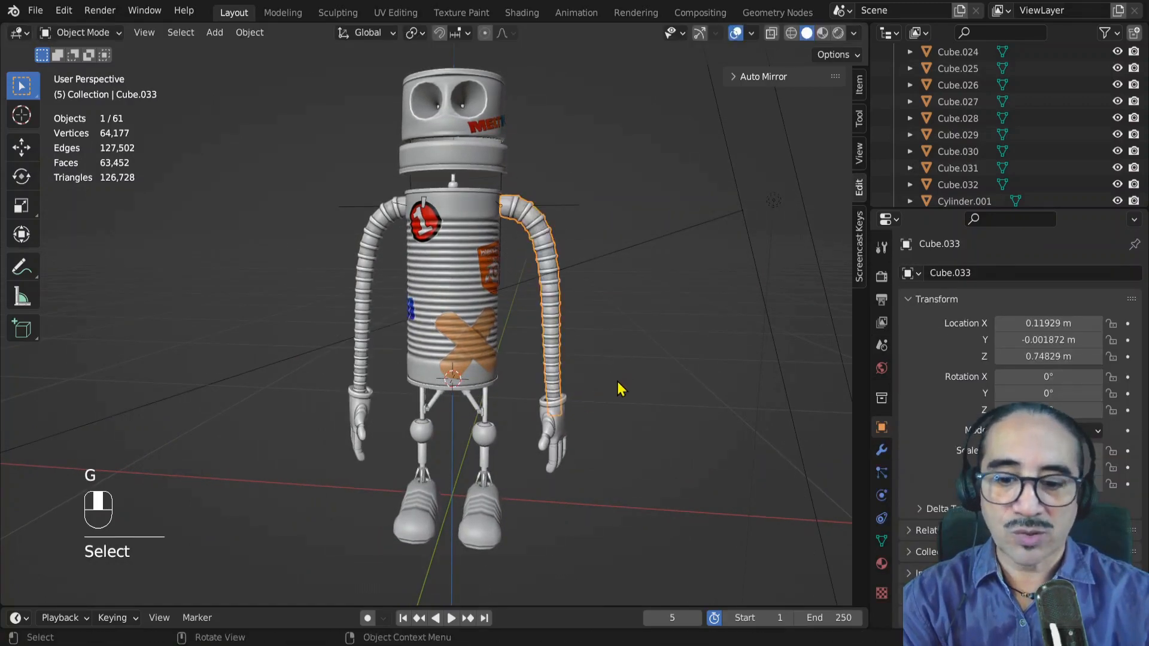
pyautogui.press('g')
pyautogui.rightClick(653, 395)
# Try moving and rotating the empty at the arm's shoulder to test its effect on the arm, cancelling both transforms
pyautogui.moveTo(585, 403); pyautogui.dragTo(502, 224, button='middle')
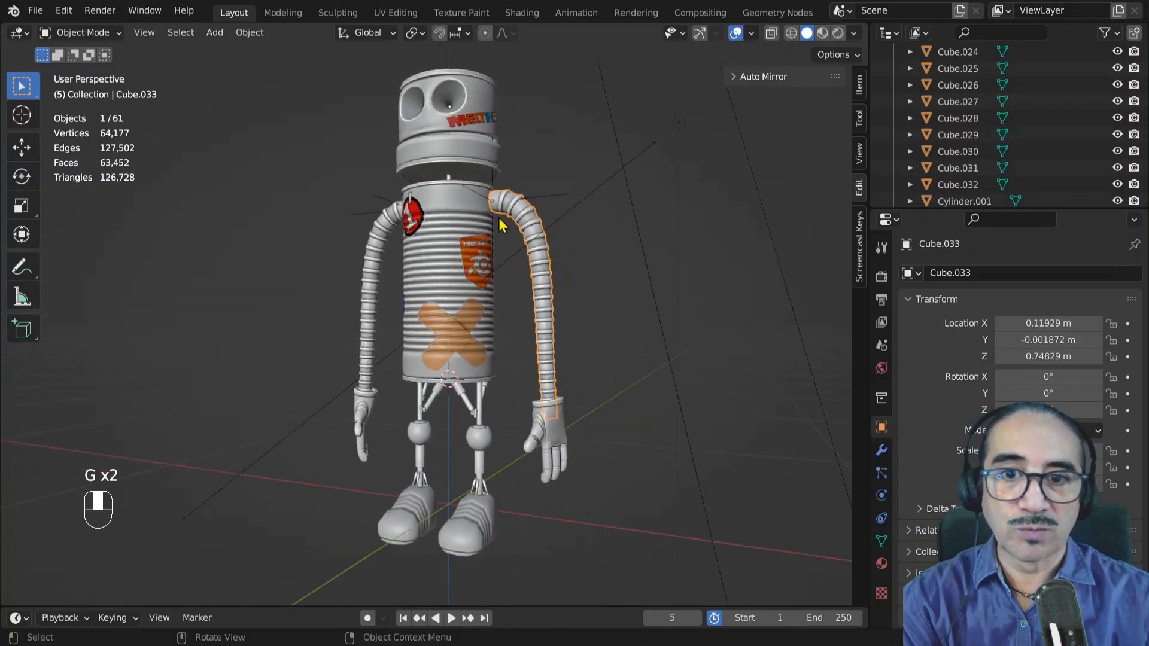
pyautogui.moveTo(534, 350); pyautogui.dragTo(563, 209, button='middle')
pyautogui.click(561, 206)
pyautogui.press('g')
pyautogui.moveTo(558, 192); pyautogui.dragTo(598, 188)
pyautogui.rightClick(597, 190)
pyautogui.moveTo(598, 192); pyautogui.dragTo(583, 267, button='middle')
pyautogui.press('r')
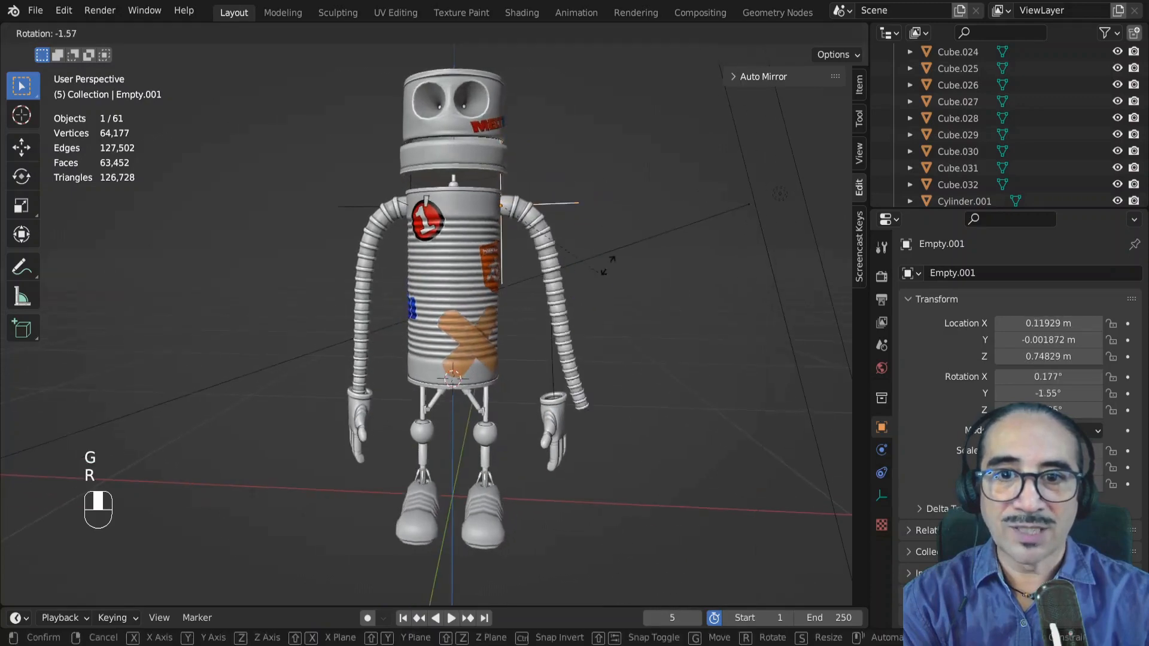
pyautogui.rightClick(610, 254)
# Try moving the segmented arm mesh off its curve and cancel the move
pyautogui.scroll(3, 596, 353)
pyautogui.click(665, 293)
pyautogui.press('g')
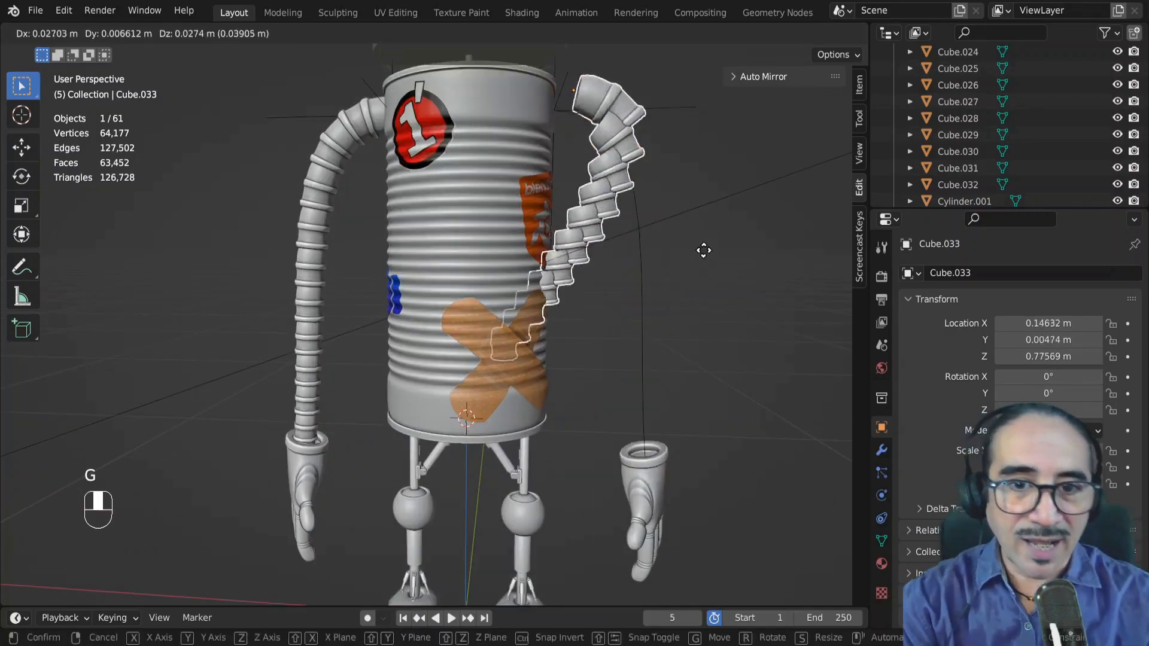
pyautogui.rightClick(653, 274)
pyautogui.scroll(-3, 628, 315)
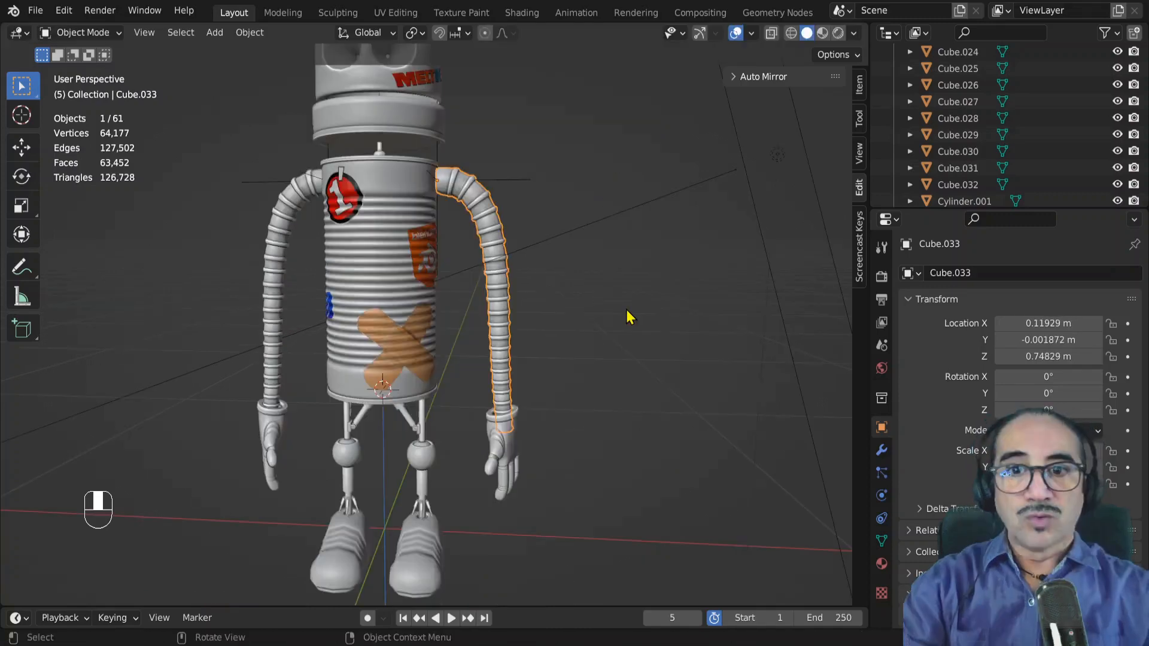
# Examine the arm's modifier stack and collapse its Subdivision, Array and Curve modifiers
pyautogui.moveTo(562, 312); pyautogui.dragTo(524, 291, button='middle')
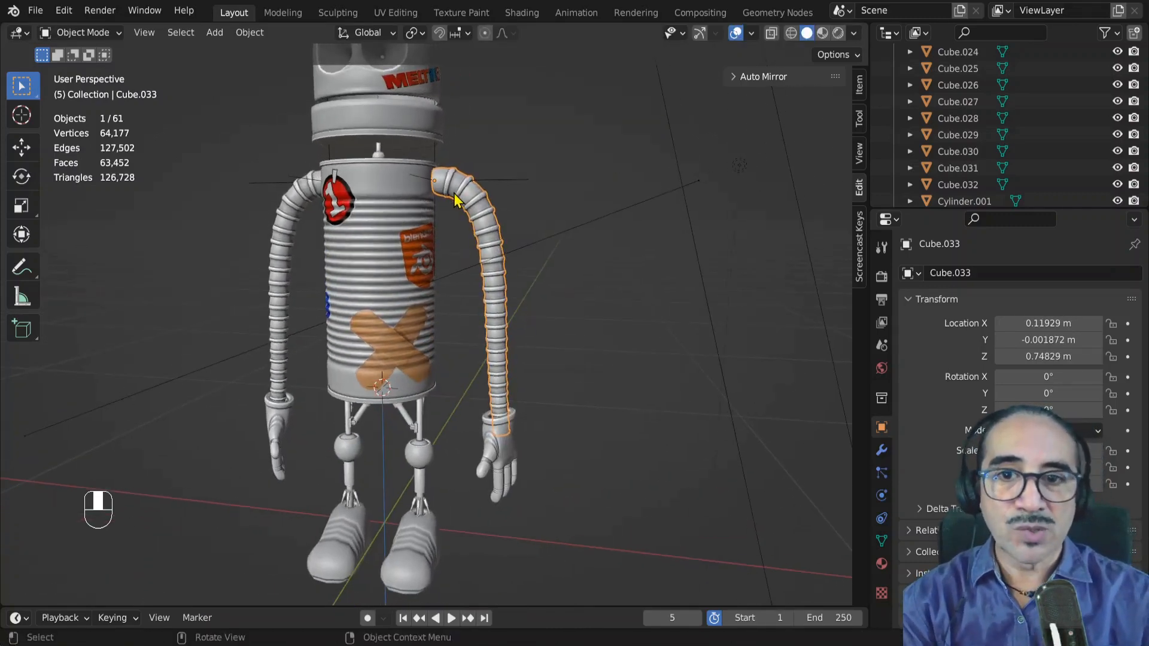
pyautogui.press('Tab')
pyautogui.press('Tab')
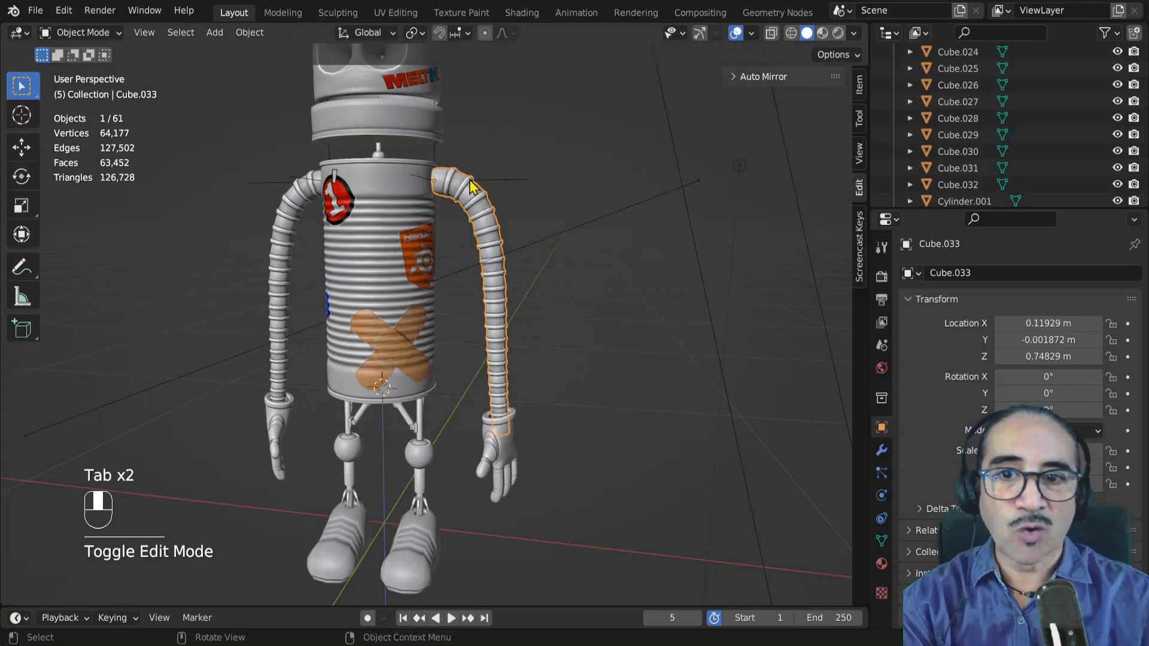
pyautogui.click(880, 450)
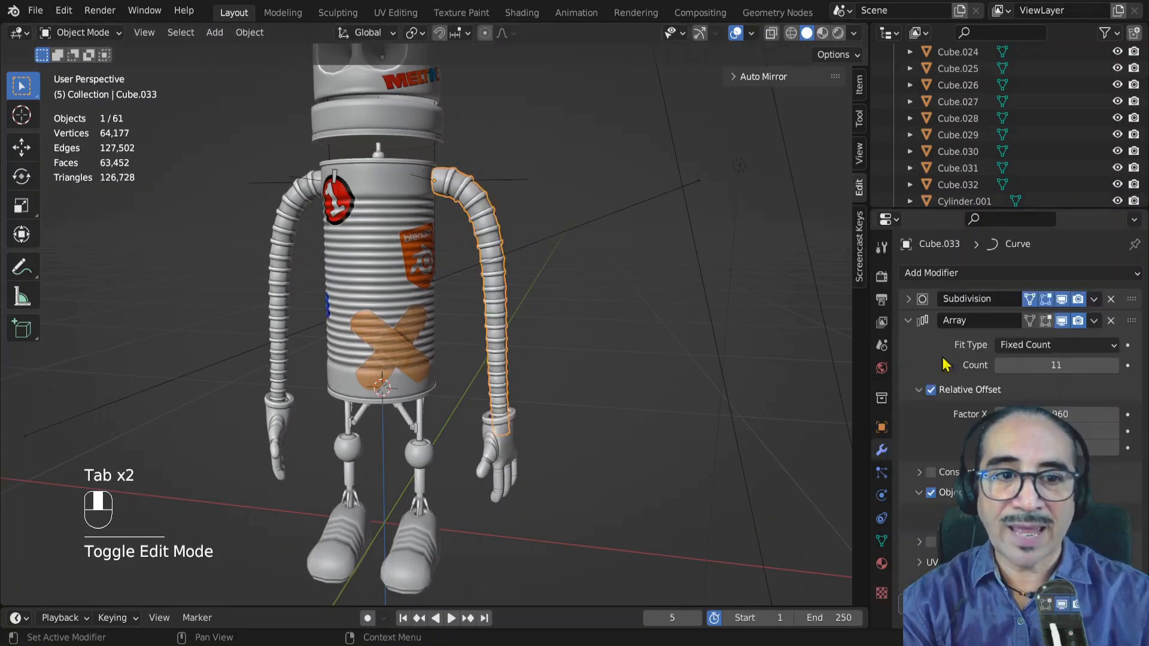
pyautogui.click(910, 321)
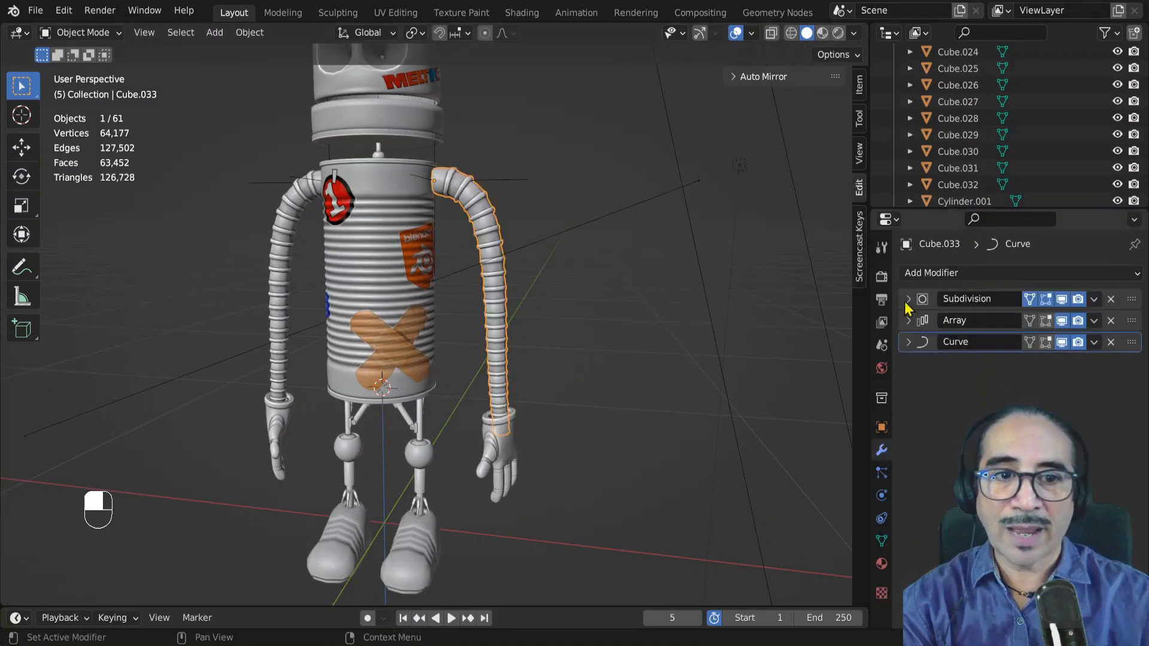
# Mark a seam along the lengthwise edge loop on the underside of the arm's base segment
pyautogui.moveTo(544, 261); pyautogui.dragTo(439, 173, button='middle')
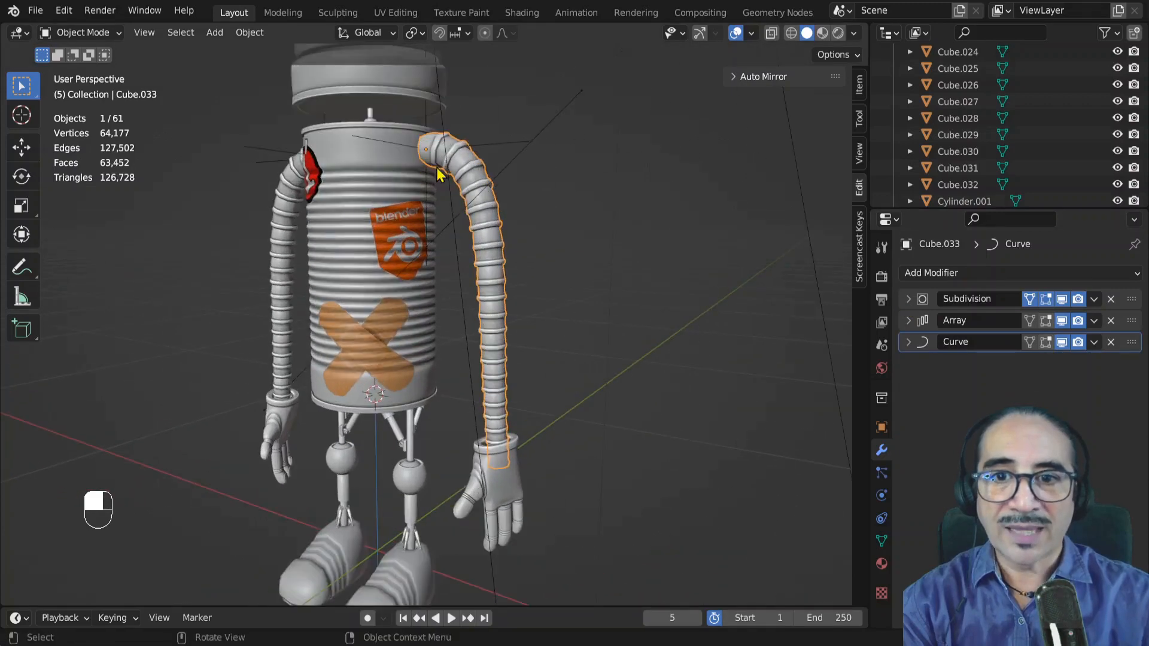
pyautogui.press('Tab')
pyautogui.press('Tab')
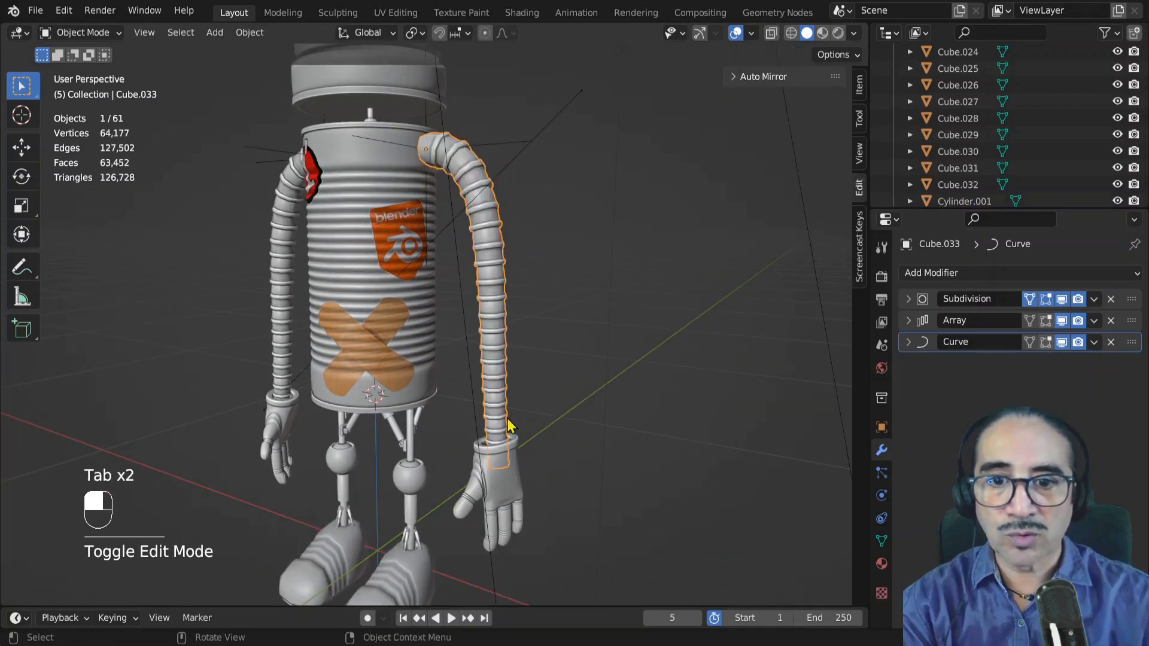
pyautogui.moveTo(509, 426); pyautogui.dragTo(343, 420, button='middle')
pyautogui.press('Tab')
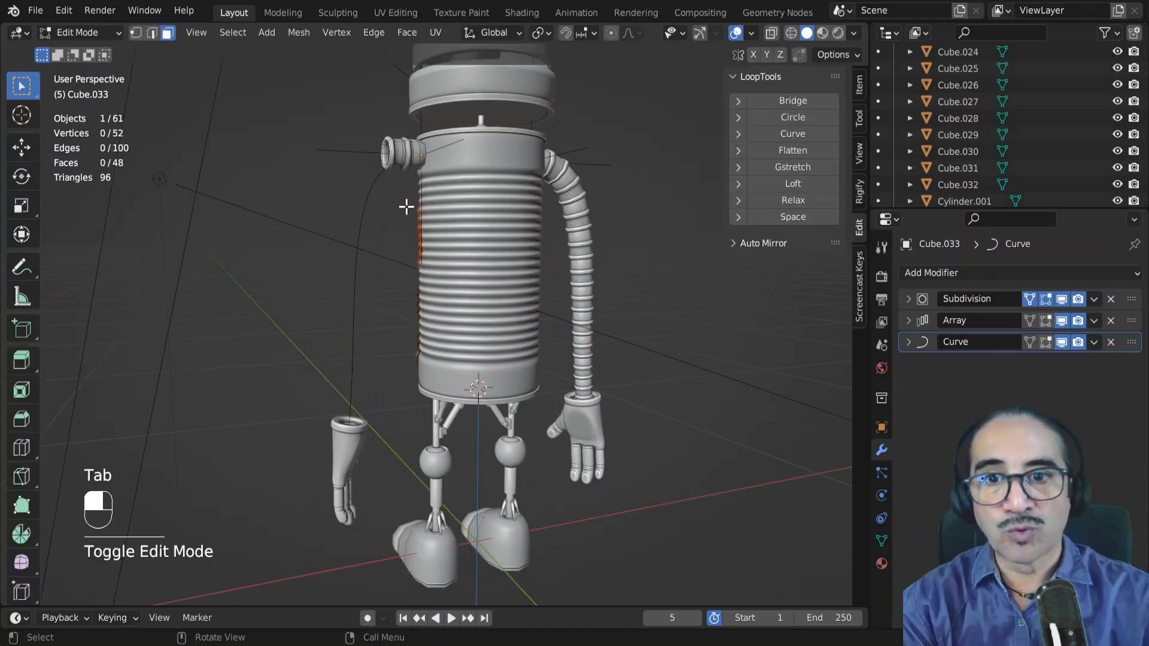
pyautogui.scroll(3, 407, 207)
pyautogui.keyDown('shift'); pyautogui.moveTo(392, 154); pyautogui.dragTo(449, 333, button='middle'); pyautogui.keyUp('shift')
pyautogui.scroll(4, 451, 277)
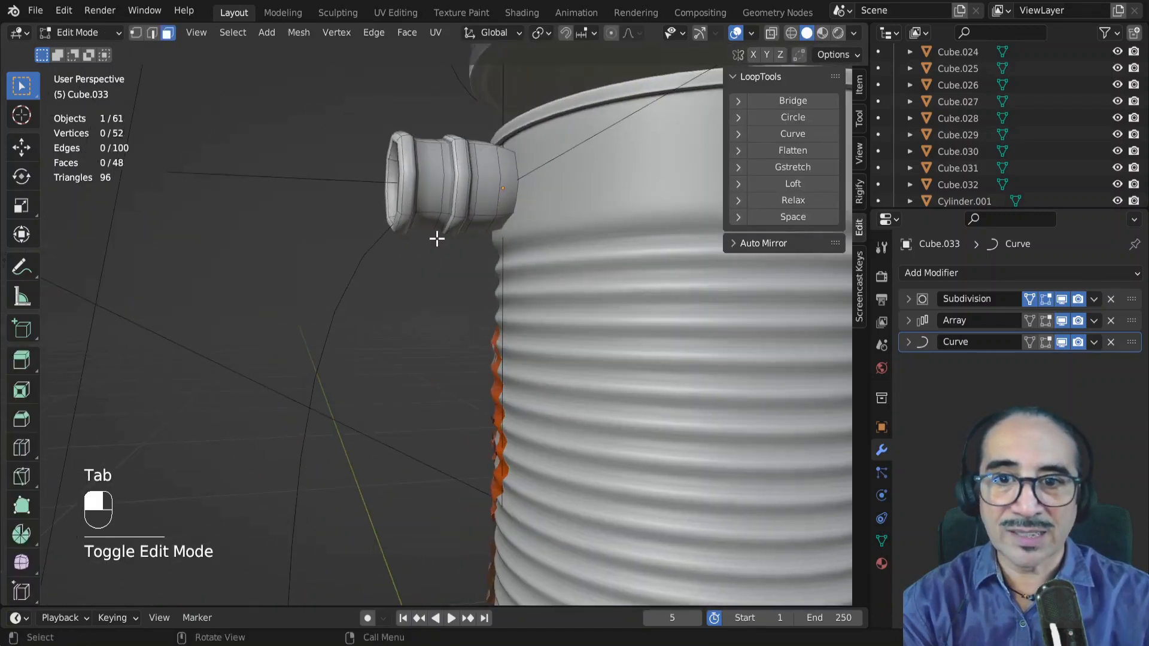
pyautogui.press('2')
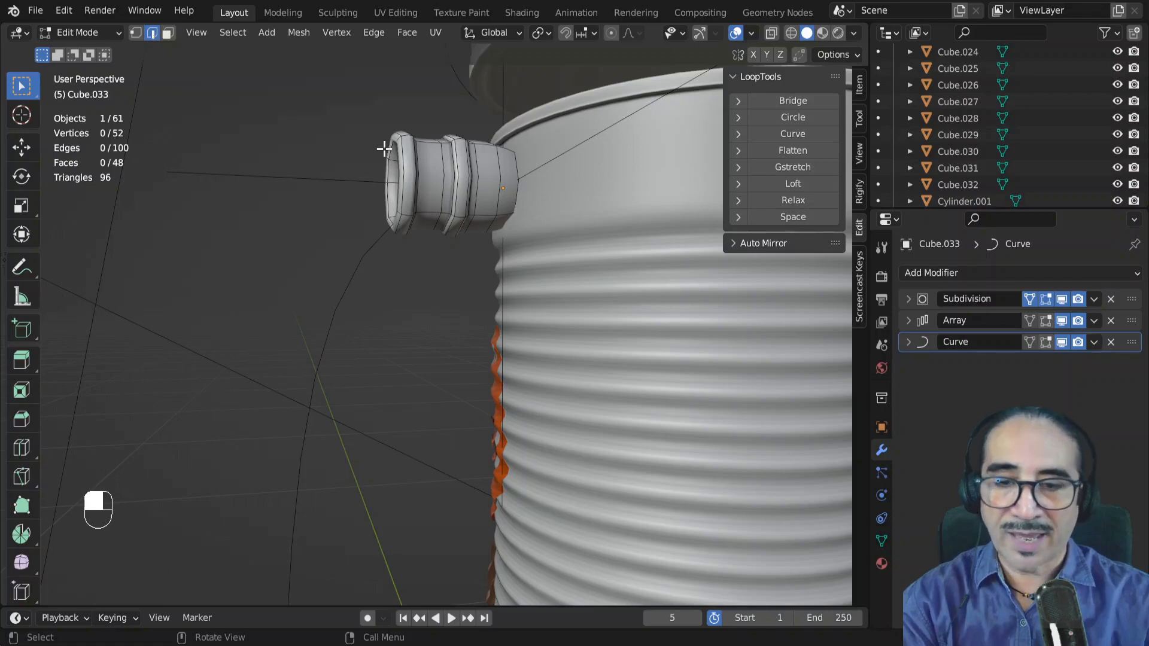
pyautogui.keyDown('alt'); pyautogui.click(432, 208); pyautogui.keyUp('alt')
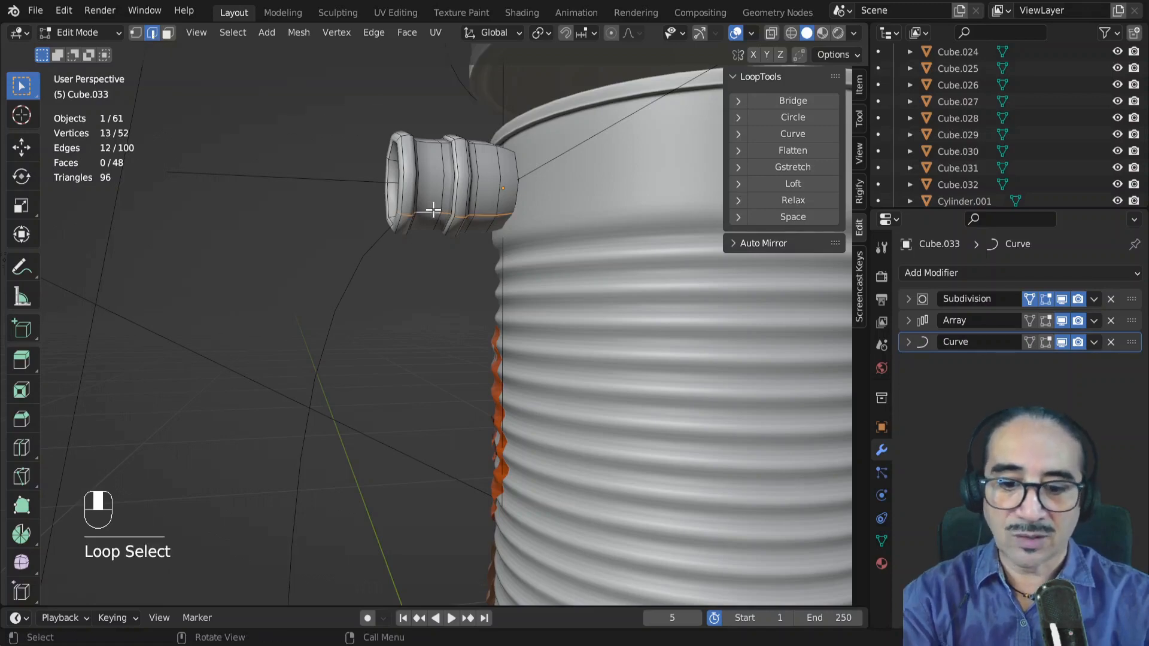
pyautogui.press('u')
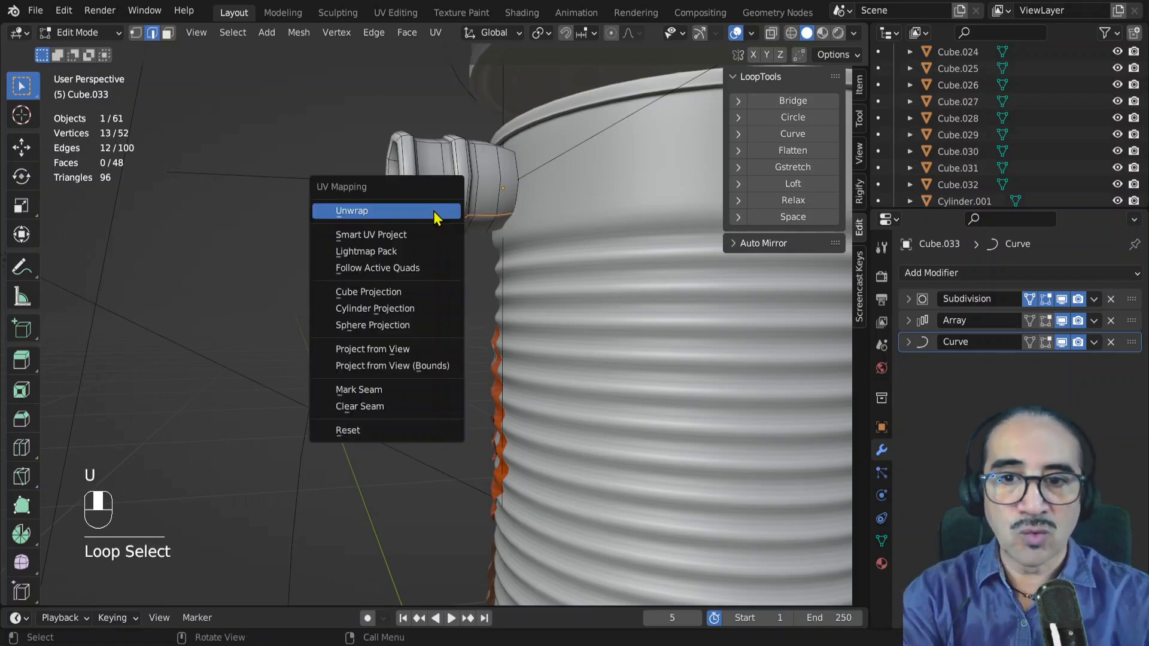
pyautogui.click(393, 392)
# Unwrap the whole arm segment in the UV Editing workspace using the marked seam
pyautogui.moveTo(389, 384); pyautogui.dragTo(626, 307, button='middle')
pyautogui.press('a')
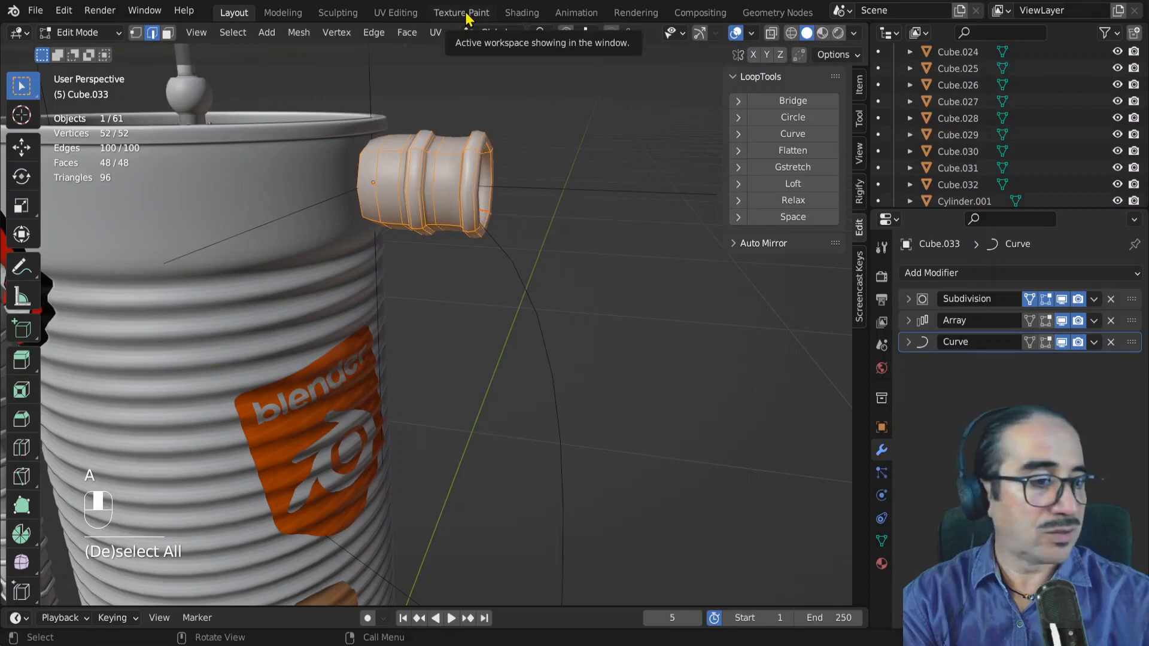
pyautogui.click(395, 12)
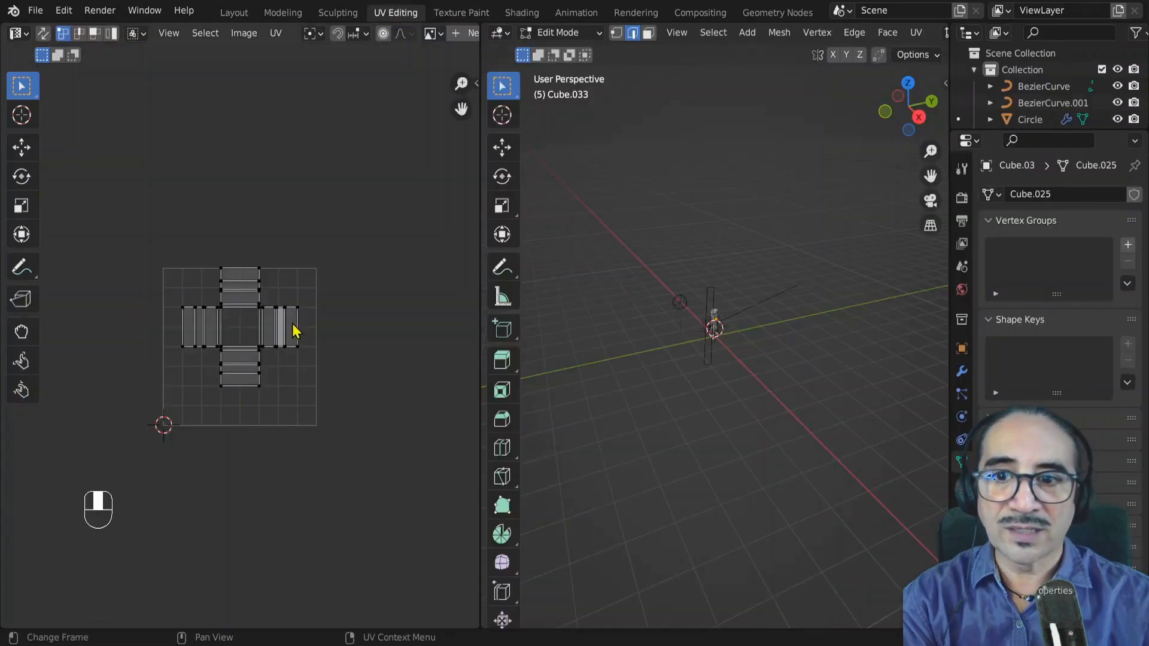
pyautogui.press('KP_Decimal')
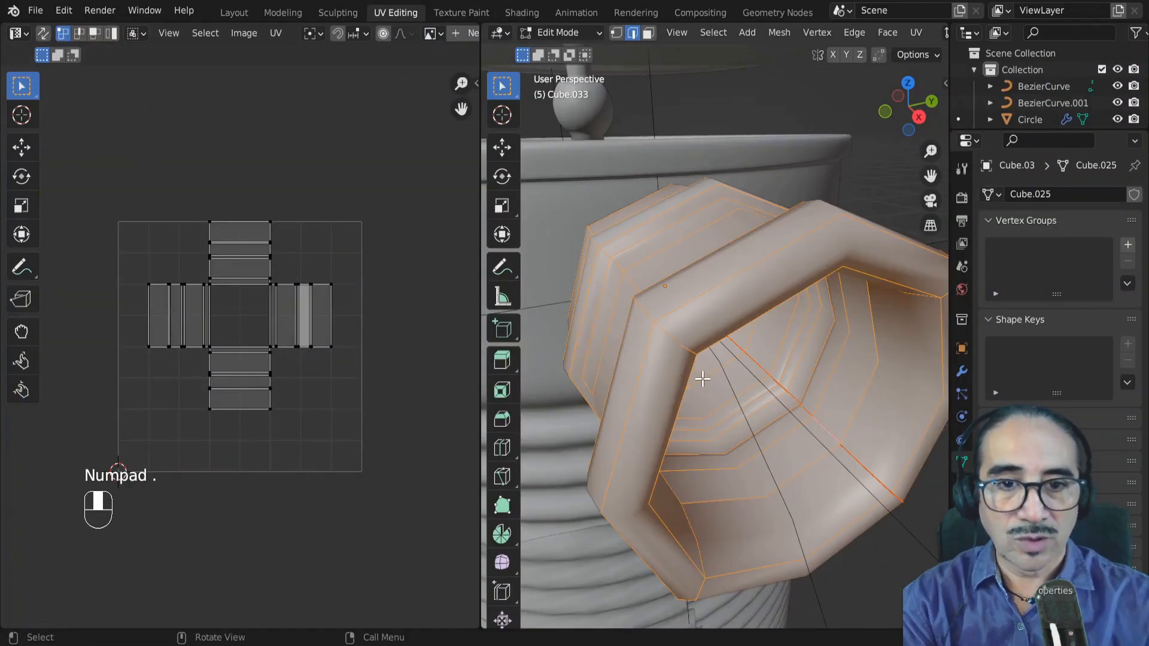
pyautogui.moveTo(656, 444); pyautogui.dragTo(419, 335, button='middle')
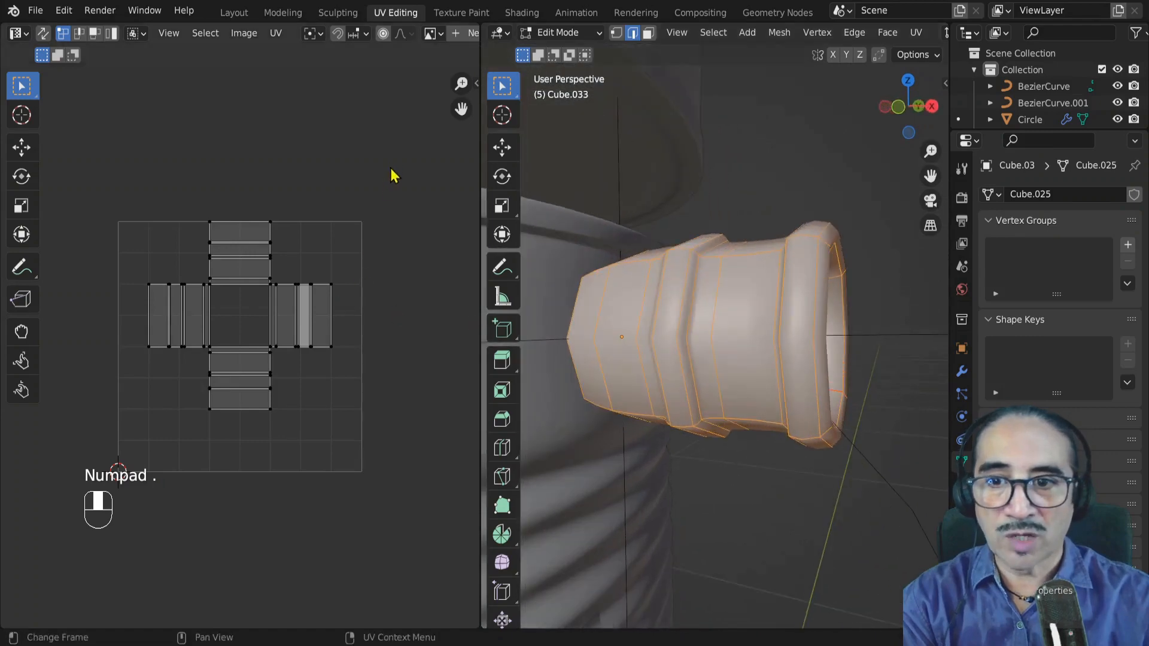
pyautogui.moveTo(391, 163); pyautogui.dragTo(123, 419)
pyautogui.moveTo(244, 428); pyautogui.dragTo(254, 379, button='middle')
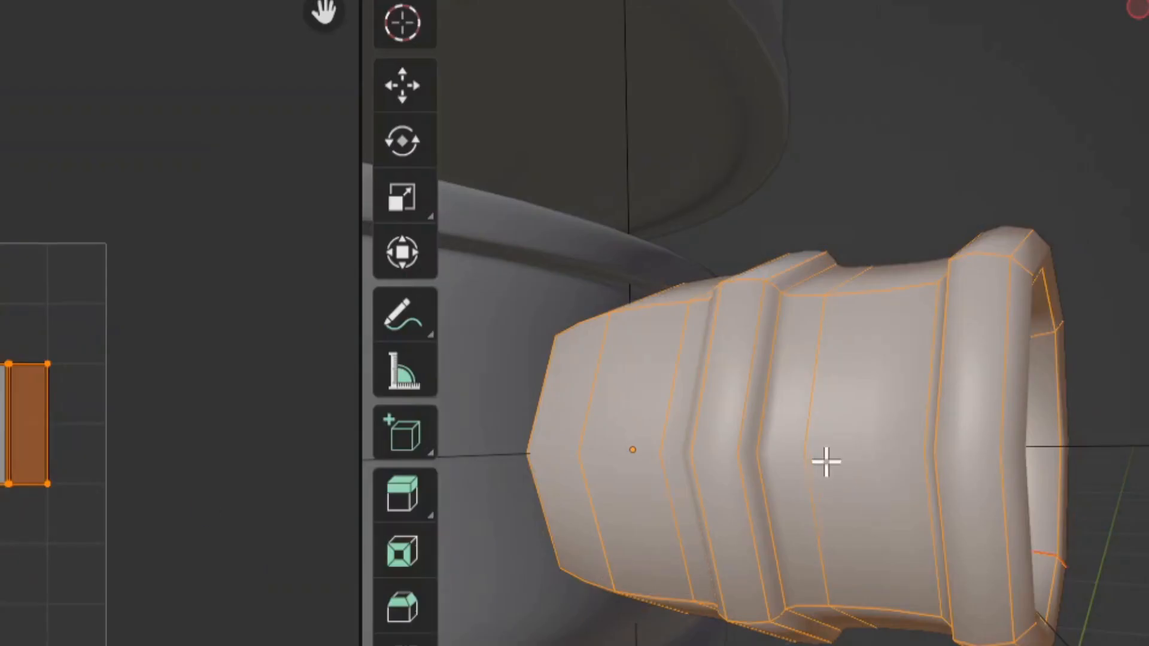
pyautogui.moveTo(827, 461); pyautogui.dragTo(857, 465, button='middle')
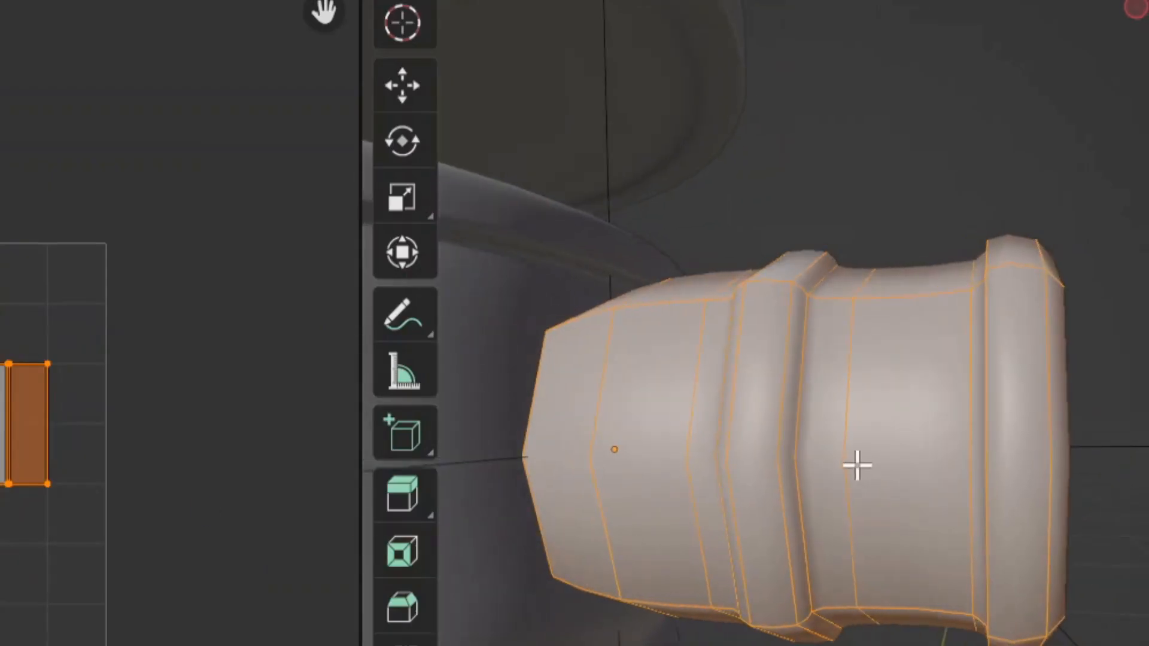
pyautogui.press('u')
pyautogui.click(759, 105)
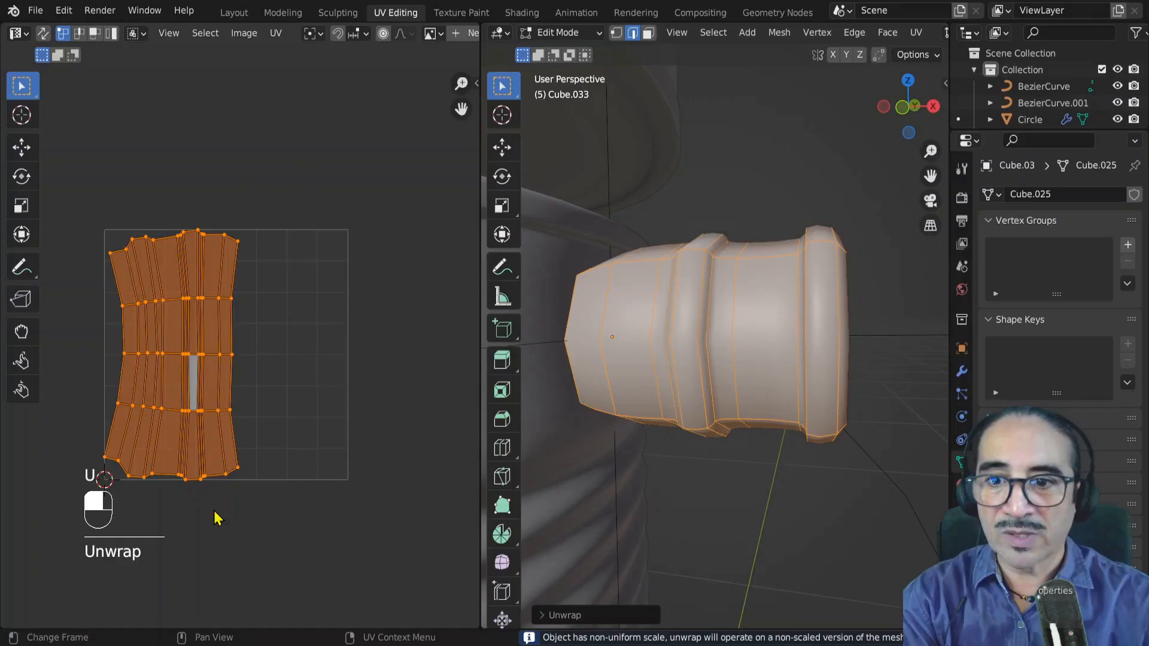
# Examine the segment's unwrapped UV layout and locate the wide side face near its outer rim within it
pyautogui.moveTo(308, 449); pyautogui.dragTo(358, 421, button='middle')
pyautogui.moveTo(869, 372); pyautogui.dragTo(774, 341, button='middle')
pyautogui.scroll(-6, 775, 341)
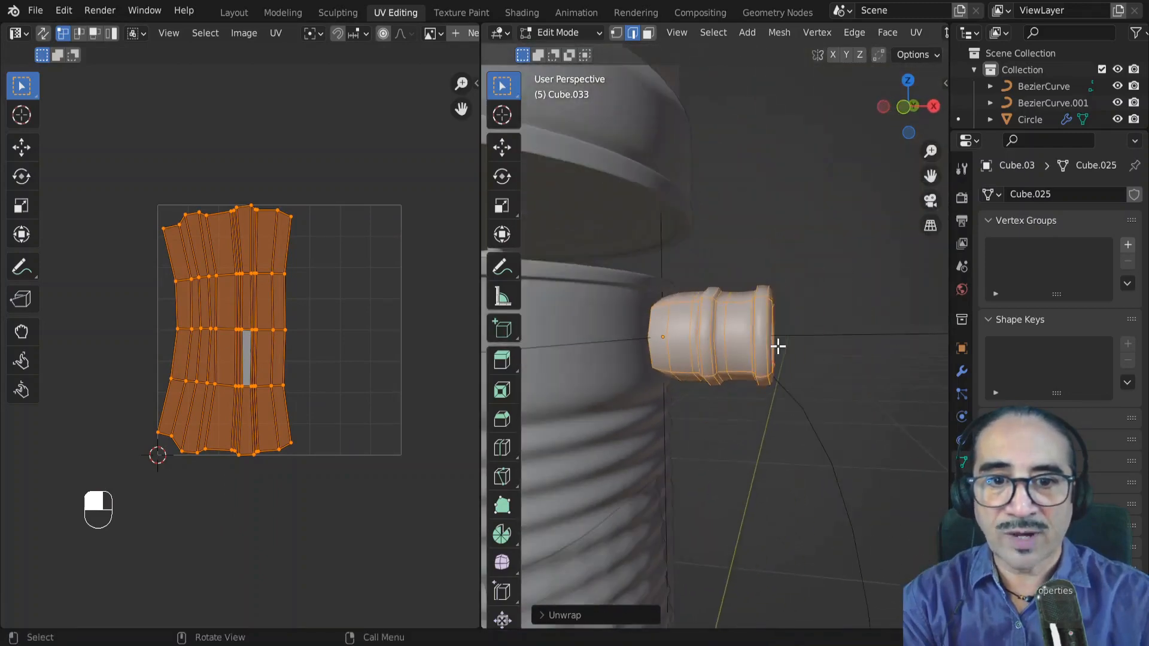
pyautogui.scroll(6, 772, 343)
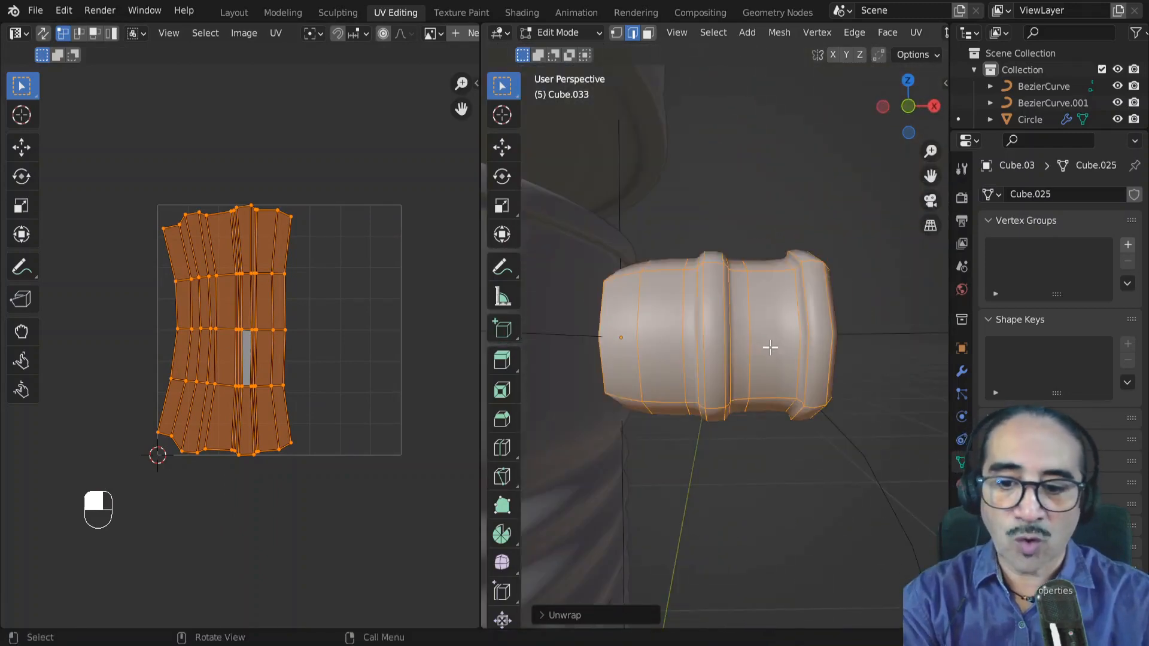
pyautogui.press('3')
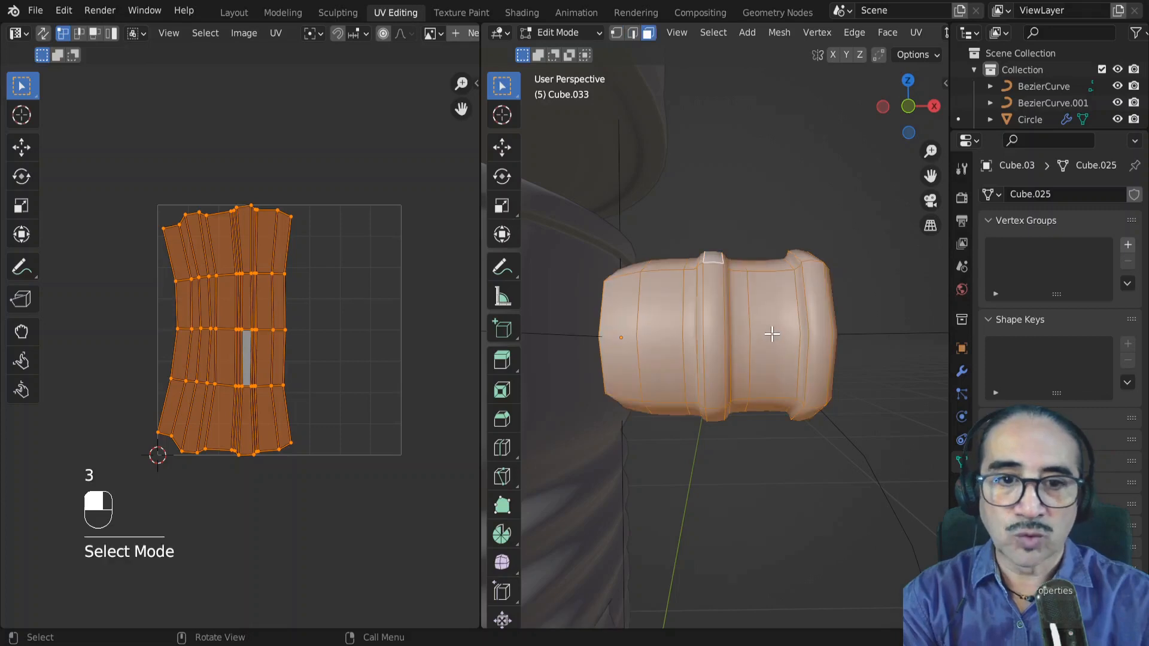
pyautogui.click(771, 334)
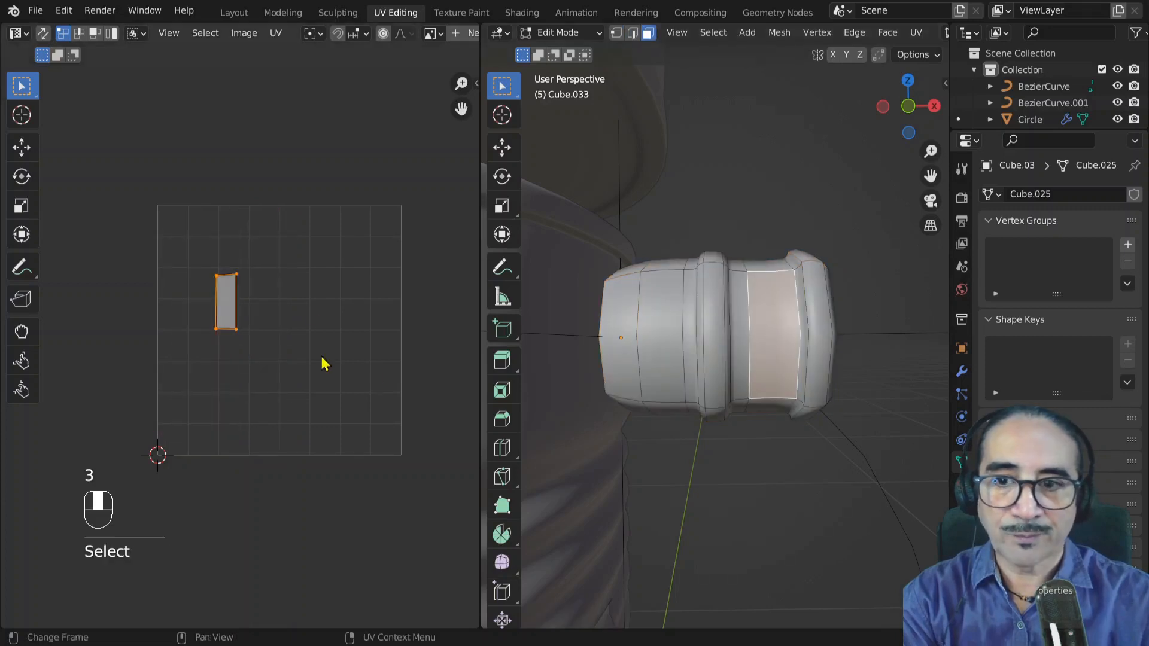
pyautogui.scroll(2, 231, 301)
pyautogui.scroll(-2, 232, 298)
# Straighten the segment's UVs with Follow Active Quads in Length Average mode, using the wide side face as the active face
pyautogui.press('a')
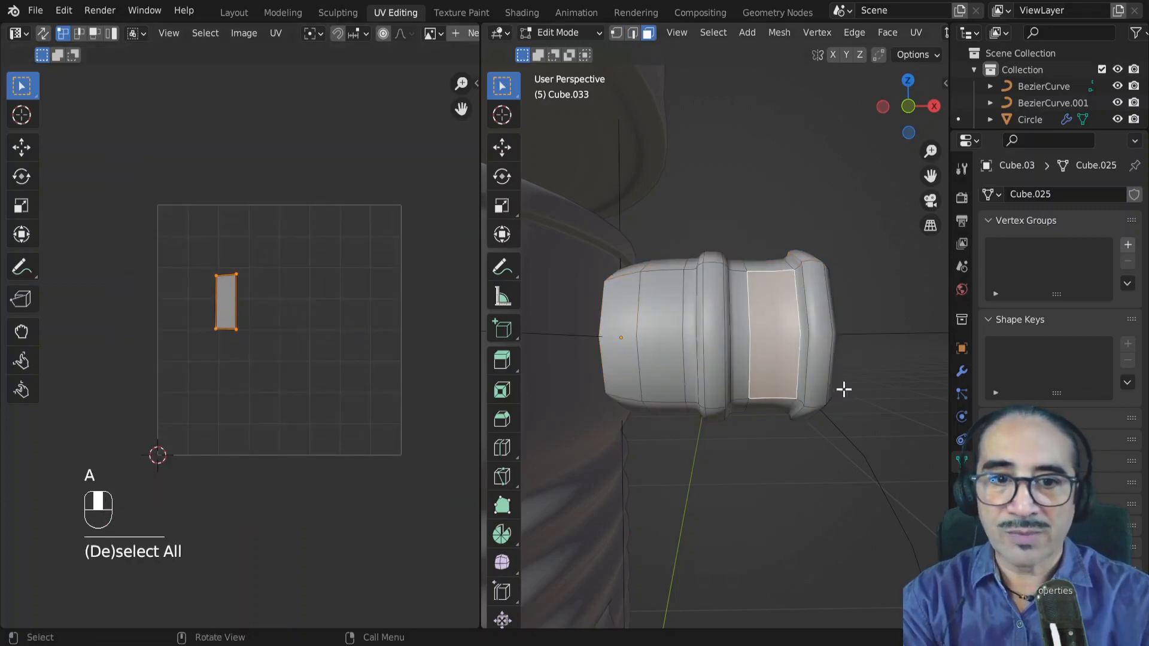
pyautogui.press('a')
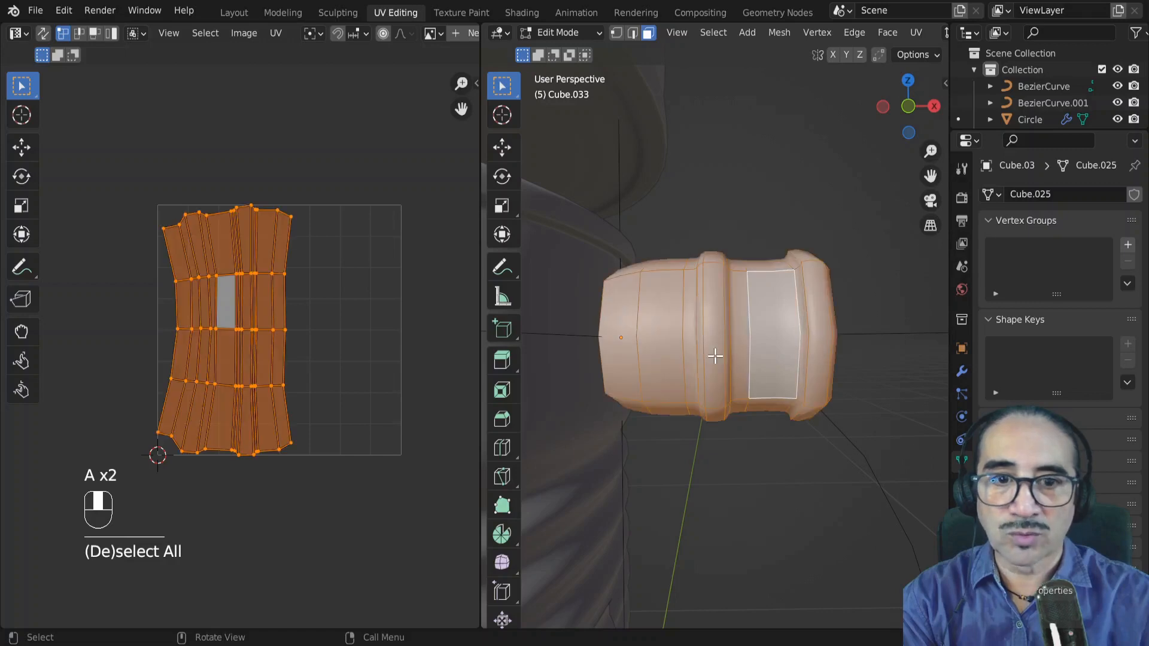
pyautogui.keyDown('shift'); pyautogui.click(768, 328); pyautogui.keyUp('shift')
pyautogui.keyDown('shift'); pyautogui.click(769, 328); pyautogui.keyUp('shift')
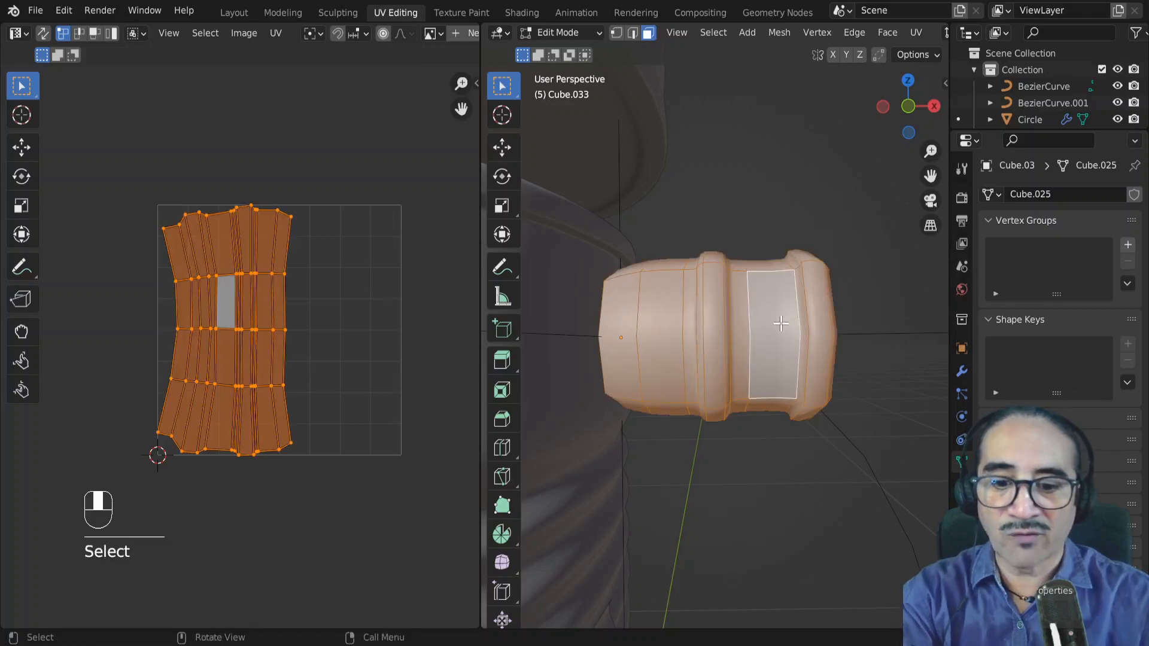
pyautogui.press('u')
pyautogui.click(741, 390)
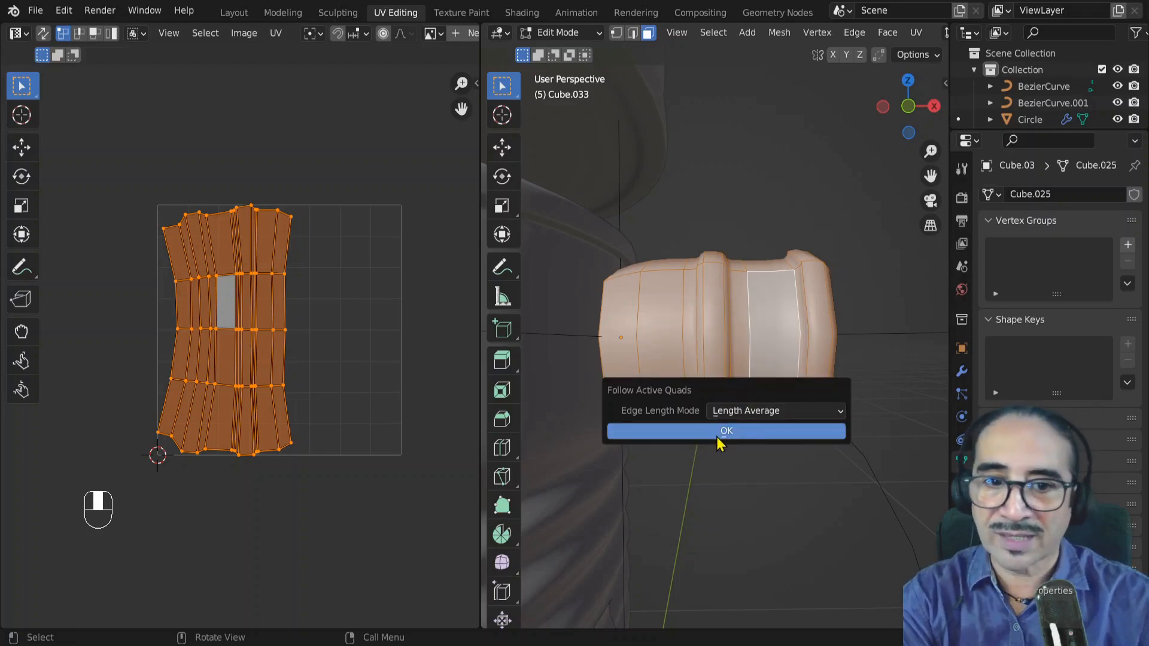
pyautogui.click(740, 432)
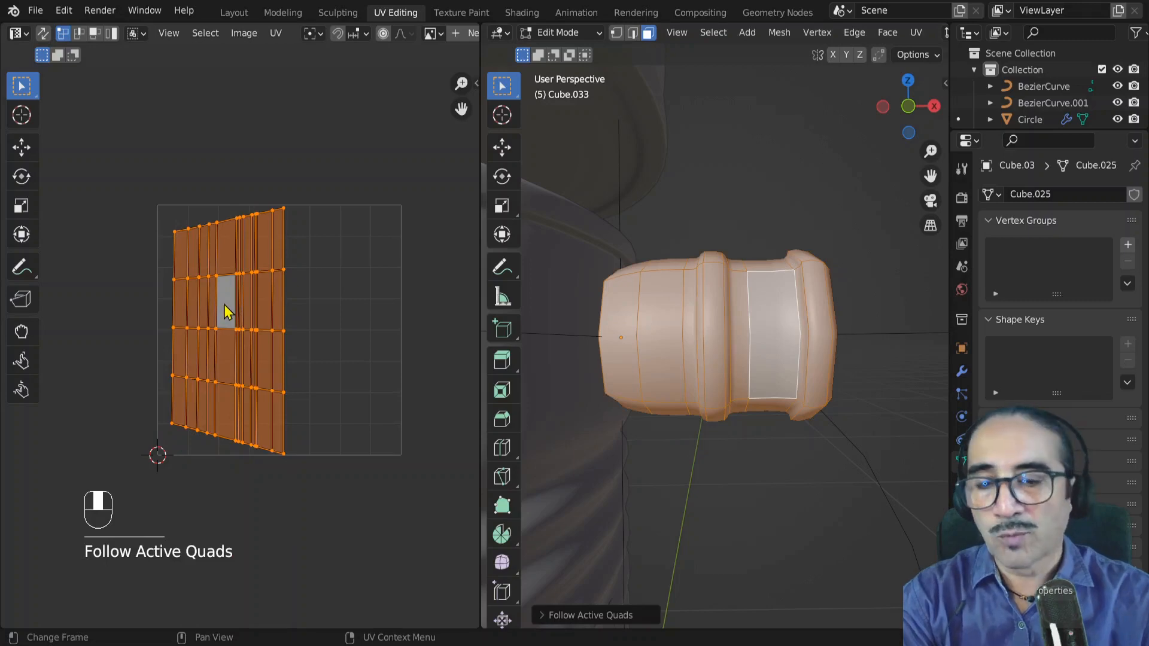
# Reset the UVs of only the wide side face near the segment's outer rim
pyautogui.click(765, 323)
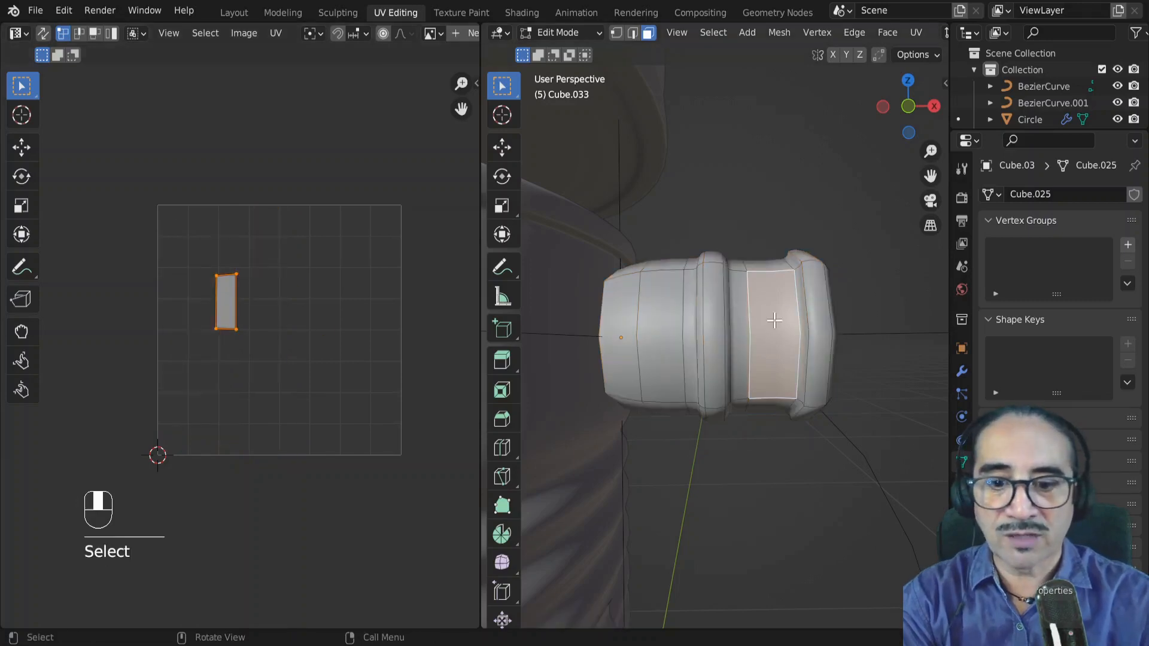
pyautogui.press('u')
pyautogui.click(700, 489)
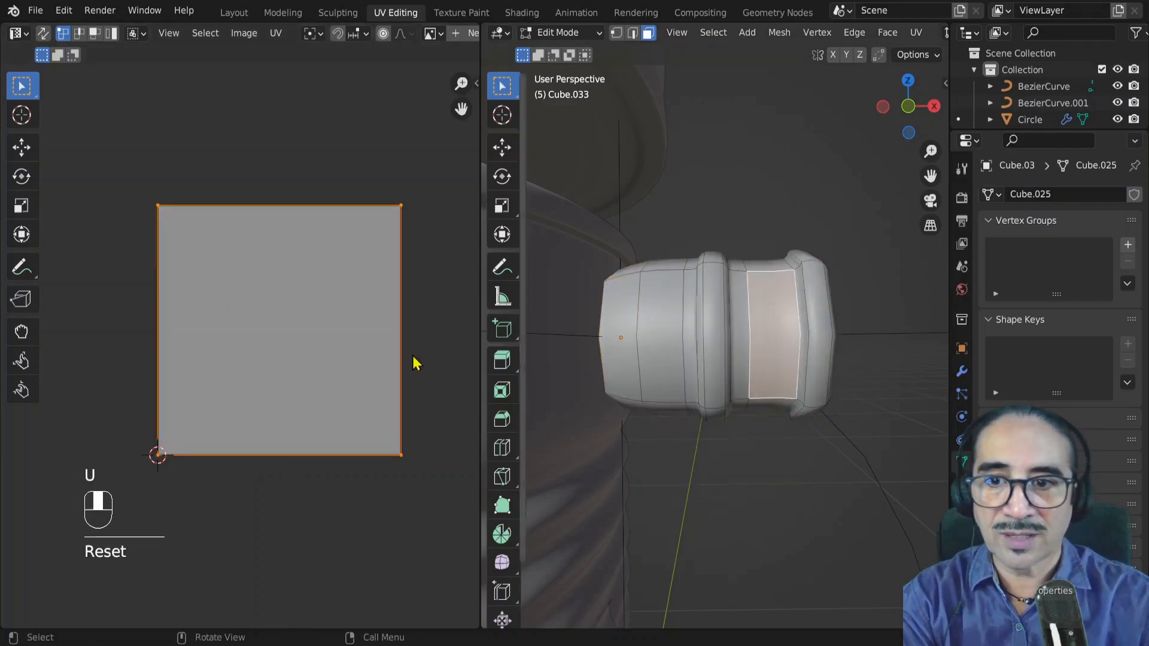
# Scale the reset face's UVs down uniformly to a tiny square at the centre of the UV tile
pyautogui.press('s')
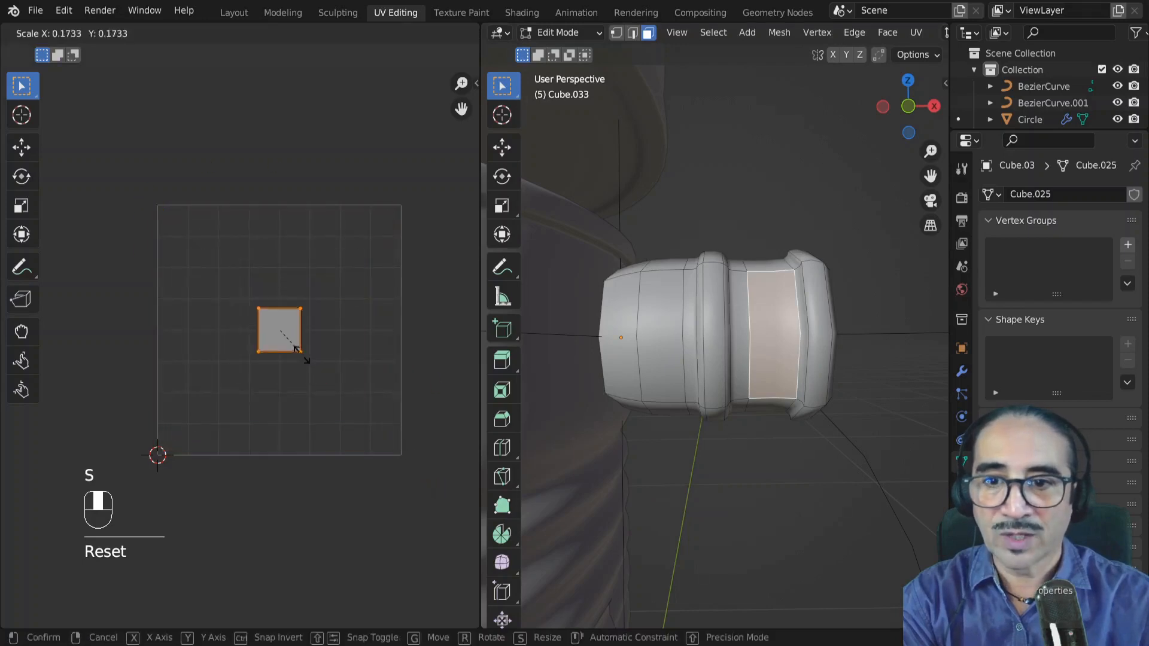
pyautogui.click(302, 354)
pyautogui.press('s')
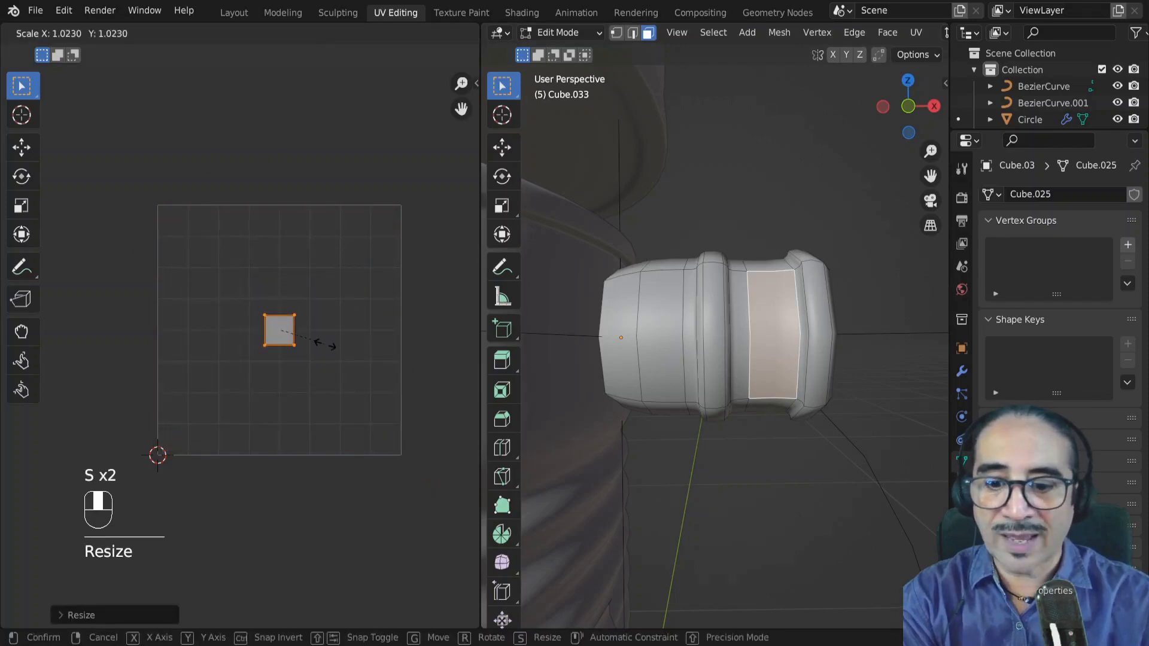
pyautogui.press('y')
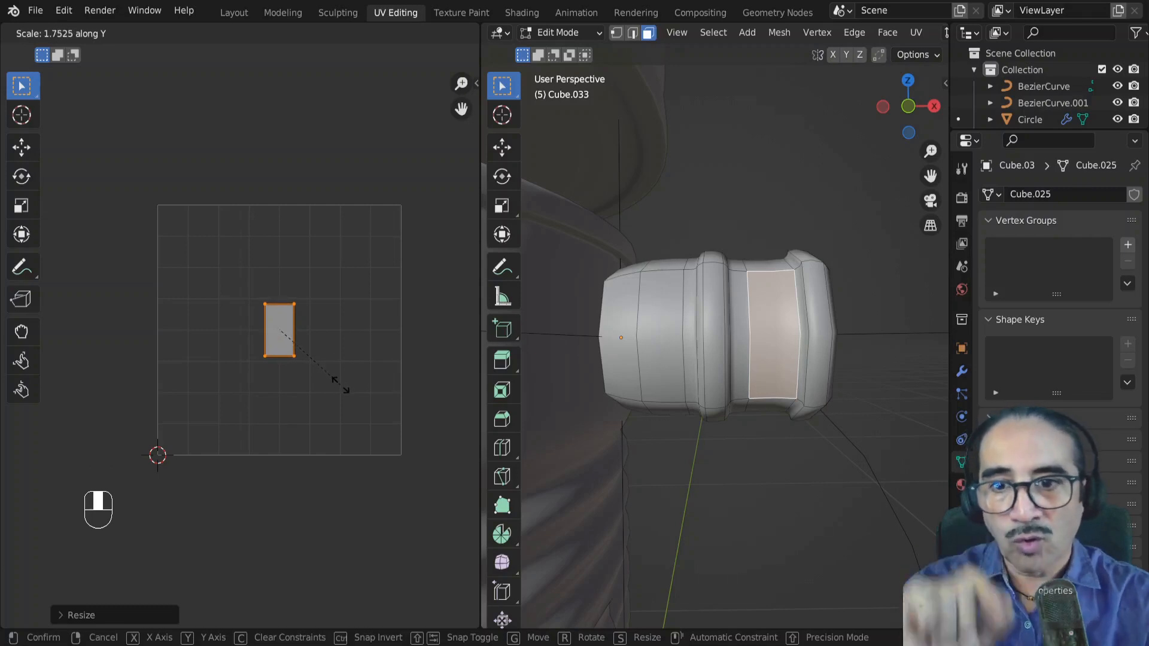
pyautogui.rightClick(341, 385)
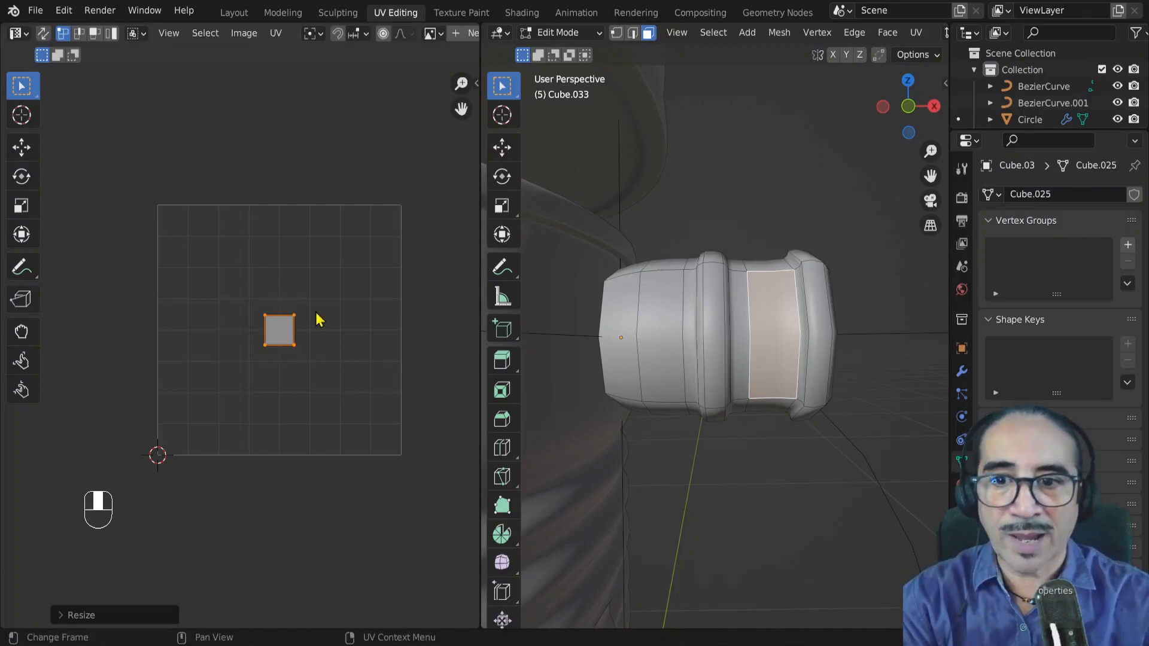
pyautogui.press('s')
pyautogui.click(325, 371)
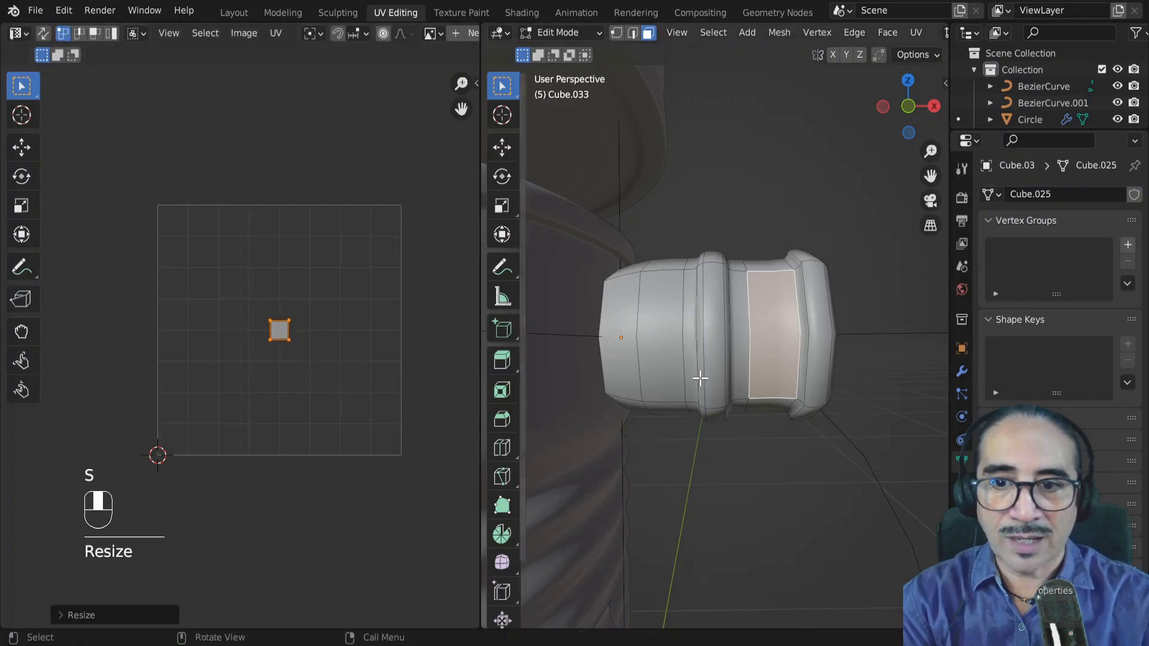
# Apply Follow Active Quads in Length Average mode to the whole segment, with the wide side face as the active face
pyautogui.press('a')
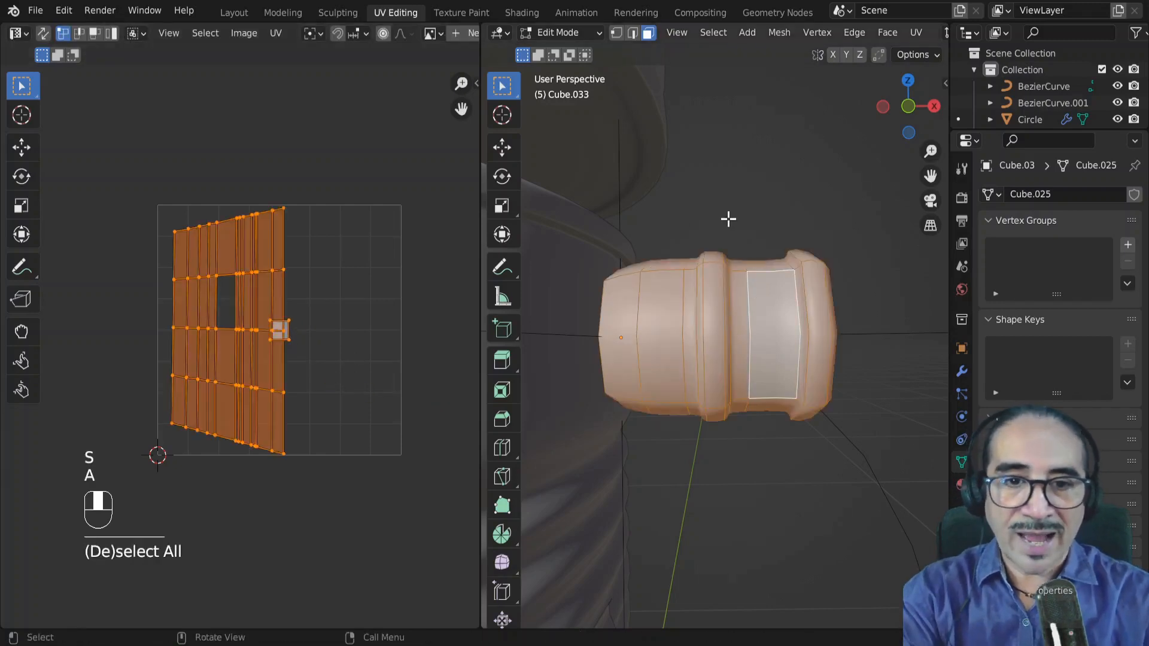
pyautogui.keyDown('shift'); pyautogui.click(772, 331); pyautogui.keyUp('shift')
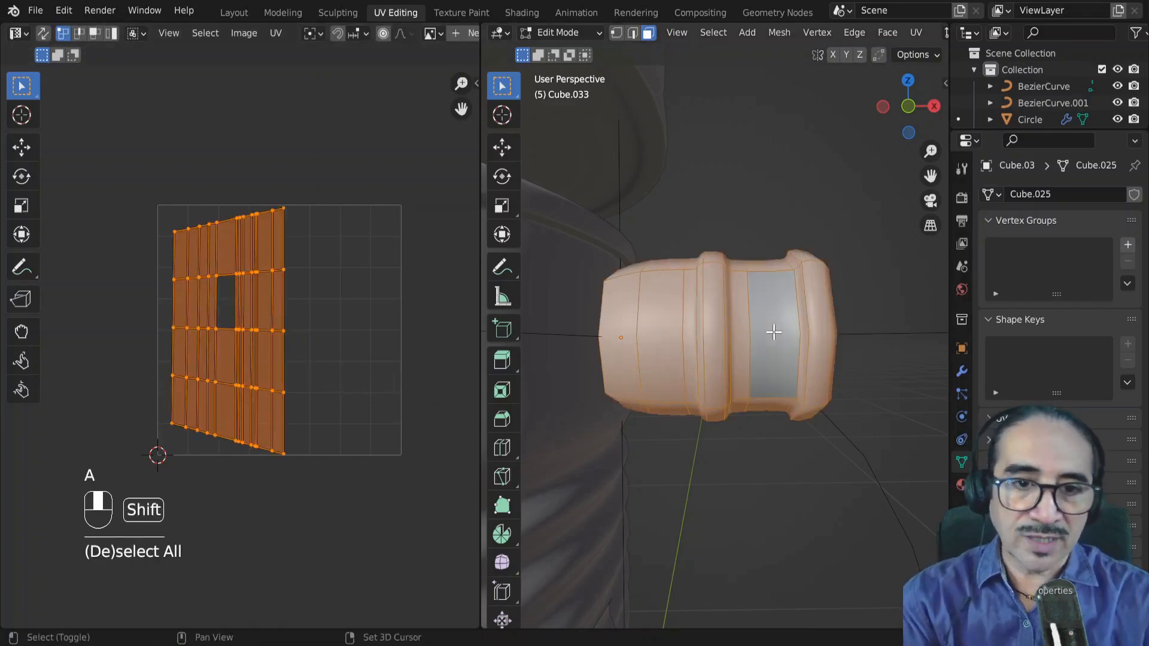
pyautogui.keyDown('shift'); pyautogui.click(772, 331); pyautogui.keyUp('shift')
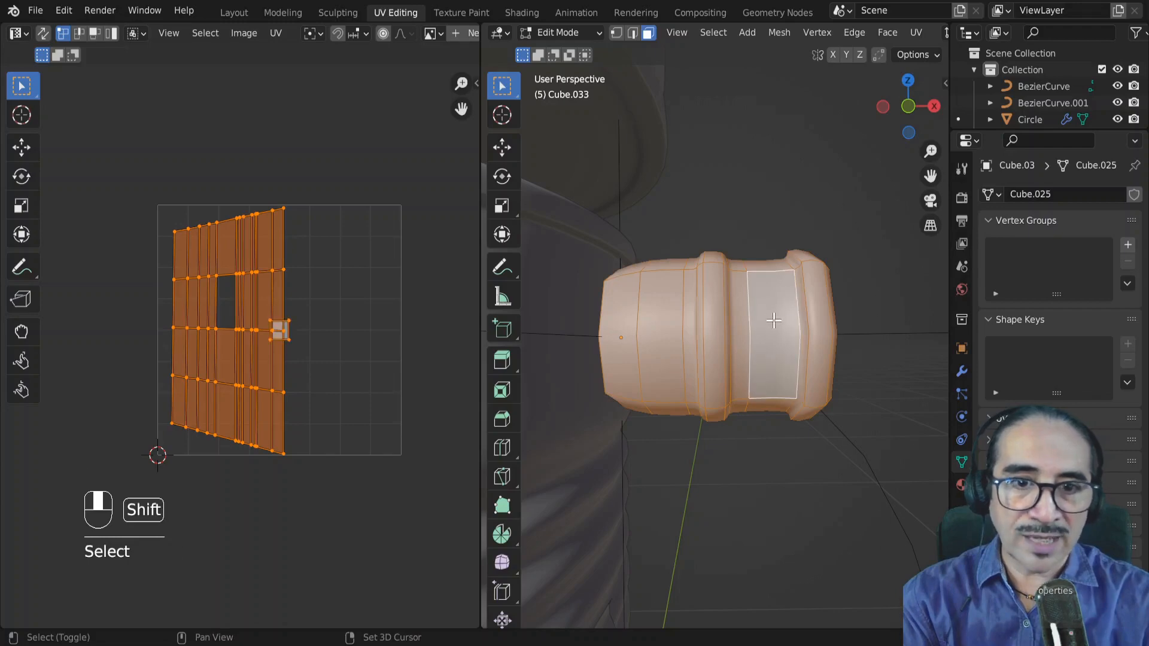
pyautogui.press('u')
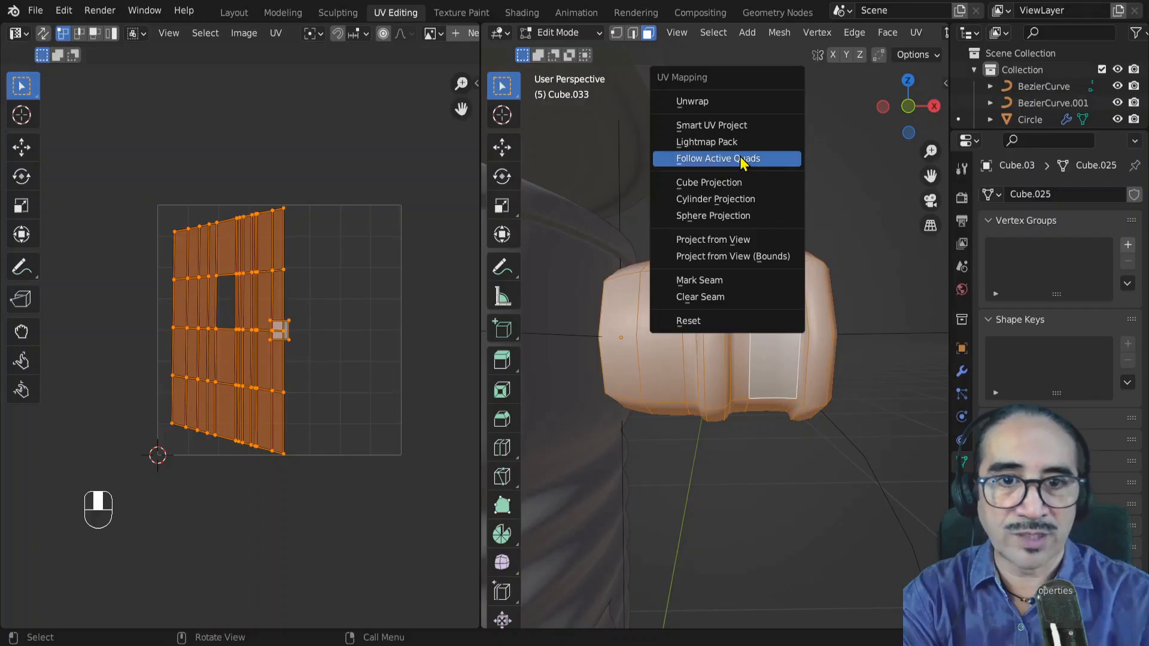
pyautogui.click(749, 168)
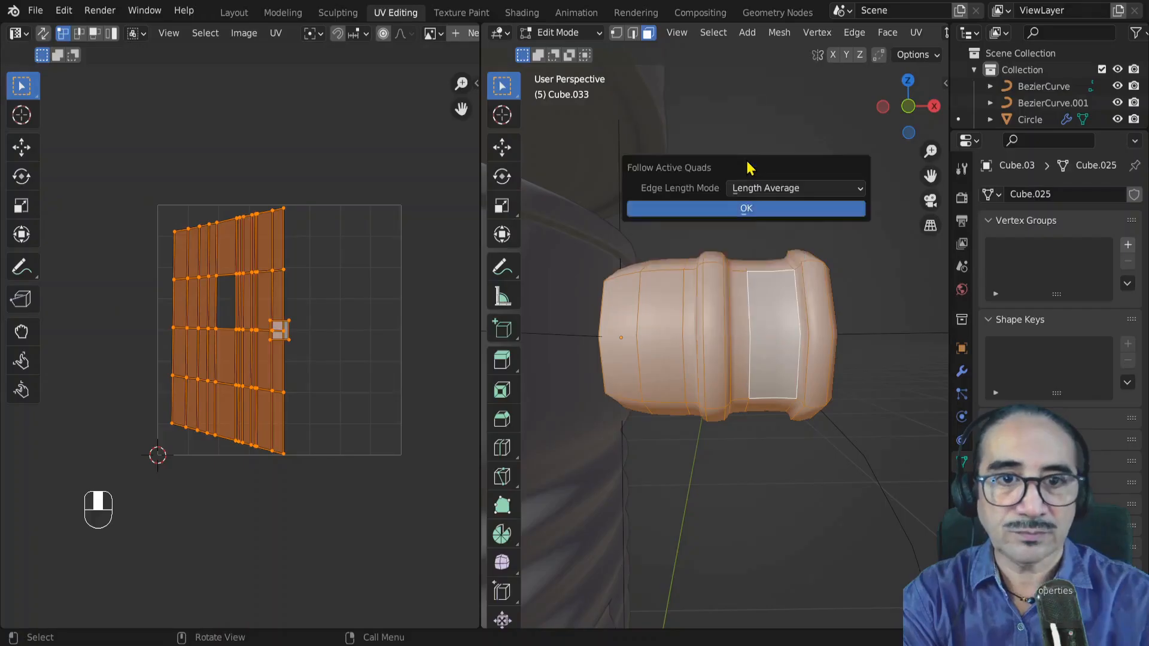
pyautogui.click(746, 213)
# Select the whole straightened UV layout and scale it up uniformly until it fills the UV tile's height
pyautogui.moveTo(202, 228); pyautogui.dragTo(378, 402)
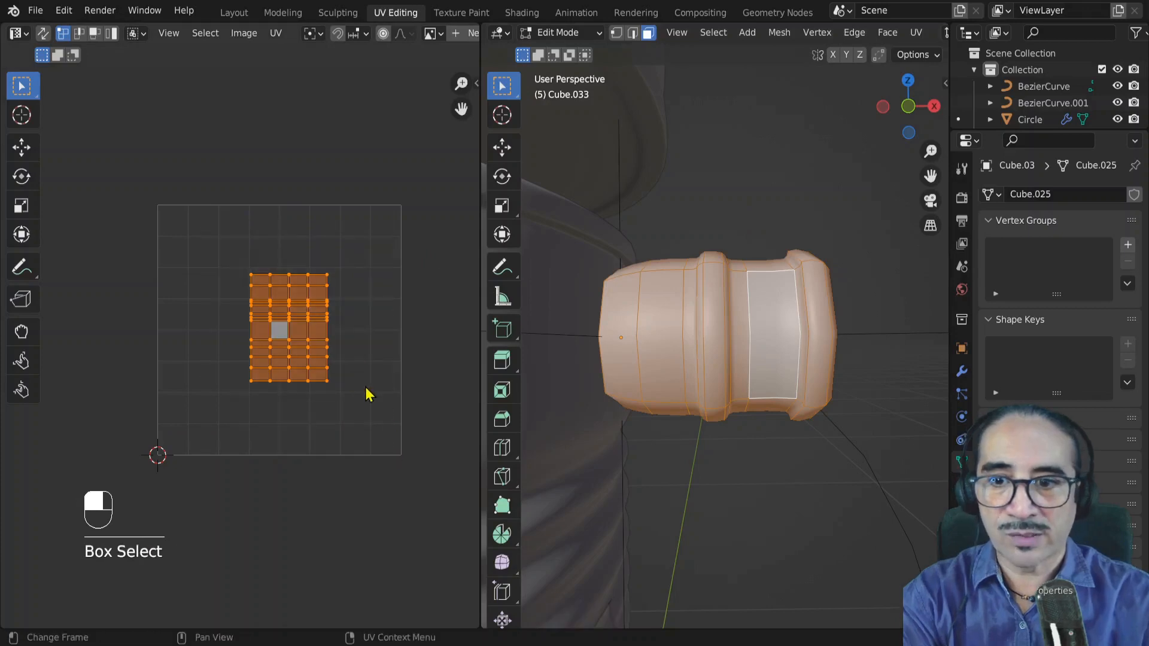
pyautogui.press('s')
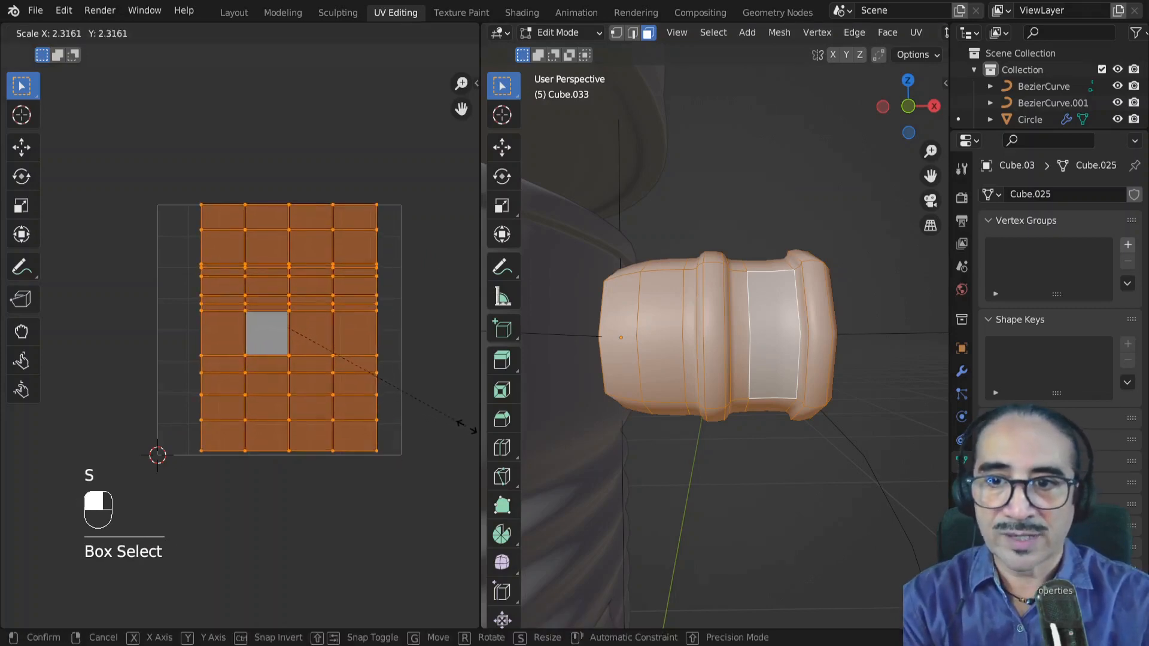
pyautogui.click(461, 427)
pyautogui.press('s')
pyautogui.click(470, 426)
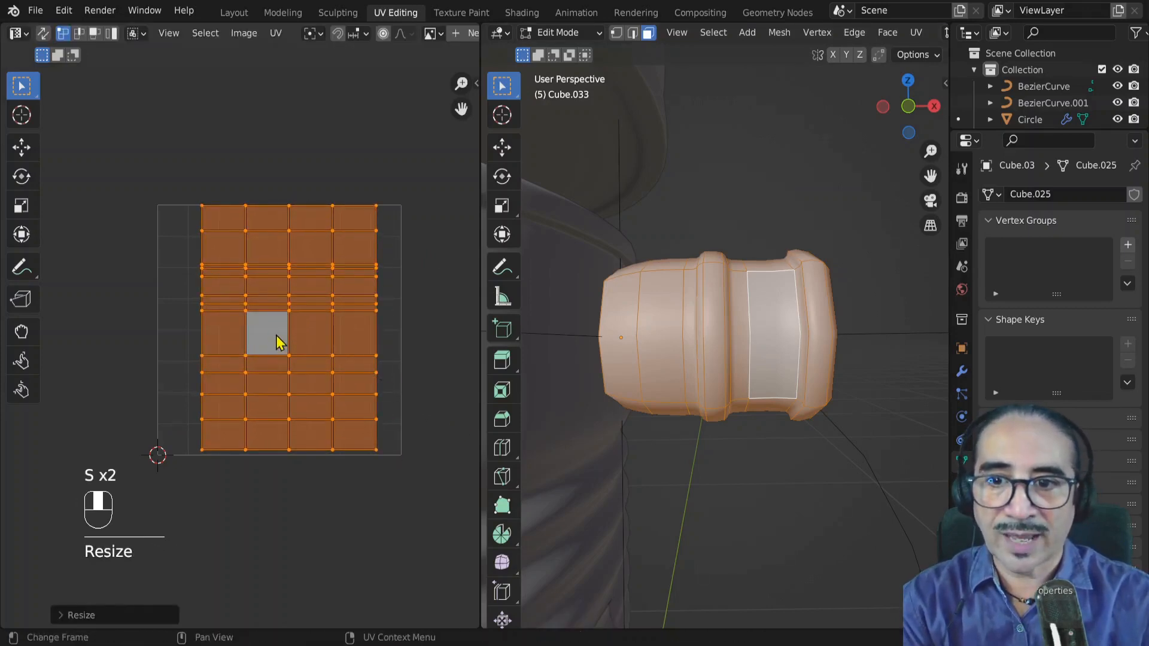
# Apply Follow Active Quads to the segment with the edge length mode set to Even
pyautogui.press('u')
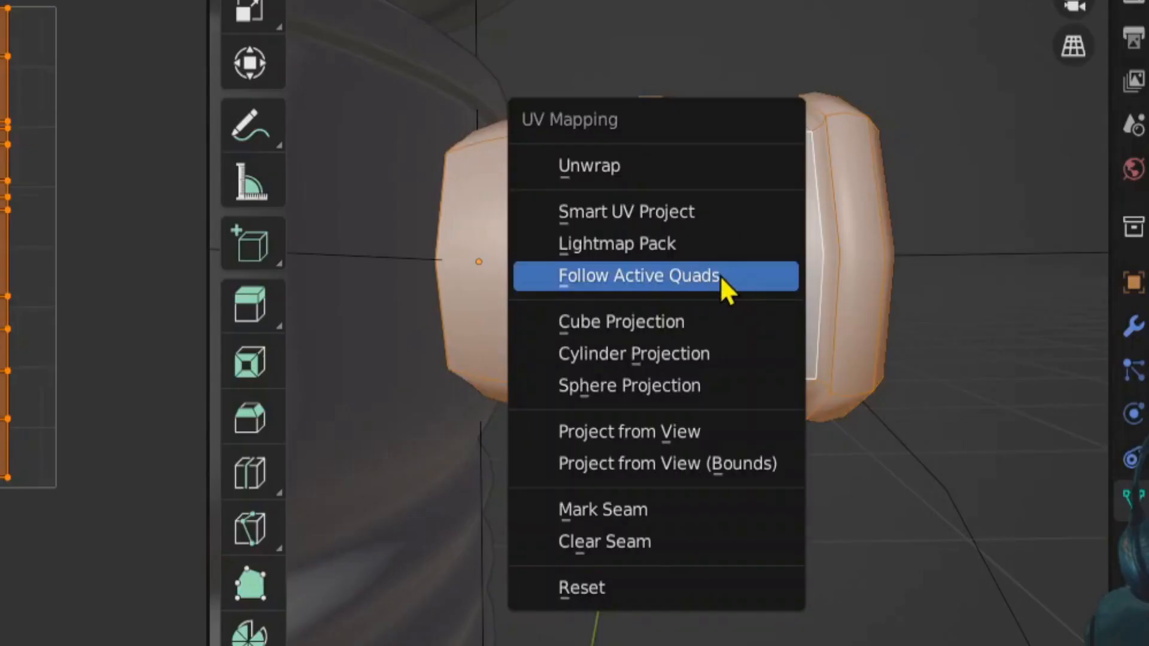
pyautogui.click(752, 345)
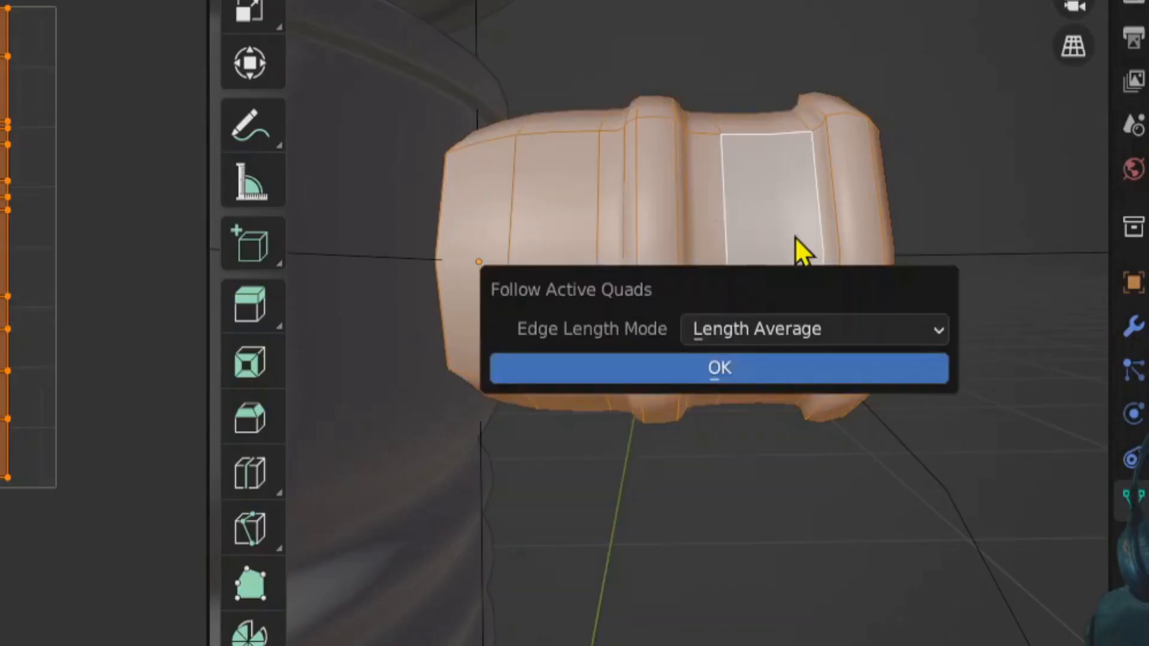
pyautogui.click(767, 372)
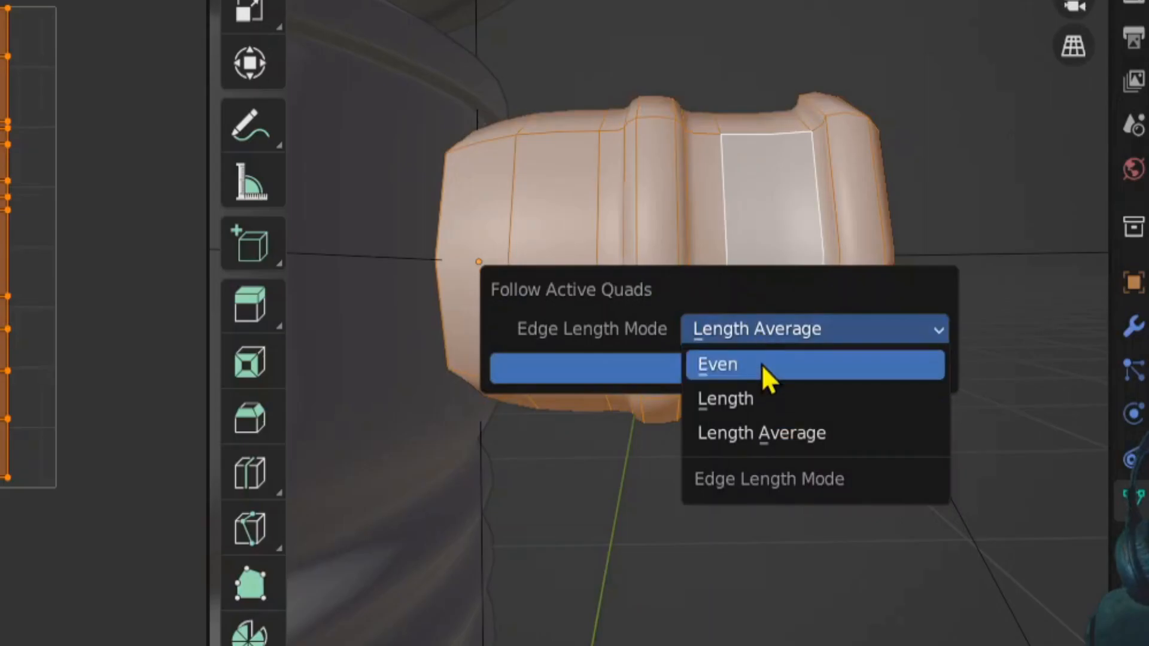
pyautogui.click(764, 364)
pyautogui.click(767, 392)
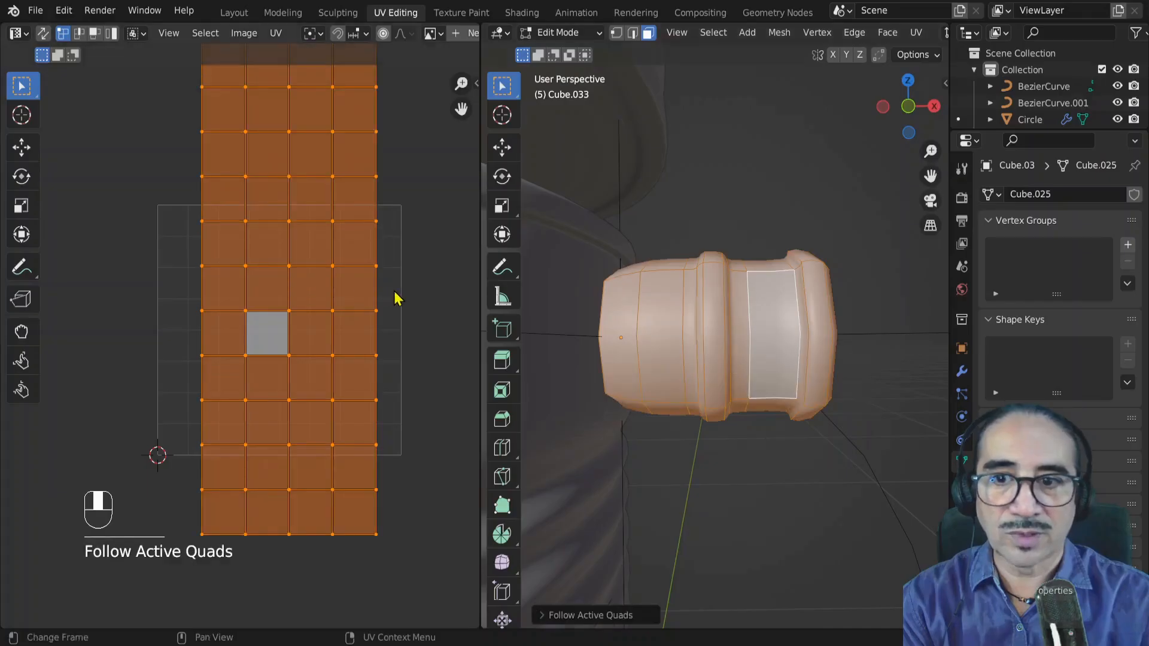
pyautogui.scroll(-2, 273, 276)
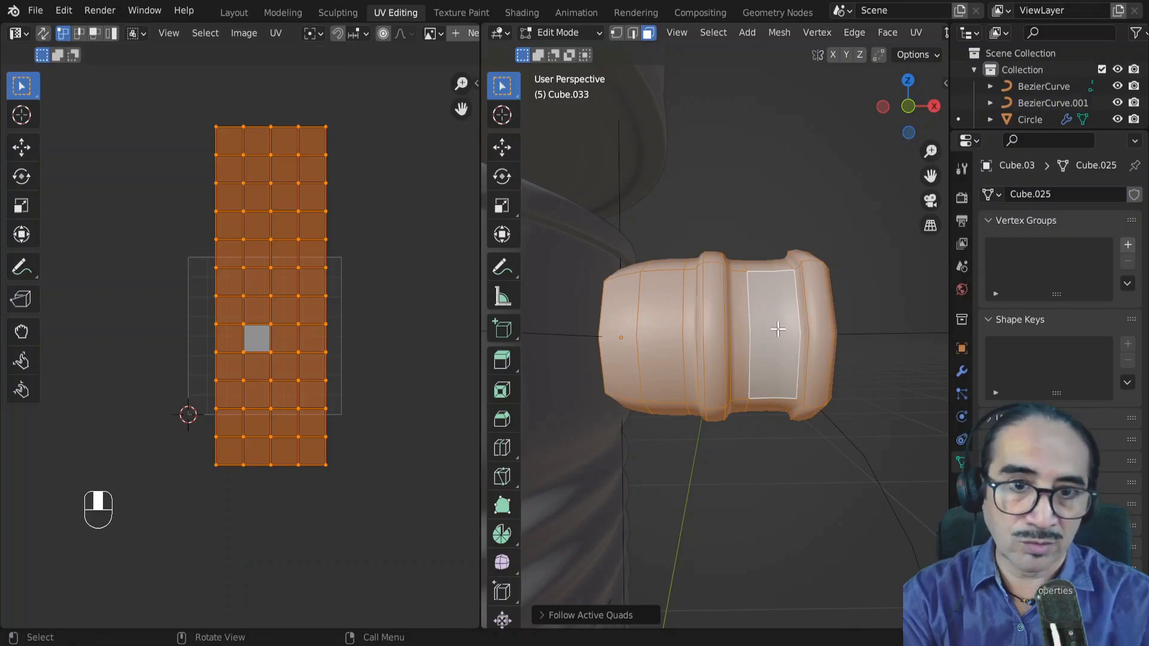
# Reapply Follow Active Quads to the segment in Length Average mode
pyautogui.press('u')
pyautogui.click(777, 330)
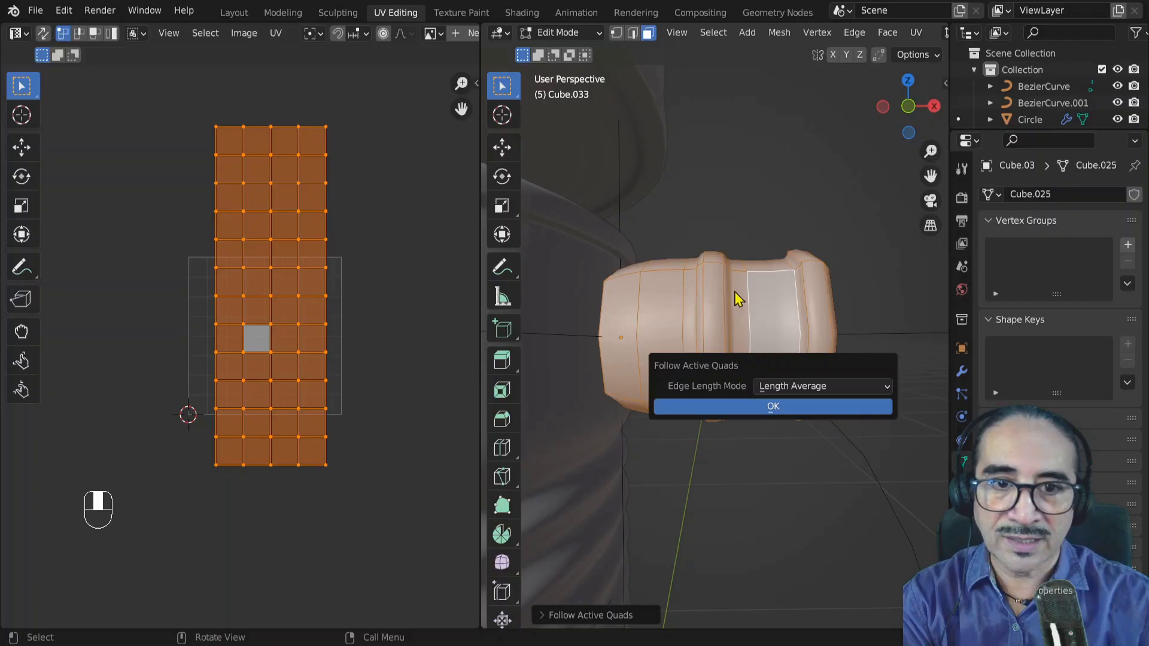
pyautogui.click(789, 395)
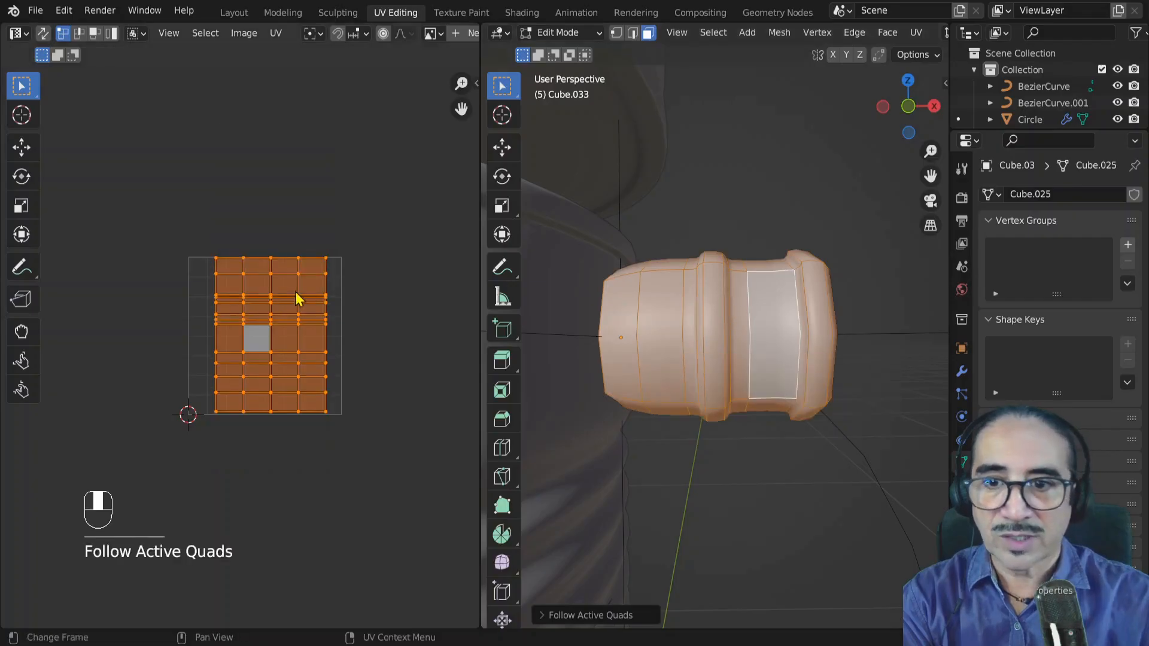
# Widen the UV layout along X and centre it horizontally within the UV tile
pyautogui.scroll(2, 359, 344)
pyautogui.press('s')
pyautogui.press('x')
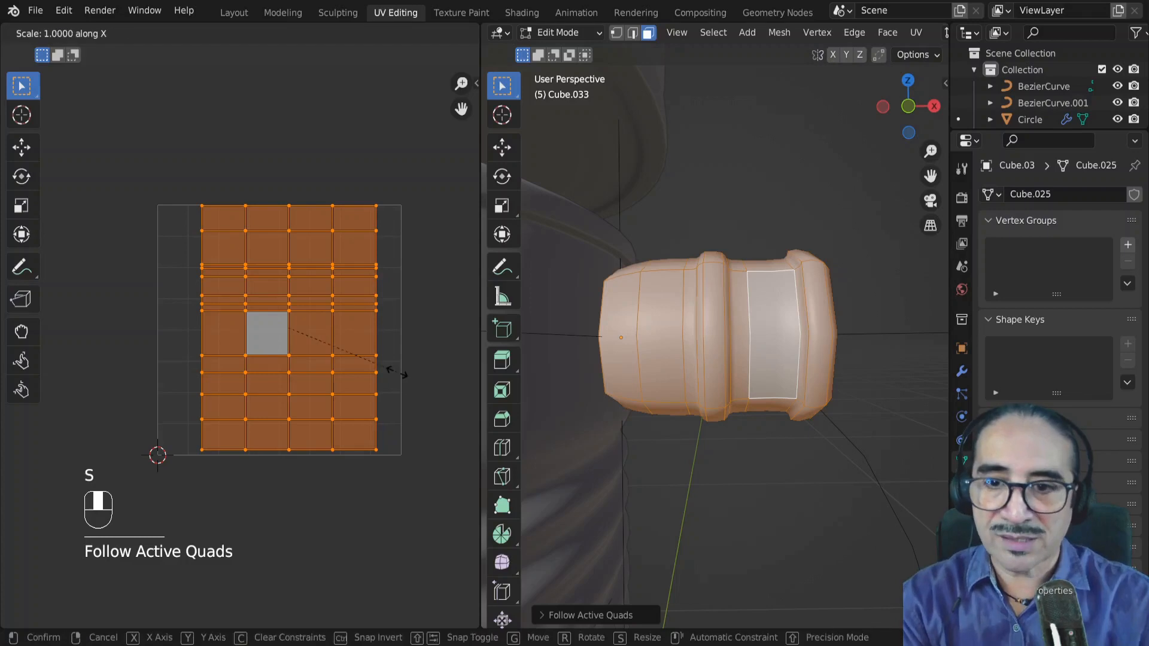
pyautogui.click(431, 371)
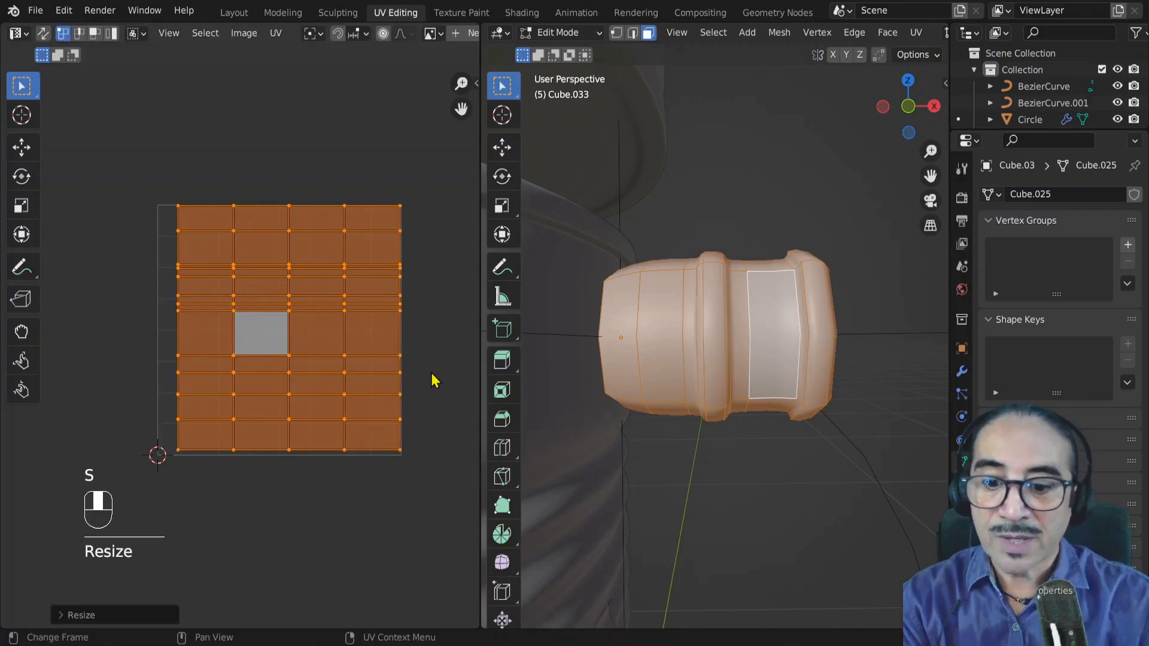
pyautogui.press('g')
pyautogui.click(422, 372)
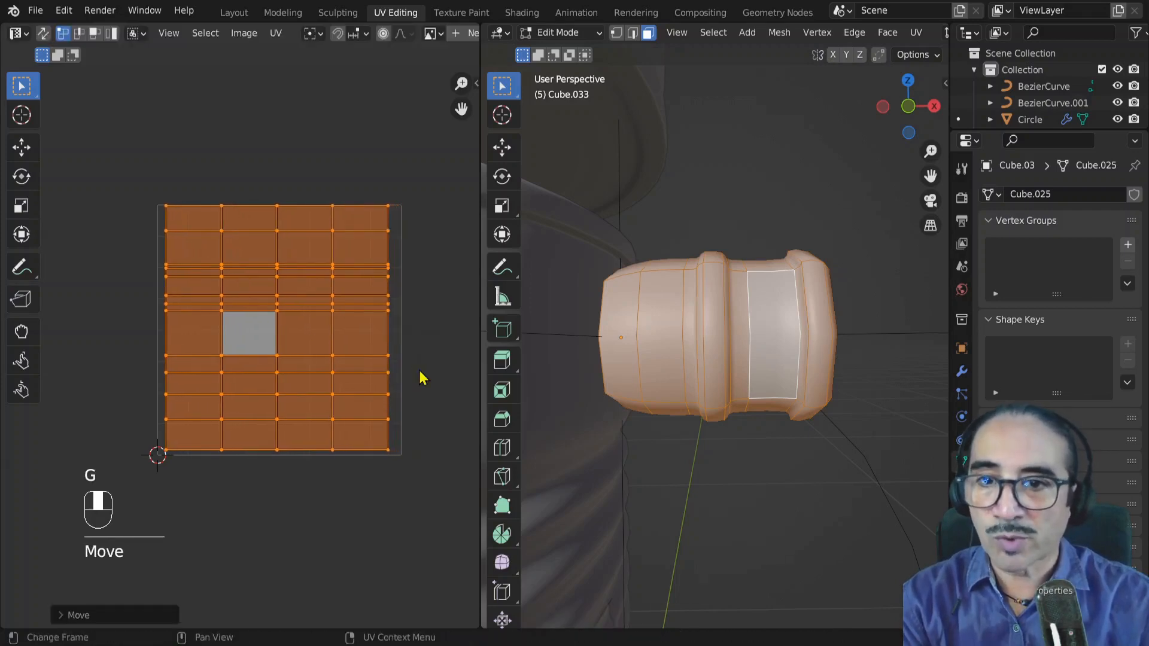
# Enlarge the UV layout slightly in both directions and move it to line up with the UV tile
pyautogui.press('s')
pyautogui.click(429, 376)
pyautogui.press('g')
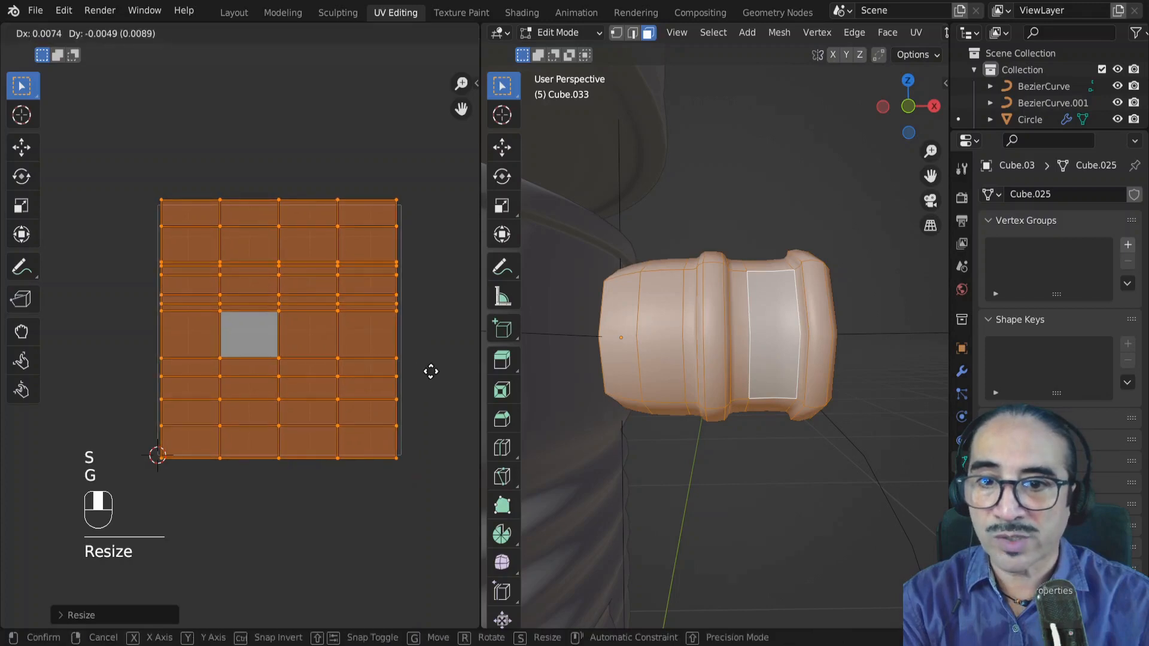
pyautogui.click(431, 378)
pyautogui.press('g')
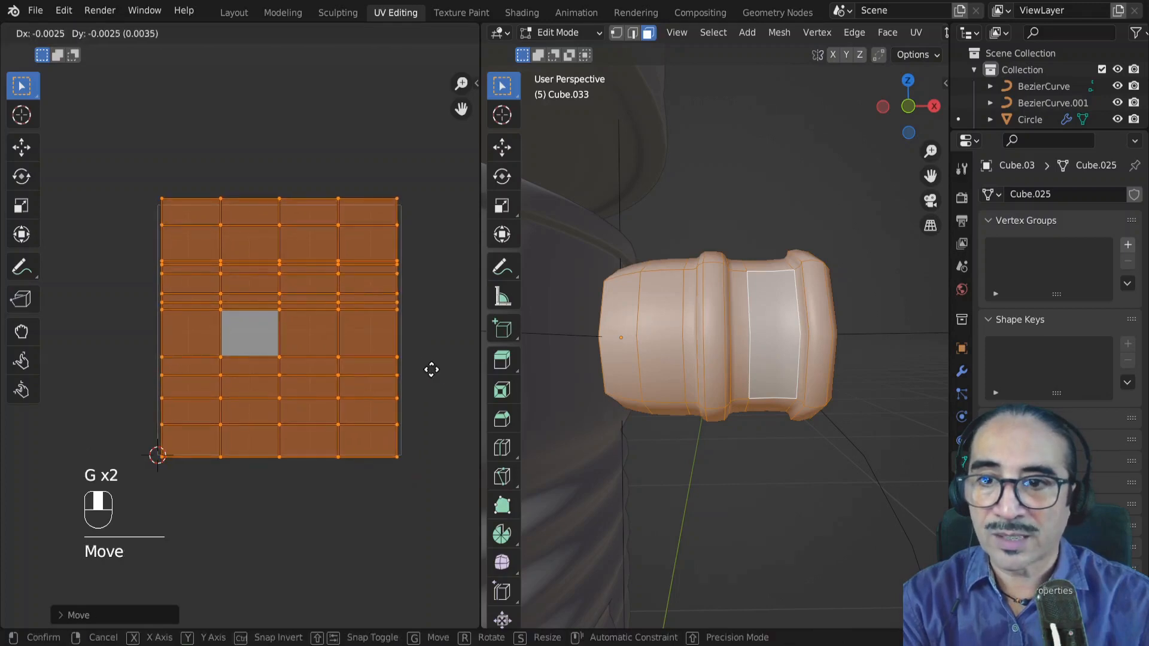
pyautogui.click(433, 378)
# Widen the UV layout along X by a factor of about 1.04 and fit its height to the UV tile
pyautogui.press('s')
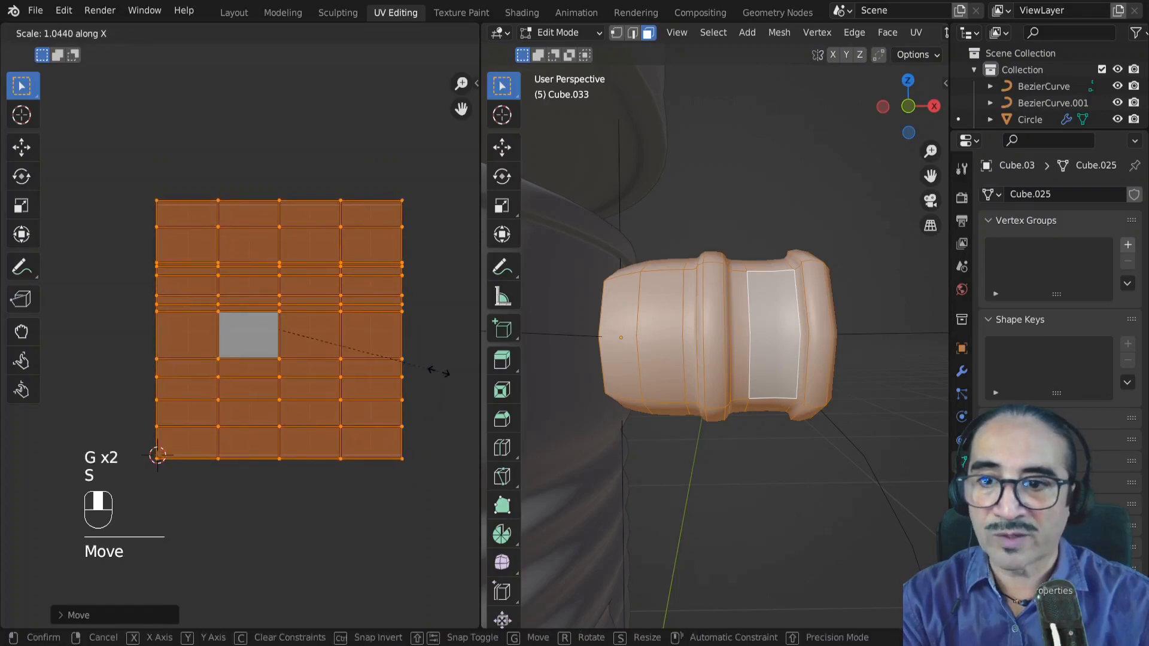
pyautogui.click(439, 380)
pyautogui.press('s')
pyautogui.click(436, 379)
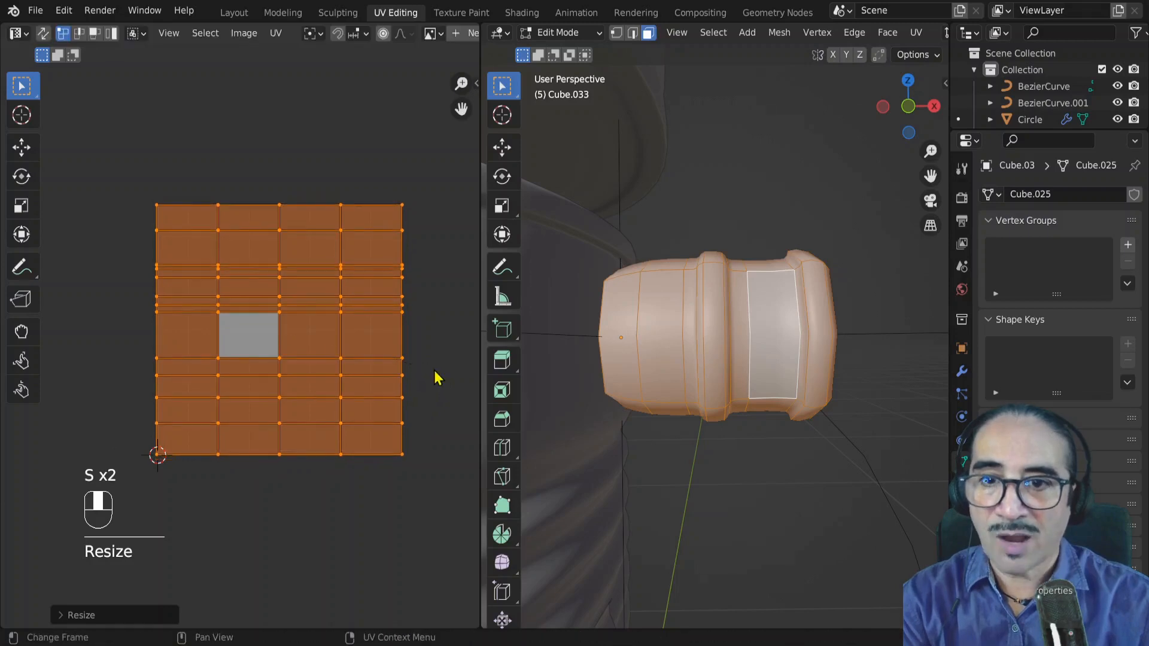
pyautogui.press('s')
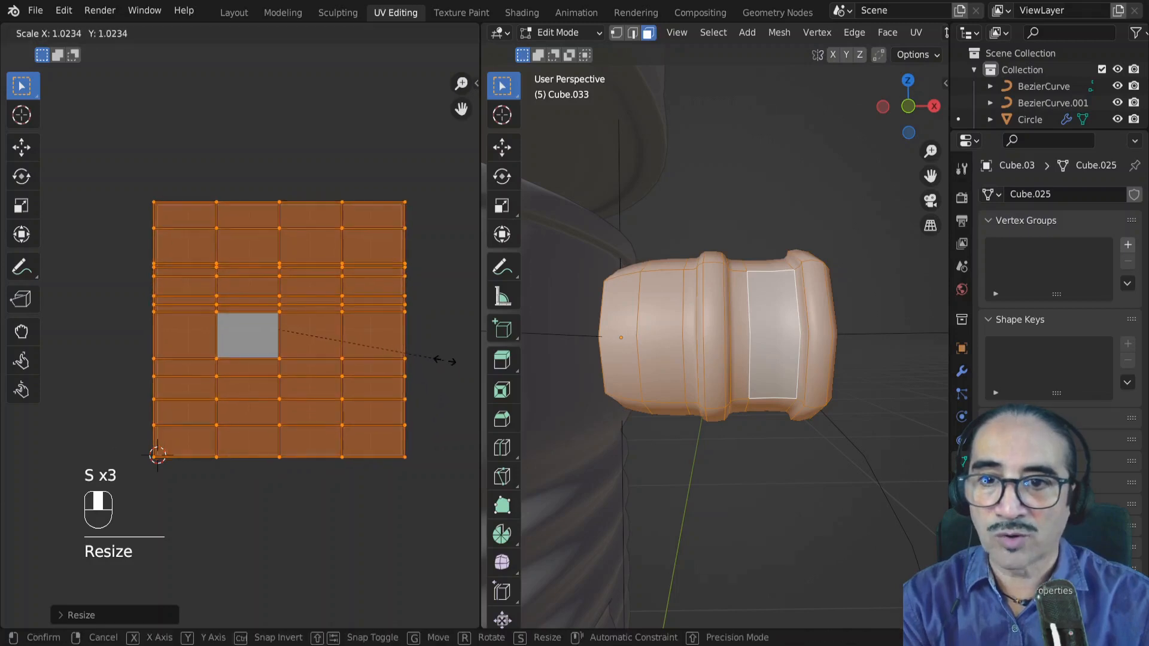
pyautogui.click(446, 362)
pyautogui.press('s')
pyautogui.click(436, 359)
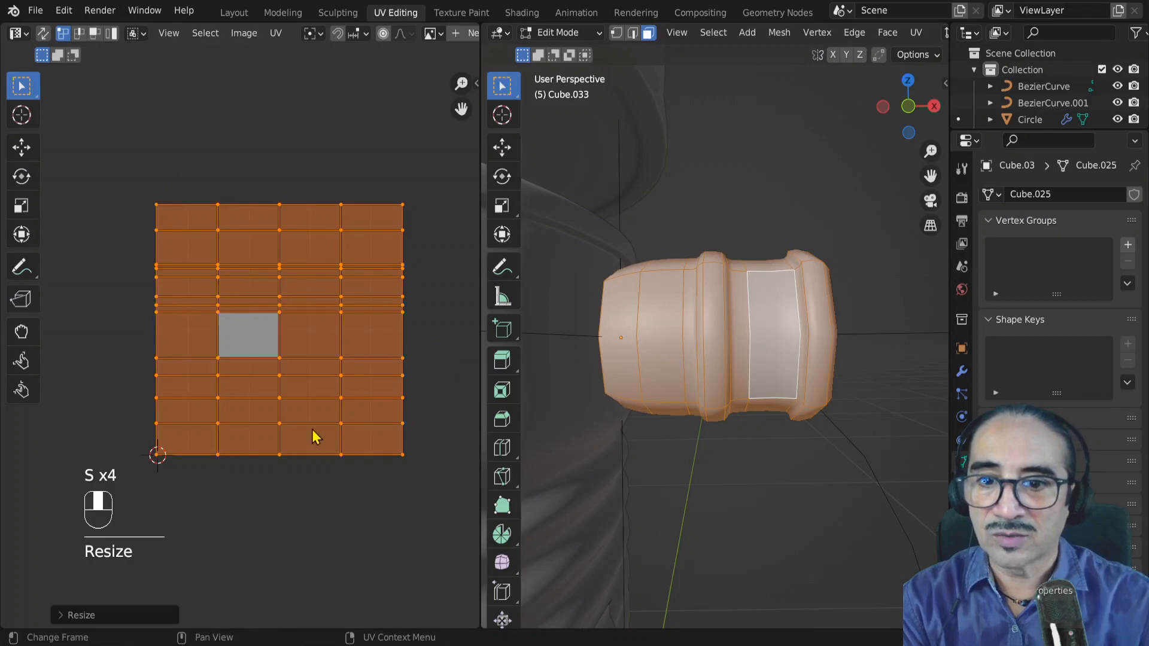
# Fine-tune the layout's width along X in a maximized UV editor so its side edges meet the tile borders, then restore the split view
pyautogui.scroll(3, 316, 437)
pyautogui.hotkey('ctrl', 'space')
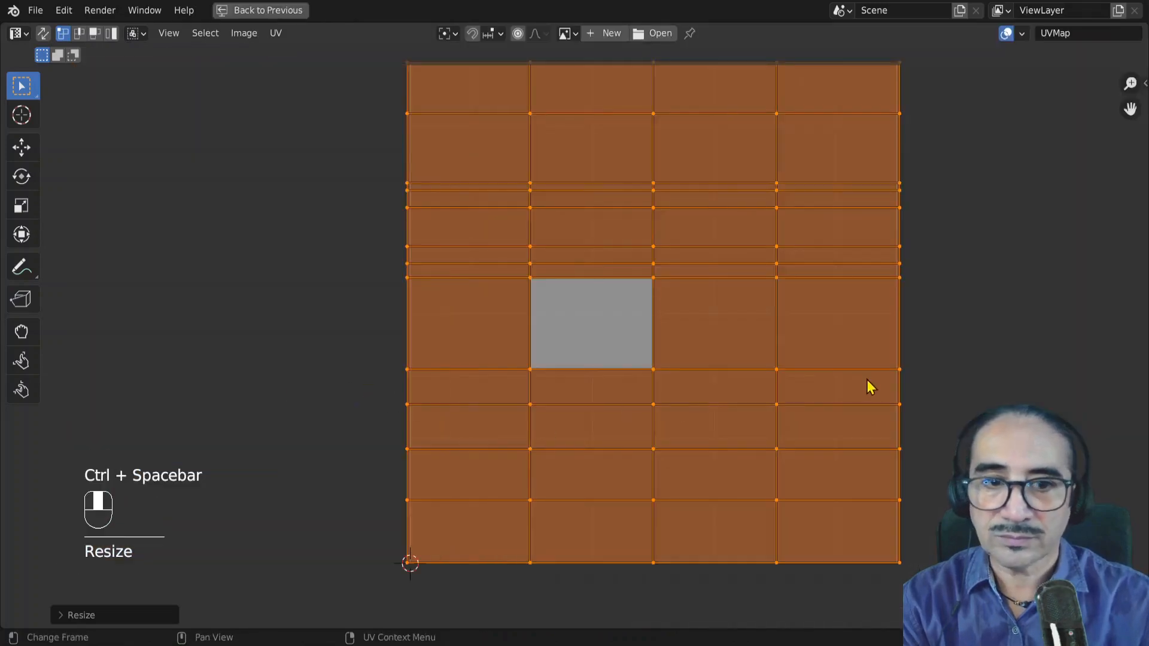
pyautogui.moveTo(870, 387); pyautogui.dragTo(710, 391, button='middle')
pyautogui.press('s')
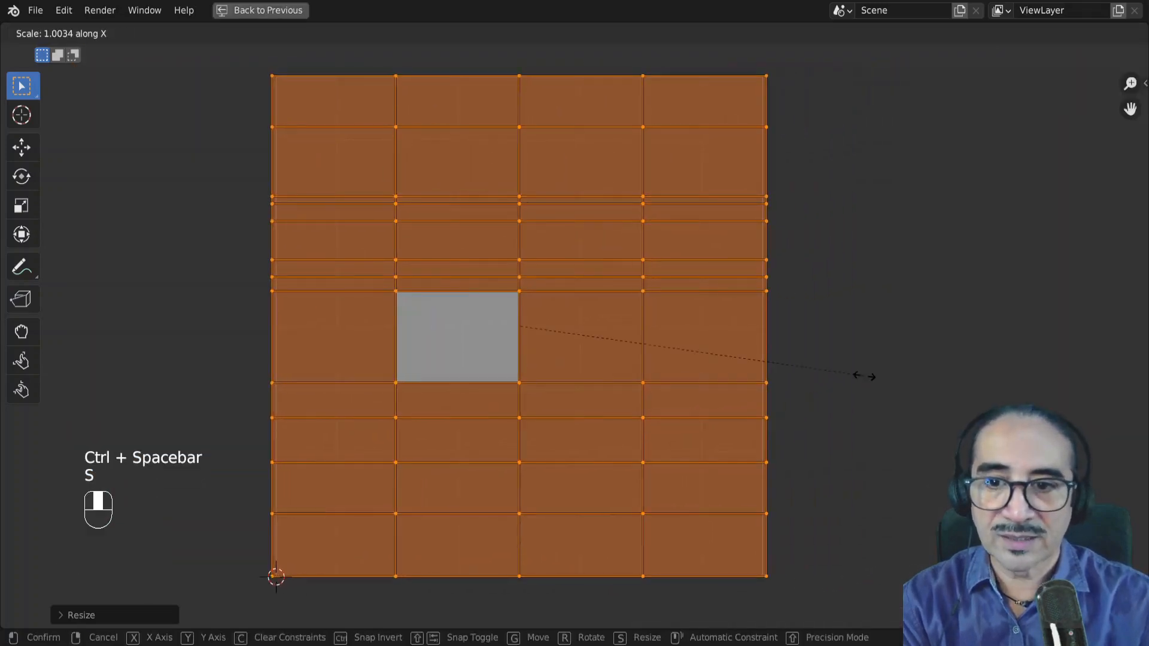
pyautogui.click(862, 377)
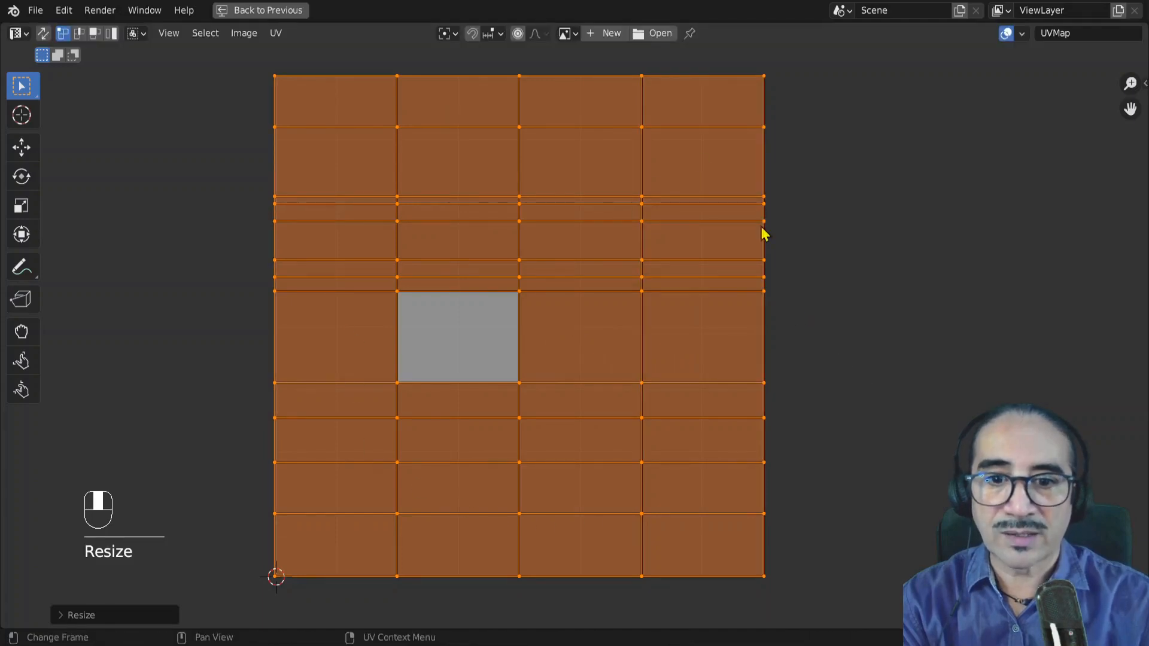
pyautogui.hotkey('ctrl', 'space')
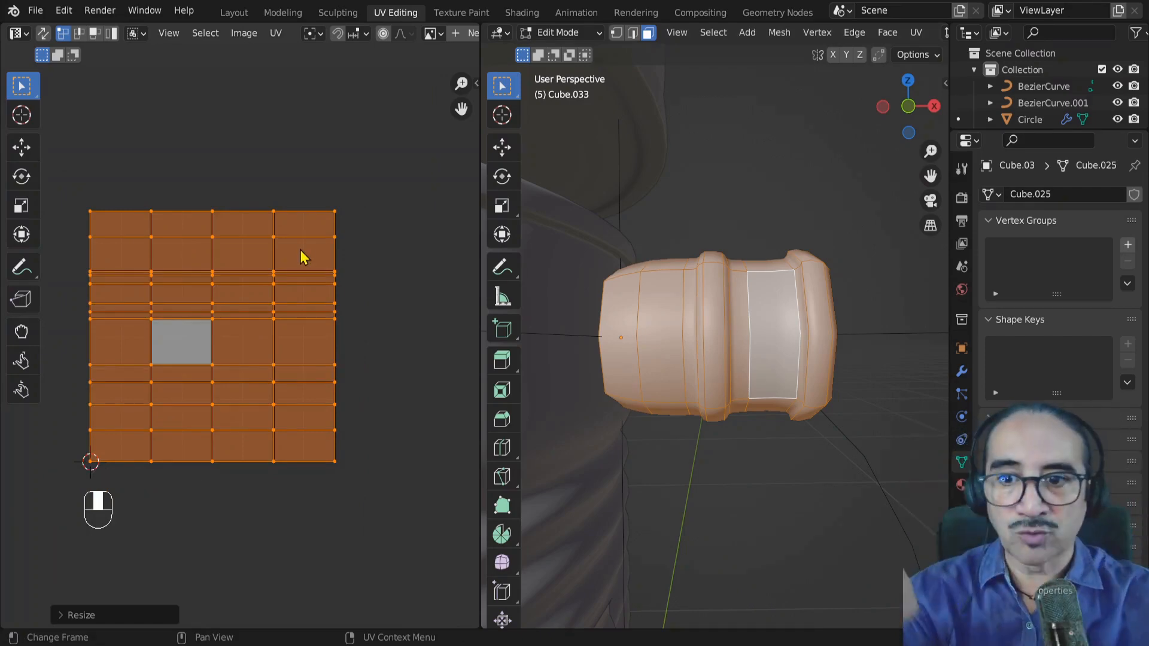
# Hide both of the robot's arm meshes so that only their guide curves remain between the shoulders and hands
pyautogui.click(372, 293)
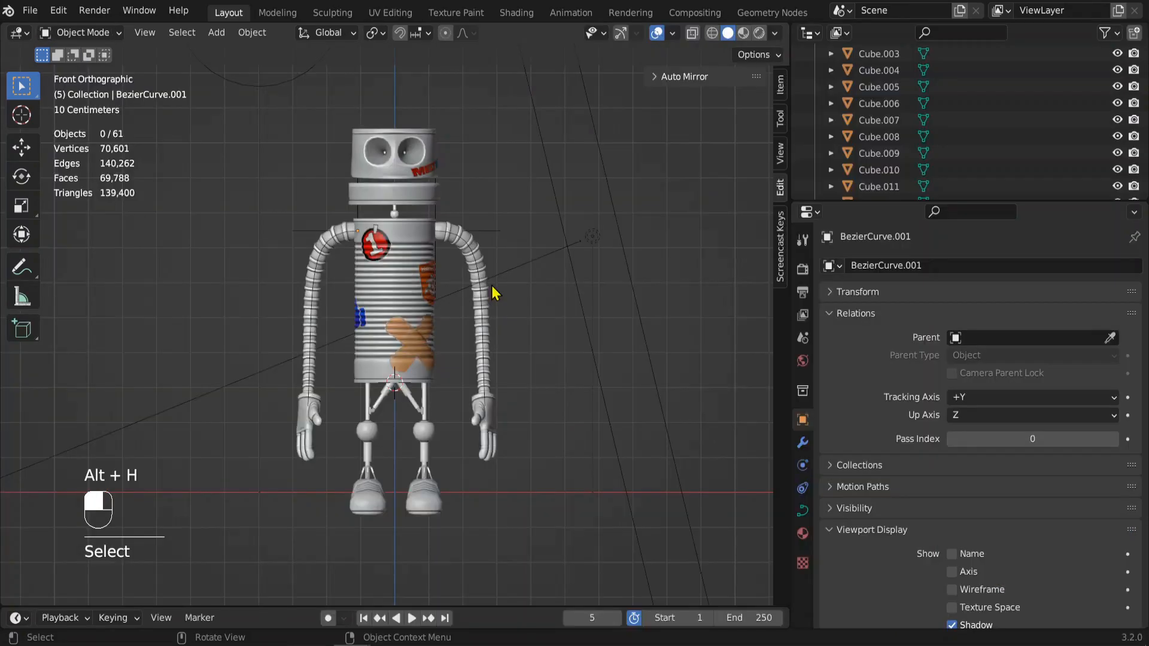
pyautogui.keyDown('shift'); pyautogui.click(492, 290); pyautogui.keyUp('shift')
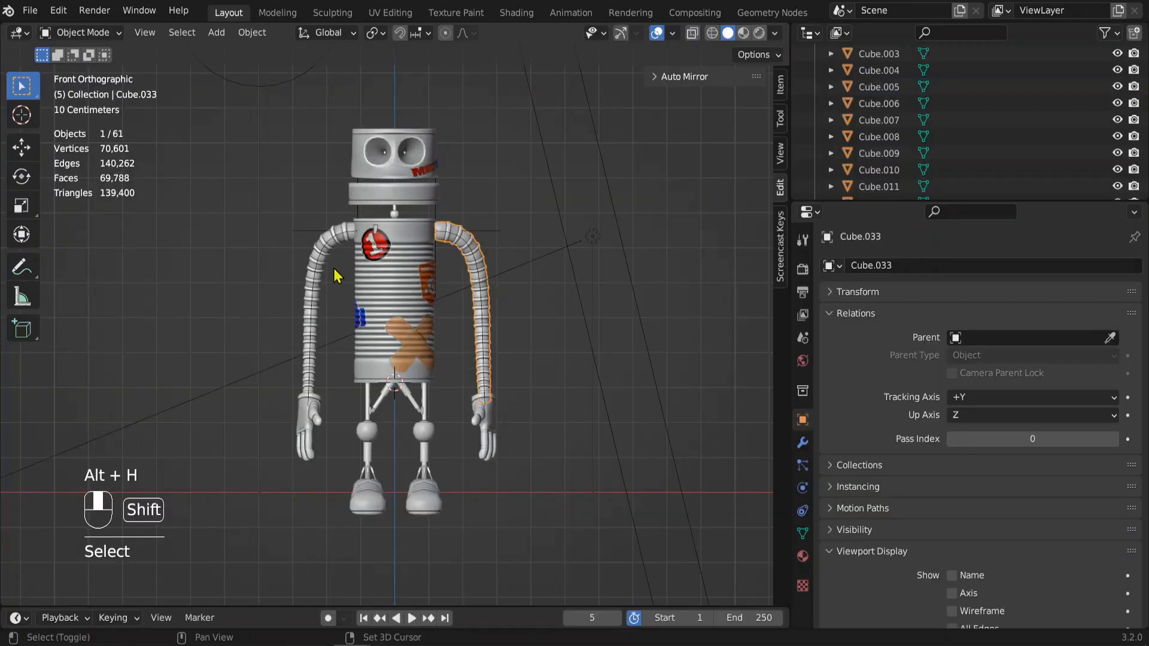
pyautogui.keyDown('shift'); pyautogui.click(307, 270); pyautogui.keyUp('shift')
pyautogui.press('h')
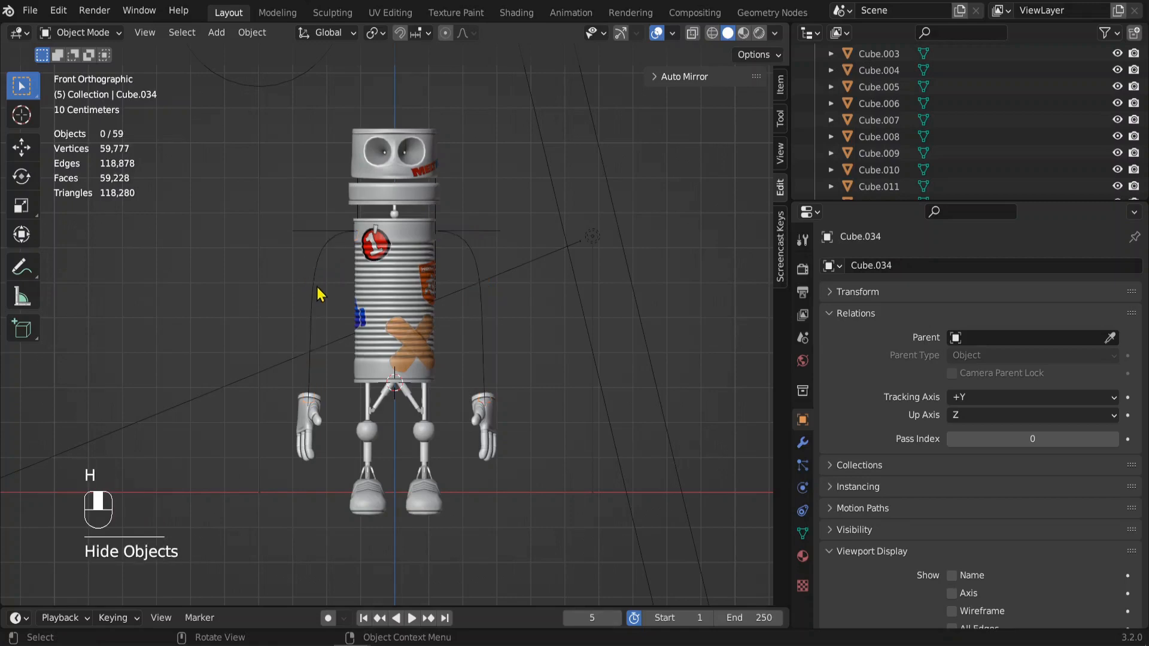
# Select an arm's guide curve and examine its In Front viewport display option
pyautogui.click(311, 278)
pyautogui.scroll(-5, 835, 535)
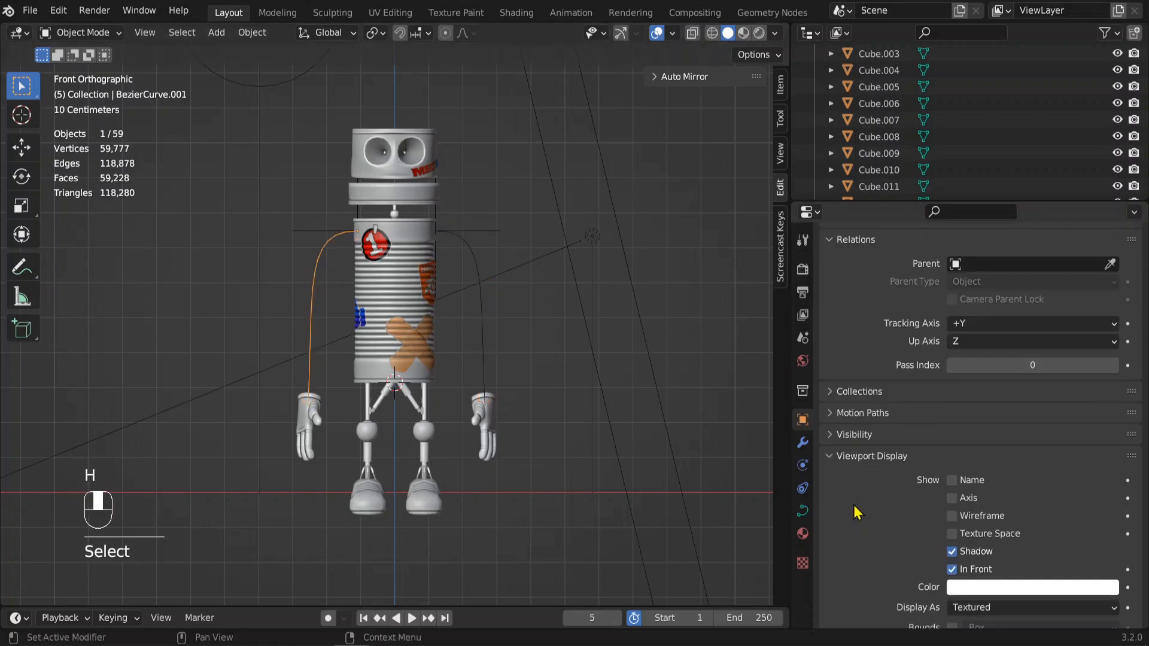
pyautogui.click(956, 512)
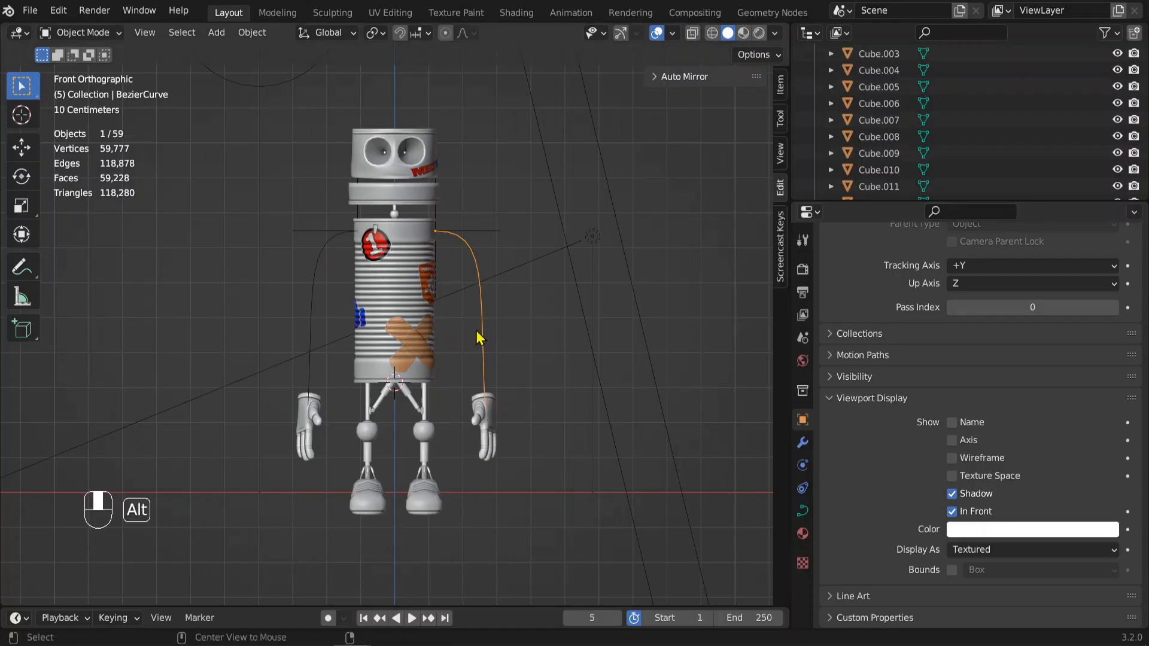
# Unhide the arm meshes, select each arm in turn and clear the selection
pyautogui.hotkey('alt', 'h')
pyautogui.click(487, 311)
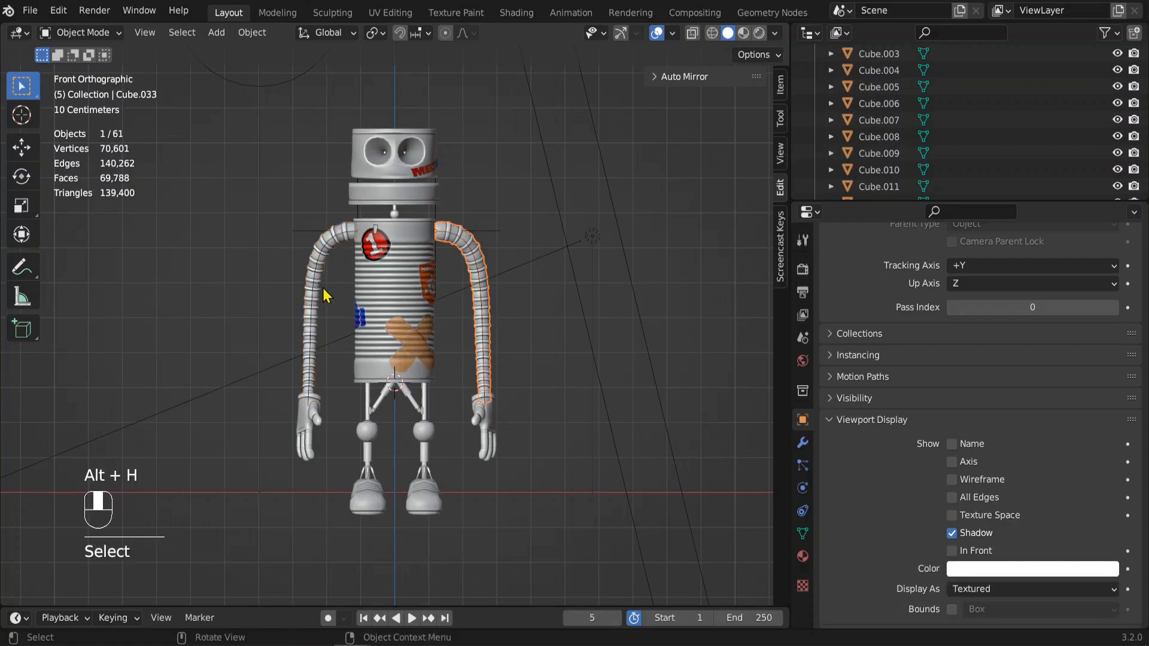
pyautogui.click(304, 284)
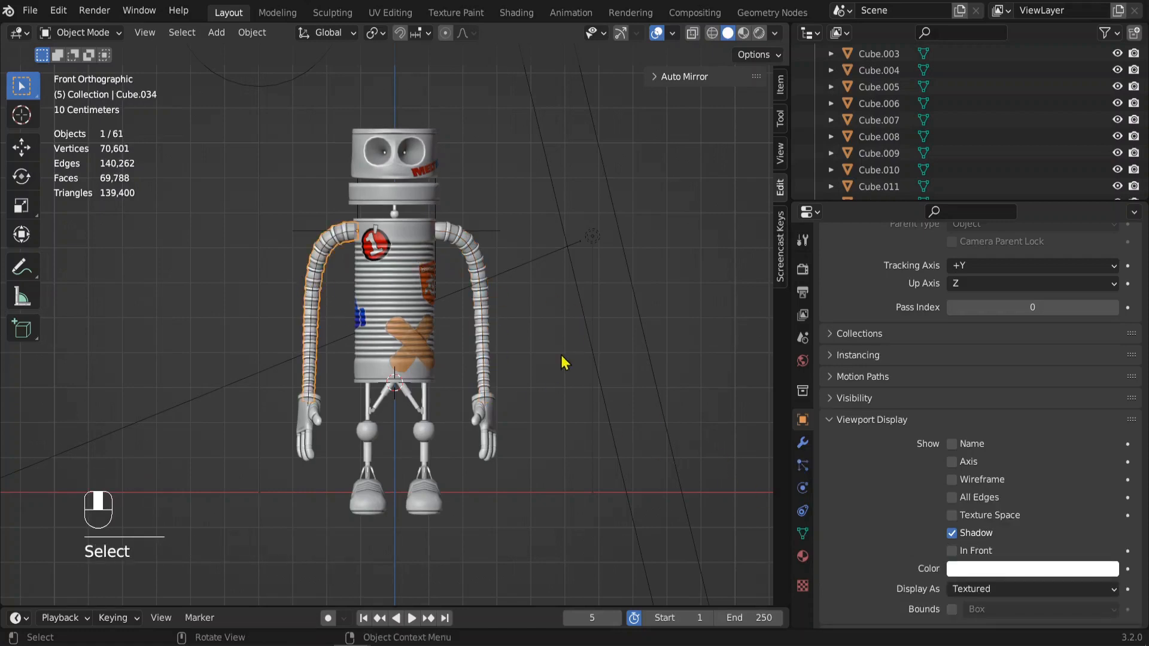
pyautogui.click(429, 553)
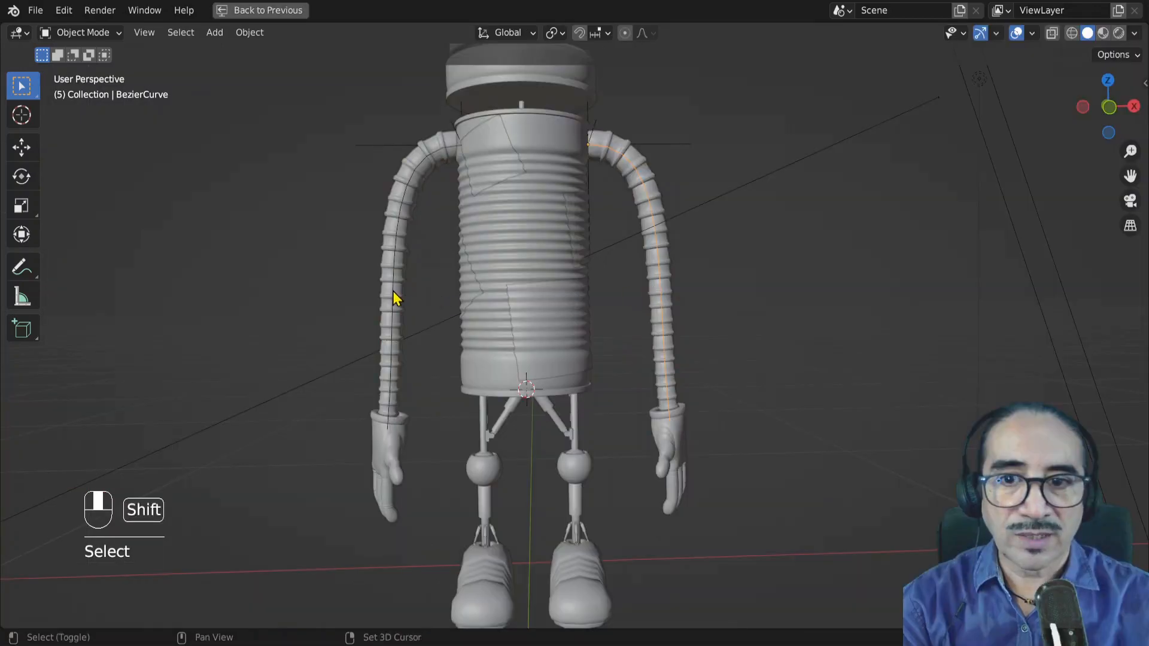
# Select the guide curves of both arms and open them together for editing in the right side view
pyautogui.keyDown('shift'); pyautogui.click(393, 298); pyautogui.keyUp('shift')
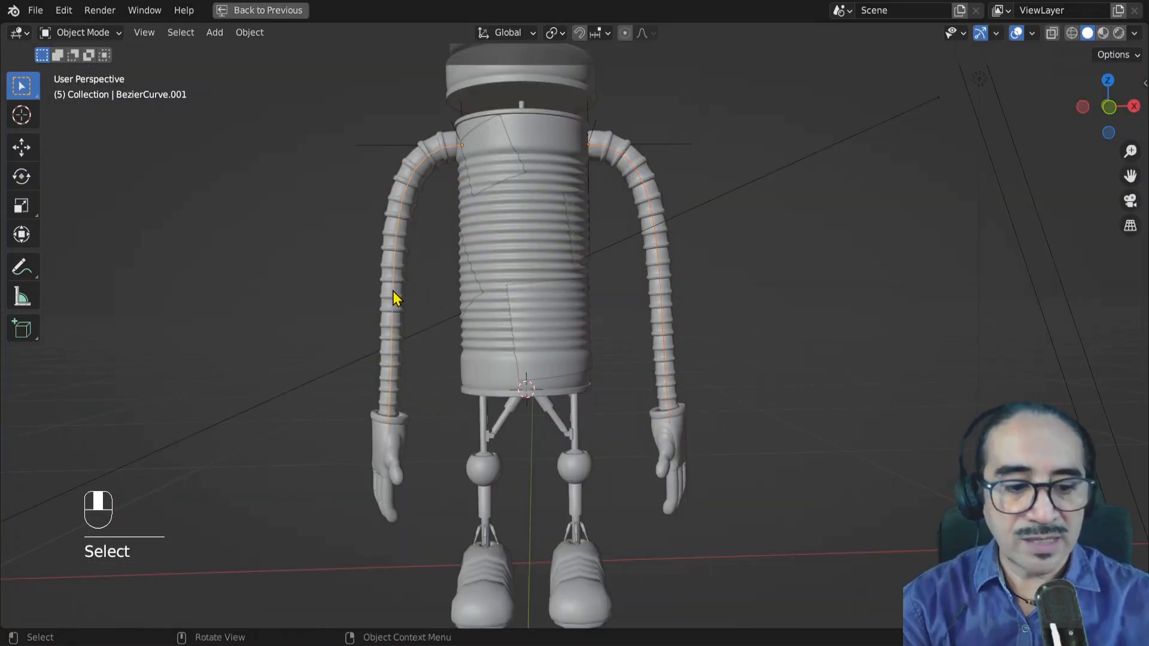
pyautogui.press('KP_3')
pyautogui.press('Tab')
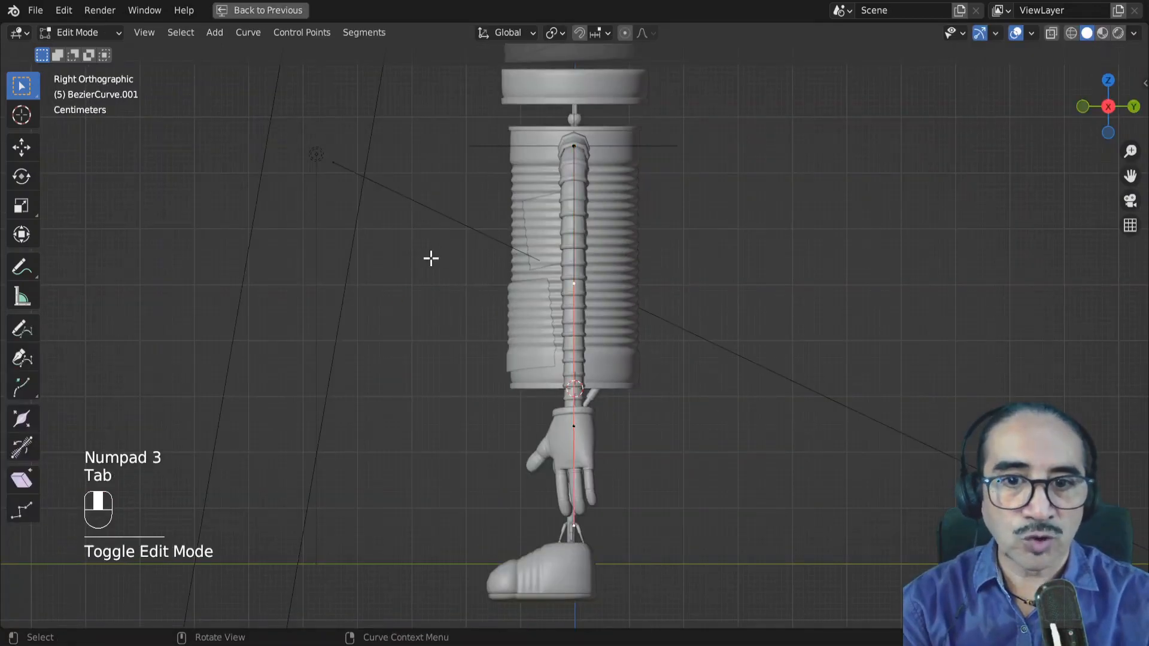
# Try to bend an arm backward by moving its wrist point's upper handle in the side view, and undo the move
pyautogui.moveTo(423, 225); pyautogui.dragTo(683, 340)
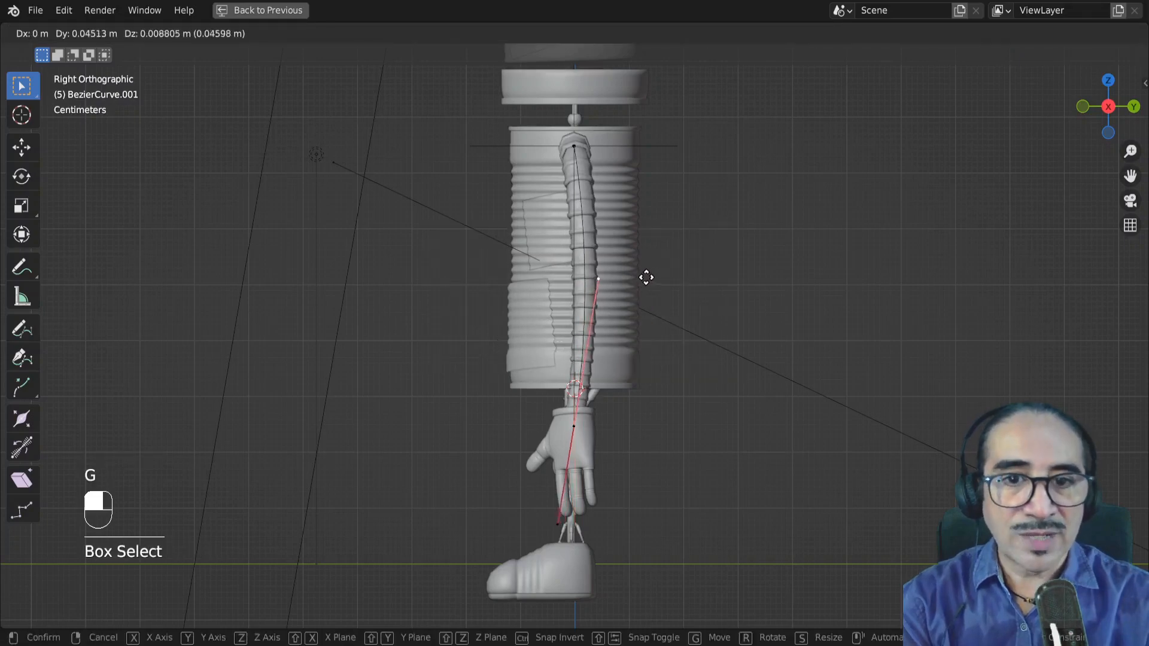
pyautogui.click(698, 235)
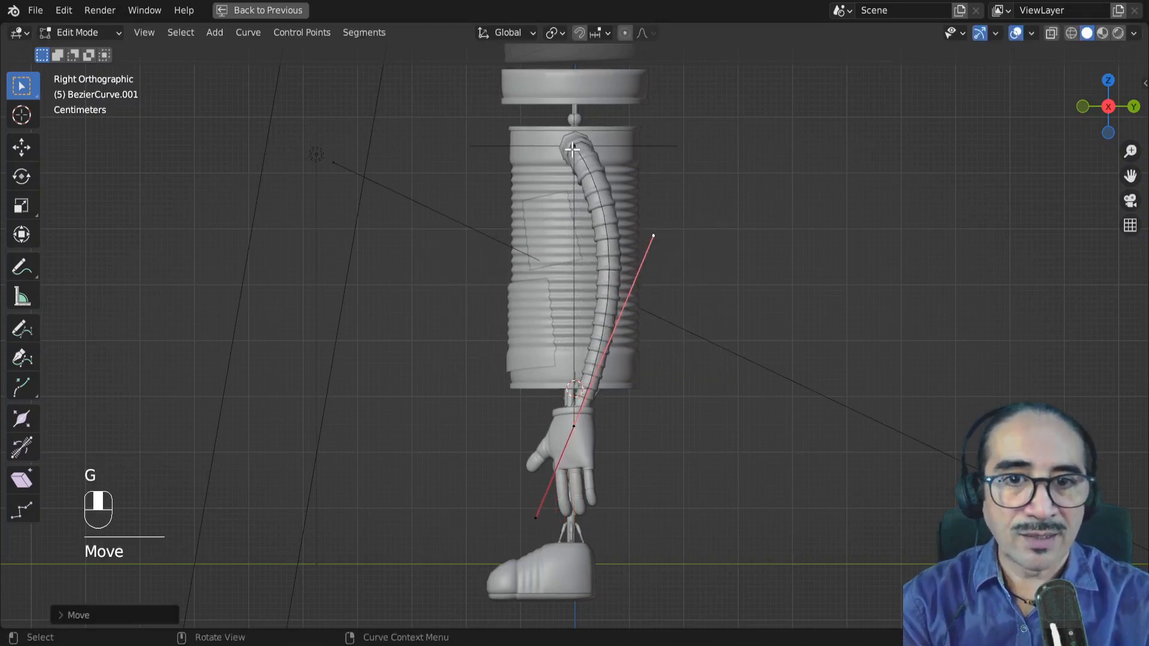
pyautogui.moveTo(605, 340); pyautogui.dragTo(503, 423, button='middle')
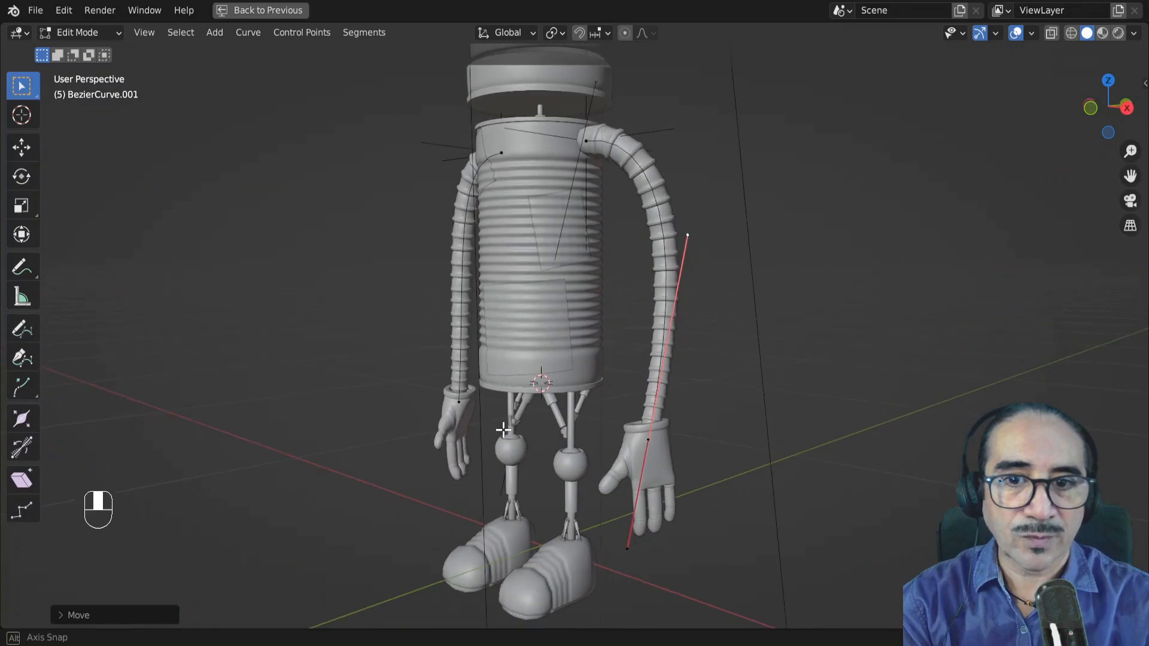
pyautogui.hotkey('ctrl', 'z')
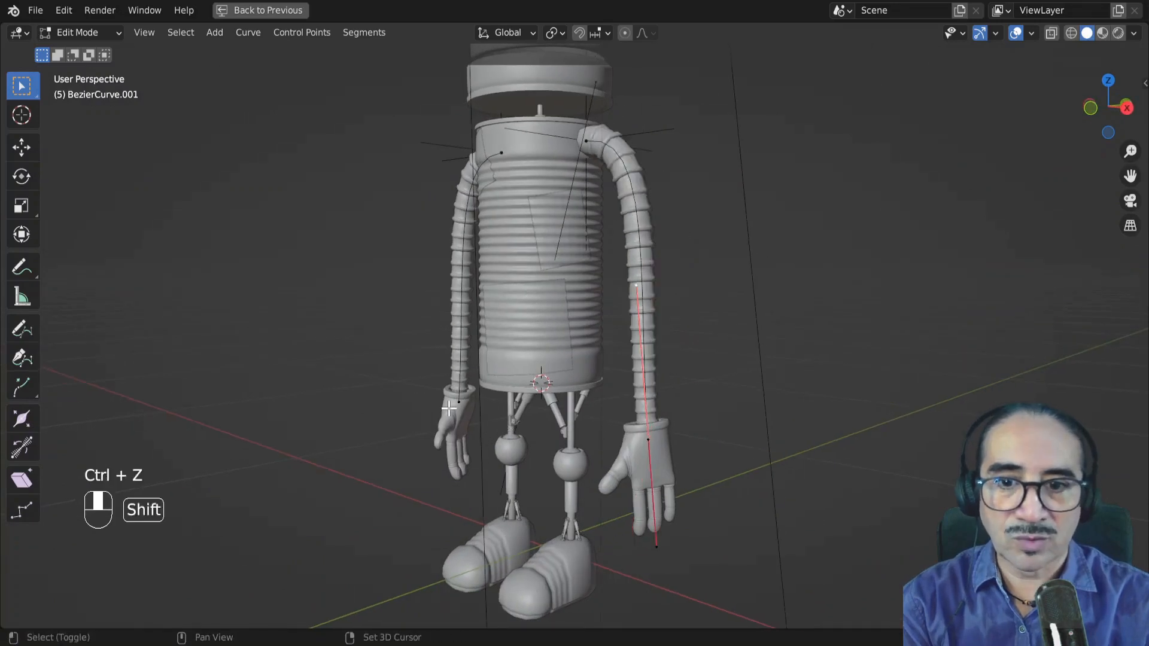
# Select the upper handles of both curves' wrist points and move them backward and up in the side view to bend the arms
pyautogui.moveTo(413, 250); pyautogui.dragTo(664, 323)
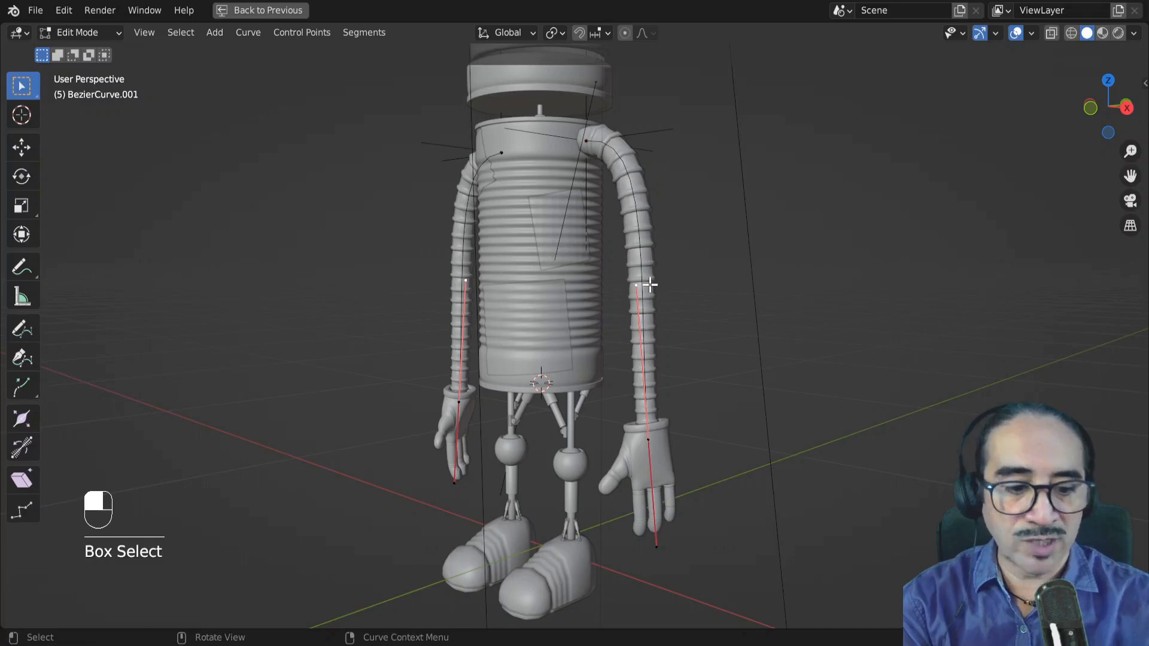
pyautogui.press('KP_3')
pyautogui.press('g')
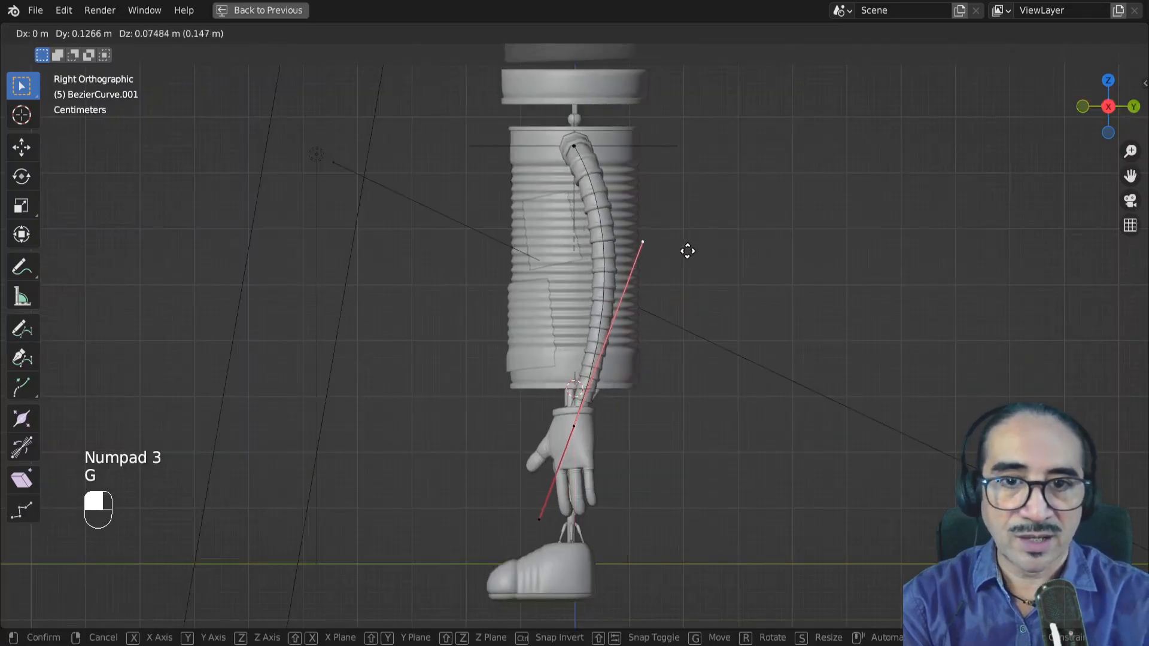
pyautogui.click(700, 243)
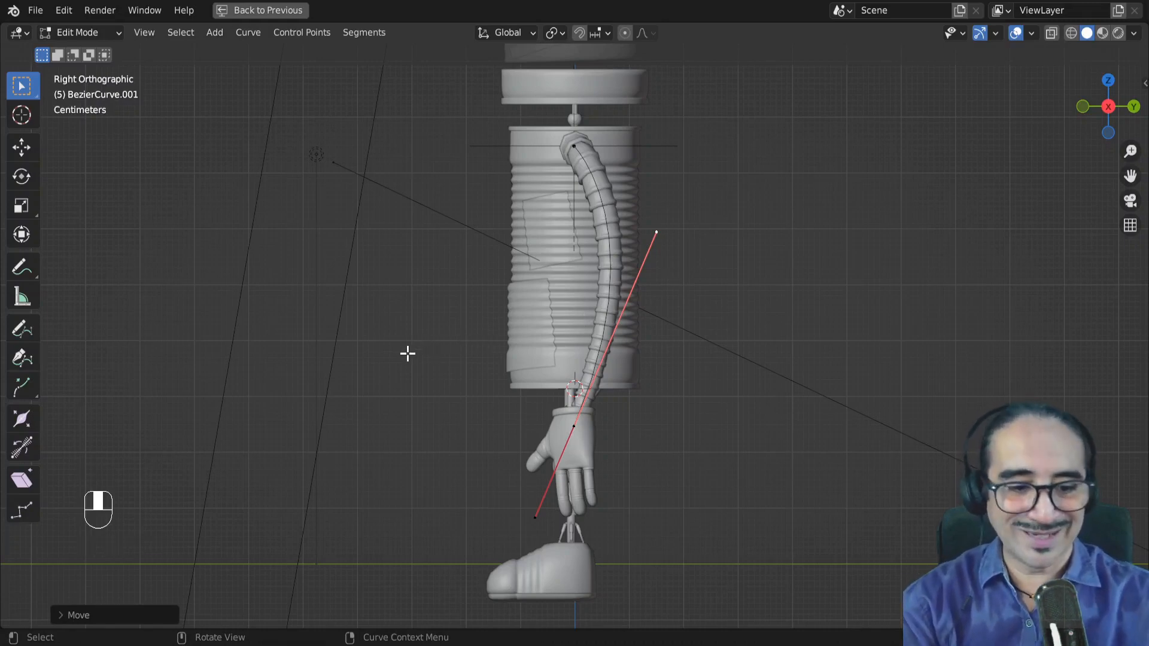
# Scale the selected handles slightly apart in the front view so the forearms hang vertically, and leave curve editing
pyautogui.press('KP_1')
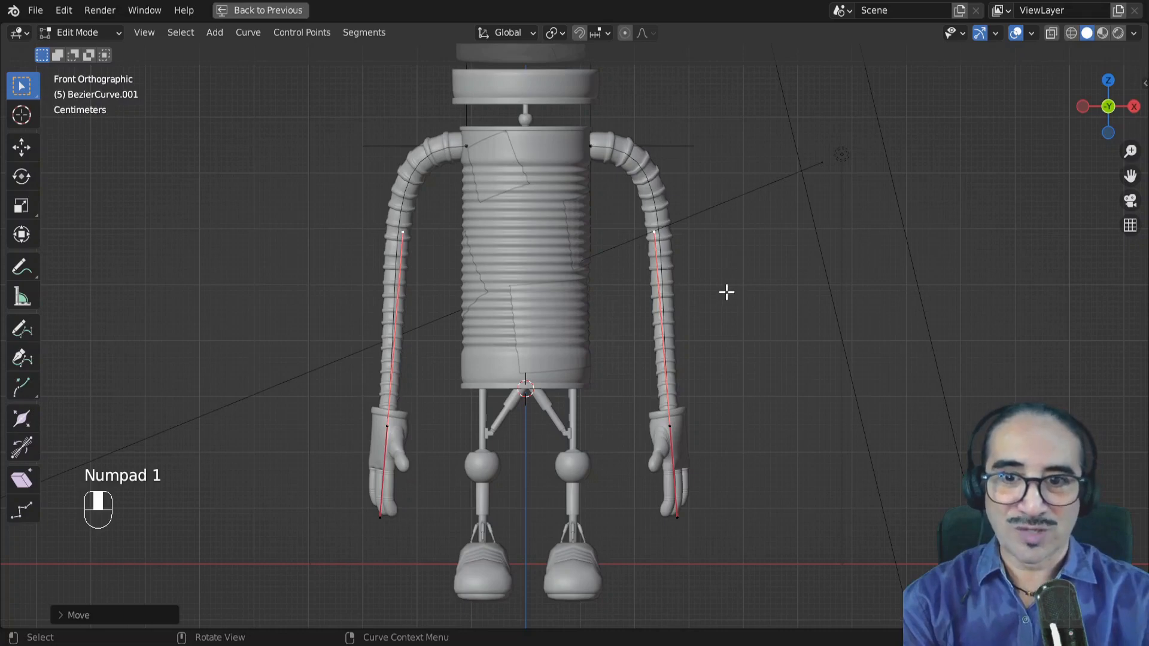
pyautogui.press('s')
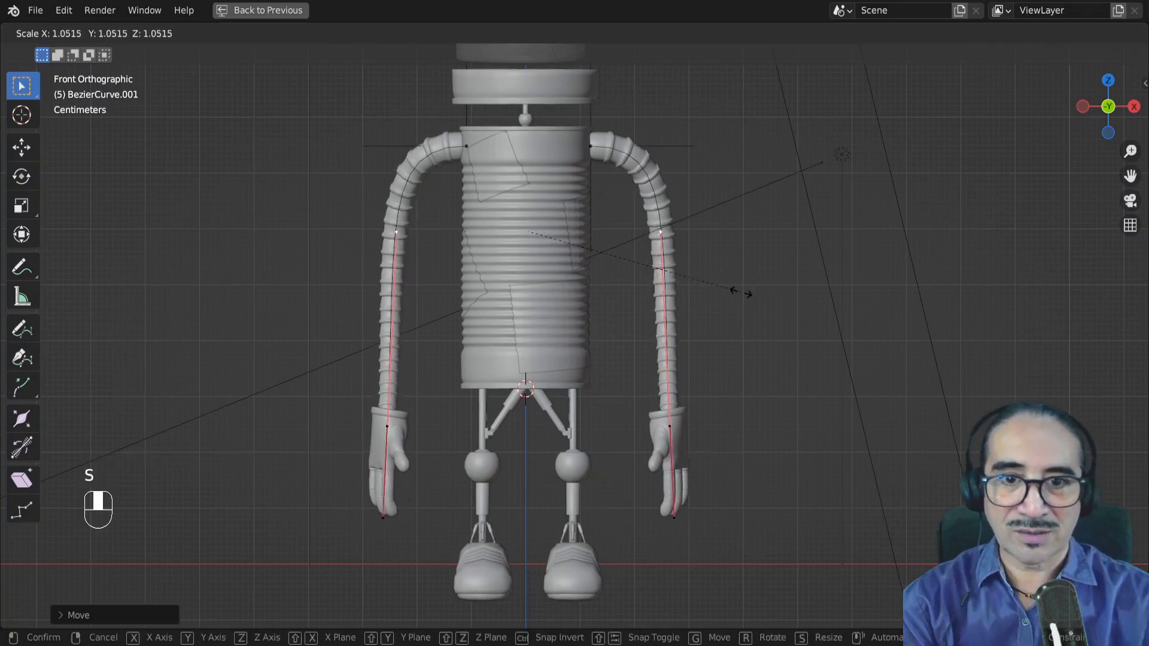
pyautogui.click(751, 292)
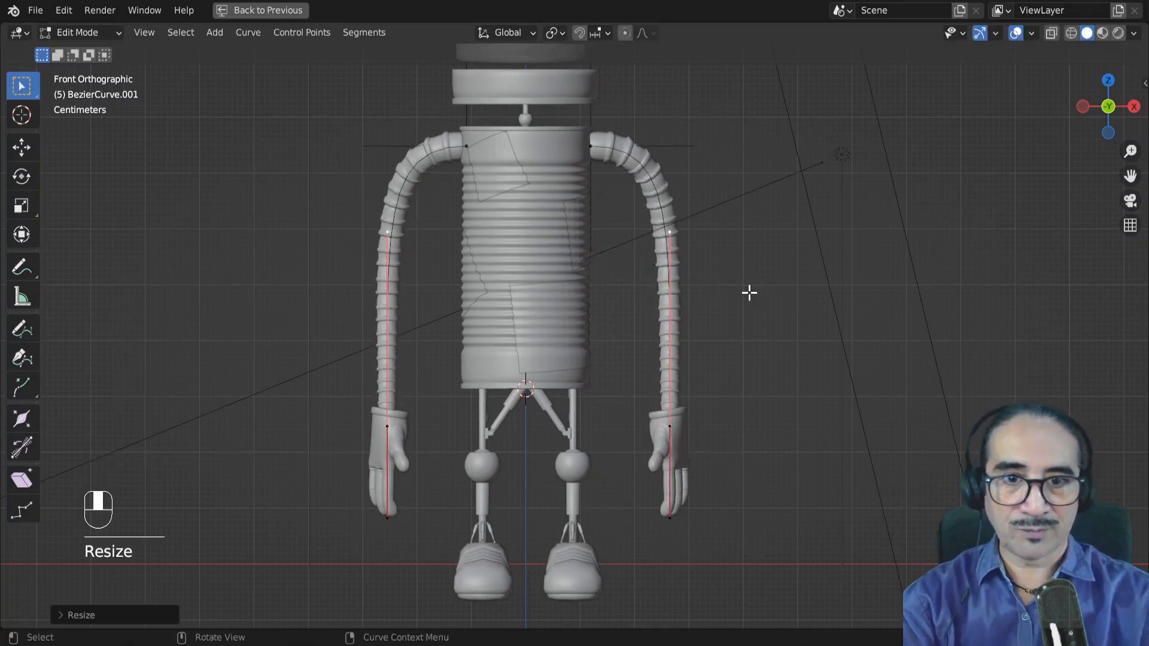
pyautogui.press('Tab')
# Rotate the robot's hand in the side view to follow the bent forearm and move it to the arm's end
pyautogui.moveTo(749, 290); pyautogui.dragTo(623, 218, button='middle')
pyautogui.click(559, 496)
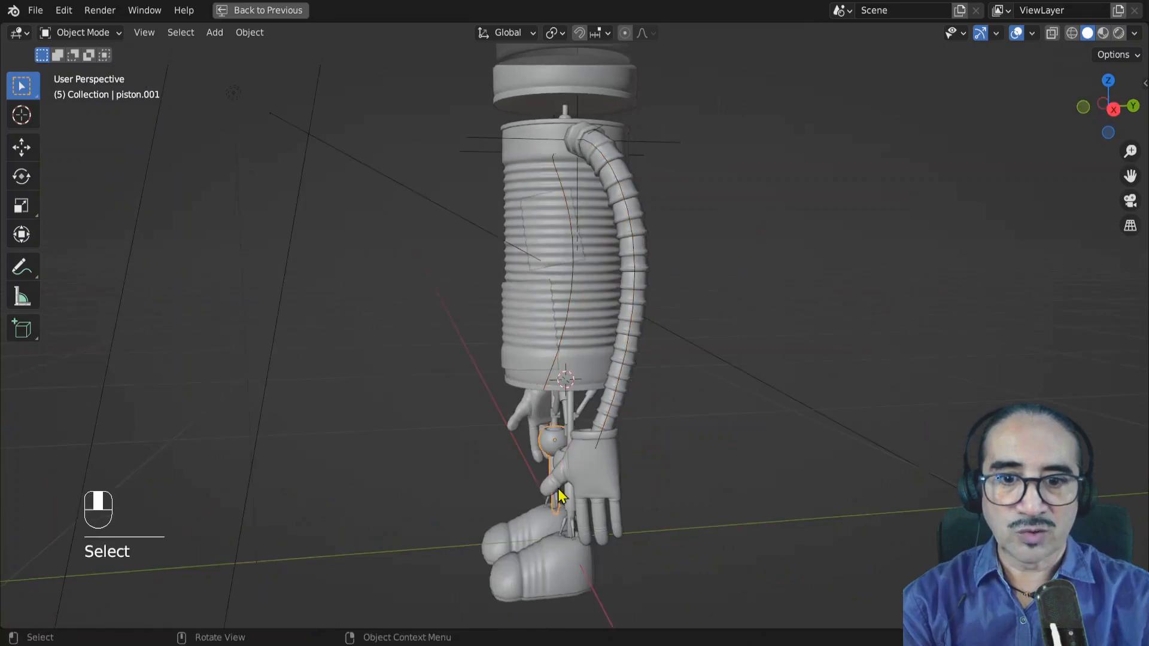
pyautogui.click(602, 464)
pyautogui.press('KP_3')
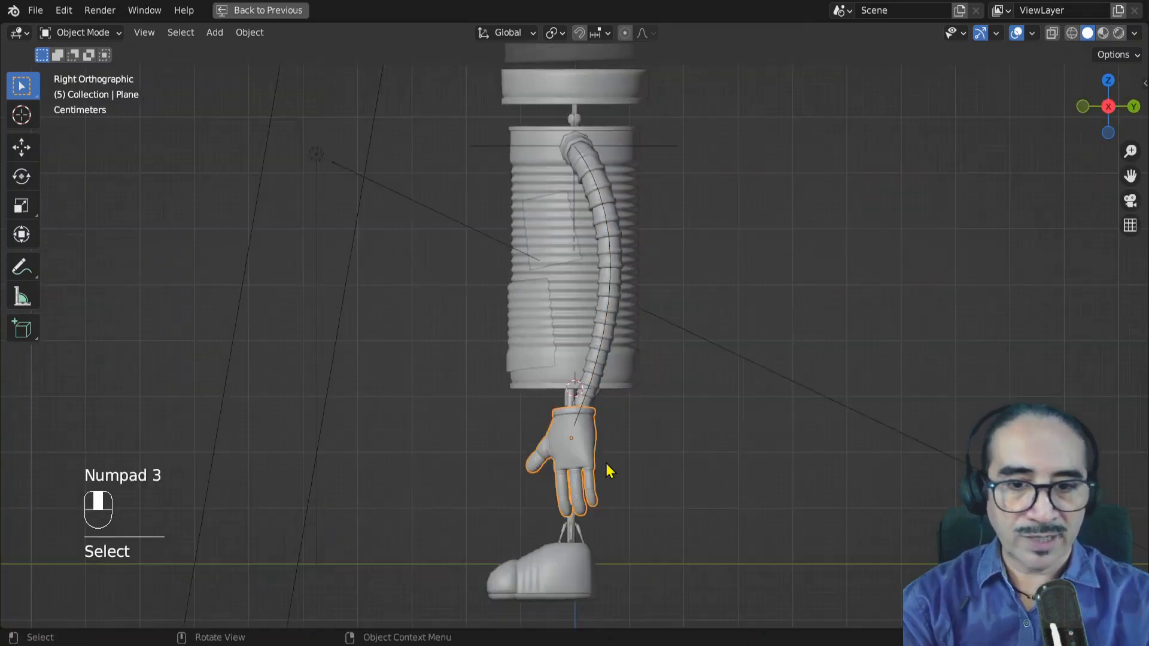
pyautogui.press('r')
pyautogui.click(727, 401)
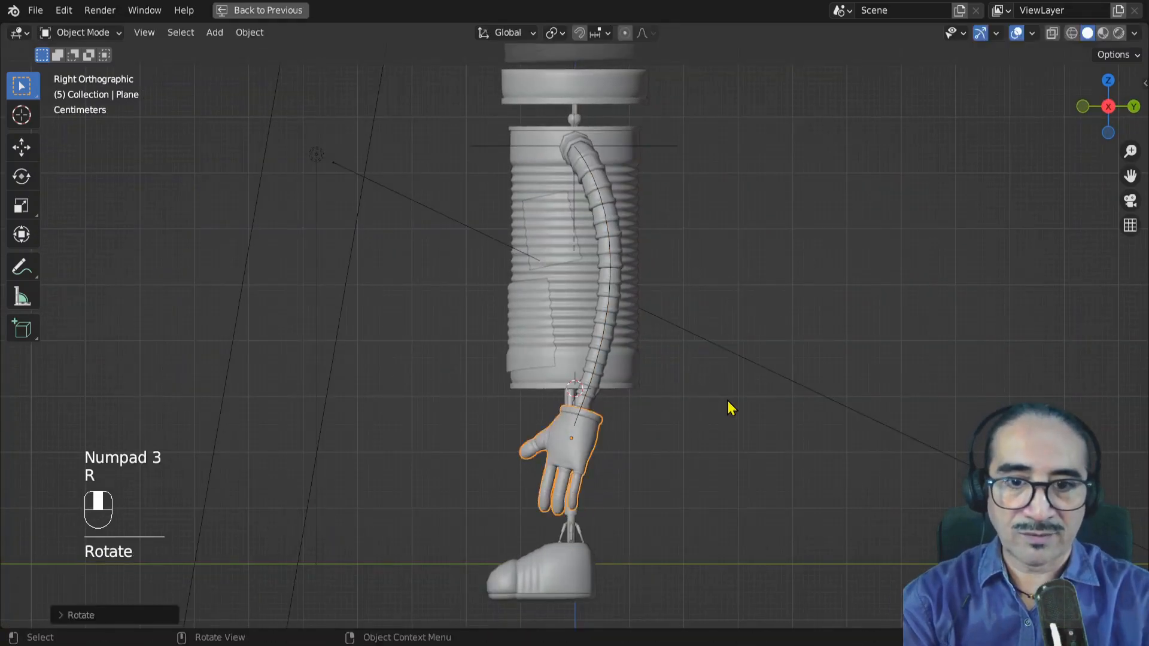
pyautogui.press('g')
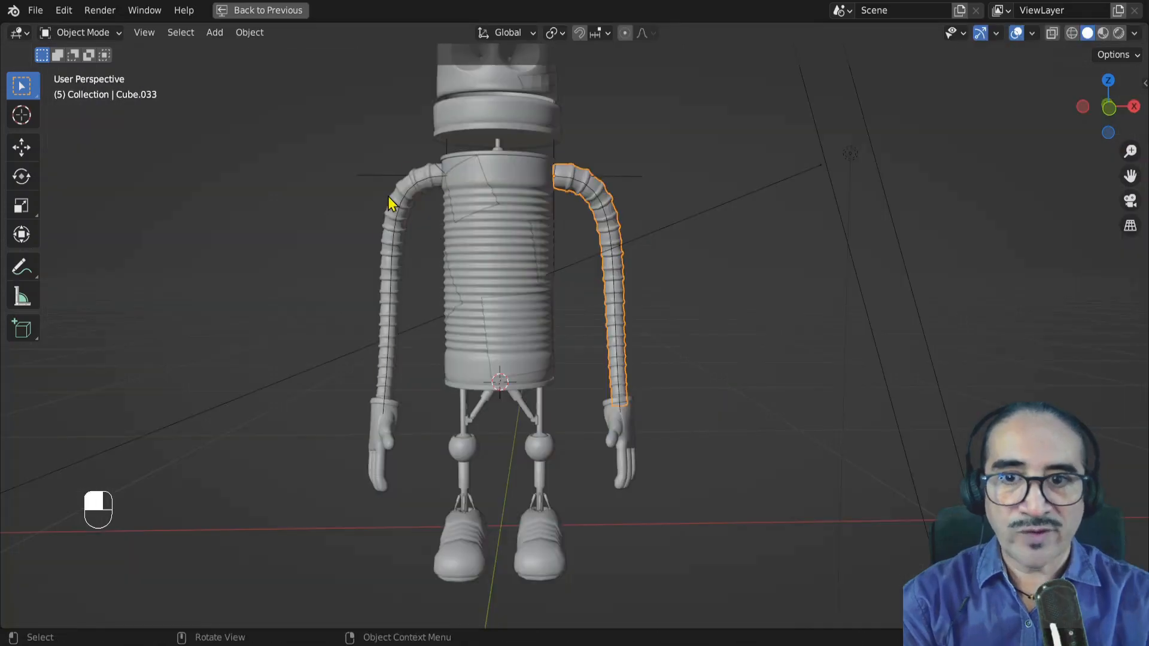
# Select the opposite arm's mesh and open its base segment for editing in a maximized 3D view
pyautogui.click(390, 204)
pyautogui.hotkey('ctrl', 'space')
pyautogui.scroll(4, 598, 329)
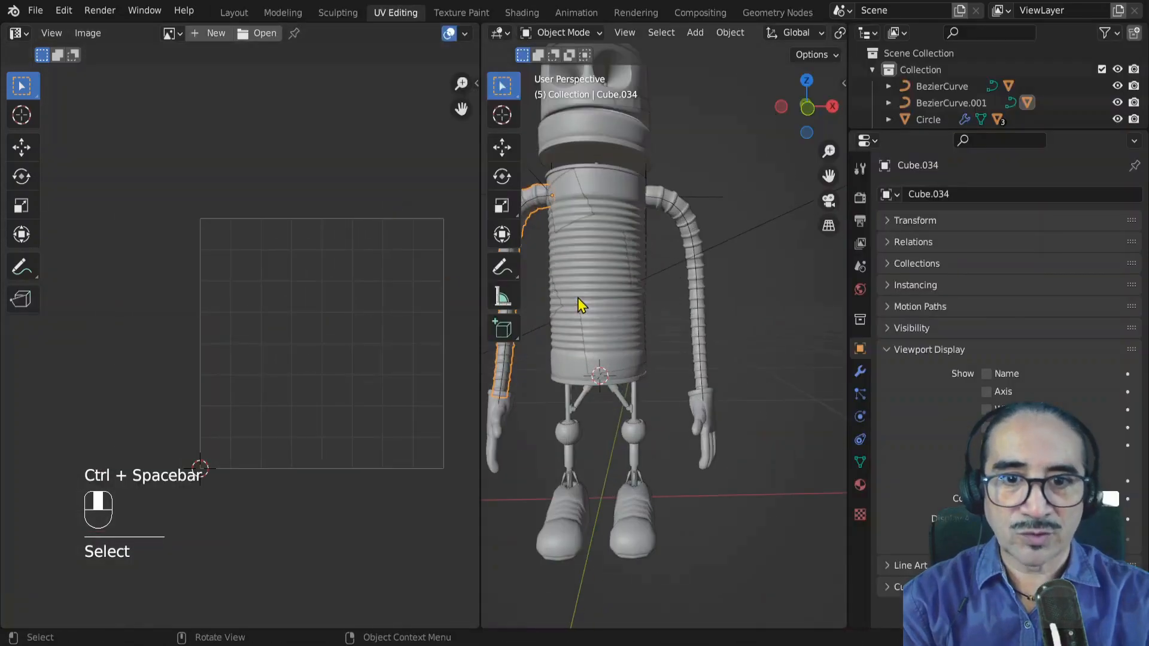
pyautogui.moveTo(577, 297); pyautogui.dragTo(741, 274, button='middle')
pyautogui.hotkey('ctrl', 'space')
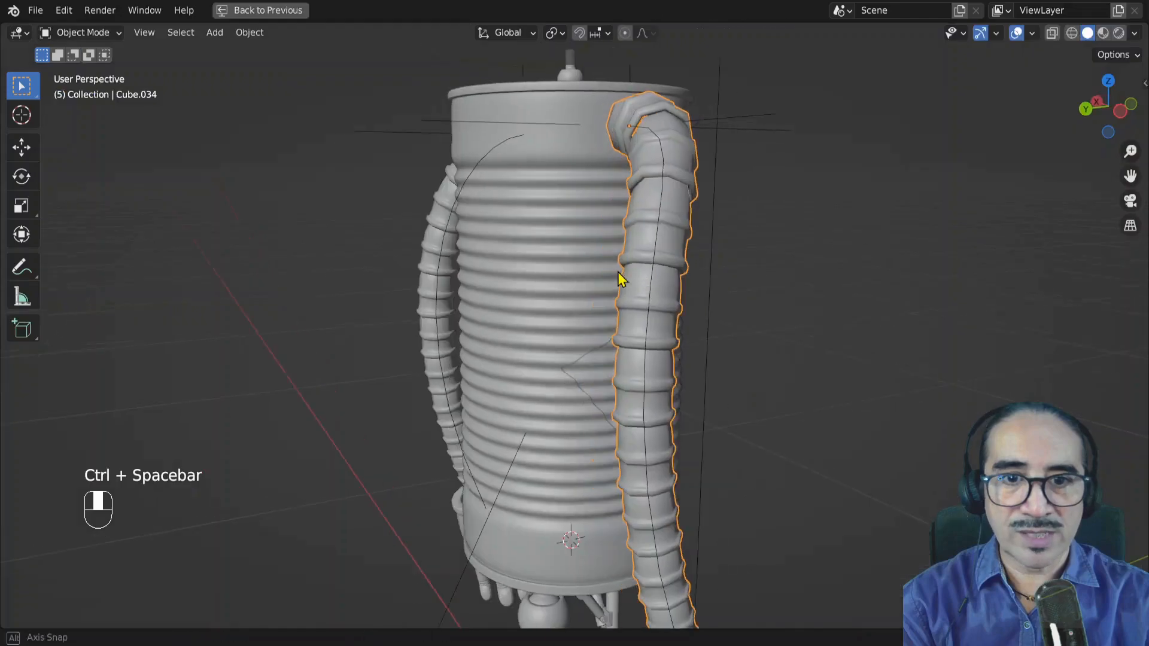
pyautogui.moveTo(620, 278); pyautogui.dragTo(680, 276, button='middle')
pyautogui.press('Tab')
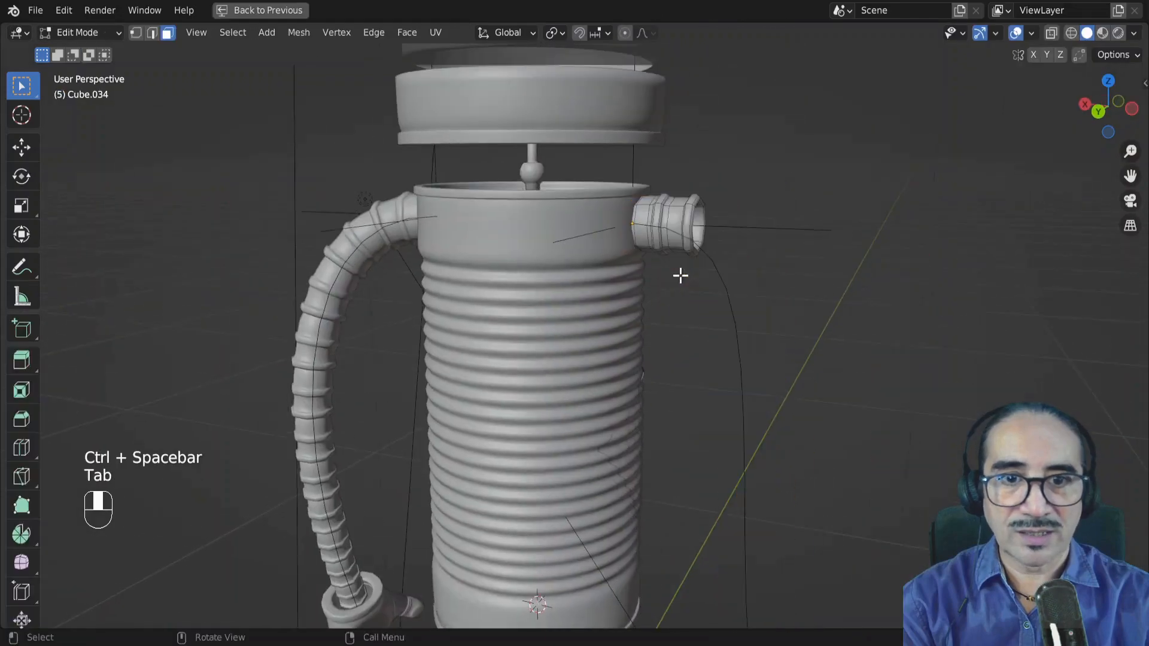
# Mark a seam along a lengthwise edge loop on the inner rear underside of the arm segment
pyautogui.click(675, 243)
pyautogui.press('2')
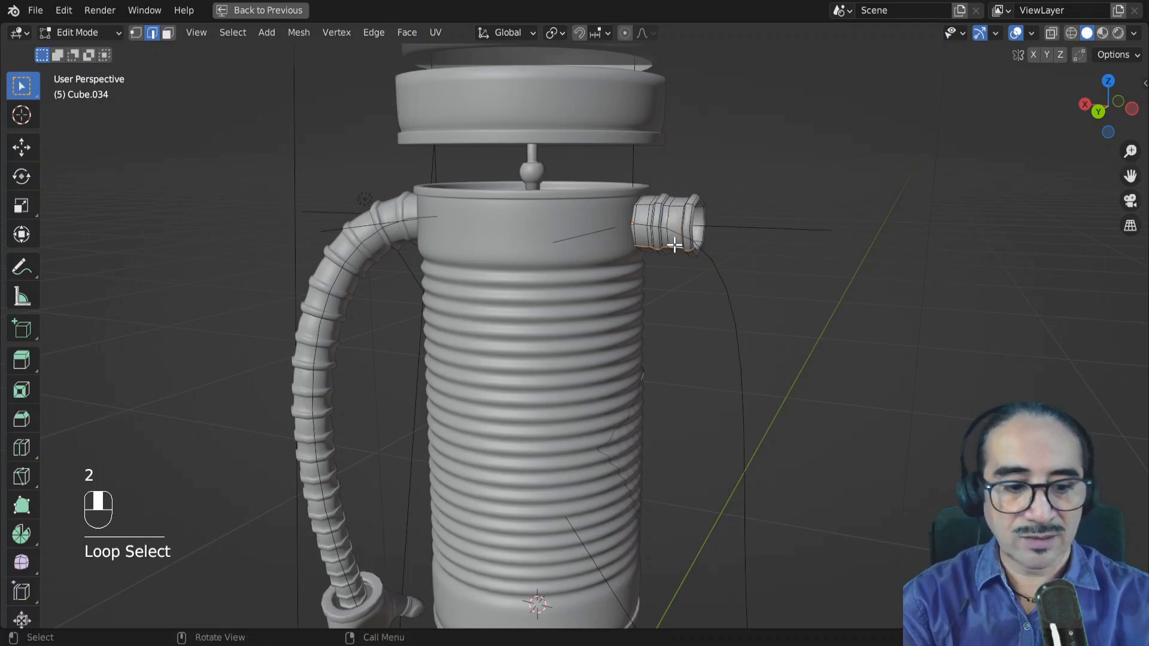
pyautogui.press('KP_Decimal')
pyautogui.scroll(-2, 675, 243)
pyautogui.moveTo(674, 244); pyautogui.dragTo(598, 282, button='middle')
pyautogui.press('u')
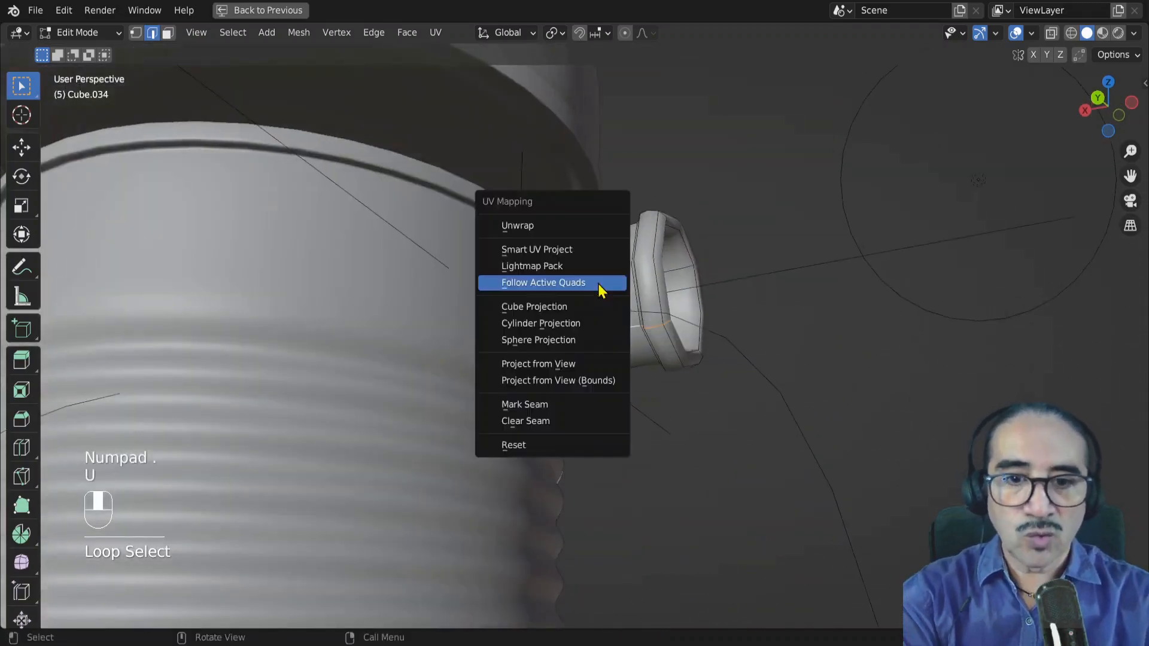
pyautogui.click(539, 404)
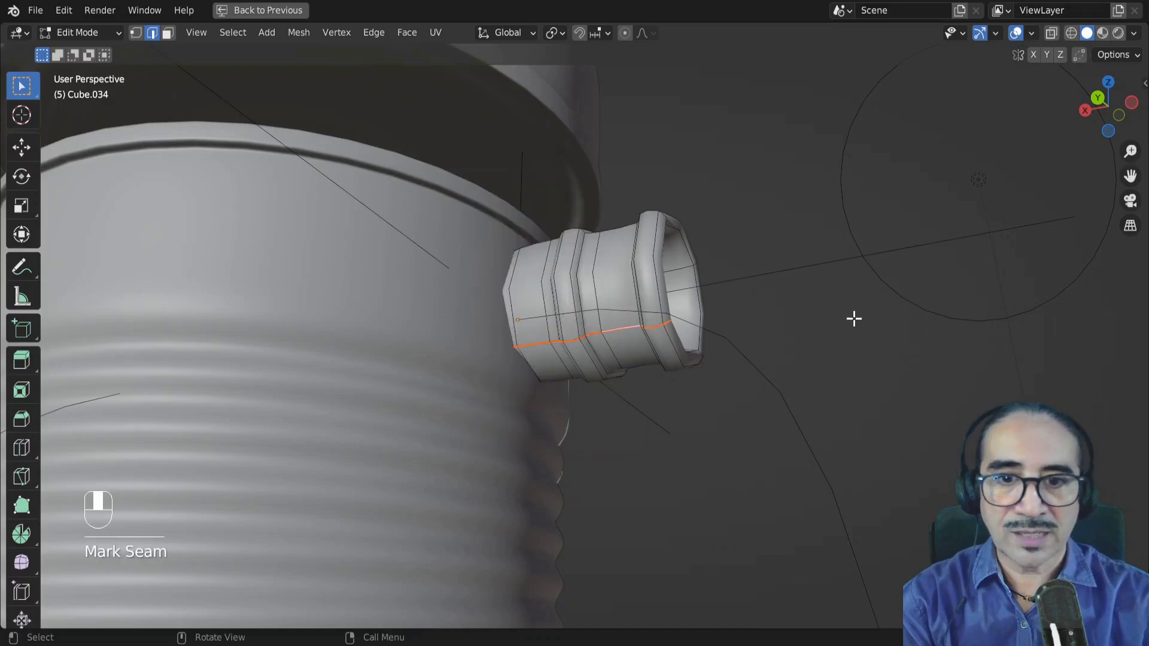
# Select the wide front face between the segment's two raised rings and reset its UVs
pyautogui.moveTo(854, 319); pyautogui.dragTo(510, 341, button='middle')
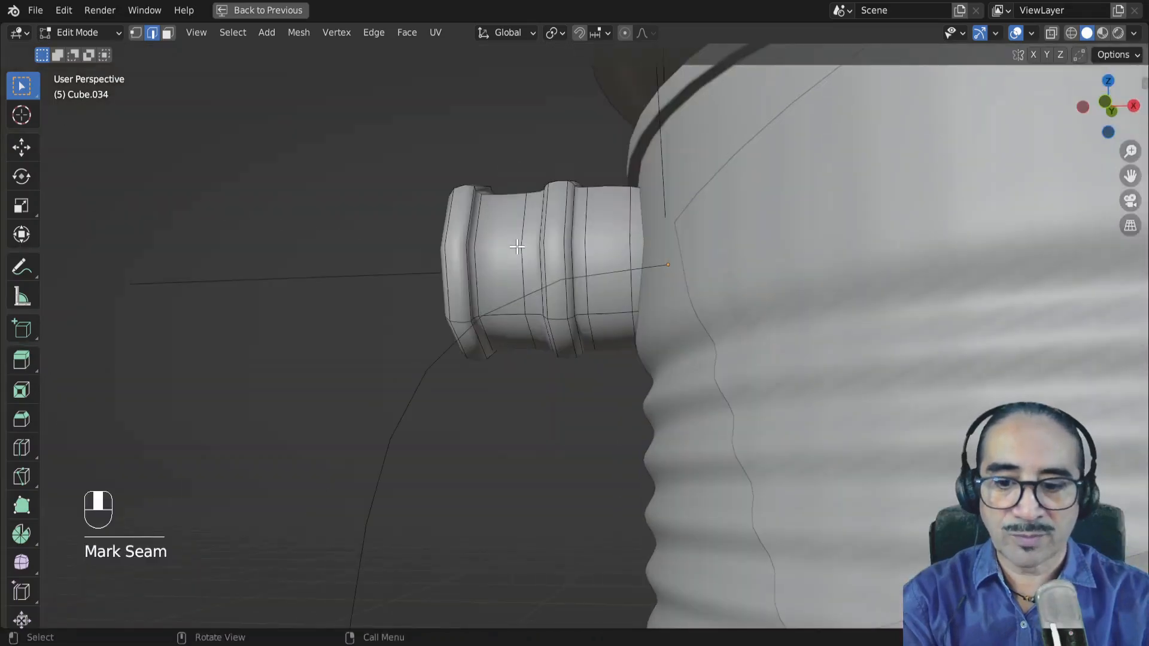
pyautogui.press('3')
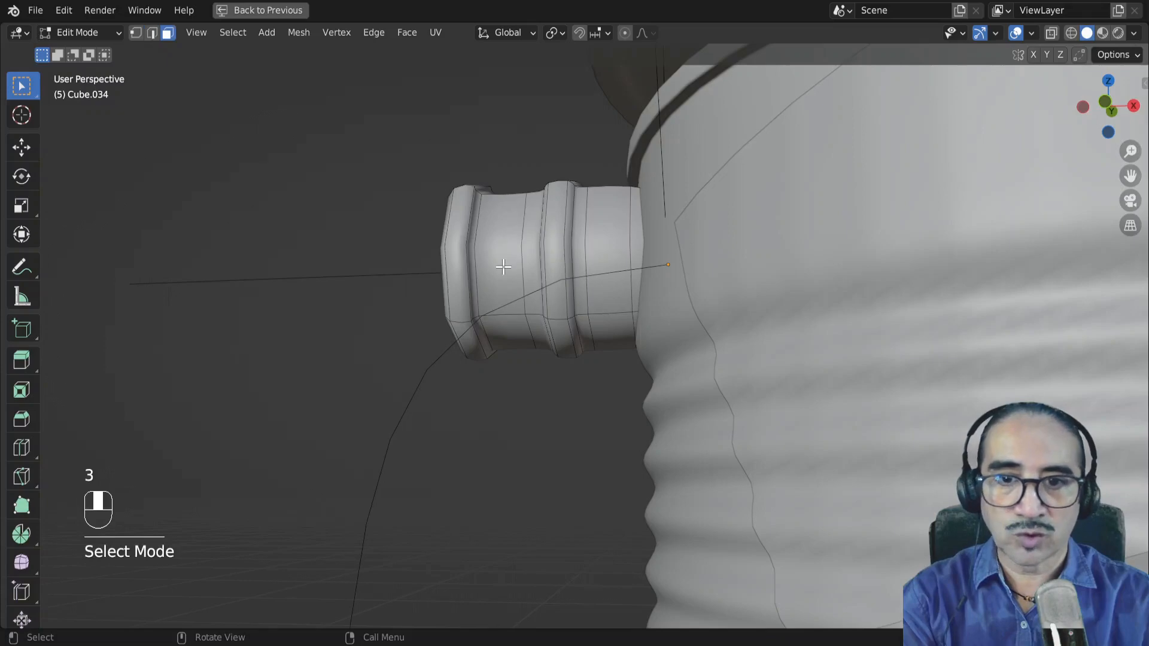
pyautogui.click(504, 267)
pyautogui.press('u')
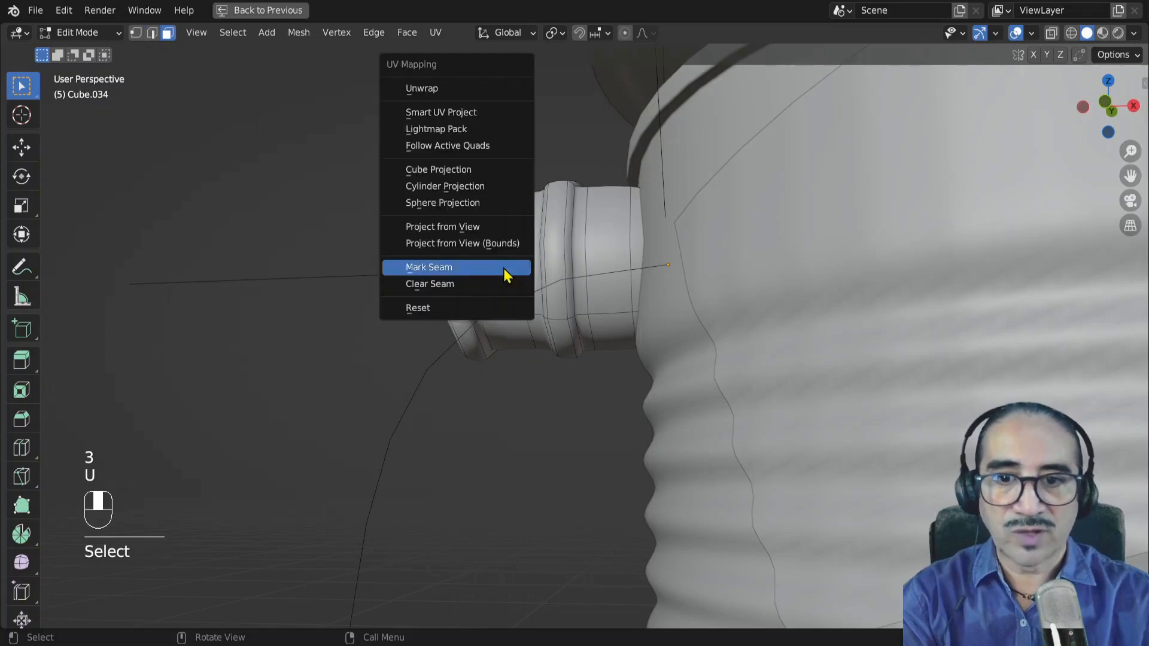
pyautogui.click(451, 306)
# Select all of the arm segment's faces with the reset face active and unwrap them with Follow Active Quads using Length Average
pyautogui.press('a')
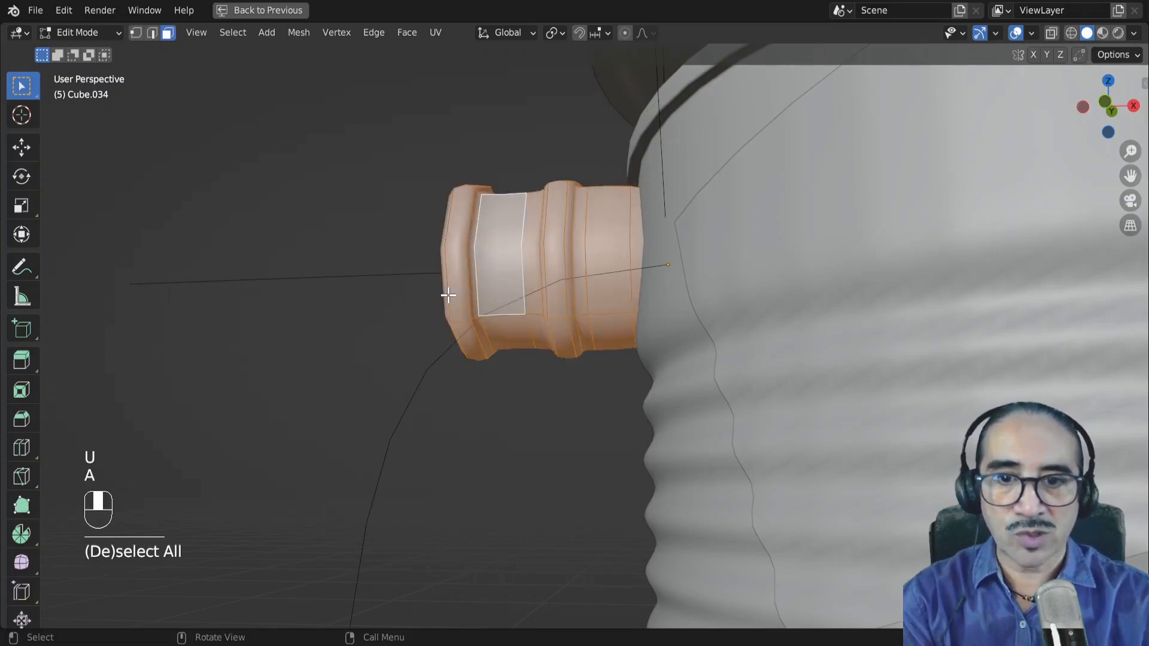
pyautogui.keyDown('shift'); pyautogui.click(503, 259); pyautogui.keyUp('shift')
pyautogui.keyDown('shift'); pyautogui.click(504, 253); pyautogui.keyUp('shift')
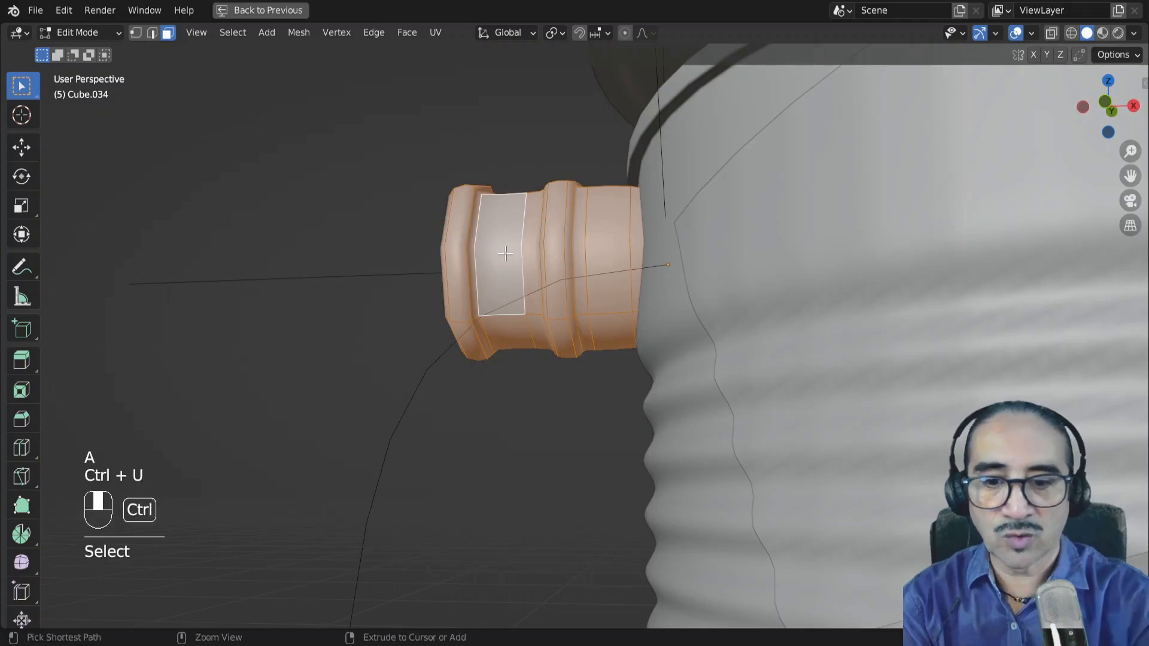
pyautogui.press('u')
pyautogui.click(474, 129)
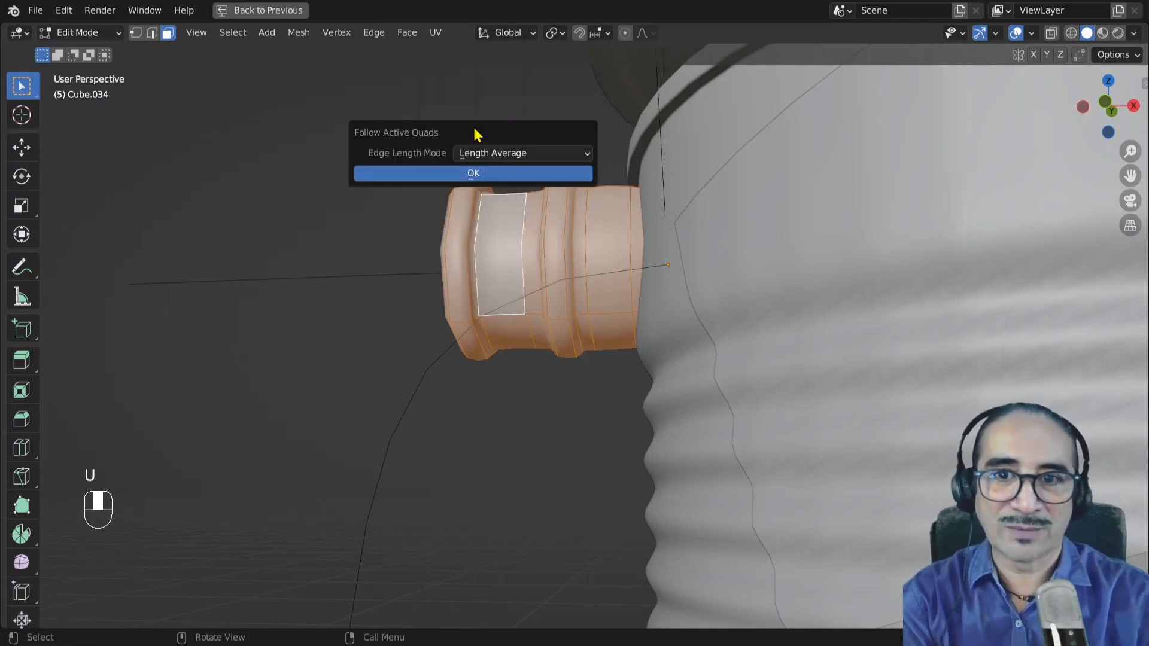
pyautogui.click(484, 173)
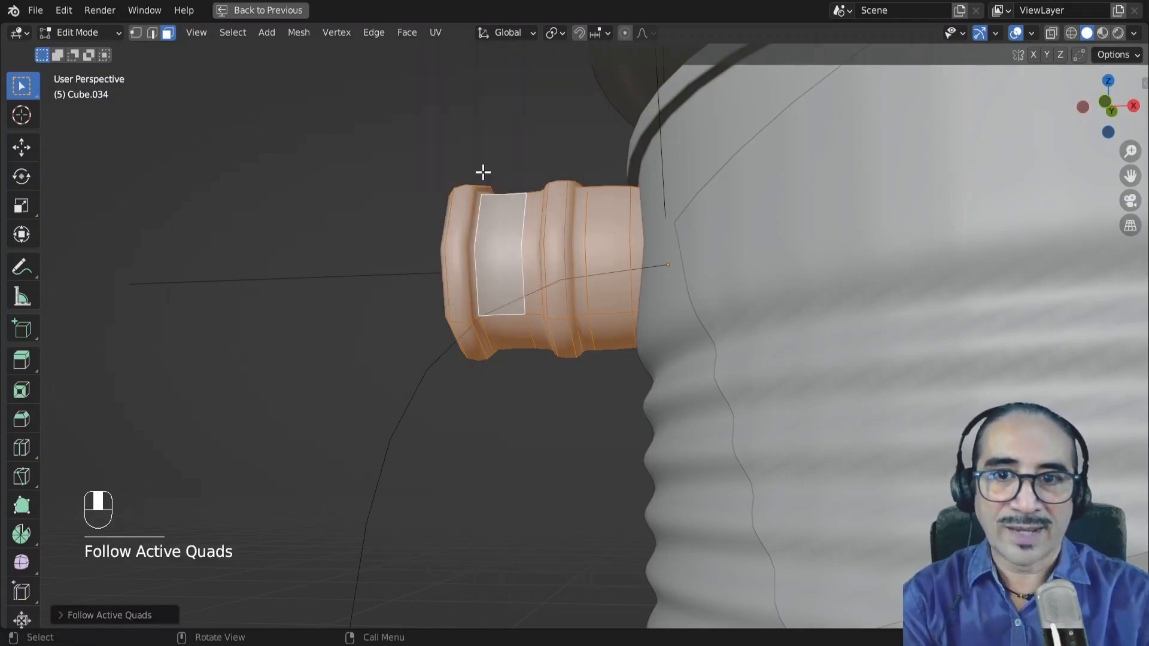
# Scale the segment's whole UV island down and move it over the UV tile
pyautogui.click(259, 11)
pyautogui.scroll(-9, 283, 214)
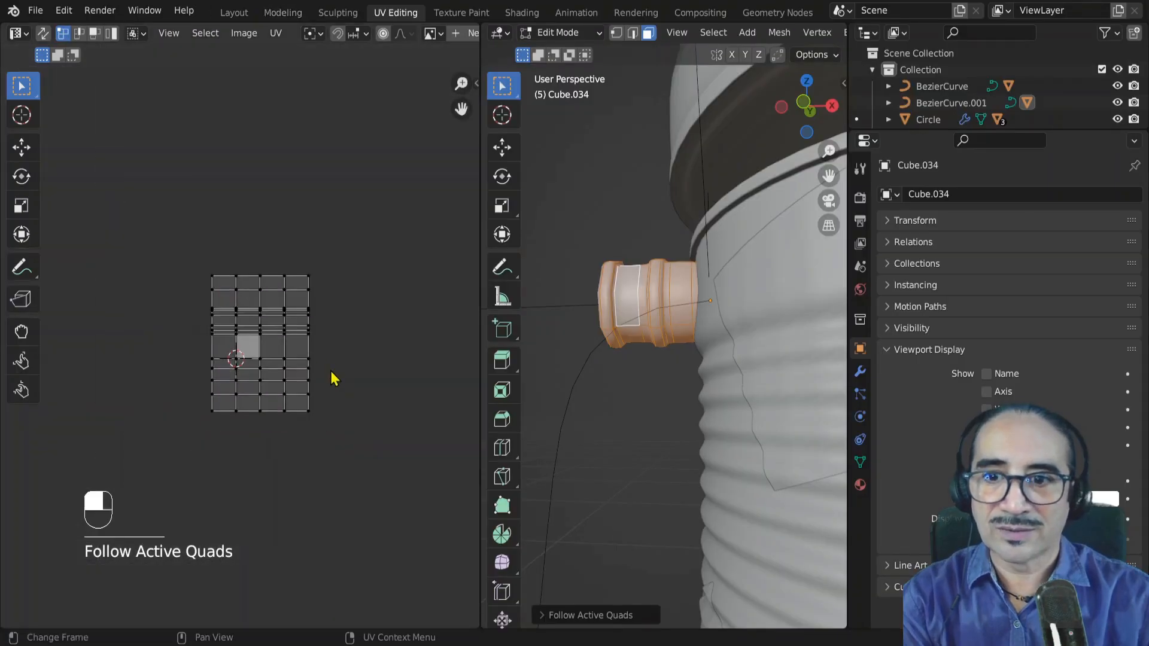
pyautogui.scroll(4, 359, 406)
pyautogui.press('a')
pyautogui.press('s')
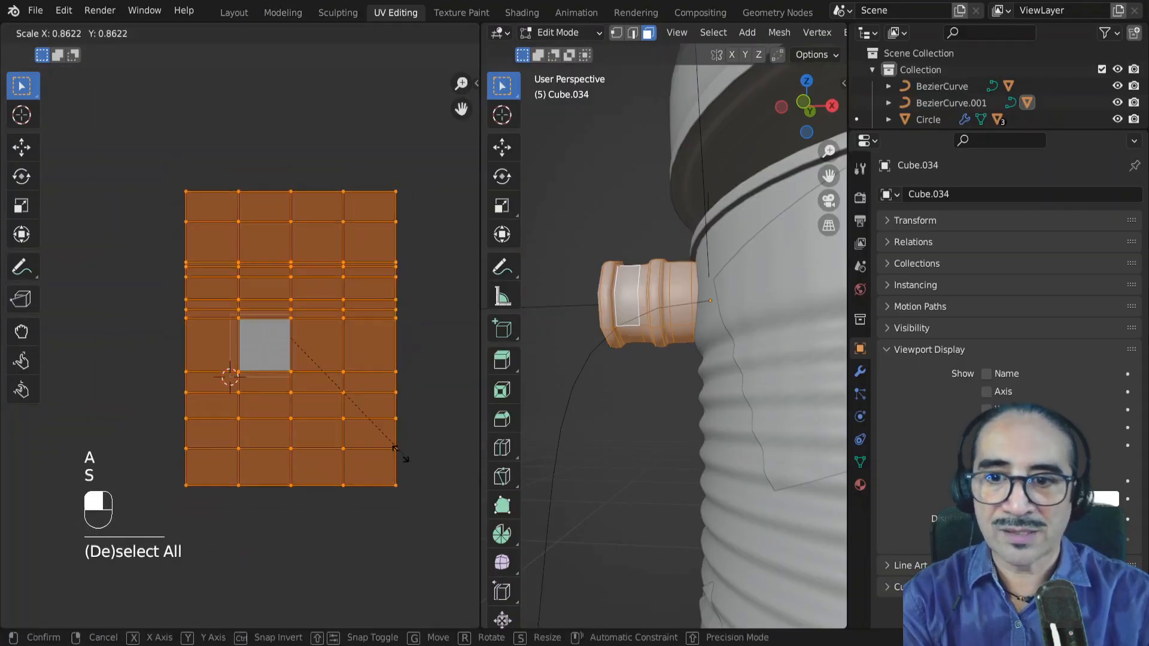
pyautogui.click(305, 375)
pyautogui.press('g')
pyautogui.click(313, 363)
# Maximize the UV editor, then squash the island along Y and move it until its height matches the UV tile
pyautogui.hotkey('ctrl', 'space')
pyautogui.scroll(3, 634, 363)
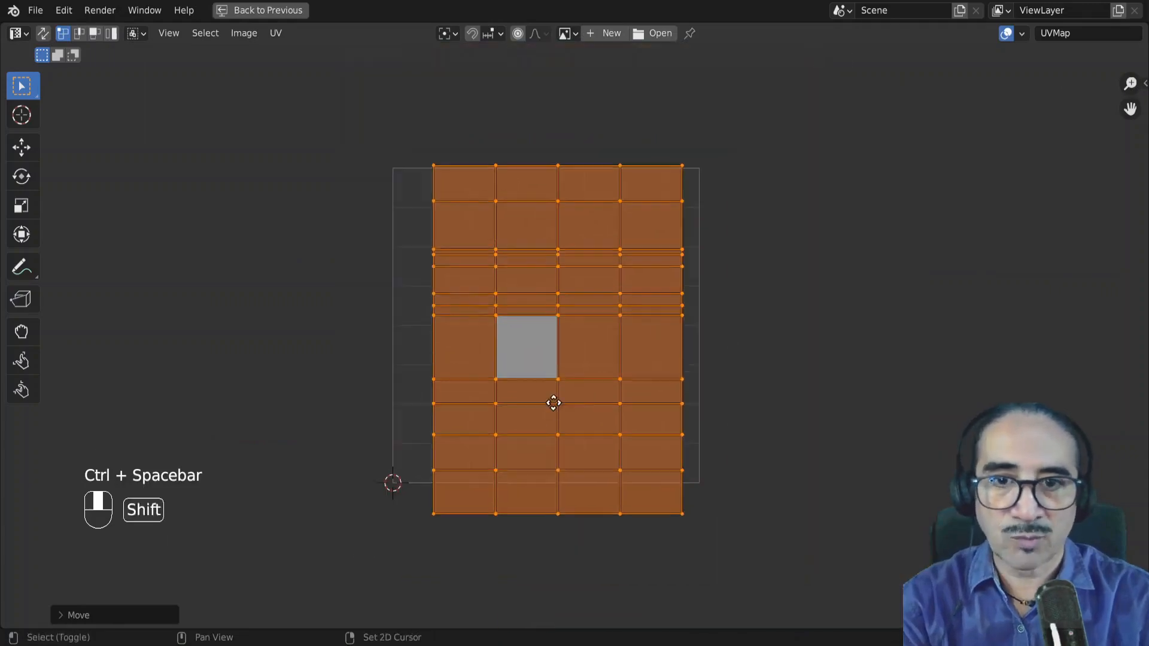
pyautogui.keyDown('shift'); pyautogui.moveTo(551, 403); pyautogui.dragTo(541, 409, button='middle'); pyautogui.keyUp('shift')
pyautogui.press('s')
pyautogui.press('y')
pyautogui.click(788, 467)
pyautogui.press('g')
pyautogui.click(782, 455)
pyautogui.press('s')
pyautogui.press('y')
pyautogui.click(792, 459)
pyautogui.press('g')
pyautogui.click(766, 416)
# Stretch the UV island along X to fill the tile's width, then restore the layout and leave Edit Mode
pyautogui.press('s')
pyautogui.press('x')
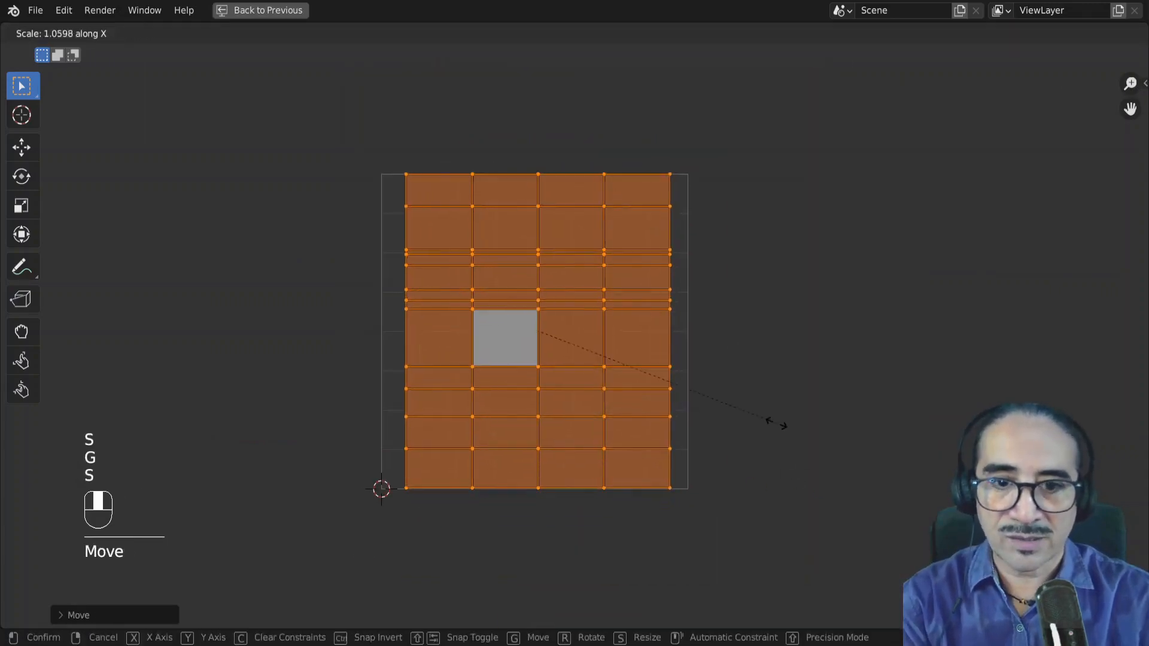
pyautogui.click(804, 428)
pyautogui.press('s')
pyautogui.click(816, 430)
pyautogui.press('s')
pyautogui.click(741, 233)
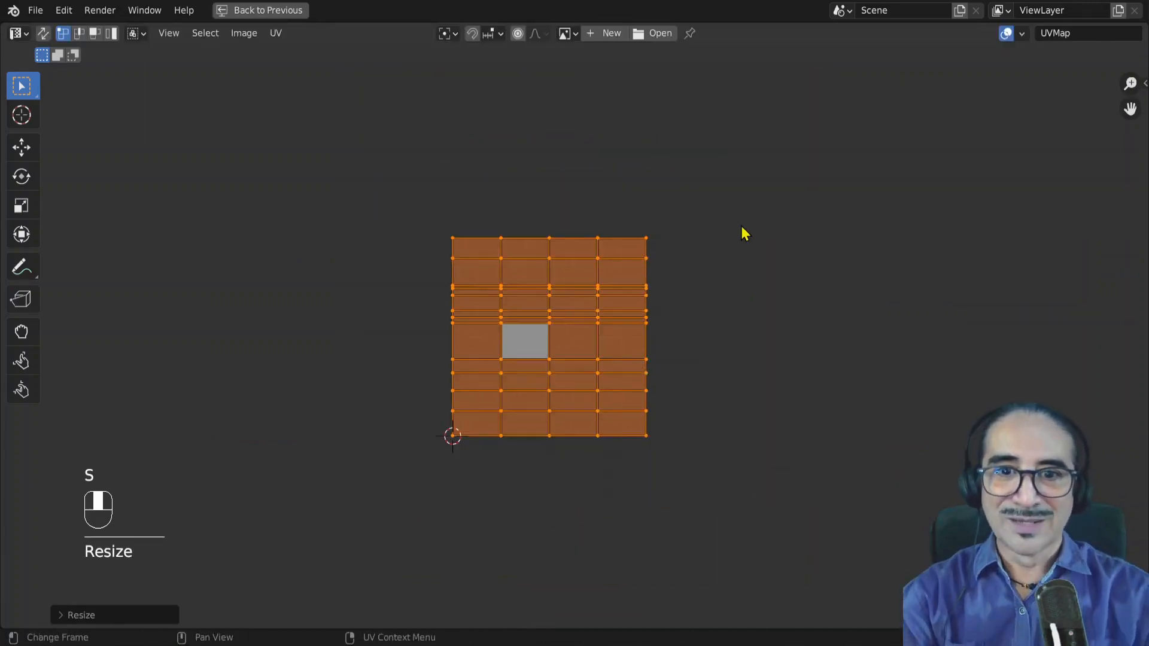
pyautogui.hotkey('ctrl', 'space')
pyautogui.press('Tab')
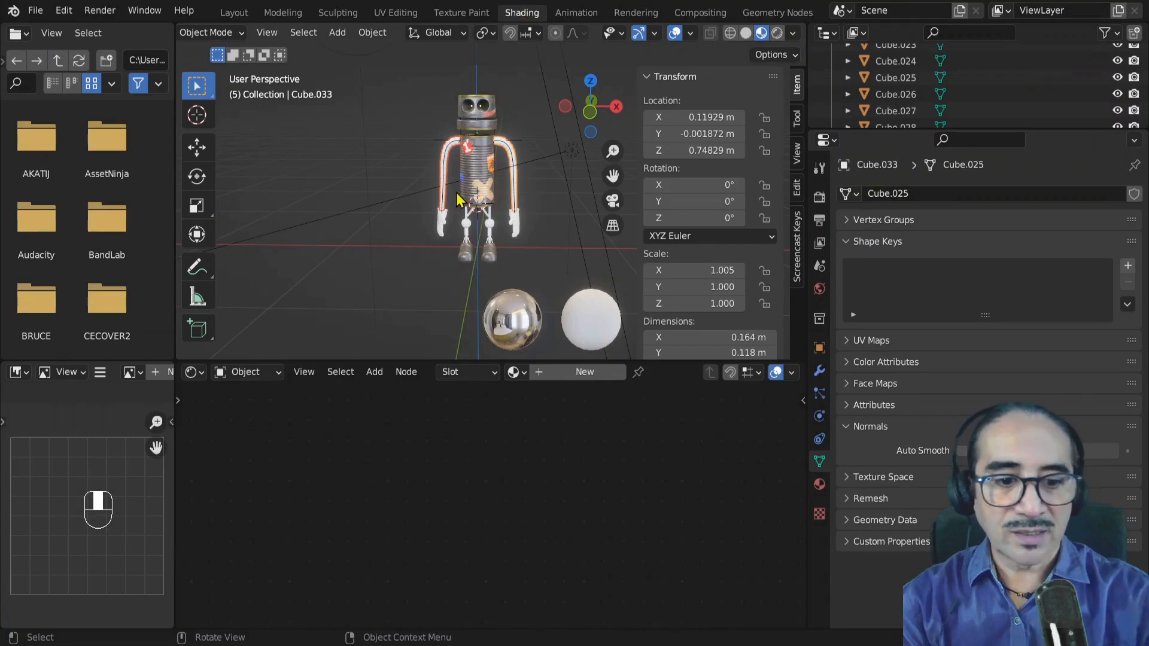
# In the Shading workspace, swap the 3D view with the image editor and merge the file browser area into it
pyautogui.press('KP_Divide')
pyautogui.moveTo(458, 205); pyautogui.dragTo(242, 339, button='middle')
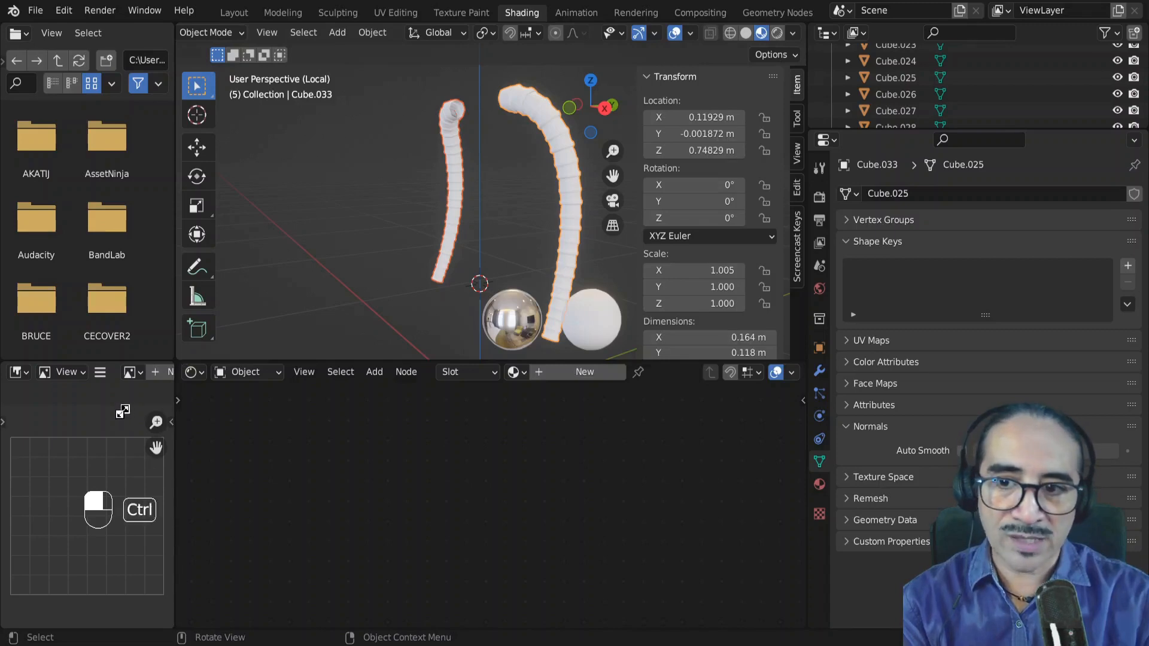
pyautogui.keyDown('ctrl'); pyautogui.moveTo(114, 434); pyautogui.dragTo(114, 435); pyautogui.keyUp('ctrl')
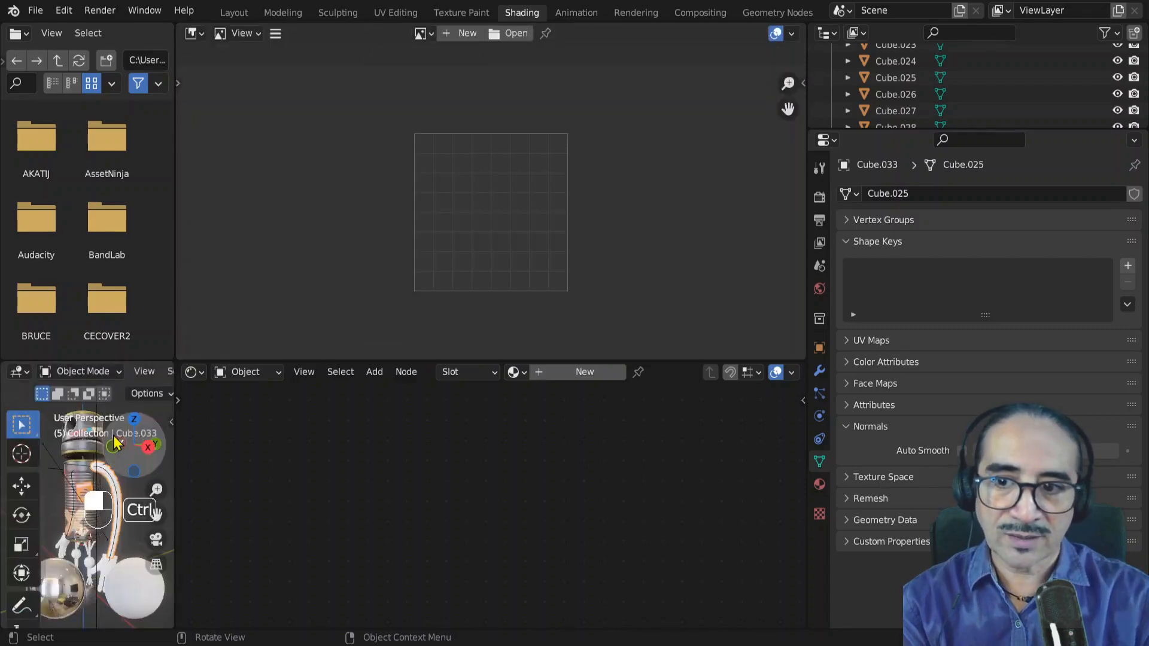
pyautogui.moveTo(154, 359); pyautogui.dragTo(145, 236)
pyautogui.rightClick(147, 237)
pyautogui.click(106, 276)
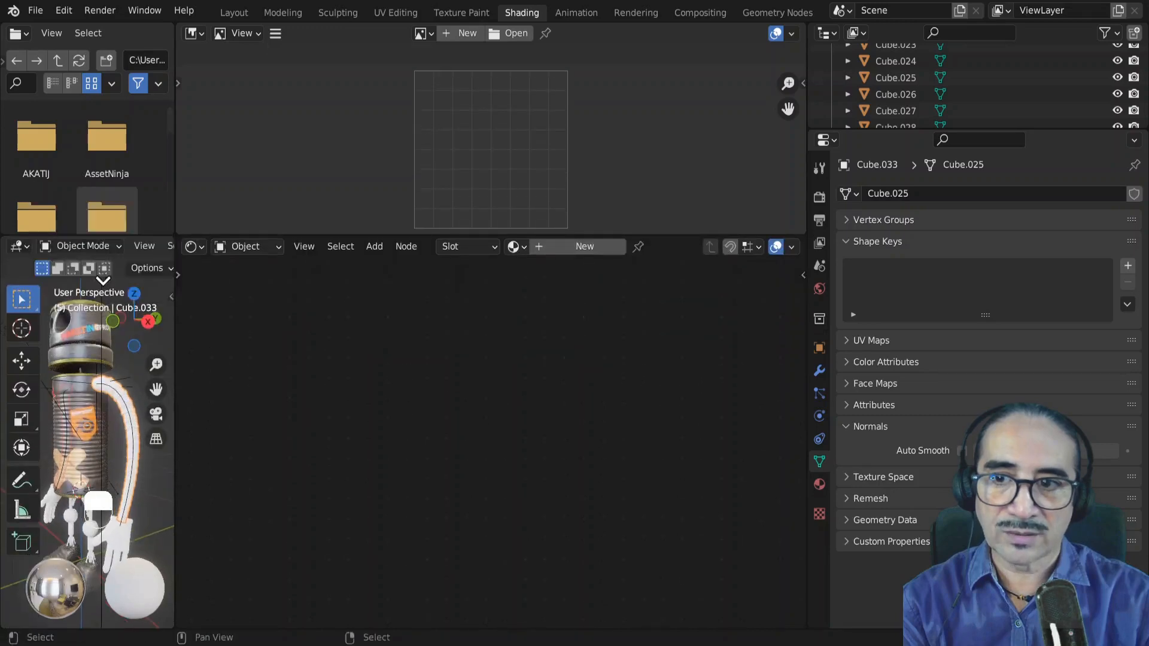
pyautogui.click(114, 202)
# Merge the image editor area into the shader editor and widen the 3D view to about half of the workspace
pyautogui.rightClick(234, 236)
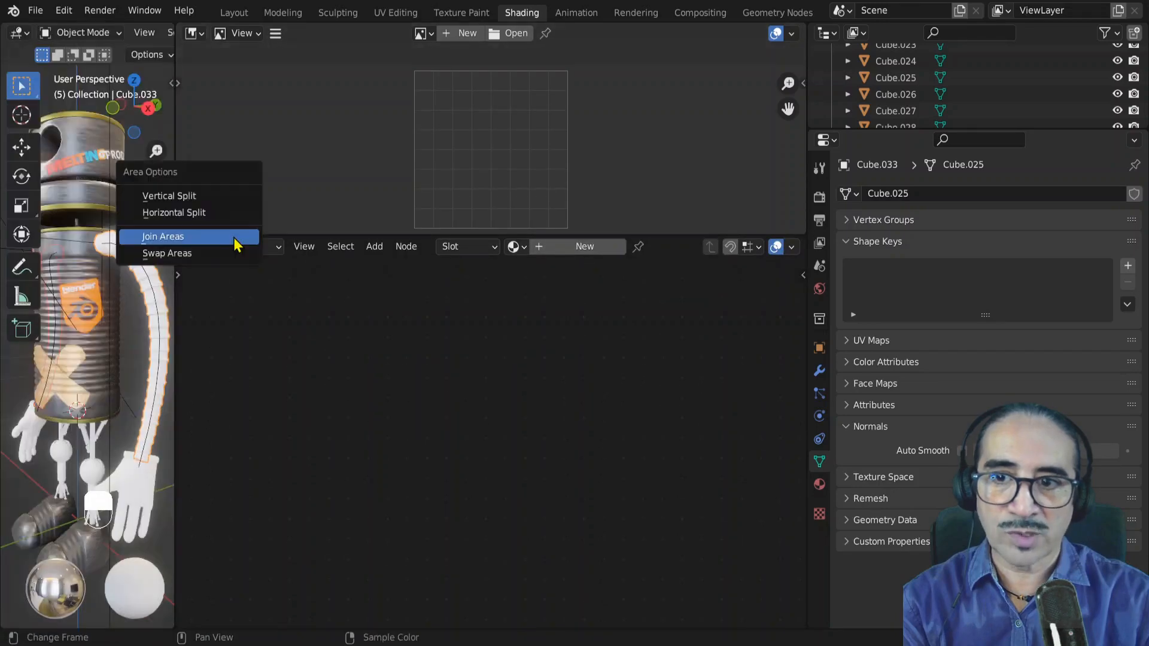
pyautogui.click(203, 242)
pyautogui.click(298, 178)
pyautogui.moveTo(174, 197); pyautogui.dragTo(401, 189)
# Hide the 3D view's sidebar and toolbar, and isolate both arm meshes in local view
pyautogui.press('n')
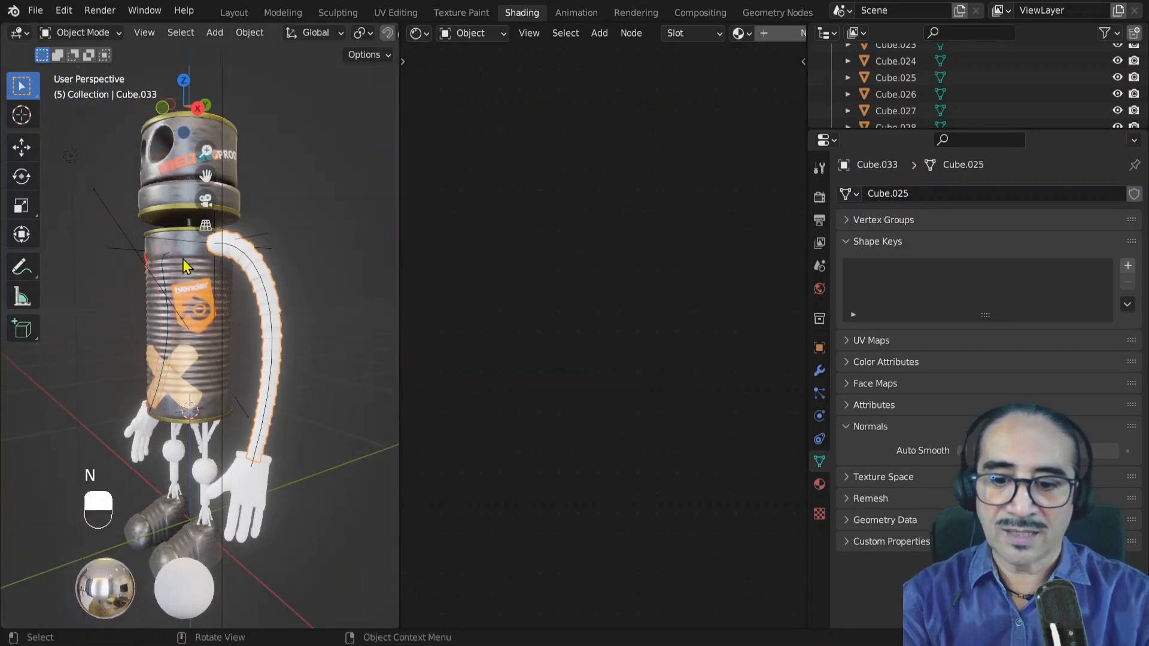
pyautogui.press('t')
pyautogui.moveTo(213, 288); pyautogui.dragTo(269, 295, button='middle')
pyautogui.press('KP_Divide')
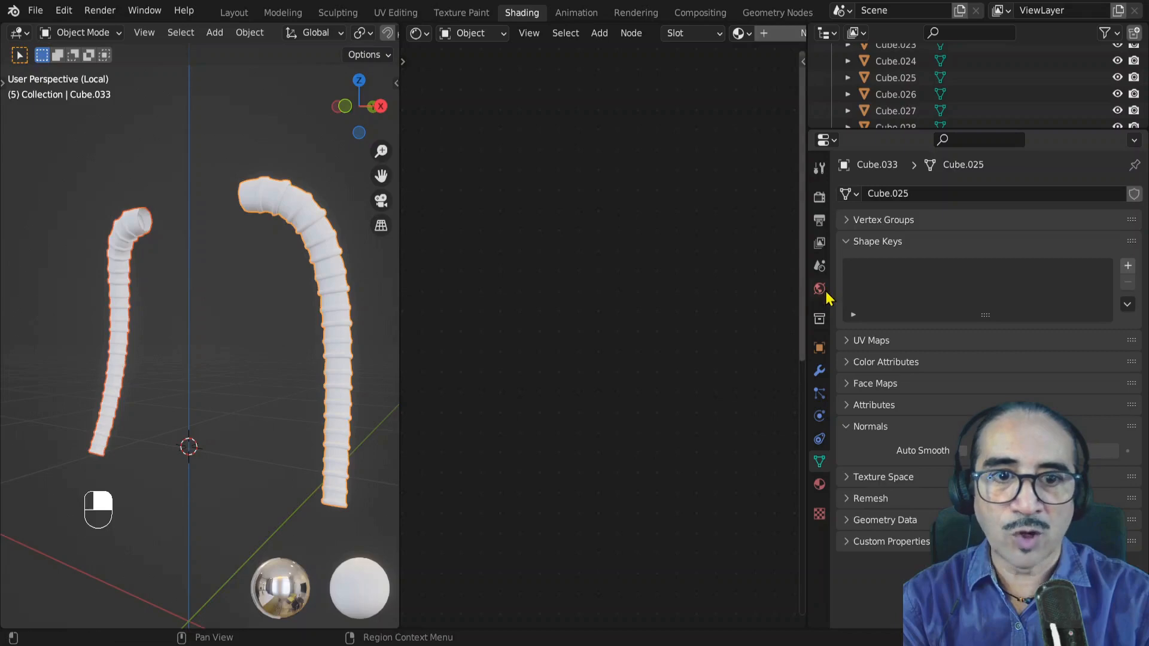
# Turn off Bloom in the Eevee render settings and create a new material named Inox on the active arm
pyautogui.click(819, 197)
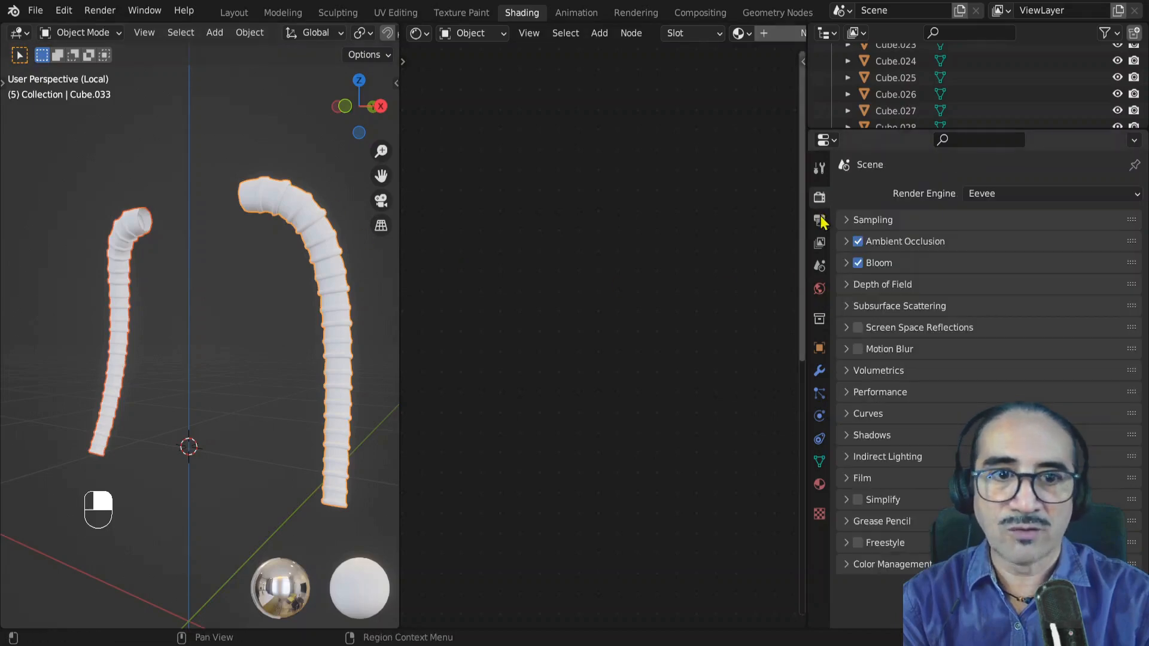
pyautogui.click(857, 263)
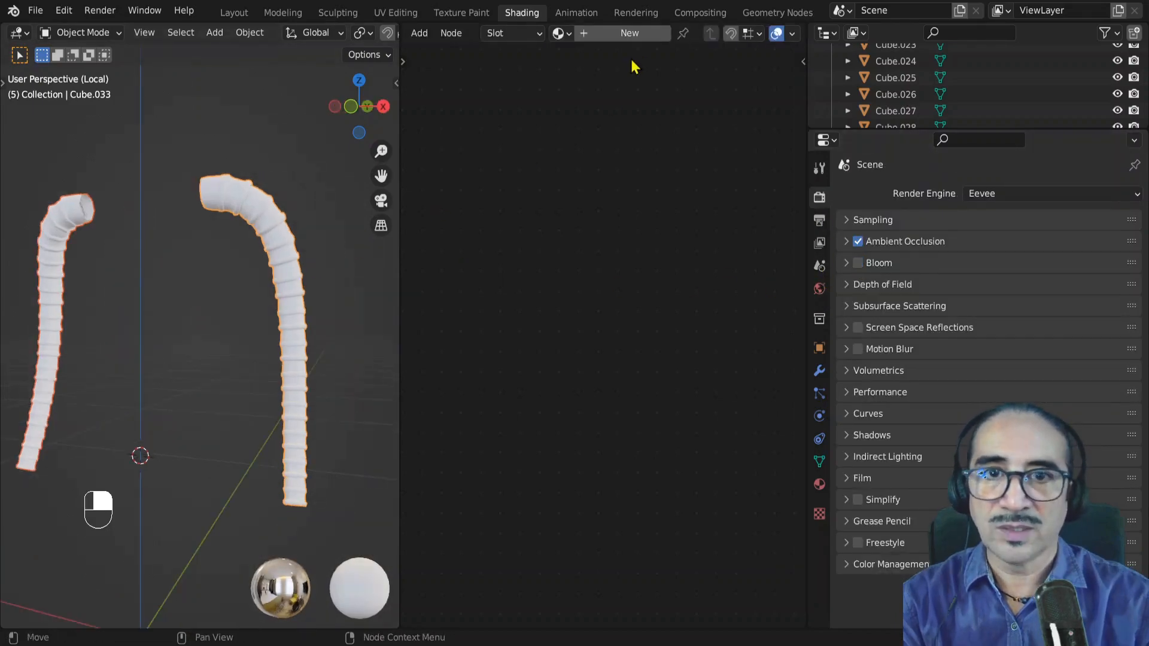
pyautogui.click(627, 38)
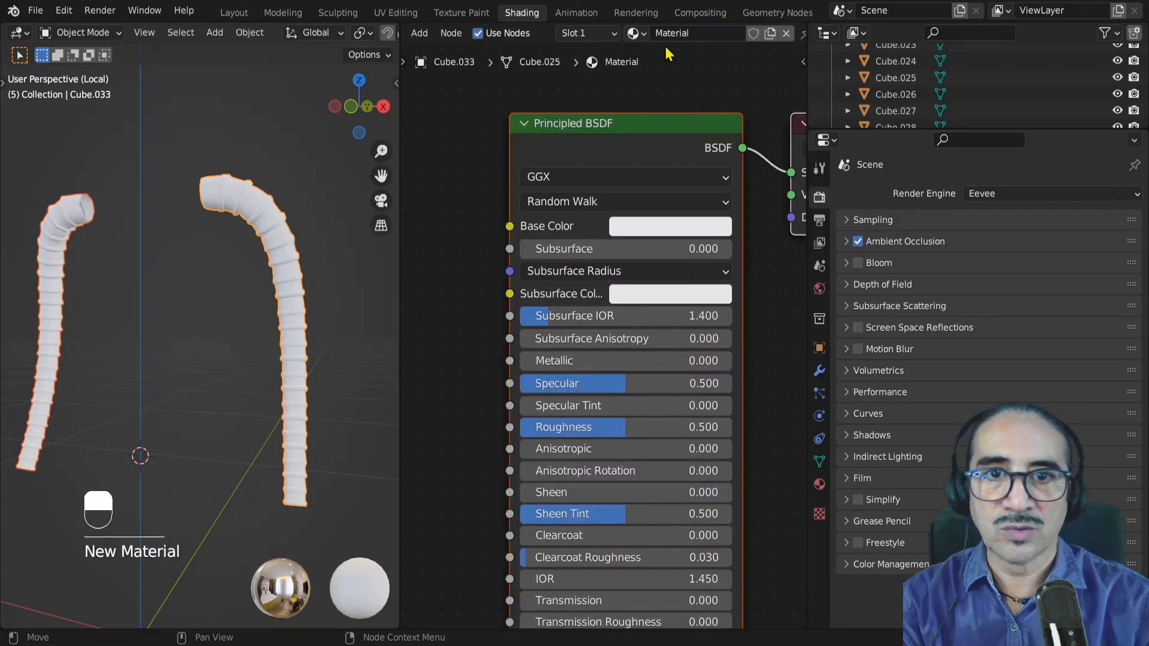
pyautogui.doubleClick(672, 33)
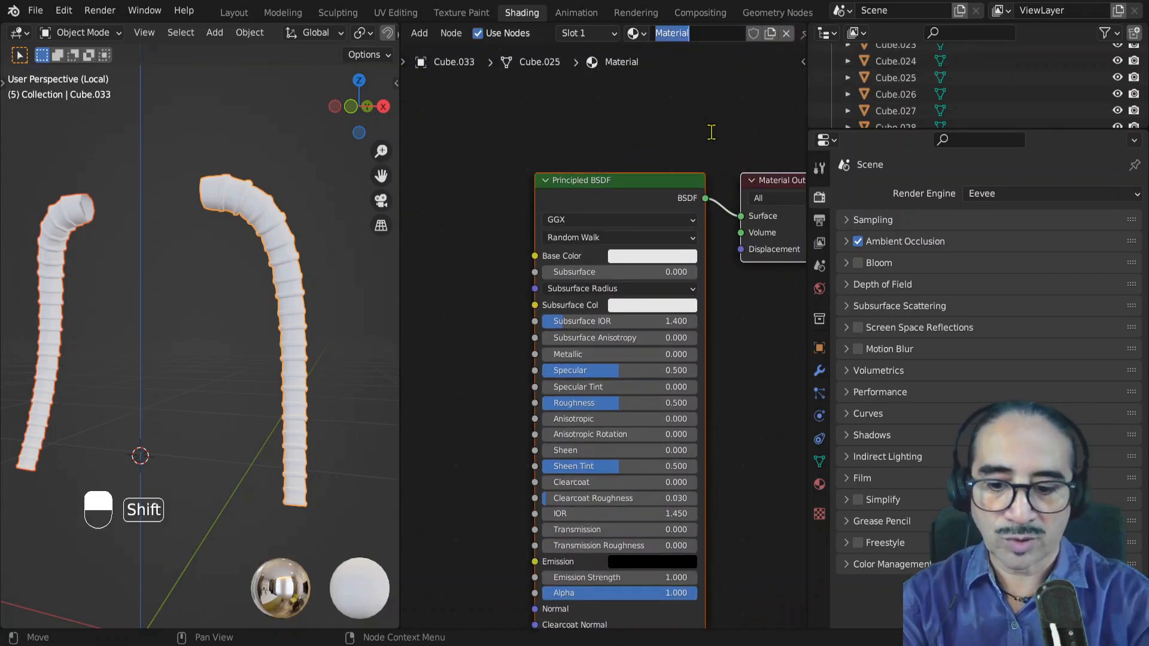
pyautogui.write('Inox')
pyautogui.press('Return')
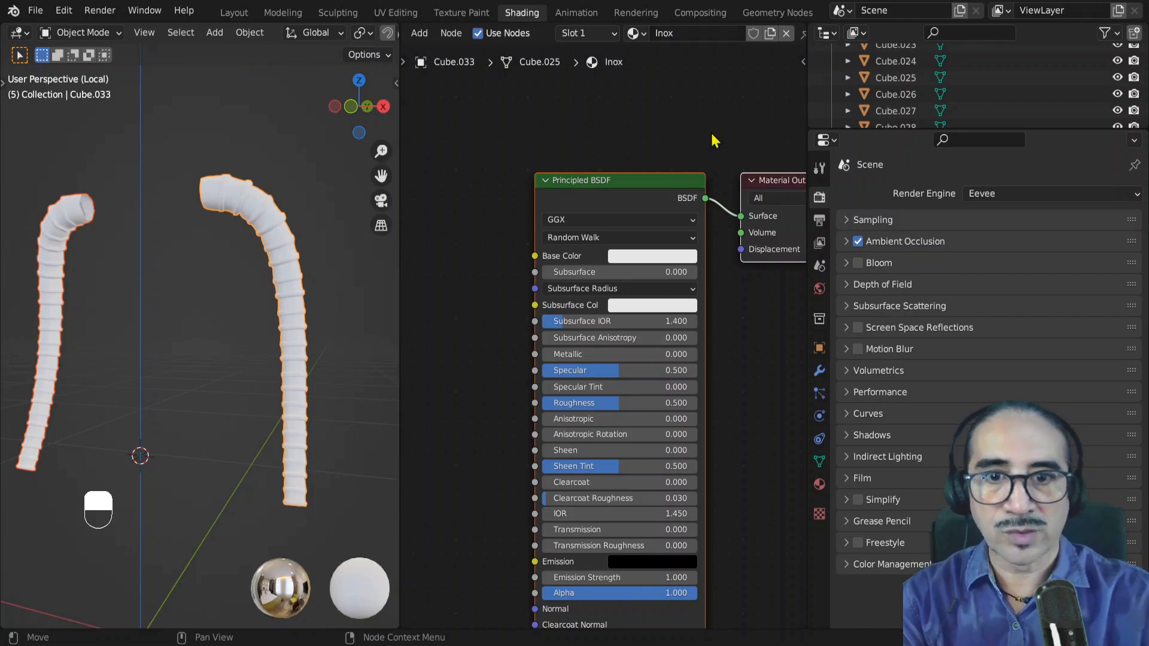
pyautogui.moveTo(468, 300); pyautogui.dragTo(607, 295, button='middle')
pyautogui.scroll(-6, 589, 325)
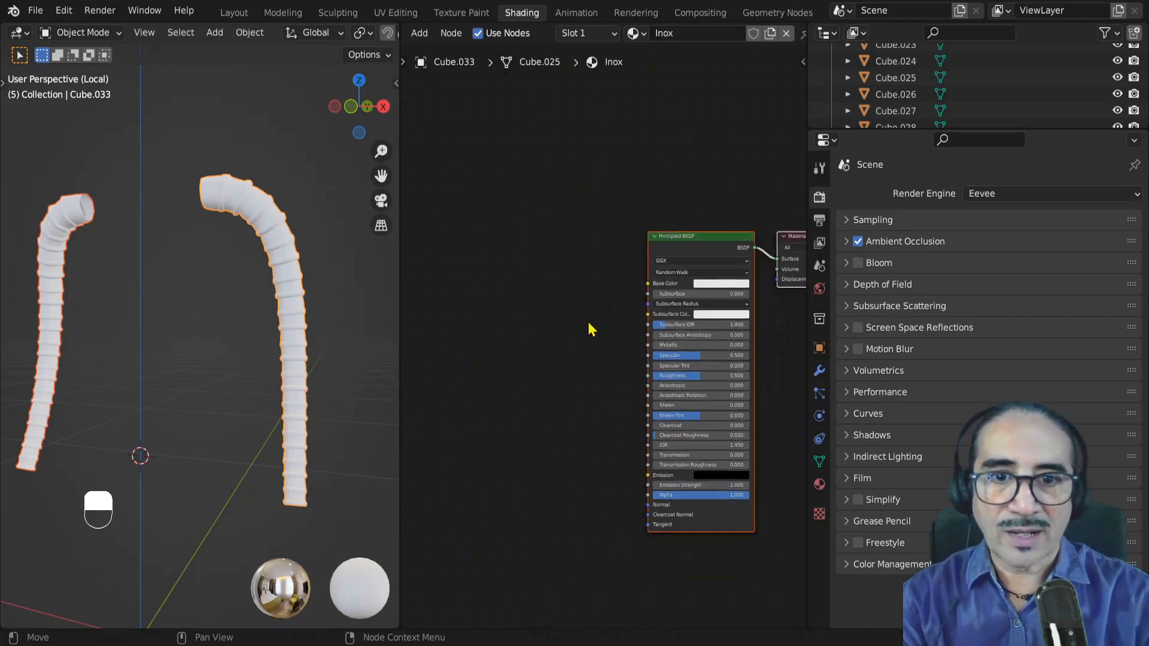
# Search the preferences' add-ons for "nod" to check whether Node Wrangler is enabled, then close the preferences
pyautogui.click(63, 10)
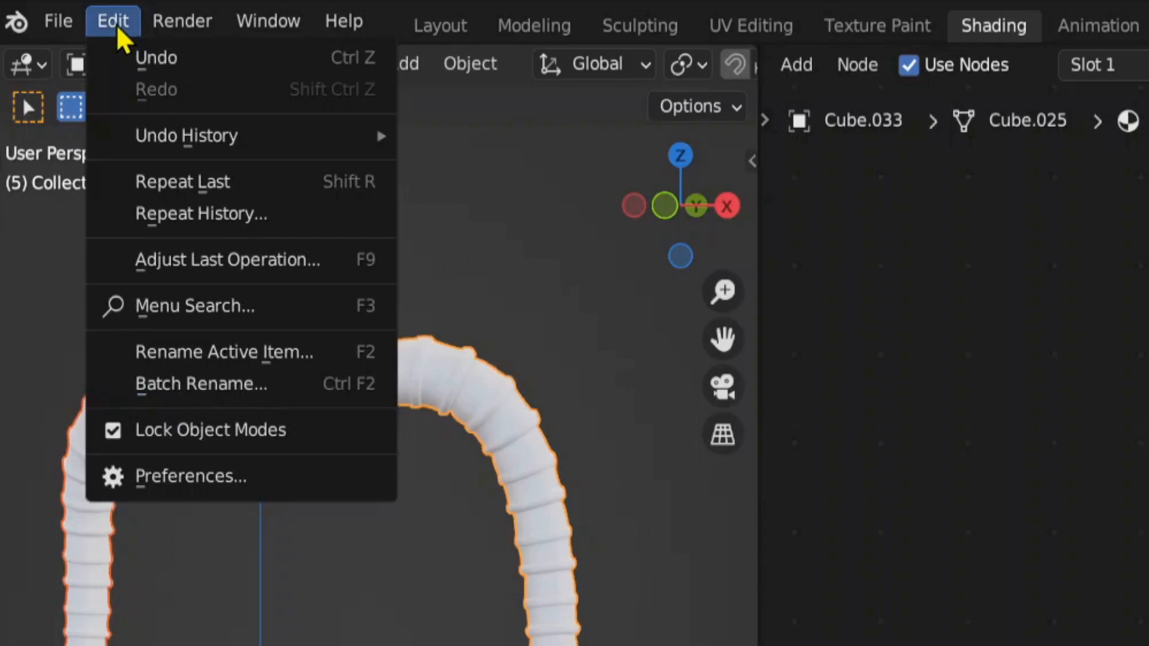
pyautogui.click(208, 483)
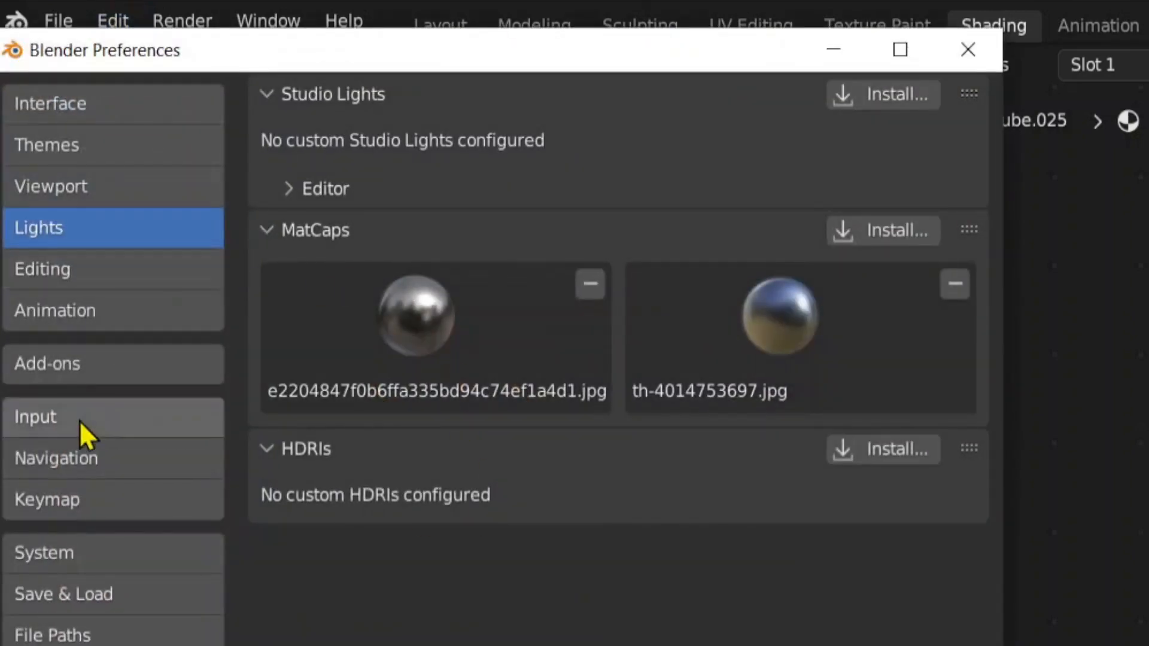
pyautogui.click(53, 371)
pyautogui.click(830, 135)
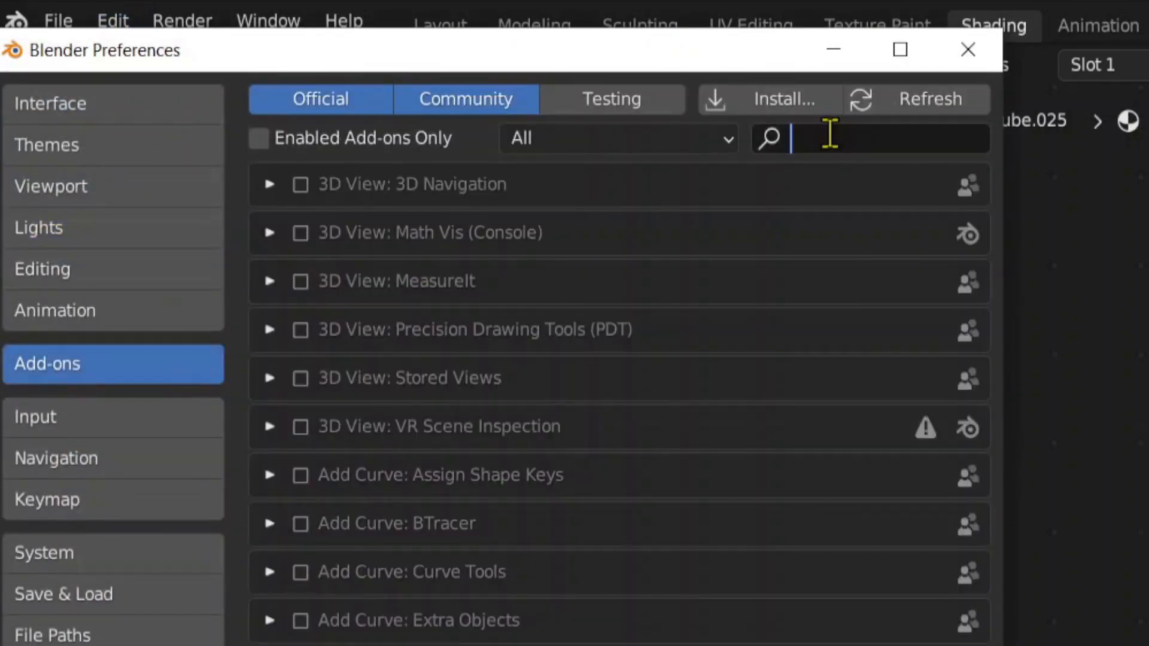
pyautogui.write('nod')
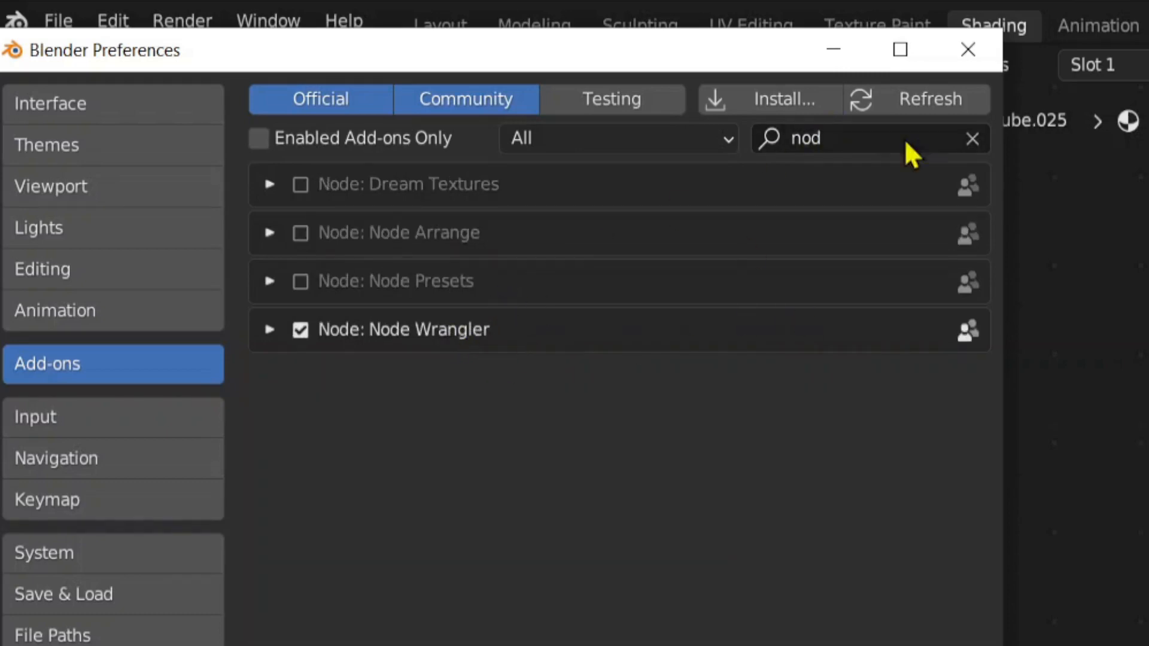
pyautogui.click(977, 63)
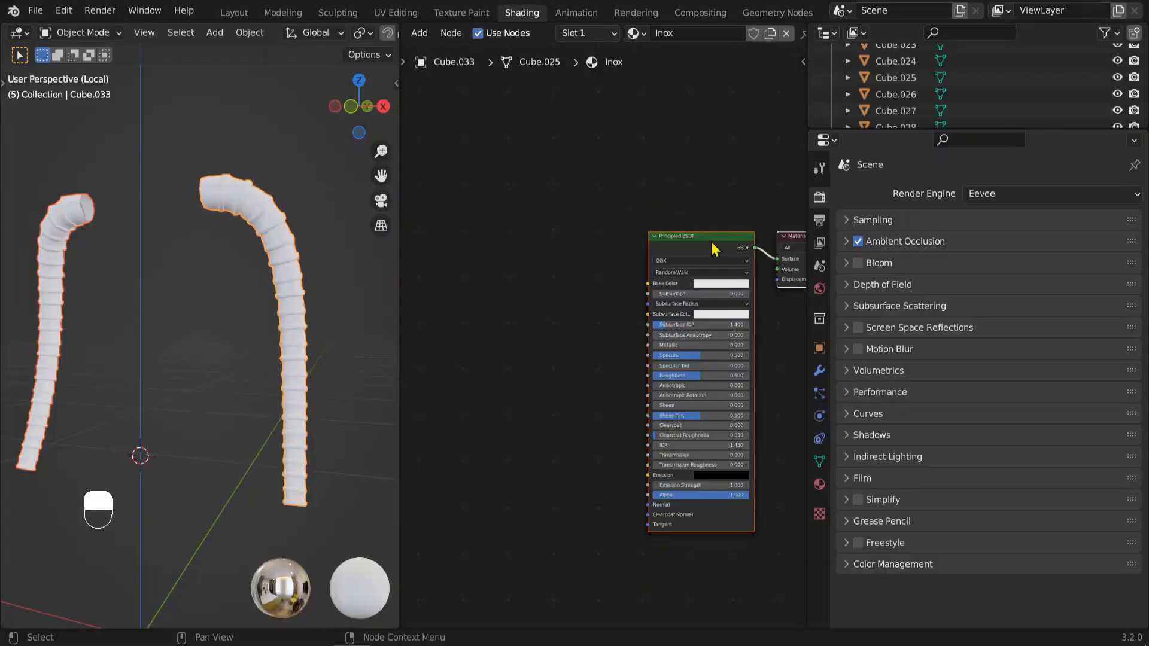
# Add a Wave Texture node to the left of the Principled BSDF in the Inox material
pyautogui.scroll(-3, 706, 254)
pyautogui.moveTo(687, 256); pyautogui.dragTo(679, 228, button='middle')
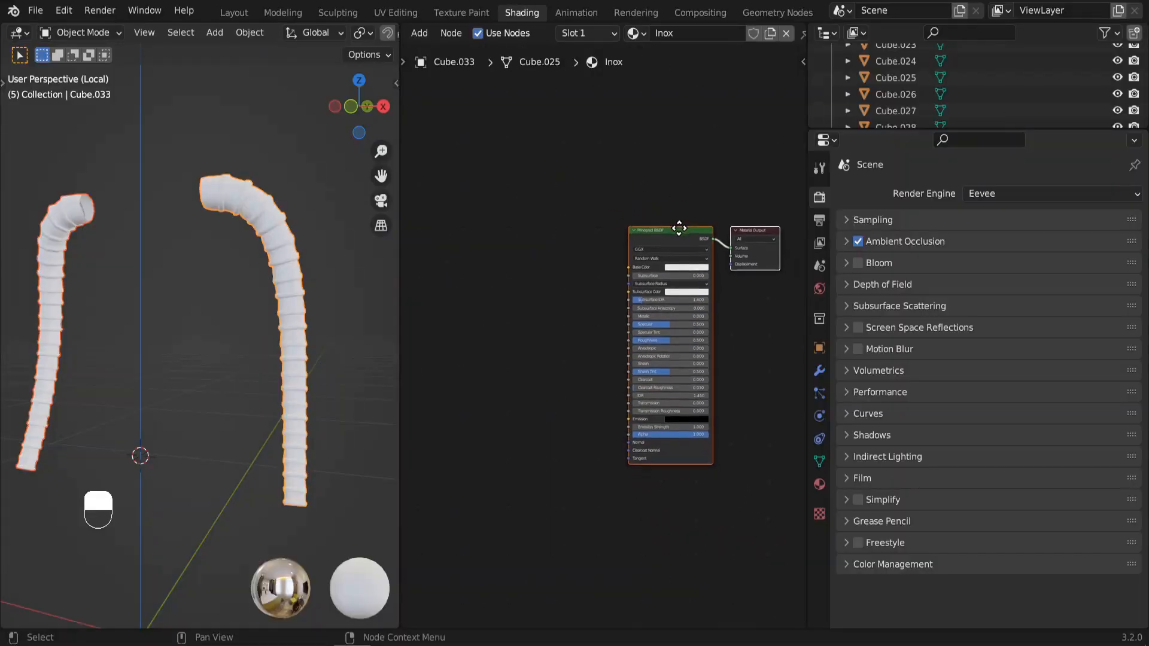
pyautogui.scroll(3, 681, 225)
pyautogui.moveTo(681, 200)
pyautogui.mouseDown()
pyautogui.moveTo(661, 205)
pyautogui.moveTo(692, 205)
pyautogui.mouseUp()
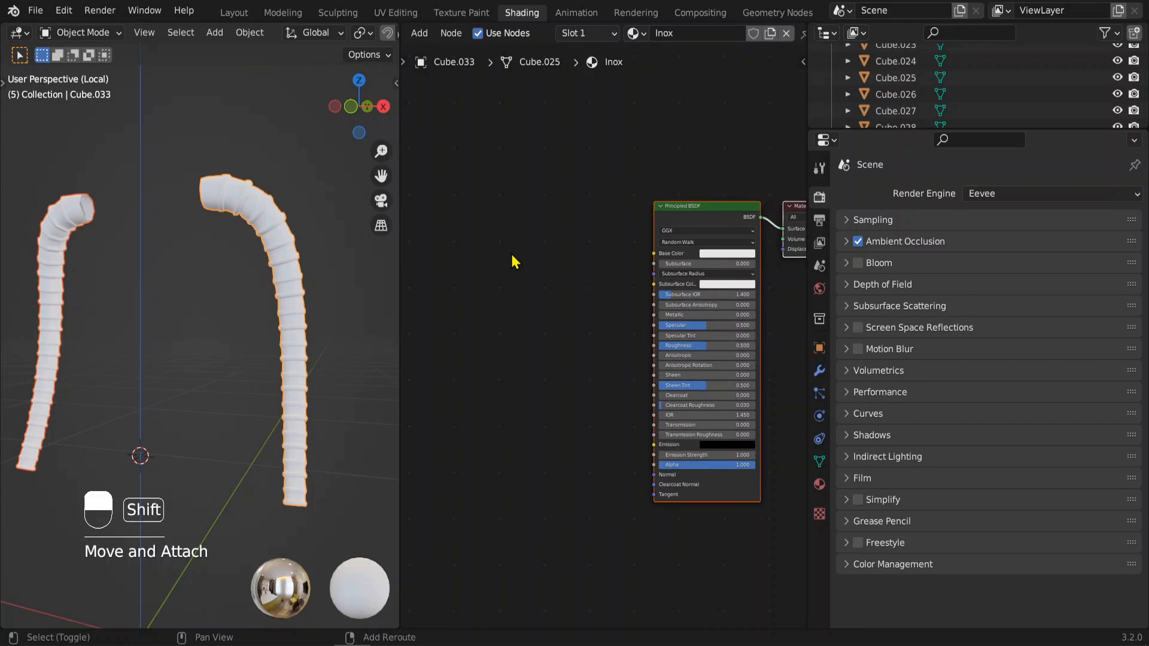
pyautogui.hotkey('shift', 'a')
pyautogui.moveTo(453, 332)
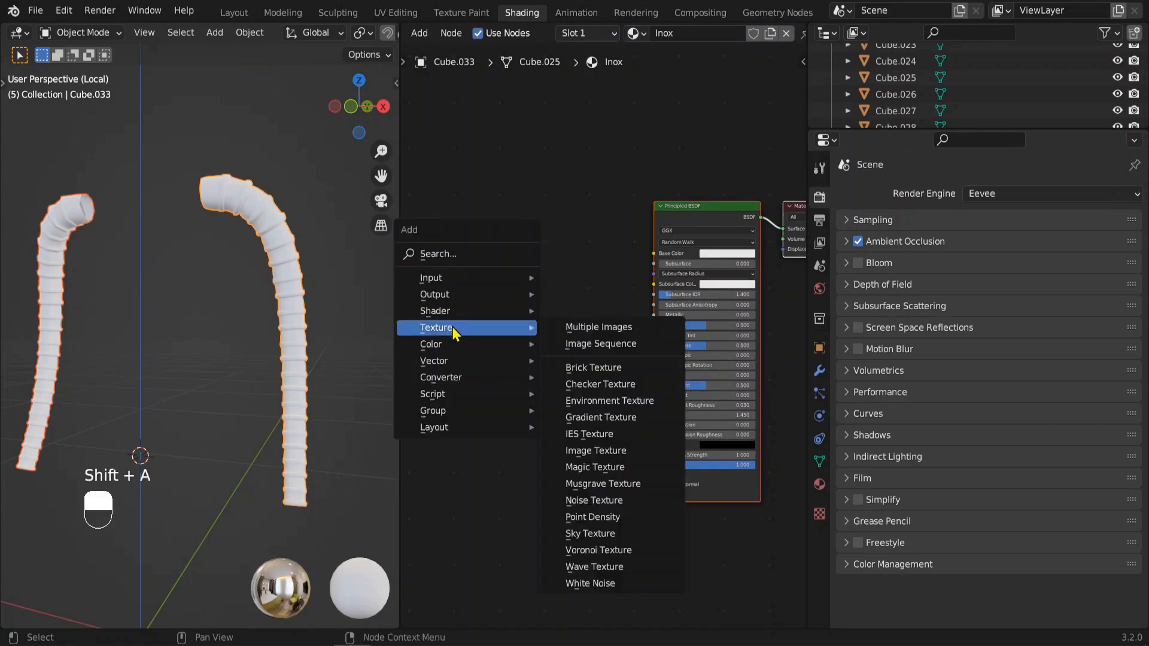
pyautogui.click(616, 566)
pyautogui.click(472, 243)
pyautogui.scroll(2, 504, 250)
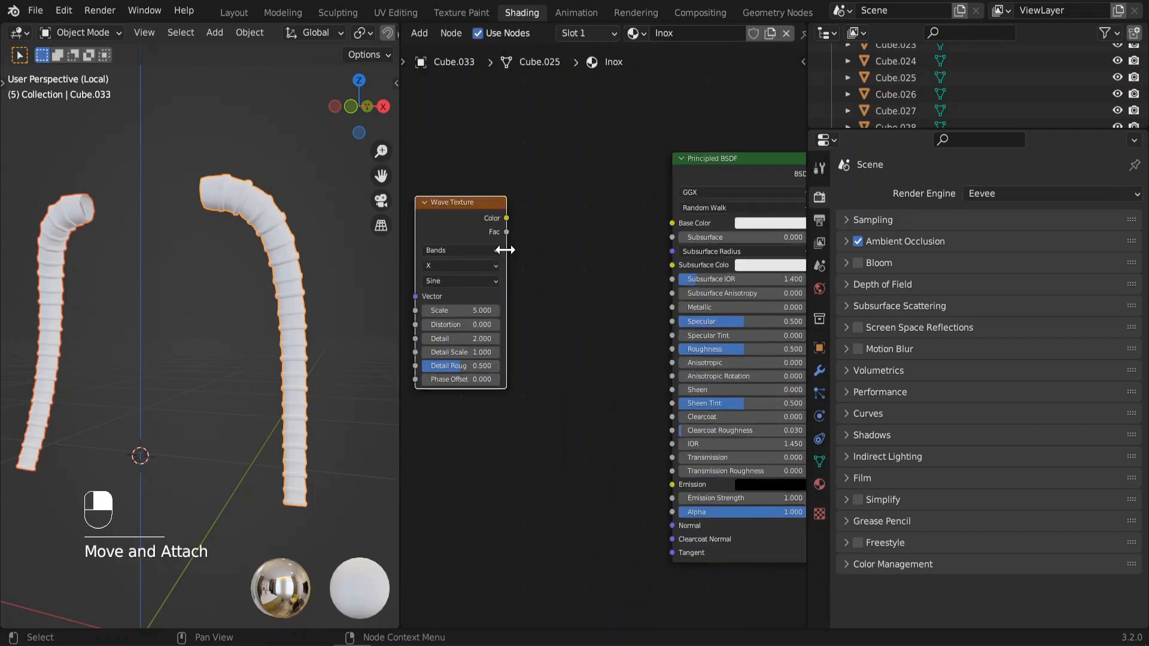
pyautogui.moveTo(504, 250); pyautogui.dragTo(633, 277, button='middle')
pyautogui.scroll(2, 637, 273)
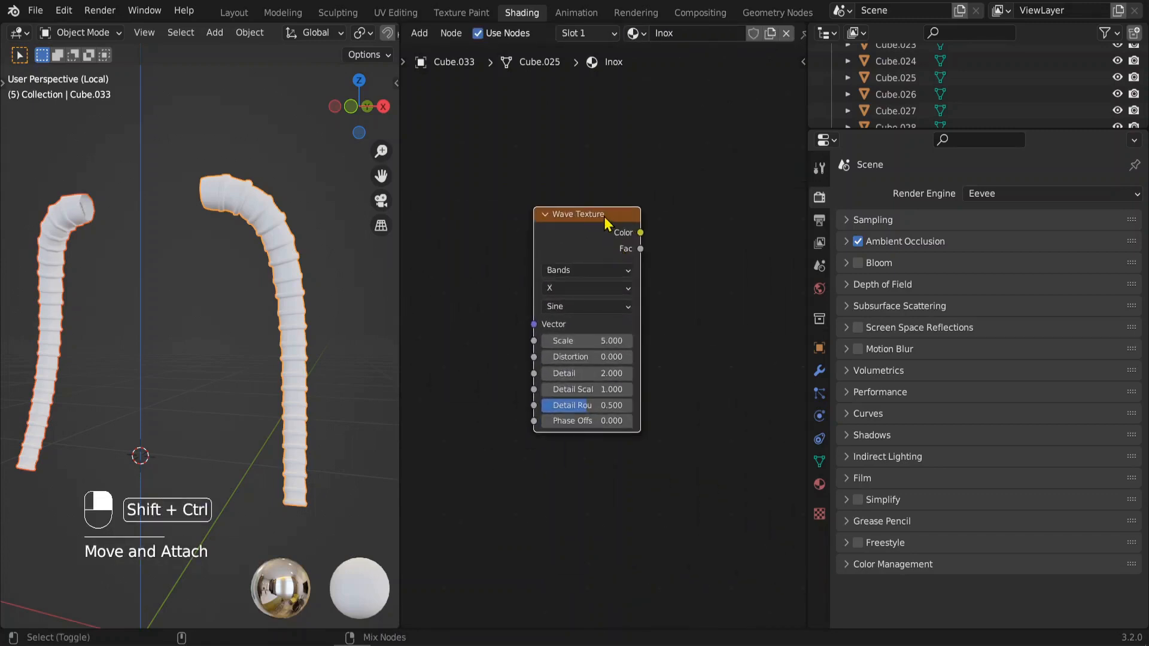
# Preview the Wave Texture node directly on the arm and examine its bands up close
pyautogui.keyDown('ctrl'); pyautogui.keyDown('shift'); pyautogui.click(604, 217); pyautogui.keyUp('shift'); pyautogui.keyUp('ctrl')
pyautogui.scroll(-2, 670, 251)
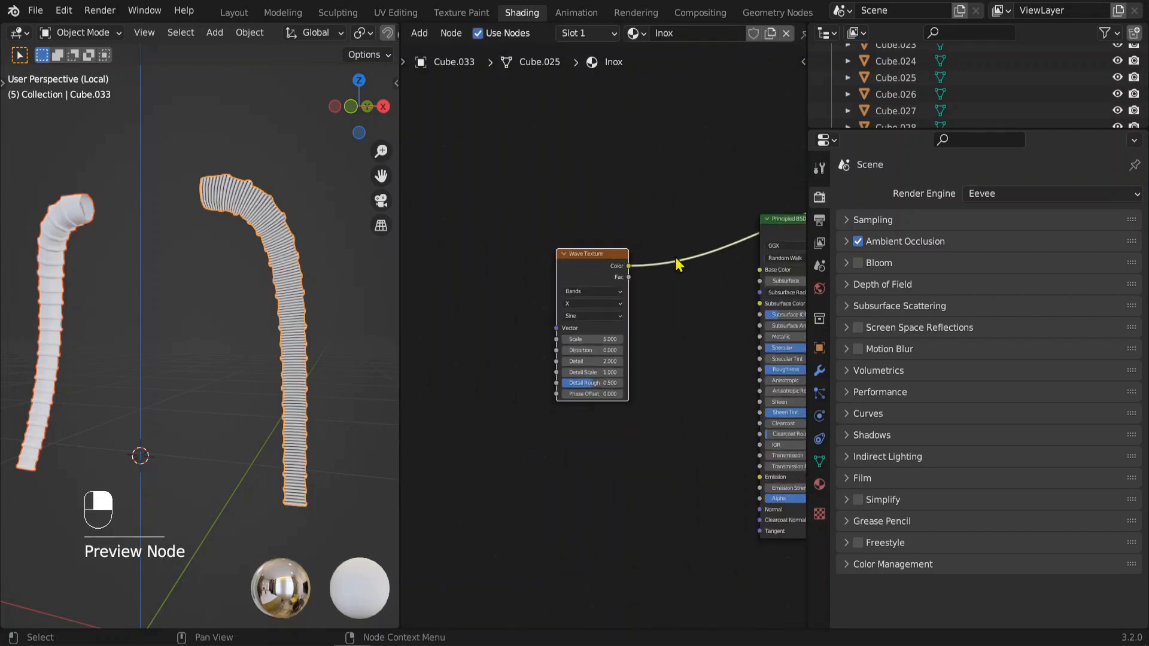
pyautogui.scroll(6, 288, 217)
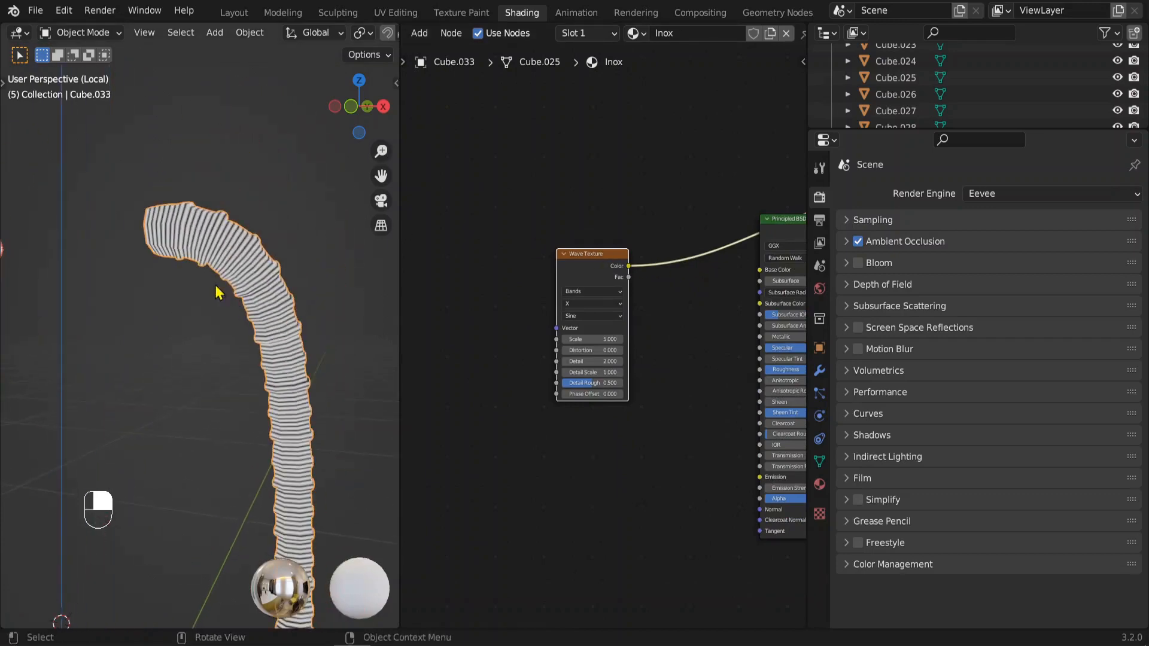
pyautogui.scroll(-6, 242, 208)
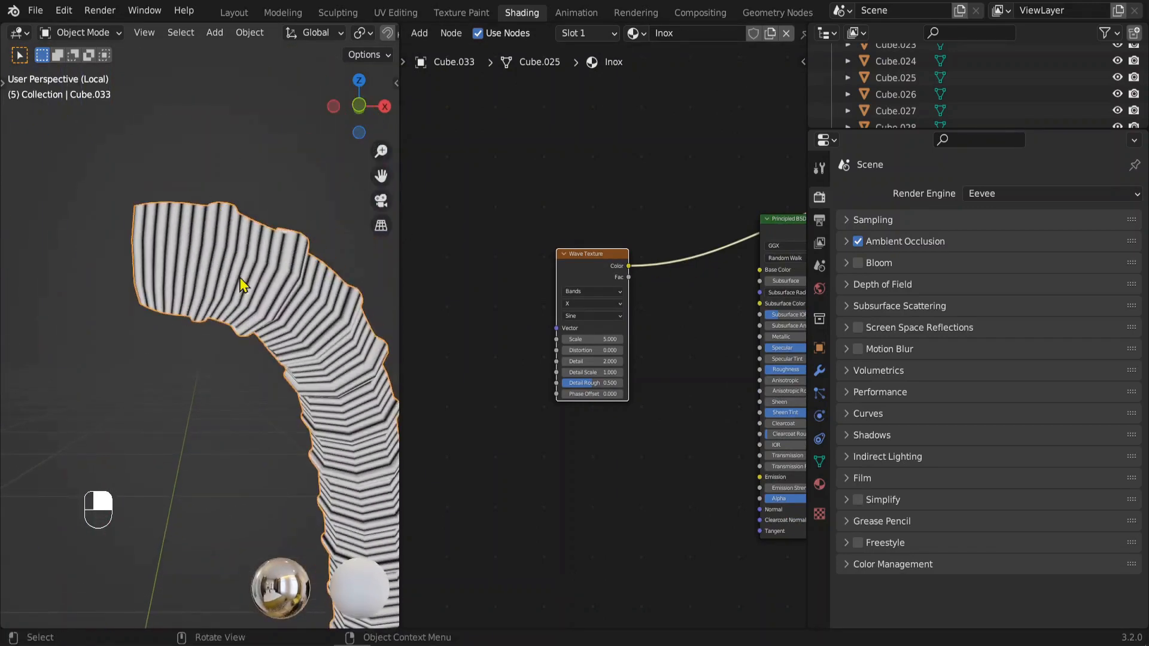
# Add Mapping and Texture Coordinate nodes in front of the Wave Texture using Node Wrangler's Texture Setup
pyautogui.moveTo(244, 285); pyautogui.dragTo(197, 329, button='middle')
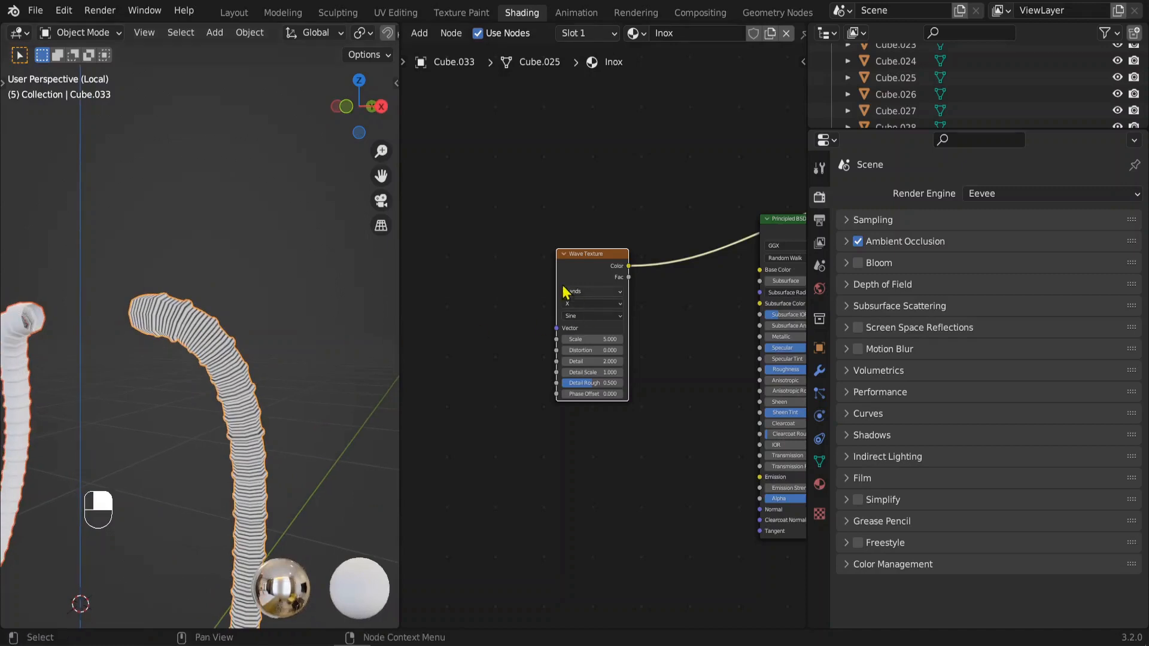
pyautogui.moveTo(601, 255); pyautogui.dragTo(666, 240, button='middle')
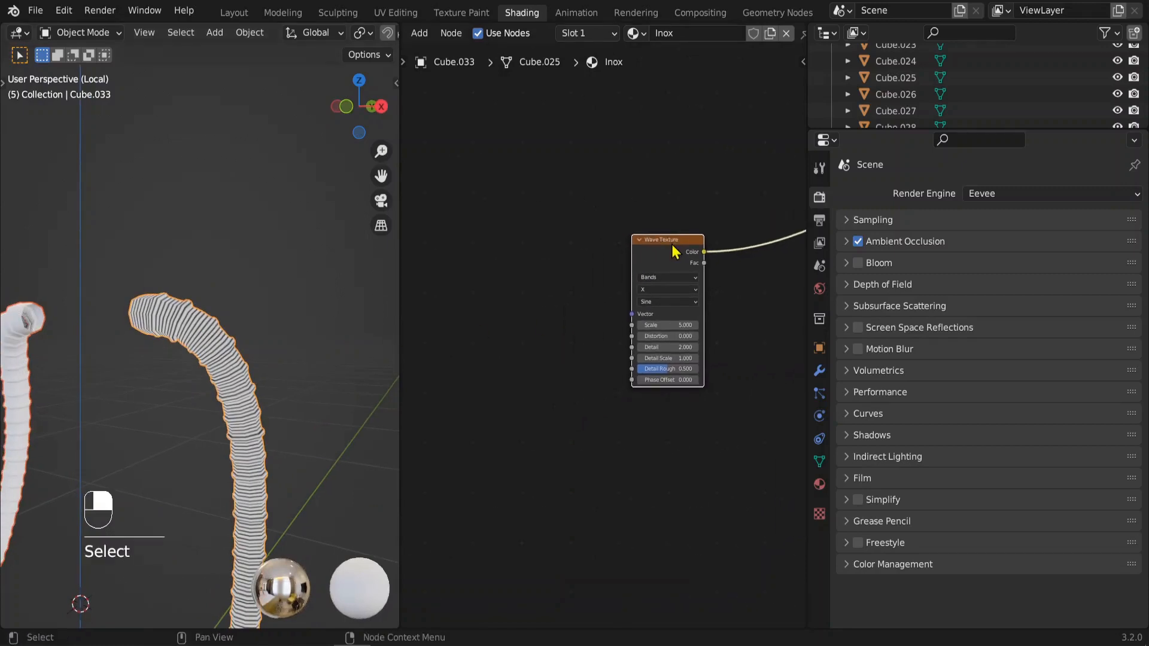
pyautogui.hotkey('ctrl', 't')
pyautogui.moveTo(586, 184); pyautogui.dragTo(626, 162, button='middle')
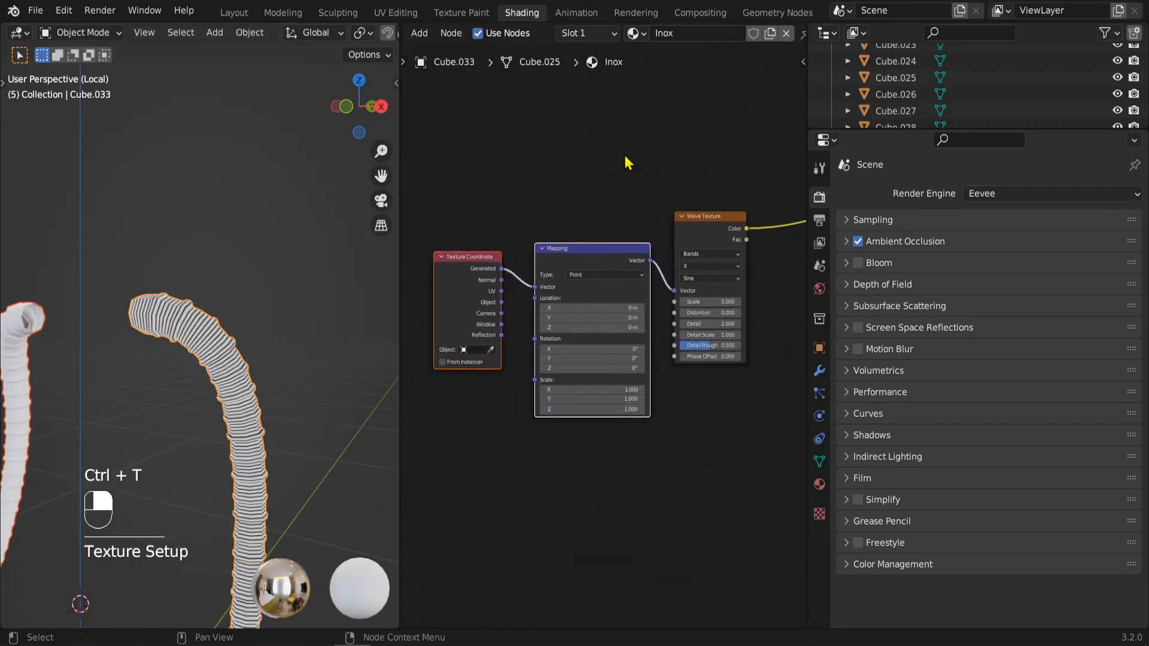
pyautogui.moveTo(475, 278); pyautogui.dragTo(476, 243)
pyautogui.scroll(2, 525, 239)
pyautogui.scroll(2, 512, 197)
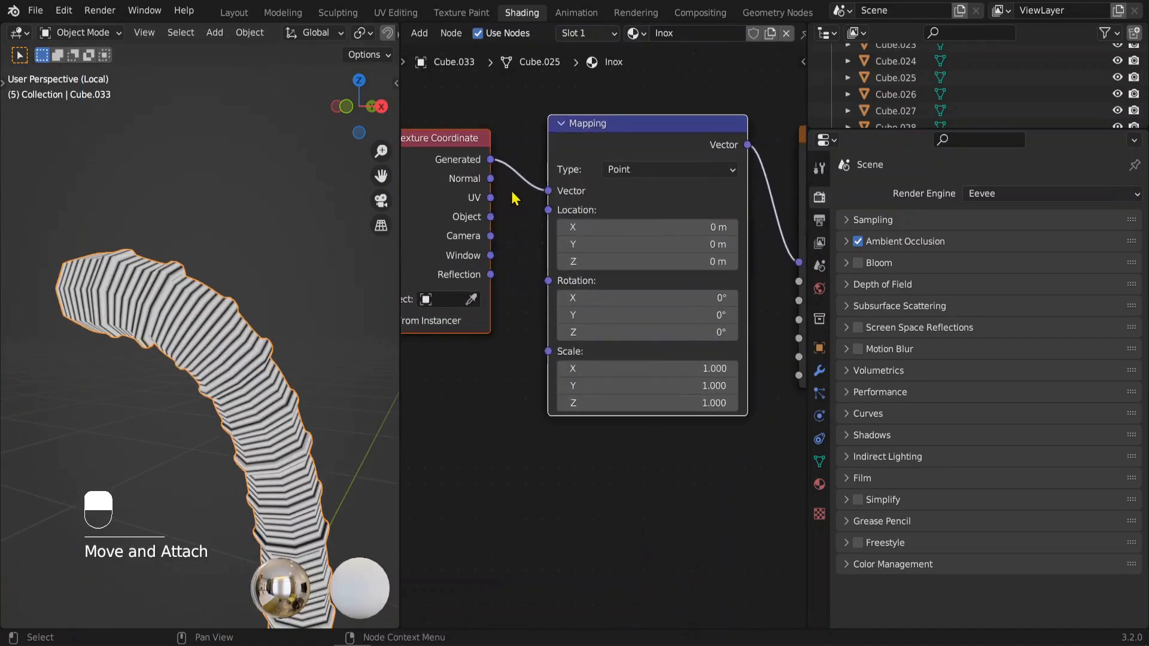
# Examine the arm's base segment in Edit Mode from the front and top to see how Generated coordinates align the bands
pyautogui.moveTo(257, 323)
pyautogui.mouseDown(button='middle')
pyautogui.moveTo(224, 298)
pyautogui.moveTo(264, 305)
pyautogui.mouseUp(button='middle')
pyautogui.press('Tab')
pyautogui.press('KP_1')
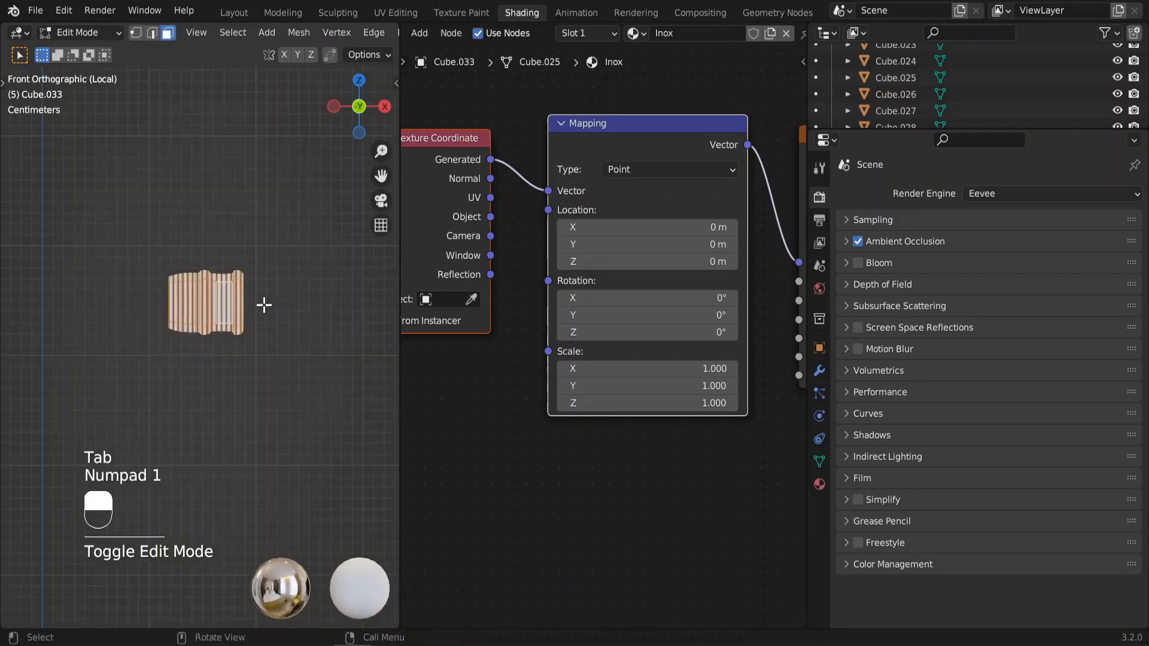
pyautogui.scroll(3, 264, 305)
pyautogui.press('KP_7')
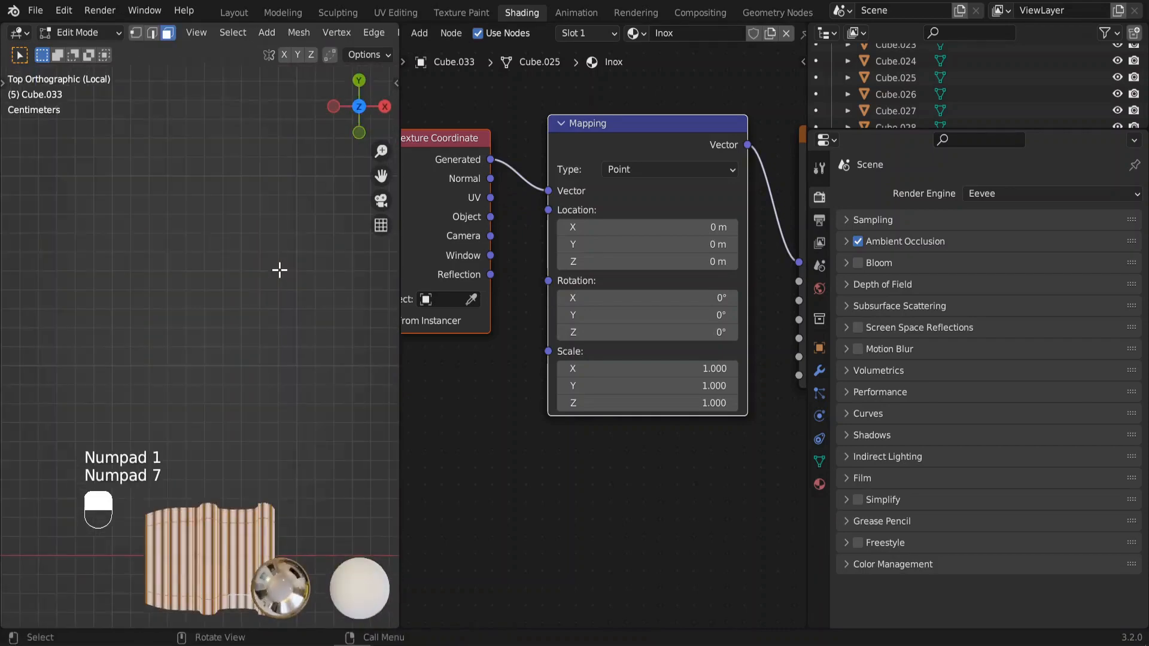
pyautogui.keyDown('shift'); pyautogui.moveTo(272, 280); pyautogui.dragTo(267, 162, button='middle'); pyautogui.keyUp('shift')
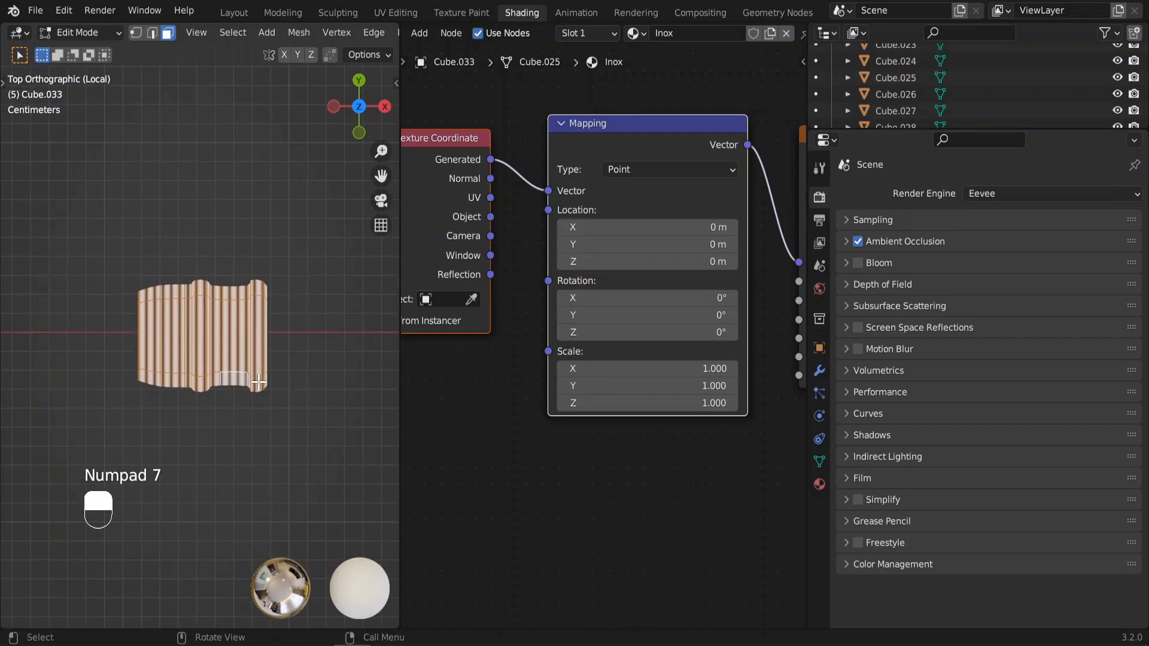
pyautogui.press('KP_1')
pyautogui.press('Tab')
# Compare the wave bands along the full arrayed arm with those on its source segment in Edit Mode
pyautogui.scroll(-1, 637, 436)
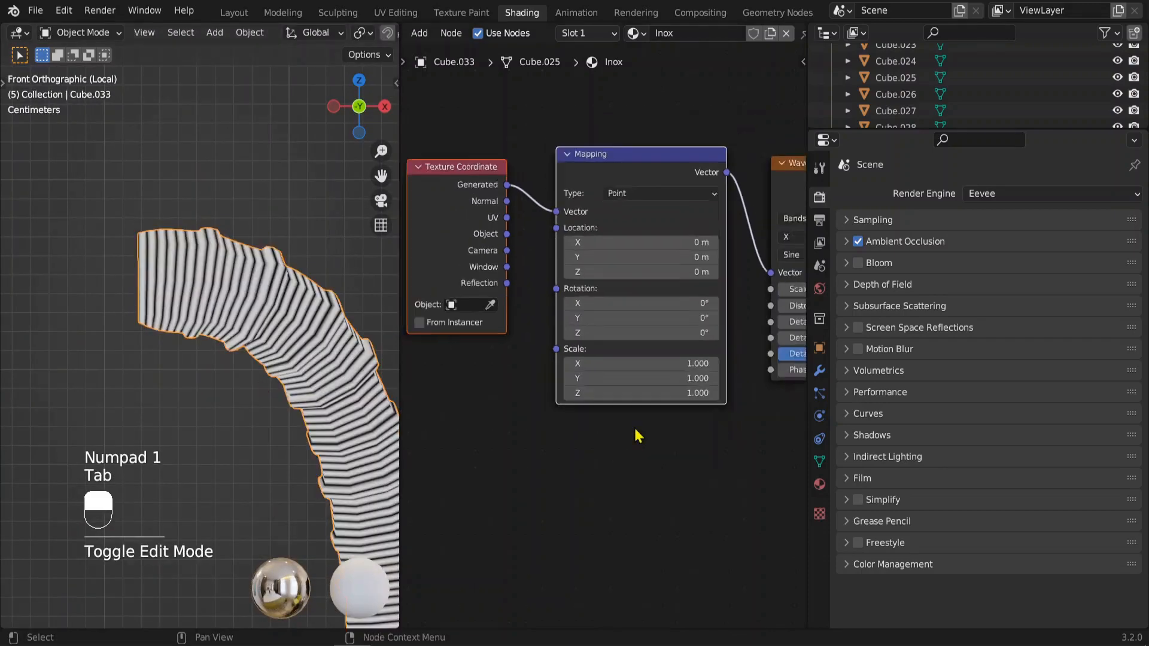
pyautogui.scroll(-1, 637, 436)
pyautogui.moveTo(329, 487); pyautogui.dragTo(275, 375, button='middle')
pyautogui.scroll(2, 541, 312)
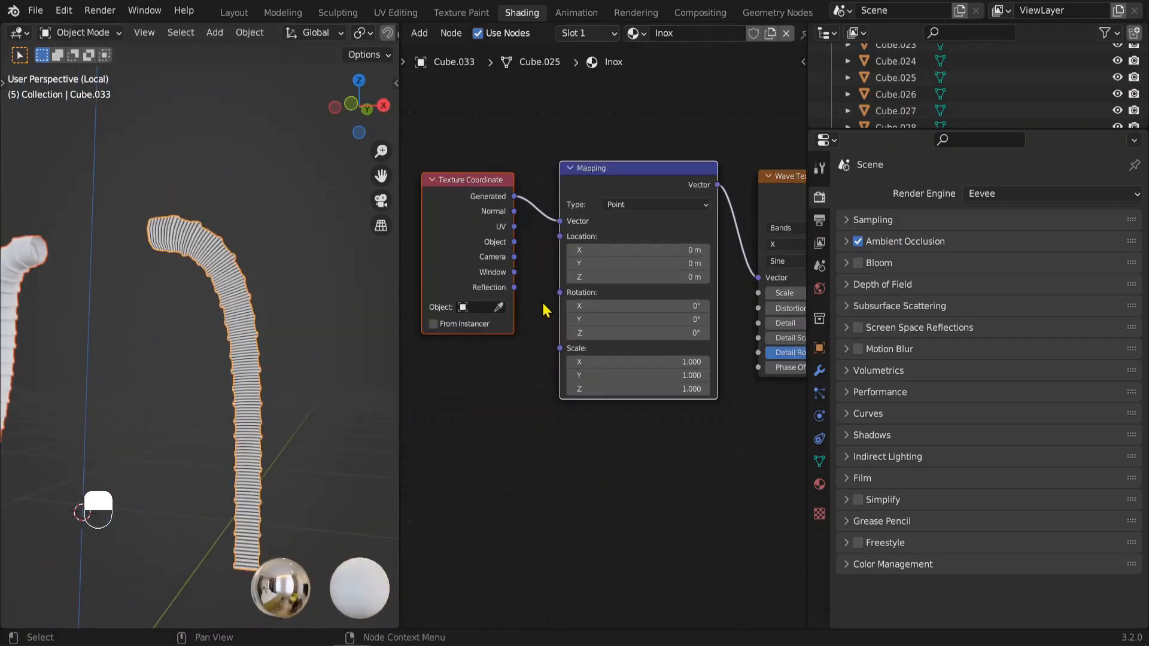
pyautogui.moveTo(311, 331); pyautogui.dragTo(280, 357, button='middle')
pyautogui.press('Tab')
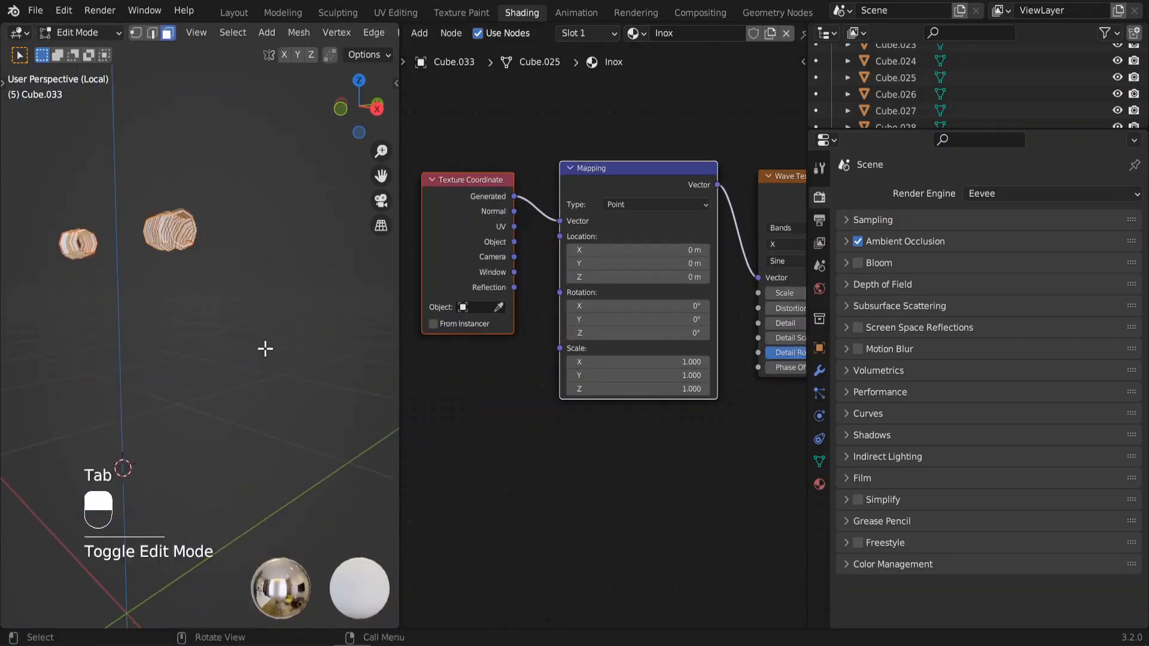
pyautogui.press('Tab')
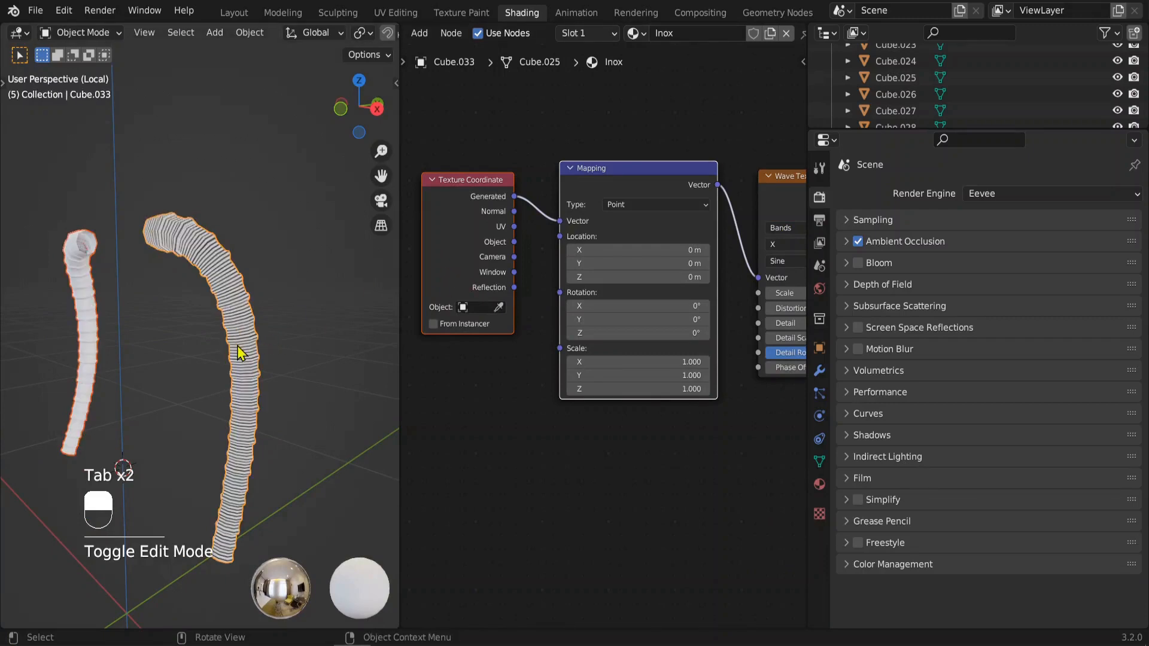
pyautogui.moveTo(238, 353); pyautogui.dragTo(317, 350, button='middle')
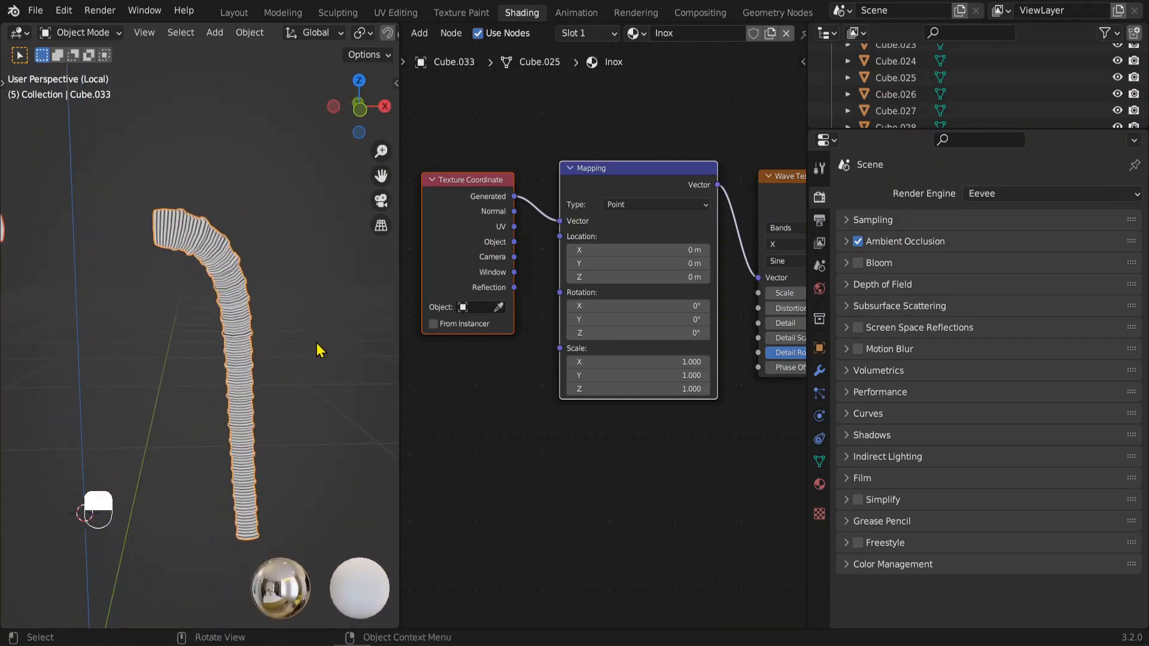
# Link the Texture Coordinate's UV output to the Mapping node's Vector input and inspect the bands on the arm
pyautogui.moveTo(514, 227); pyautogui.dragTo(562, 227)
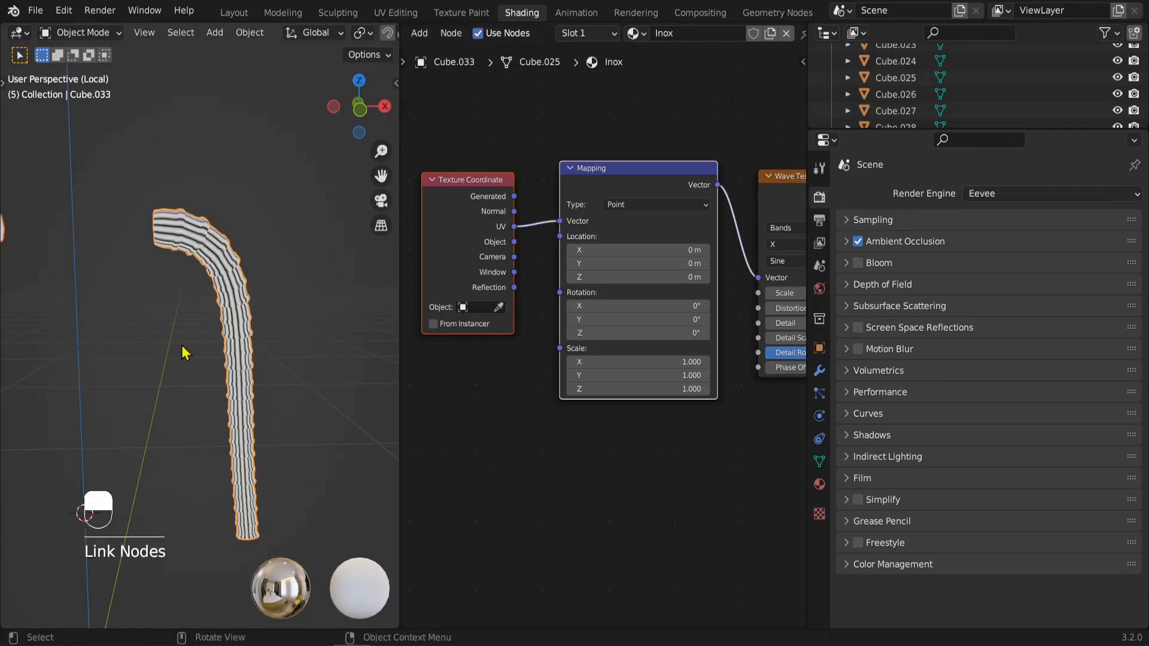
pyautogui.moveTo(183, 353); pyautogui.dragTo(302, 318, button='middle')
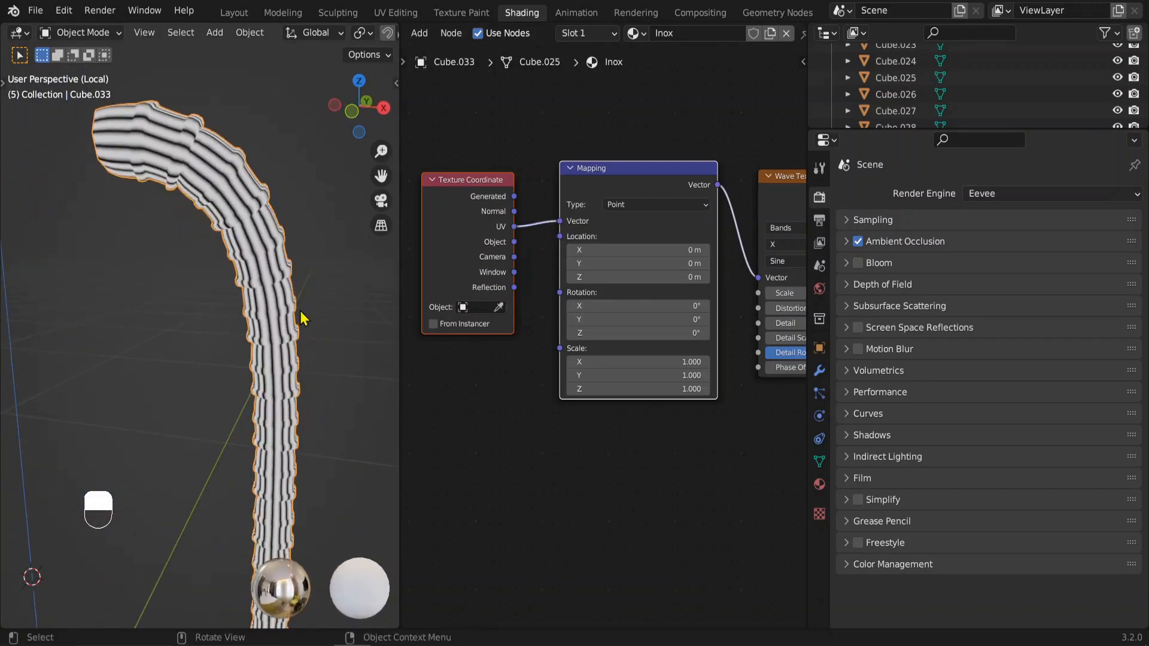
pyautogui.moveTo(395, 22); pyautogui.dragTo(210, 309)
pyautogui.click(19, 34)
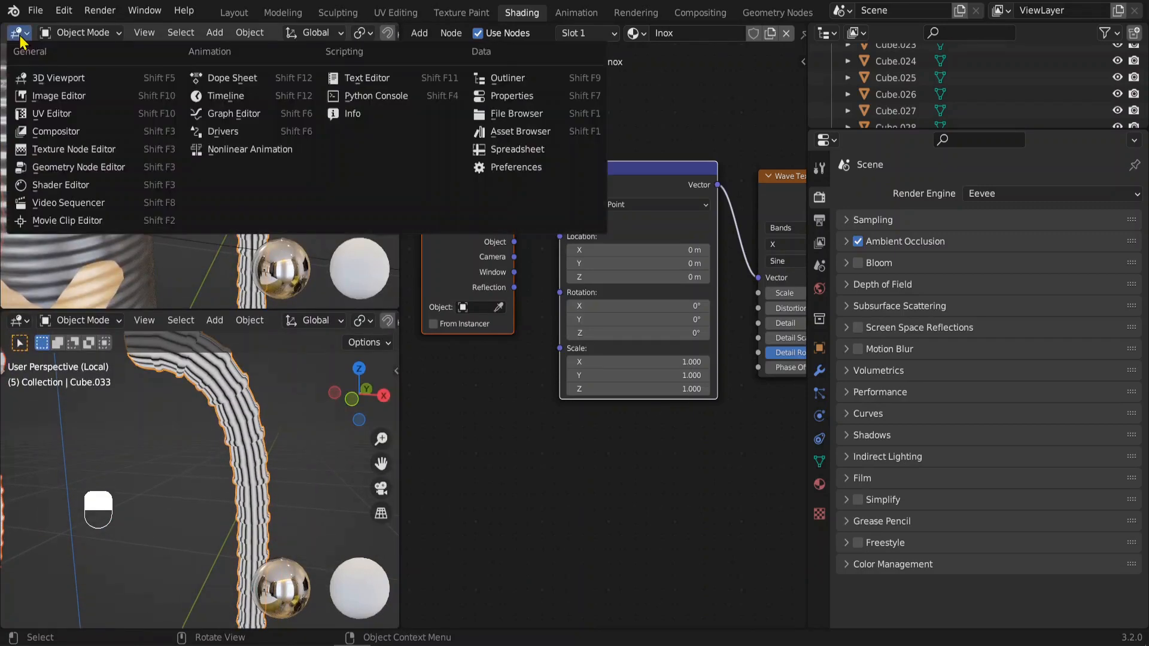
pyautogui.rightClick(232, 308)
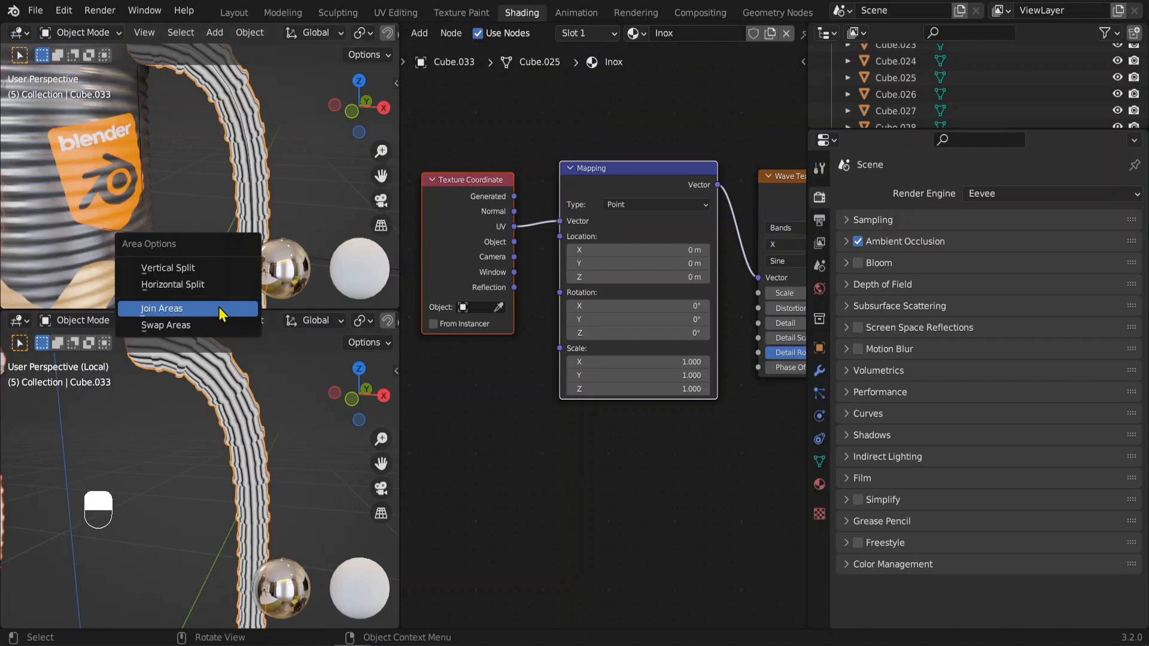
pyautogui.click(221, 309)
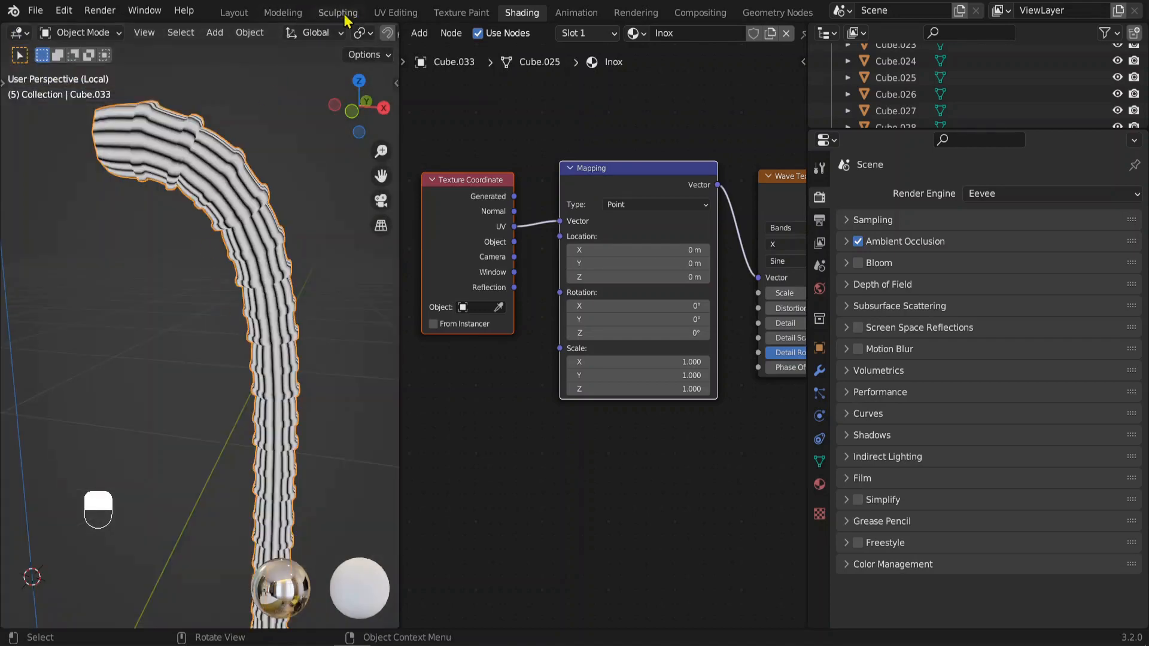
# Try rotating the arm segment's UVs by -90° in the UV Editing workspace under Material Preview shading, then undo the rotation
pyautogui.click(393, 13)
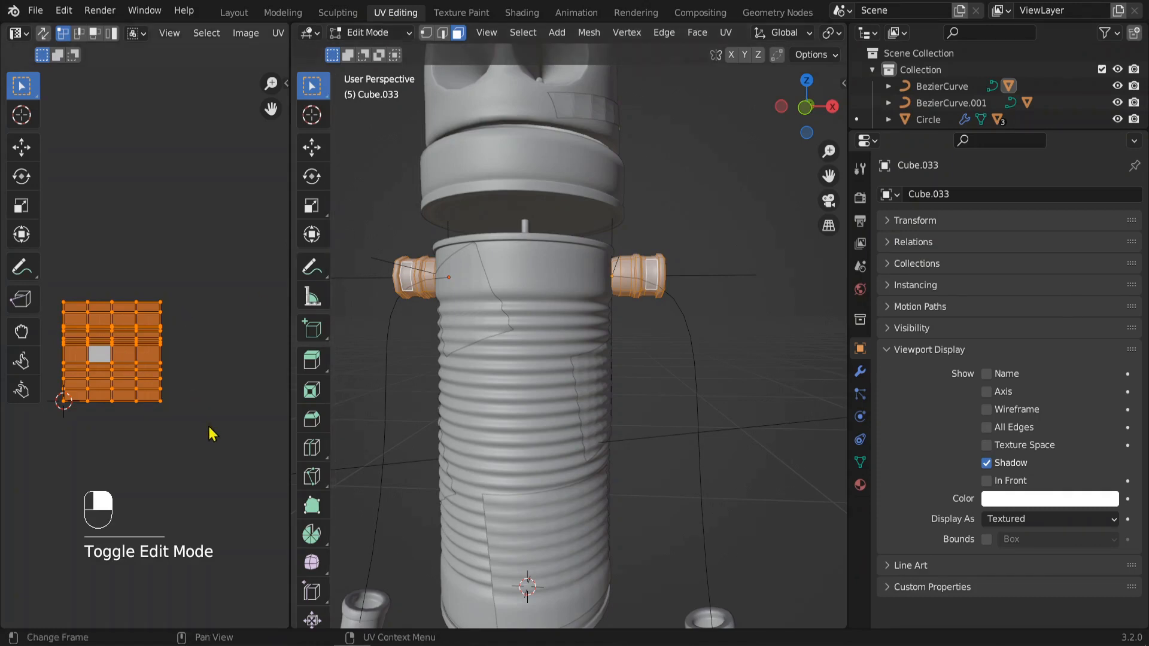
pyautogui.press('r')
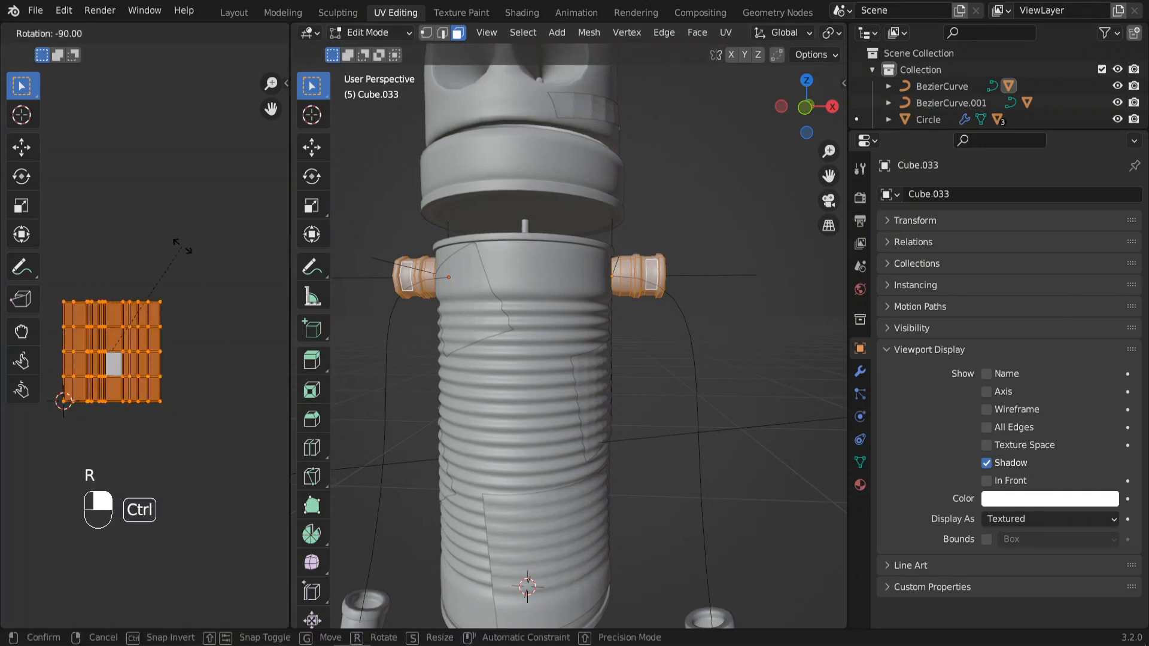
pyautogui.click(154, 390)
pyautogui.scroll(-5, 658, 33)
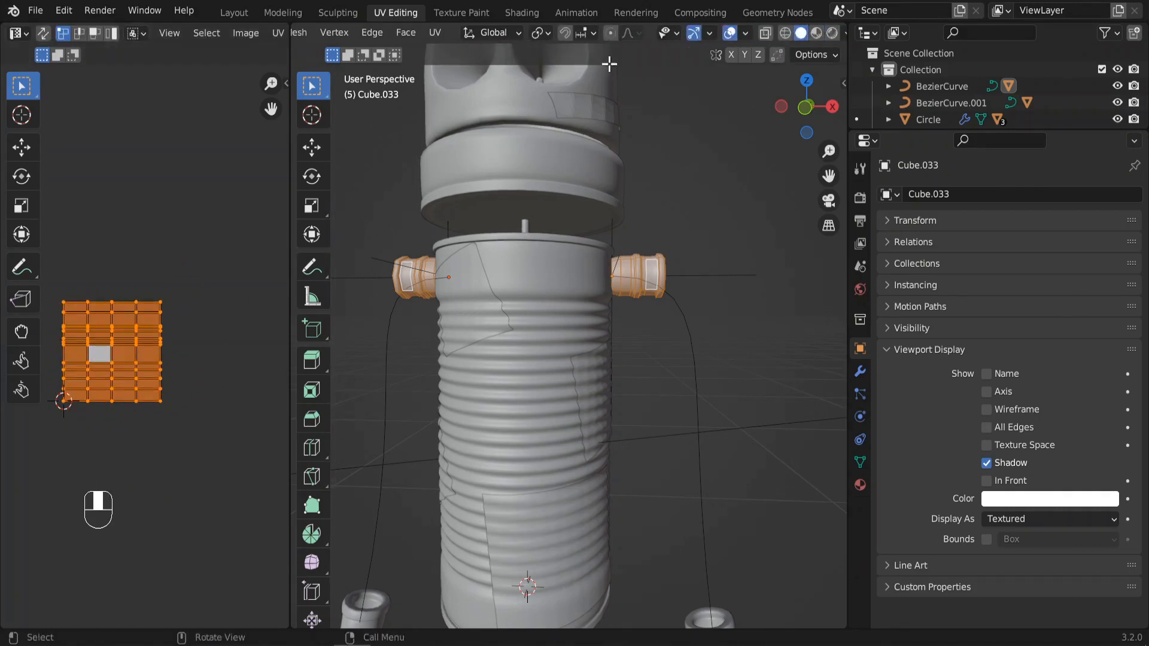
pyautogui.click(818, 35)
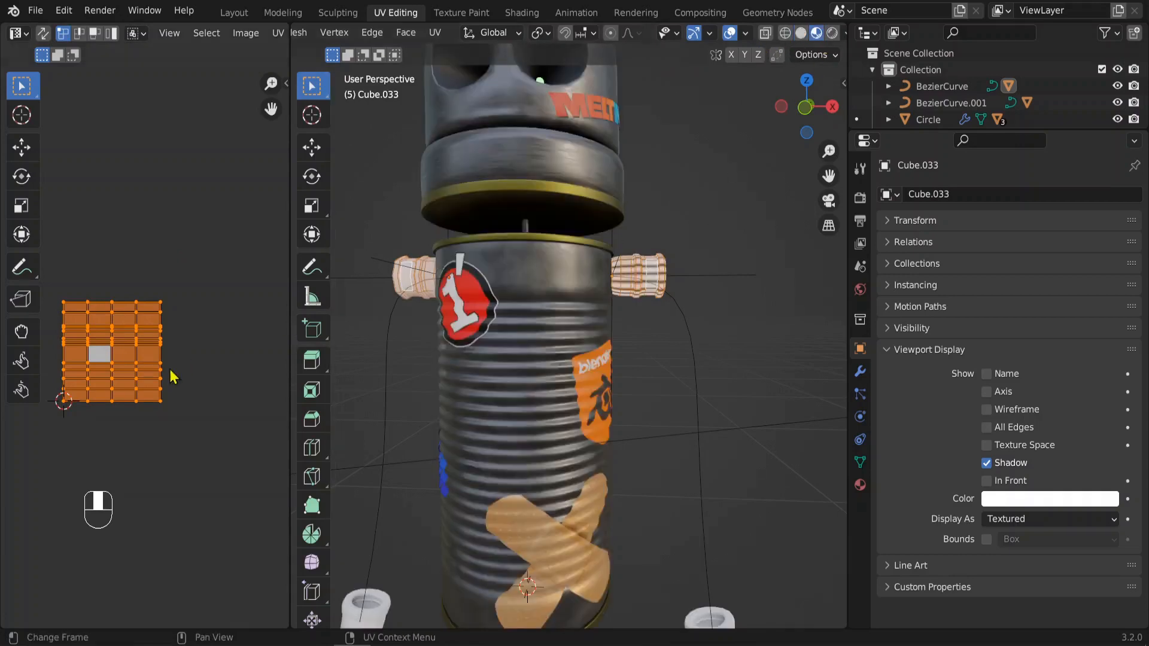
pyautogui.scroll(2, 191, 381)
pyautogui.press('r')
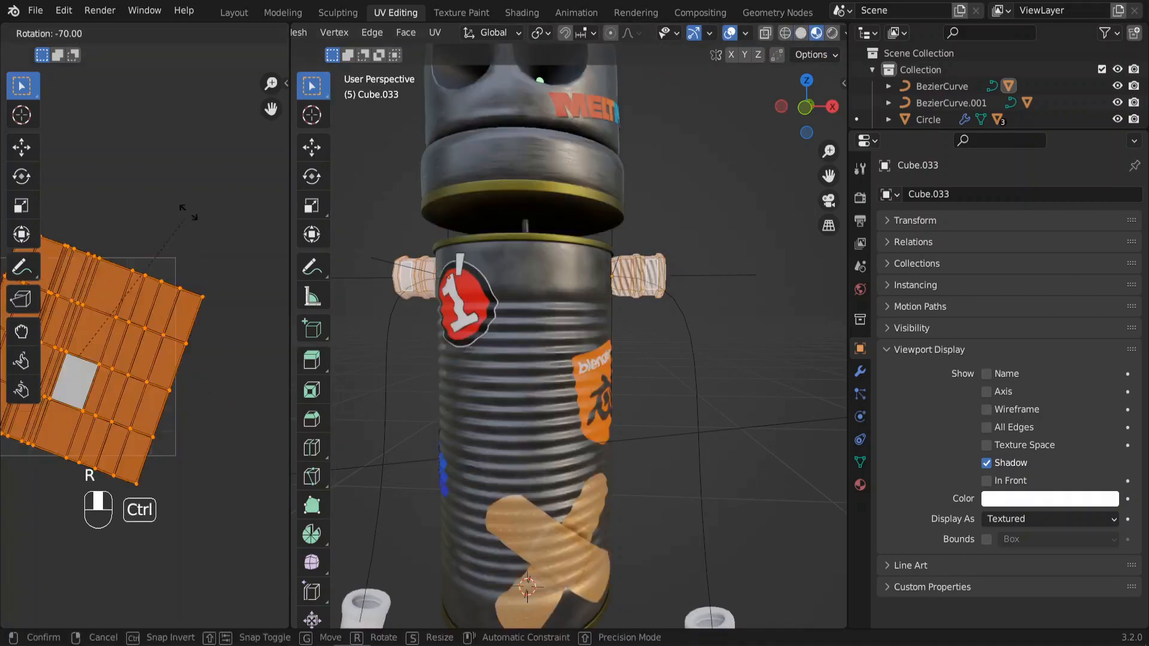
pyautogui.keyDown('ctrl'); pyautogui.click(155, 180); pyautogui.keyUp('ctrl')
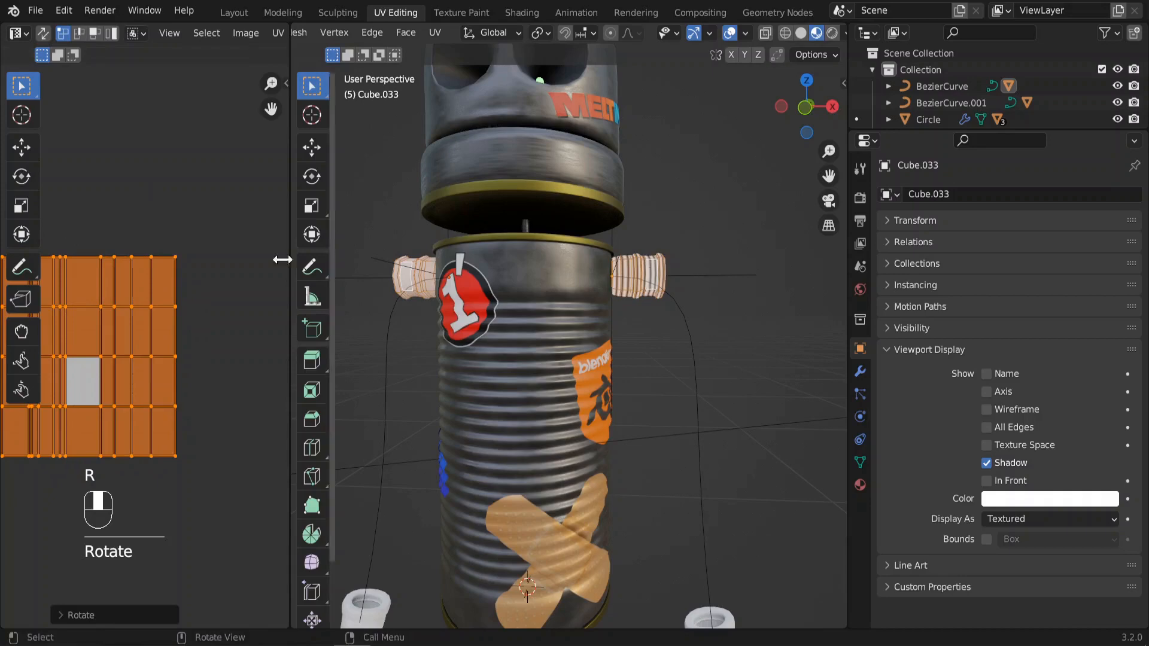
pyautogui.hotkey('ctrl', 'z')
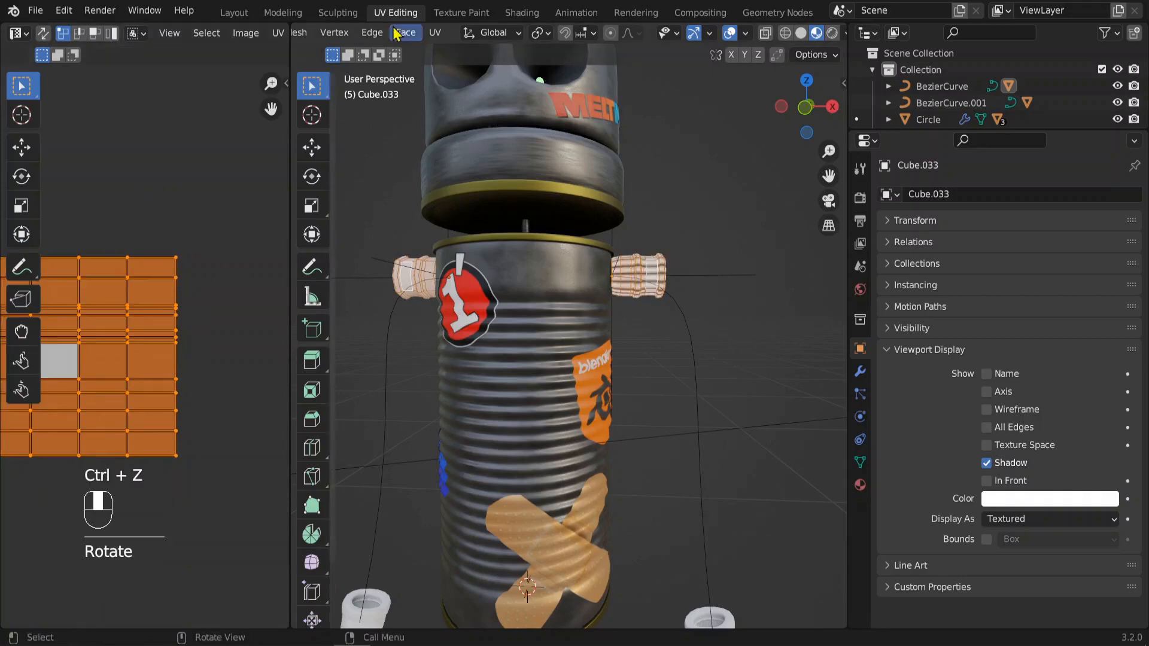
# Return to the Shading workspace and set the Mapping node's X and Y rotation to 90°
pyautogui.click(522, 12)
pyautogui.scroll(-1, 603, 329)
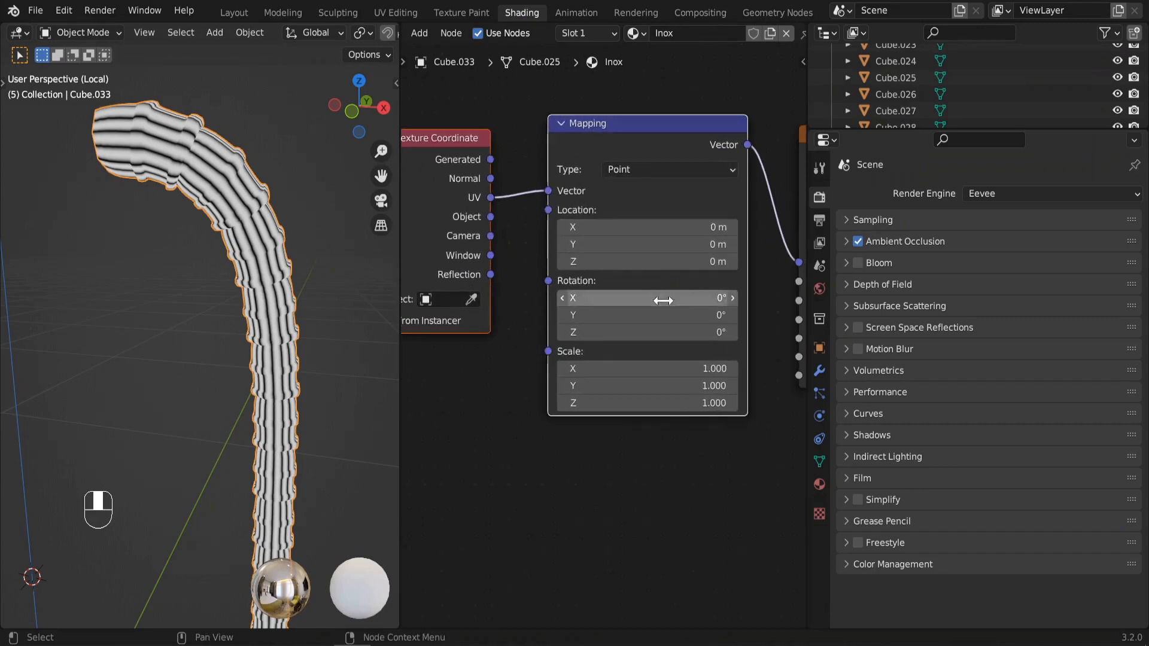
pyautogui.doubleClick(634, 308)
pyautogui.write('90')
pyautogui.press('Return')
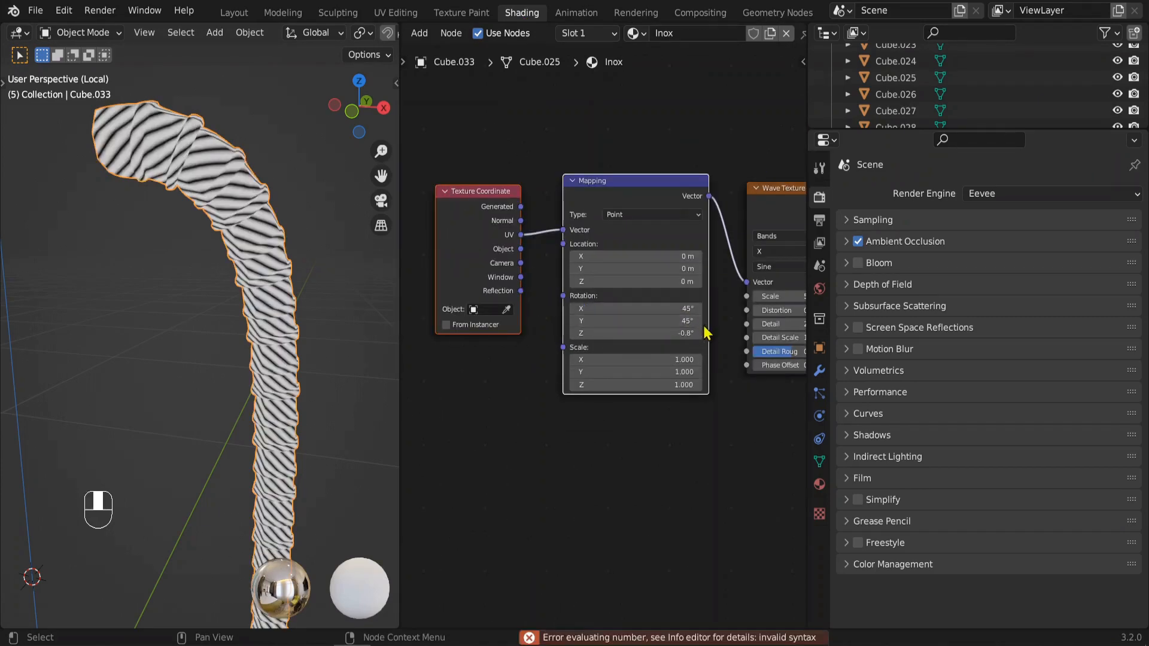
pyautogui.moveTo(670, 322); pyautogui.dragTo(685, 310)
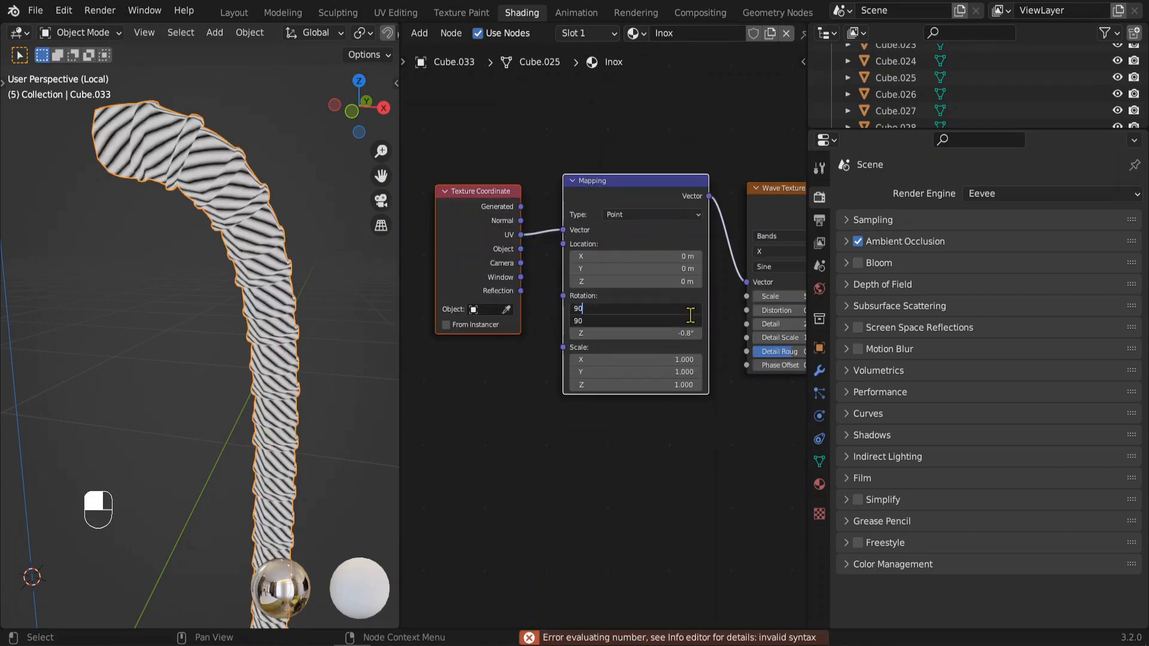
pyautogui.write('90')
pyautogui.press('Return')
pyautogui.moveTo(228, 287); pyautogui.dragTo(321, 317, button='middle')
pyautogui.scroll(4, 661, 327)
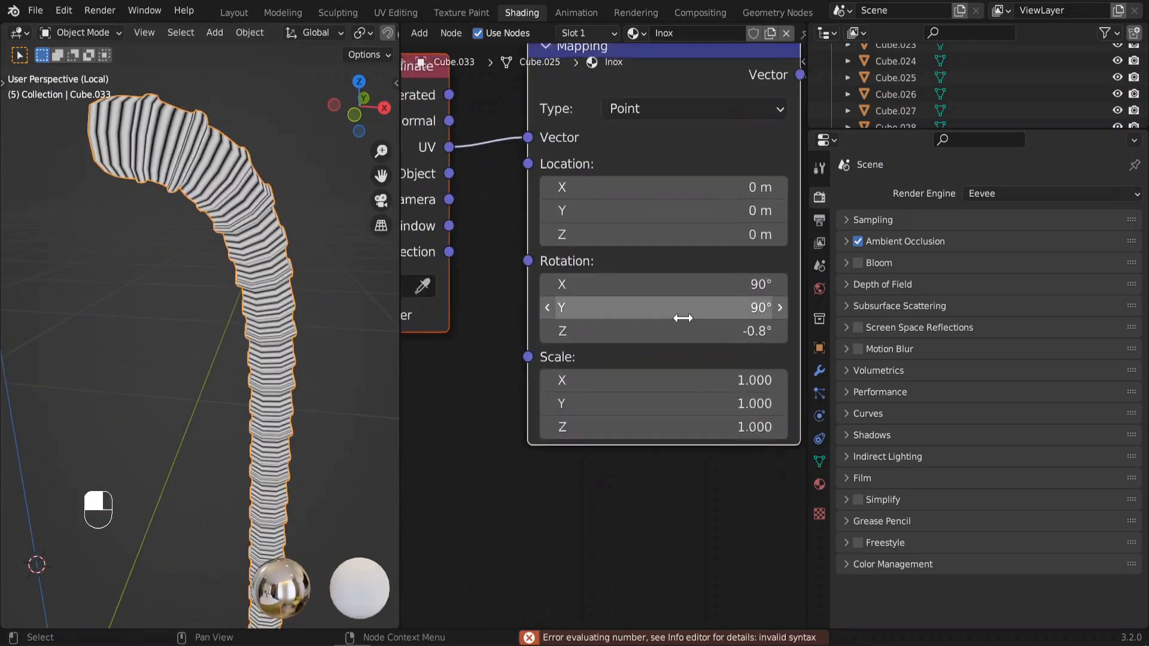
# Set the Mapping node's Y rotation to 0° for comparison, restore it to 90°, and inspect the bands around the arm
pyautogui.click(683, 290)
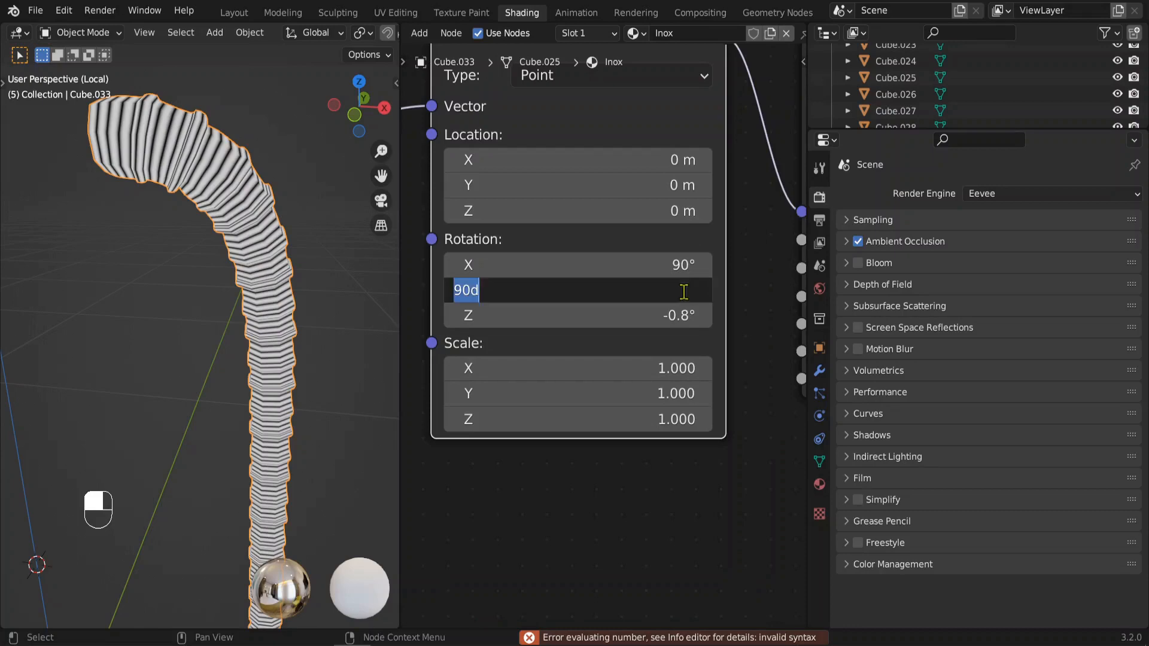
pyautogui.write('0')
pyautogui.press('Return')
pyautogui.click(684, 291)
pyautogui.write('90')
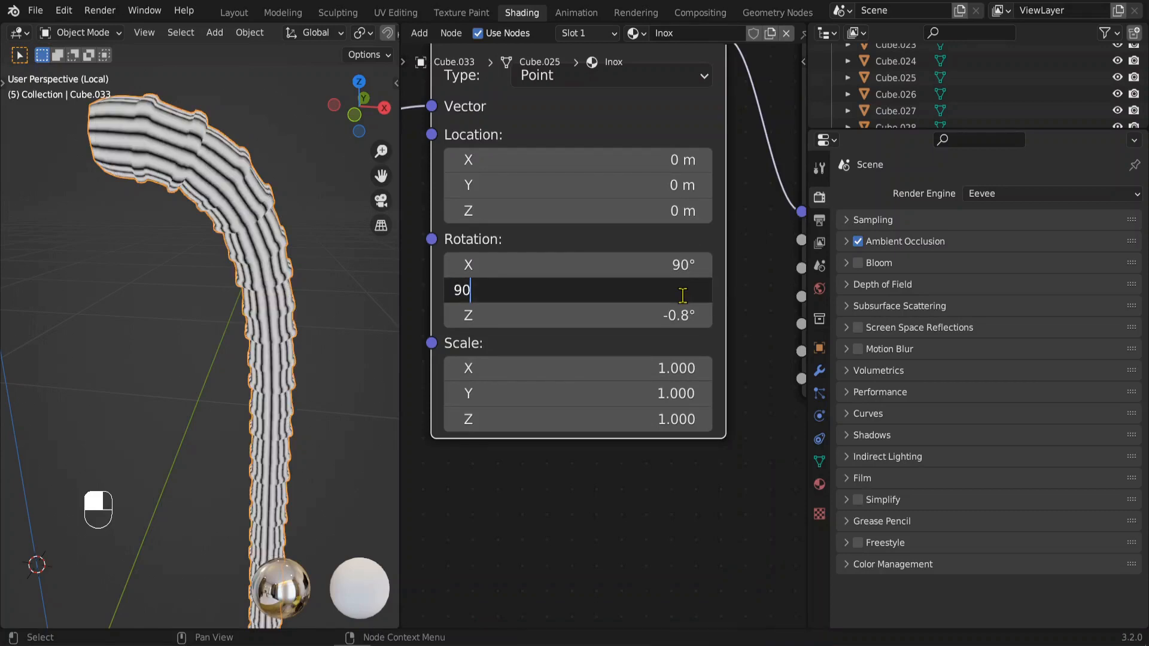
pyautogui.press('Return')
pyautogui.moveTo(347, 293); pyautogui.dragTo(231, 257, button='middle')
pyautogui.scroll(3, 243, 379)
pyautogui.keyDown('shift'); pyautogui.moveTo(244, 380); pyautogui.dragTo(275, 338, button='middle'); pyautogui.keyUp('shift')
pyautogui.scroll(2, 251, 271)
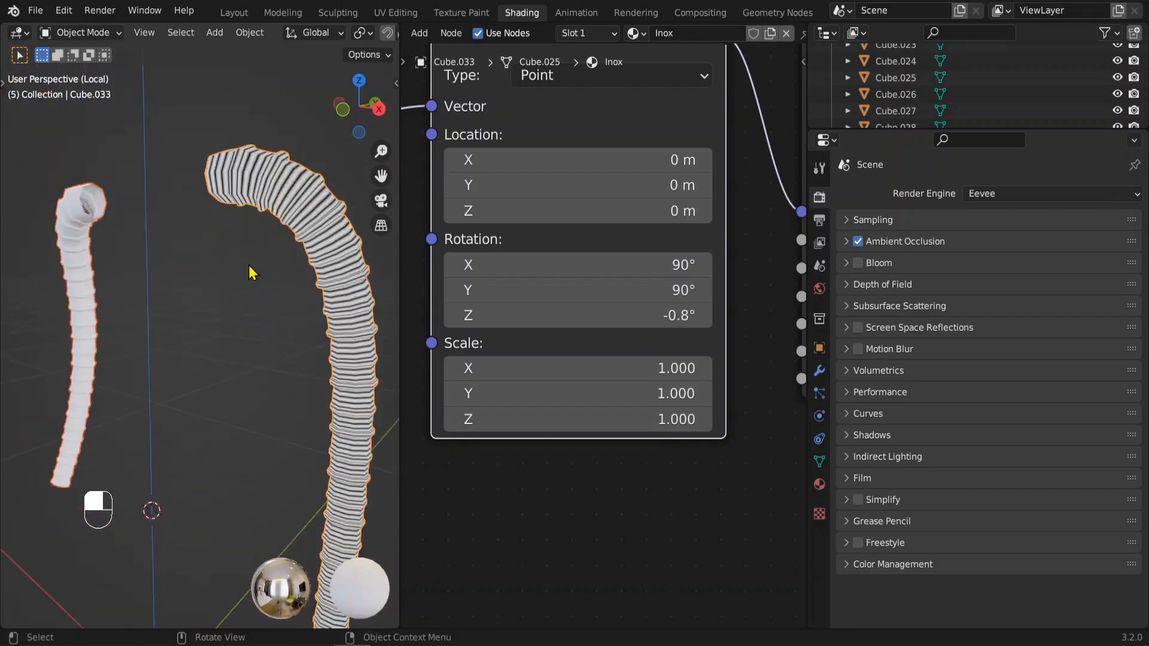
pyautogui.moveTo(251, 271); pyautogui.dragTo(271, 258, button='middle')
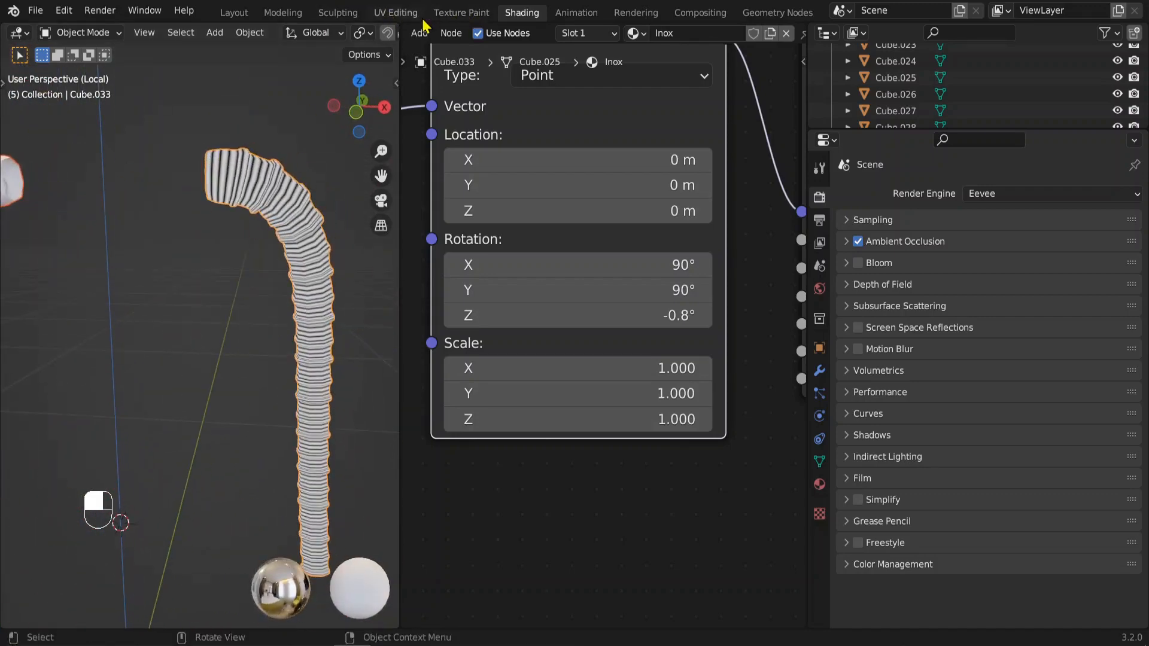
pyautogui.hotkey('ctrl', 'z')
# Set the Wave Texture's Distortion to 8.2, Detail to 6.4 and Detail Scale to 4.2
pyautogui.scroll(4, 277, 205)
pyautogui.keyDown('shift'); pyautogui.moveTo(277, 205); pyautogui.dragTo(257, 359, button='middle'); pyautogui.keyUp('shift')
pyautogui.scroll(-5, 654, 303)
pyautogui.moveTo(654, 303); pyautogui.dragTo(535, 321, button='middle')
pyautogui.scroll(3, 658, 308)
pyautogui.moveTo(538, 284)
pyautogui.mouseDown()
pyautogui.moveTo(657, 284)
pyautogui.moveTo(574, 284)
pyautogui.moveTo(622, 284)
pyautogui.mouseUp()
pyautogui.moveTo(349, 268); pyautogui.dragTo(590, 387, button='middle')
pyautogui.moveTo(589, 312); pyautogui.dragTo(642, 339)
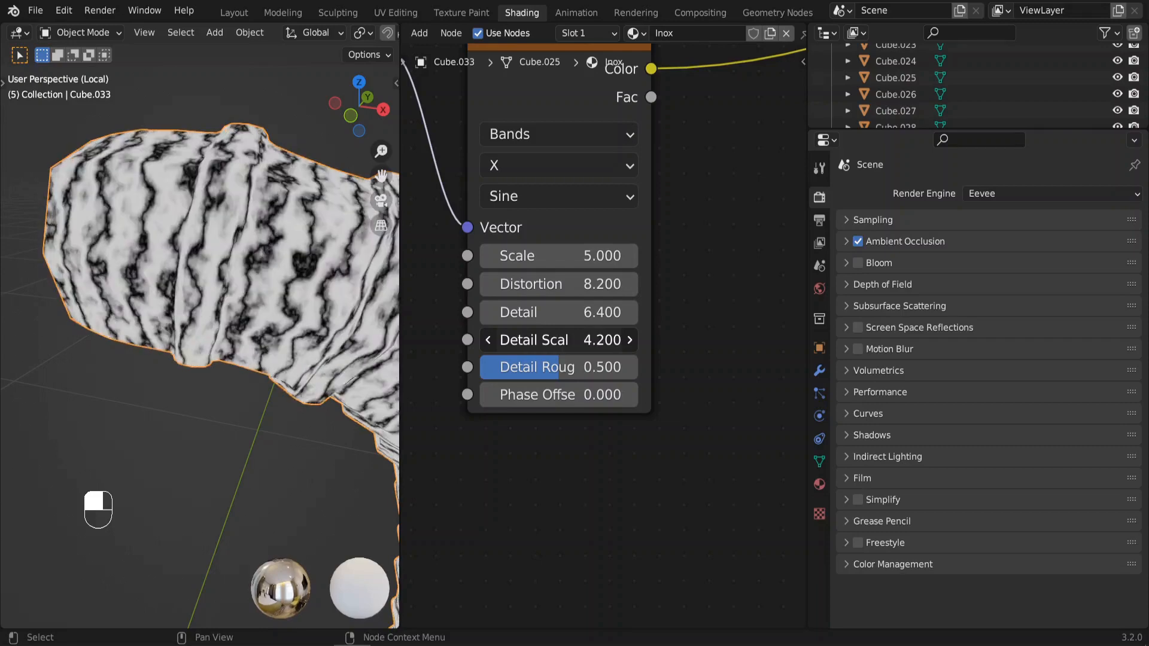
# Reduce the Wave Texture's Distortion to 3.2 and check the pattern on the arm
pyautogui.moveTo(304, 193); pyautogui.dragTo(359, 252, button='middle')
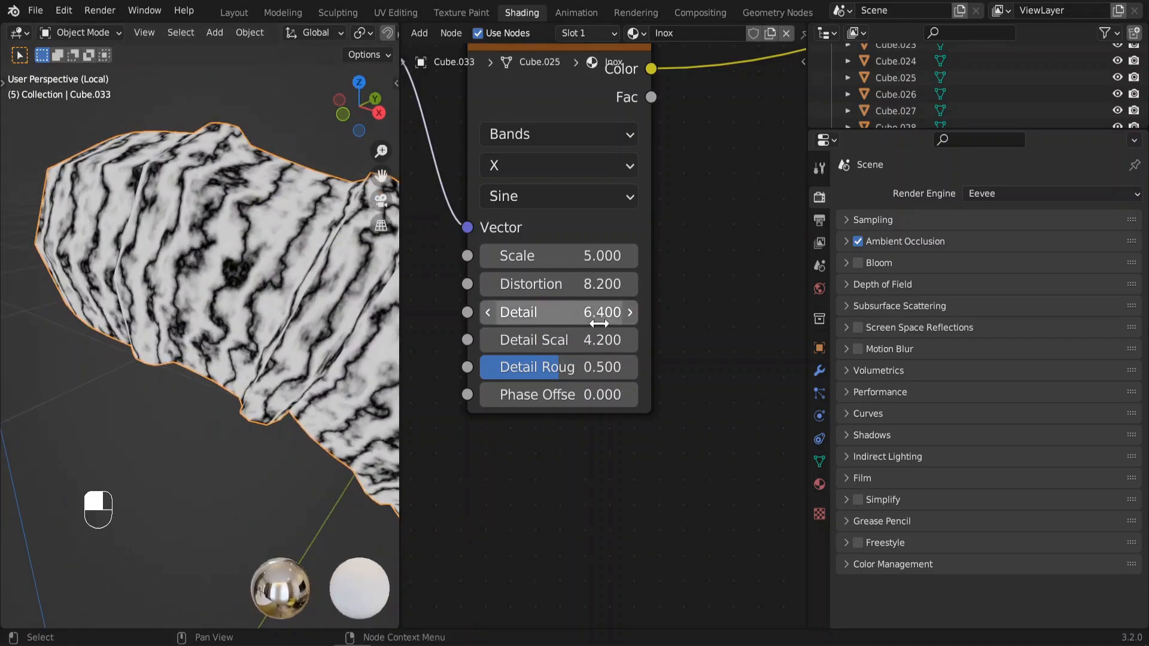
pyautogui.moveTo(616, 284); pyautogui.dragTo(557, 284)
pyautogui.moveTo(218, 352); pyautogui.dragTo(281, 296, button='middle')
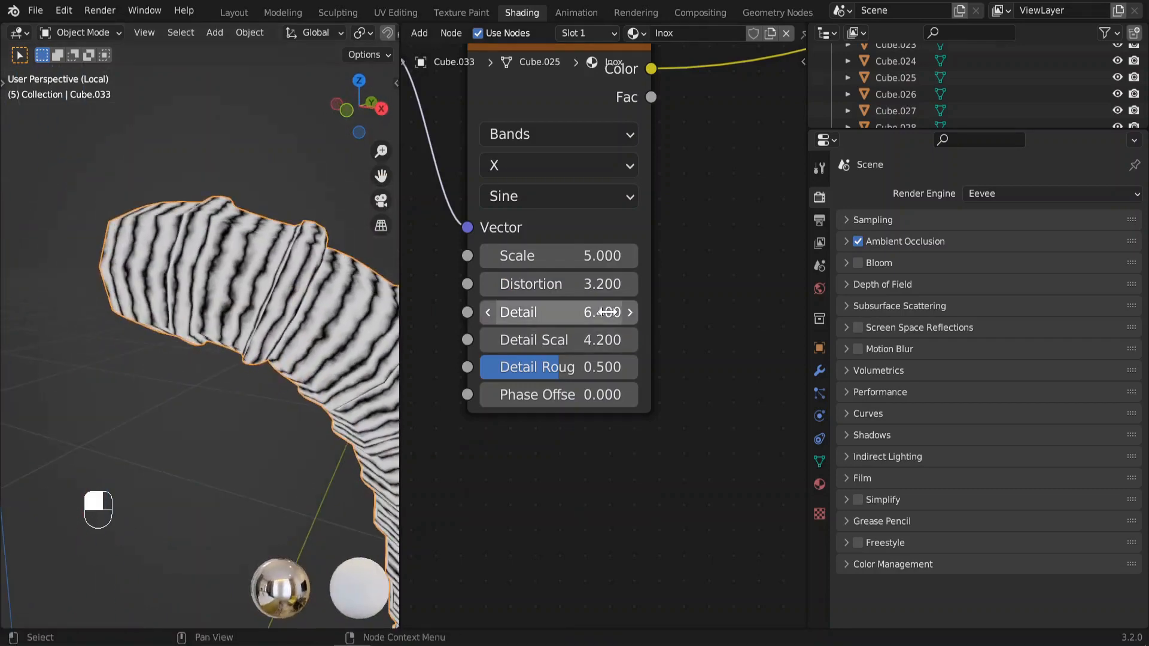
# Reduce the Wave Texture's Distortion to 2.1, check the arm, and widen the node editor
pyautogui.moveTo(625, 284); pyautogui.dragTo(601, 284)
pyautogui.moveTo(282, 328)
pyautogui.mouseDown(button='middle')
pyautogui.moveTo(313, 284)
pyautogui.moveTo(289, 310)
pyautogui.mouseUp(button='middle')
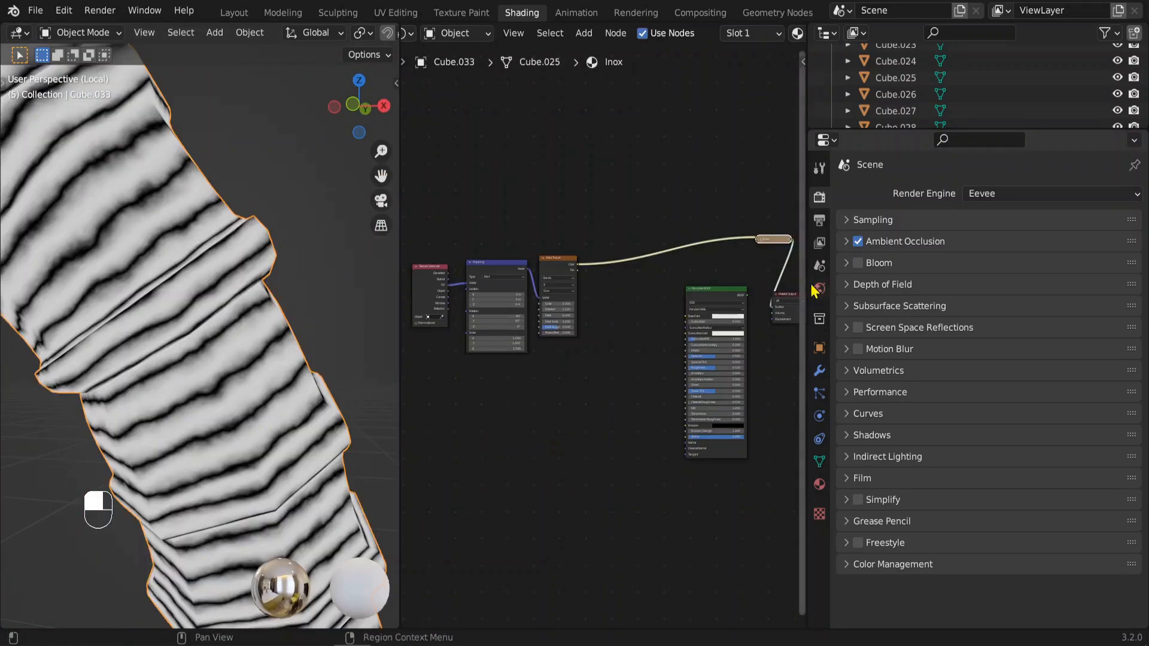
pyautogui.moveTo(805, 281); pyautogui.dragTo(948, 281)
pyautogui.scroll(4, 752, 261)
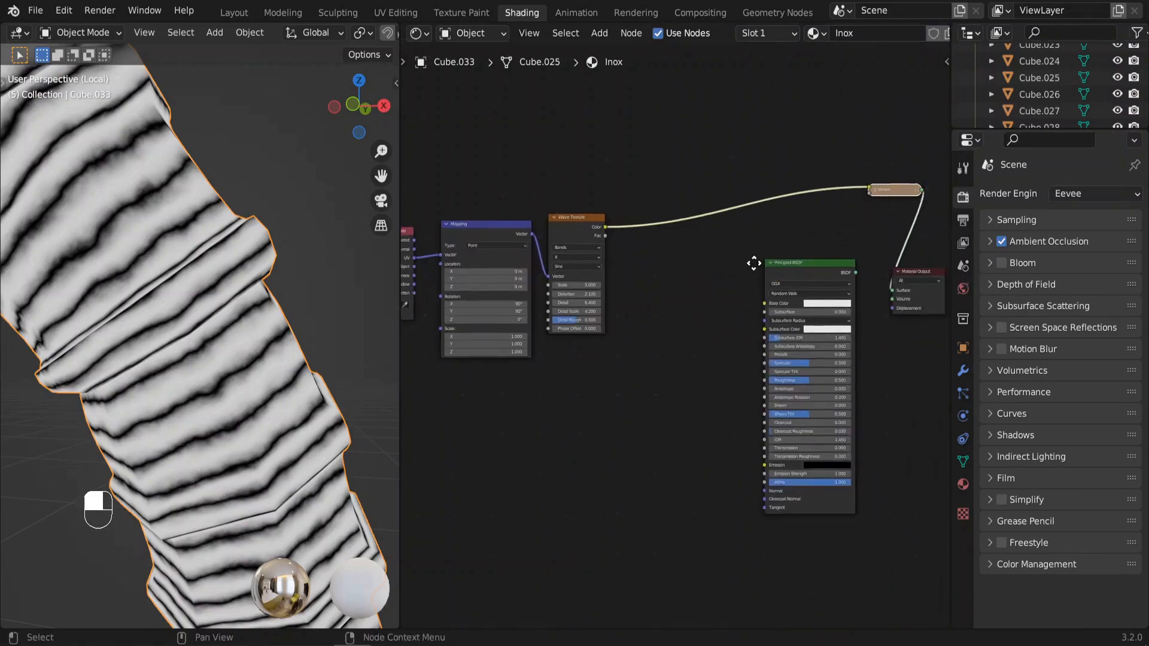
# Rearrange the Wave Texture, Principled BSDF and Viewer nodes to leave space between the texture and the shader
pyautogui.moveTo(835, 131); pyautogui.dragTo(822, 146)
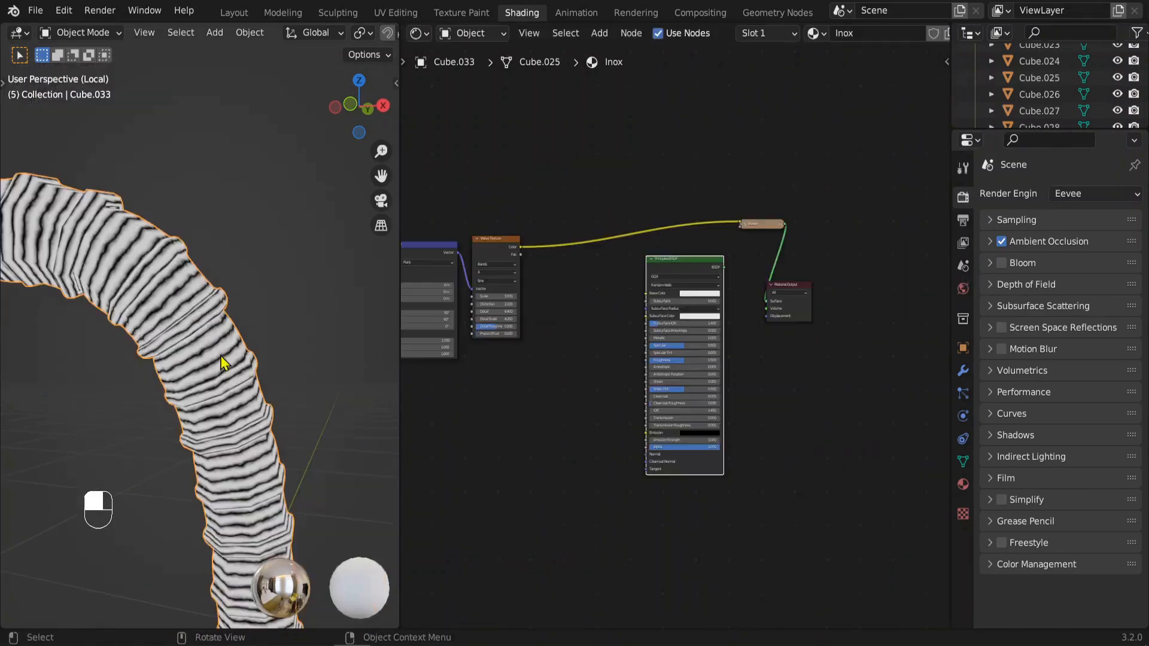
pyautogui.moveTo(682, 209); pyautogui.dragTo(685, 233)
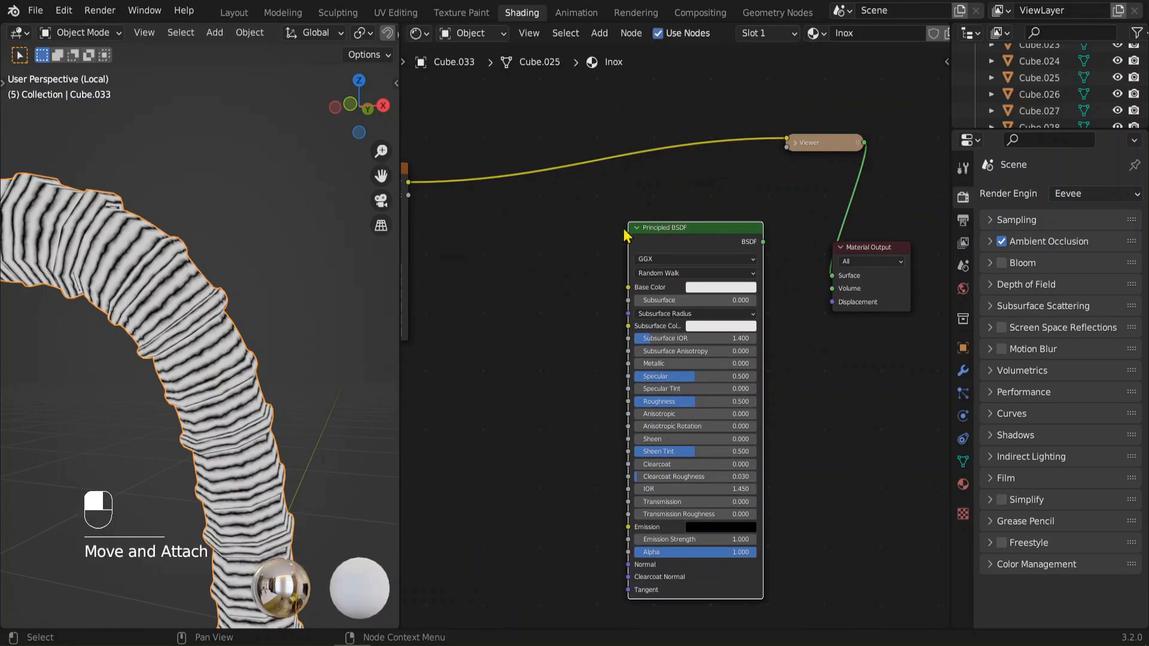
pyautogui.scroll(-5, 605, 247)
pyautogui.moveTo(553, 289); pyautogui.dragTo(631, 280, button='middle')
pyautogui.scroll(2, 592, 234)
pyautogui.scroll(1, 587, 226)
pyautogui.moveTo(510, 192); pyautogui.dragTo(533, 218)
pyautogui.moveTo(782, 247); pyautogui.dragTo(761, 239)
pyautogui.scroll(2, 706, 347)
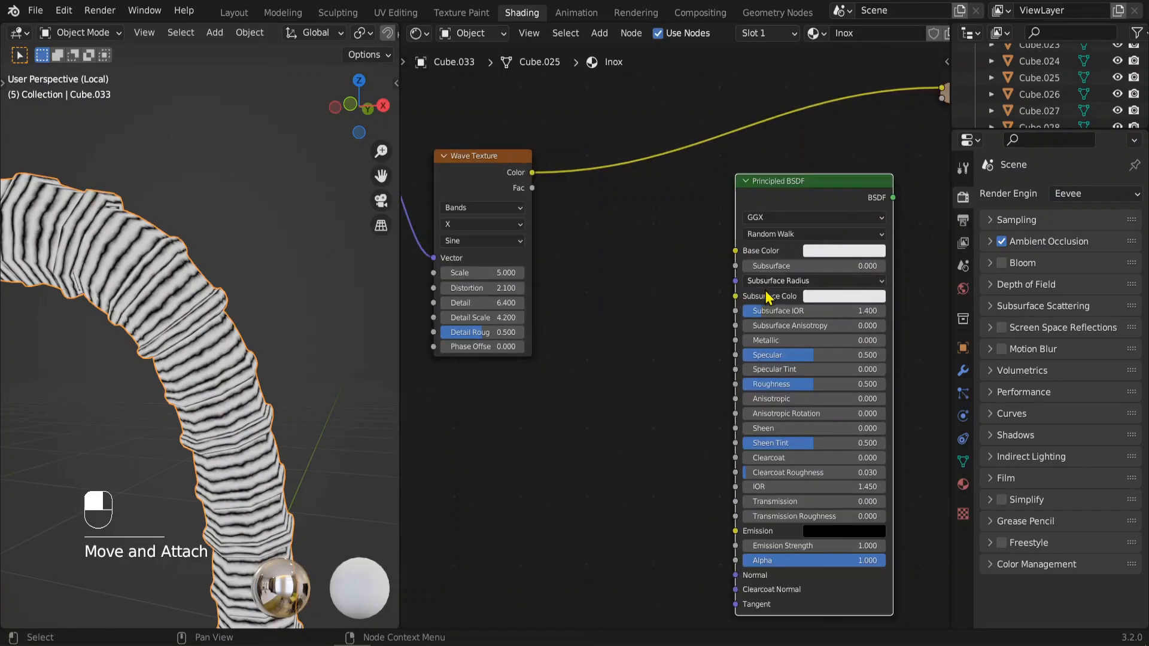
# Add a ColorRamp node between the Wave Texture and the Principled BSDF
pyautogui.click(599, 33)
pyautogui.moveTo(623, 143)
pyautogui.moveTo(636, 161)
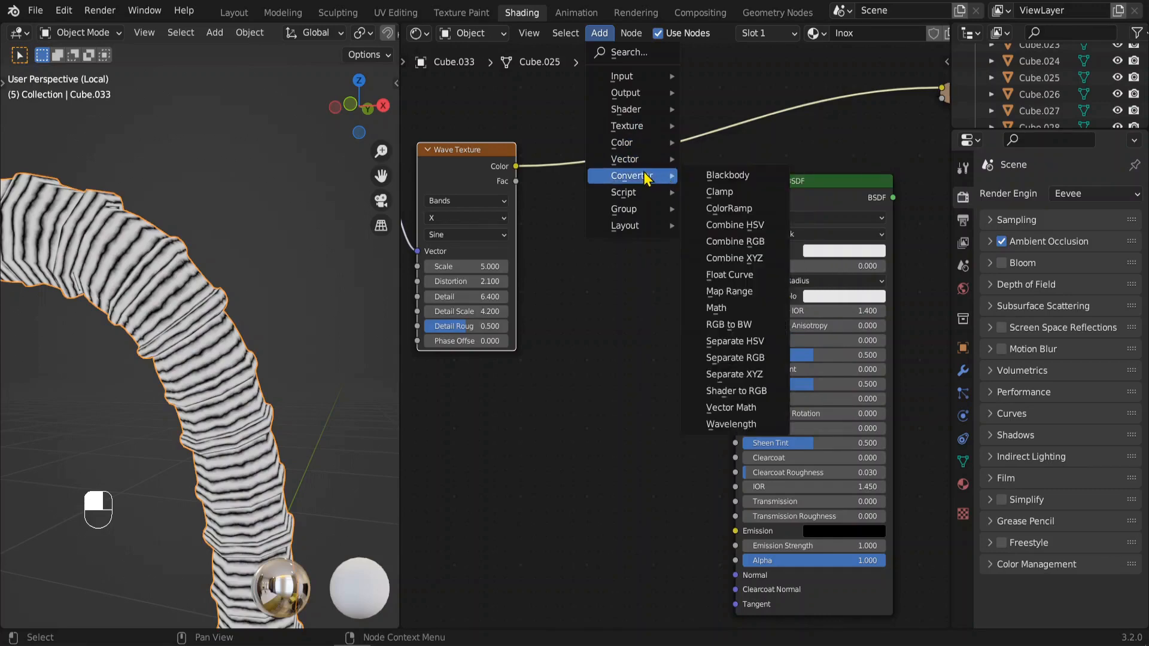
pyautogui.click(728, 208)
pyautogui.click(550, 210)
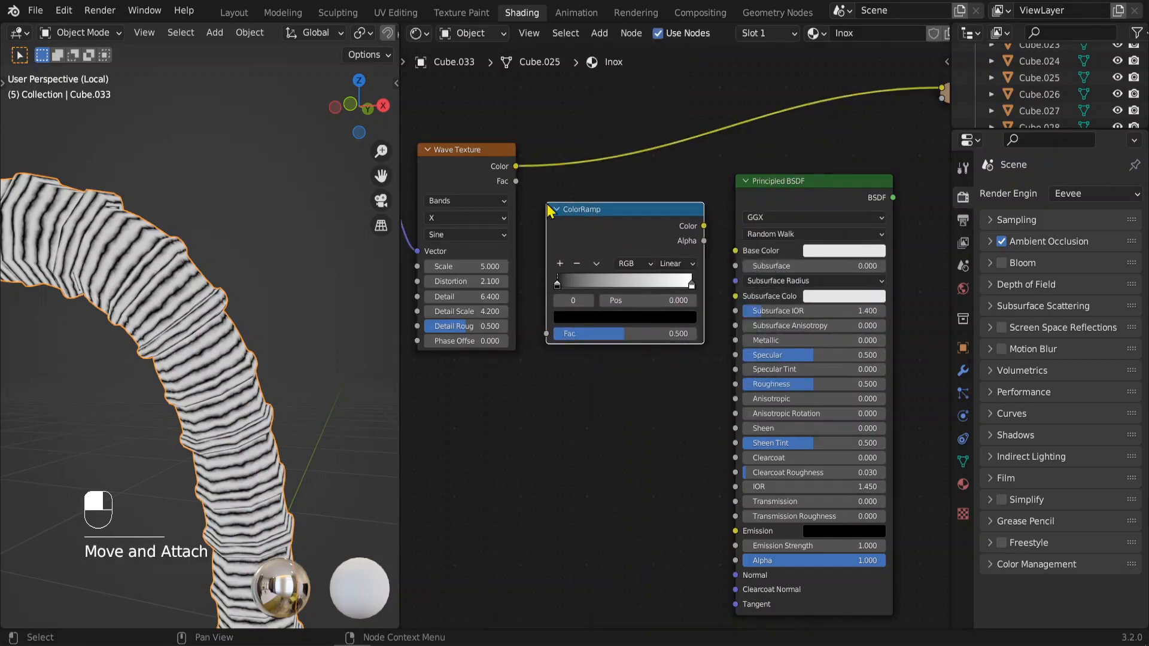
# Recolour the ColorRamp's stops, making the black one very dark blue and the white one light blue
pyautogui.click(567, 317)
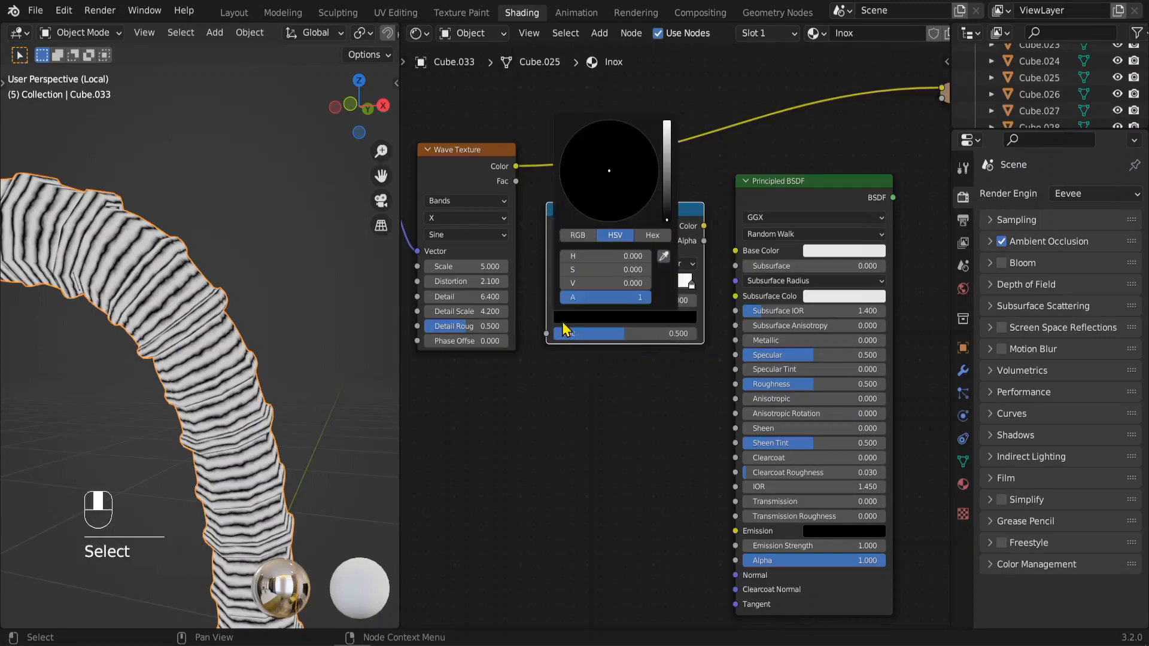
pyautogui.click(667, 207)
pyautogui.moveTo(627, 193); pyautogui.dragTo(614, 203)
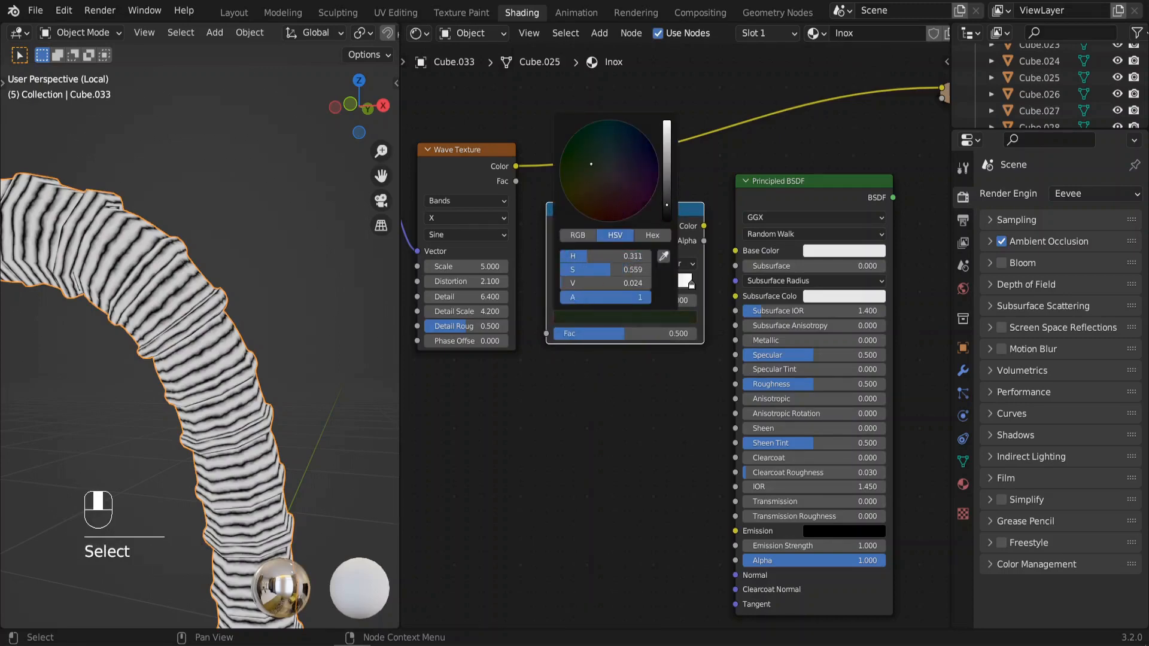
pyautogui.click(692, 286)
pyautogui.click(564, 321)
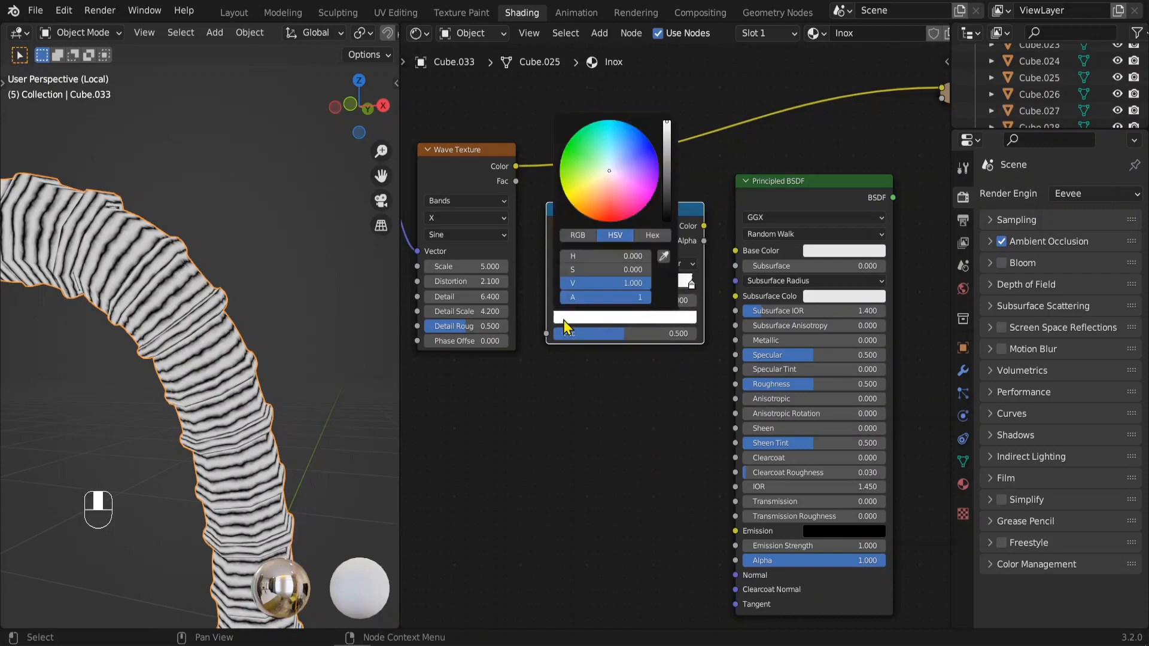
pyautogui.click(615, 158)
# Link the Wave Texture's Color to the ColorRamp's Fac and preview the ramp on the arm
pyautogui.moveTo(514, 170); pyautogui.dragTo(522, 193)
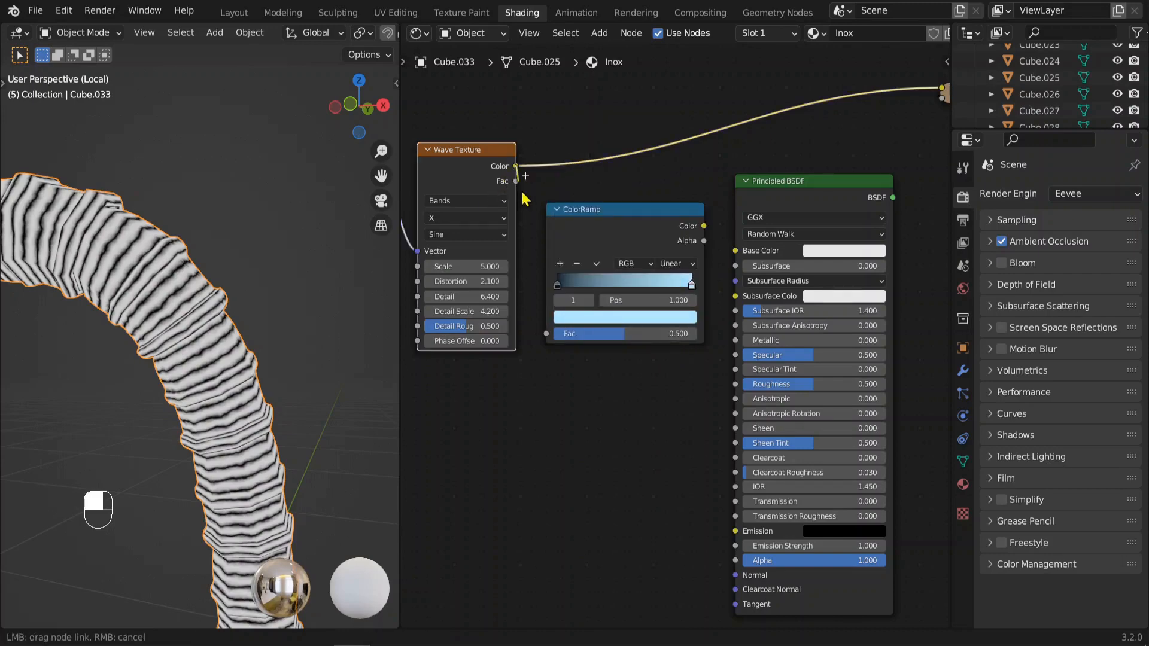
pyautogui.moveTo(547, 337); pyautogui.dragTo(547, 333)
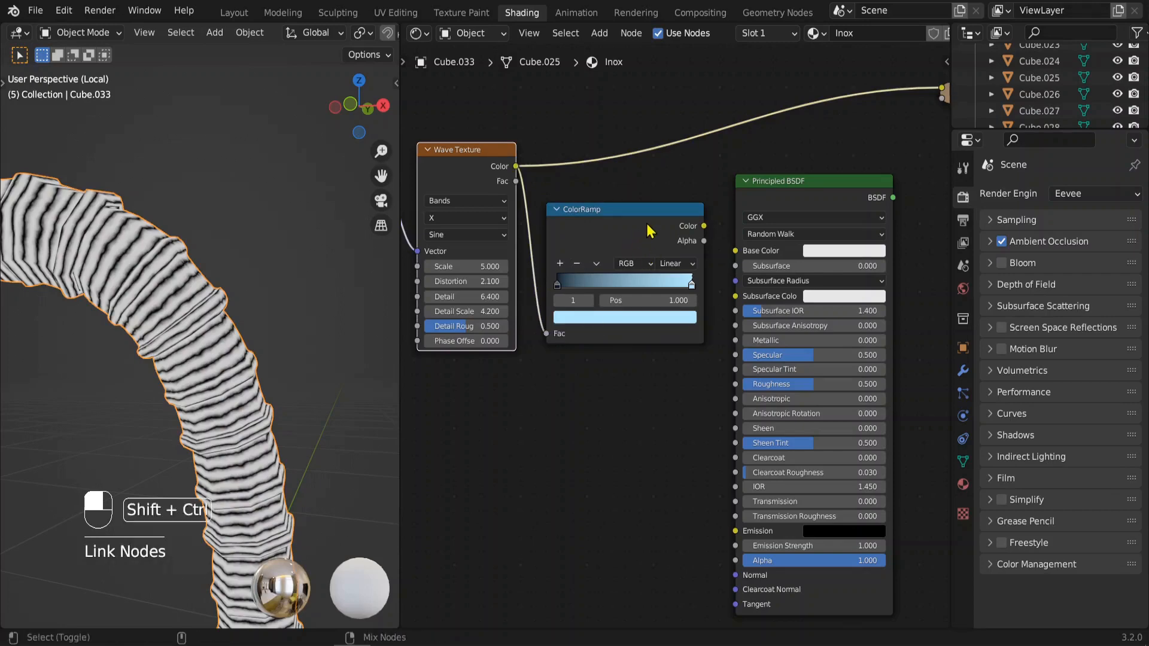
pyautogui.keyDown('ctrl'); pyautogui.keyDown('shift'); pyautogui.click(627, 224); pyautogui.keyUp('shift'); pyautogui.keyUp('ctrl')
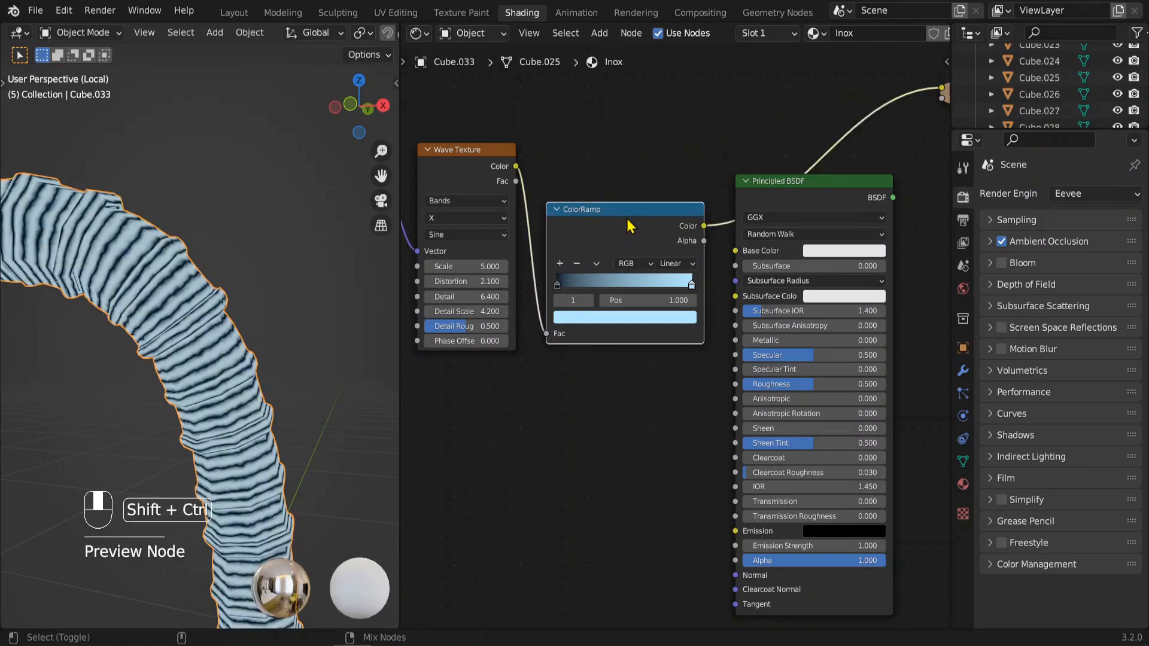
pyautogui.scroll(5, 203, 310)
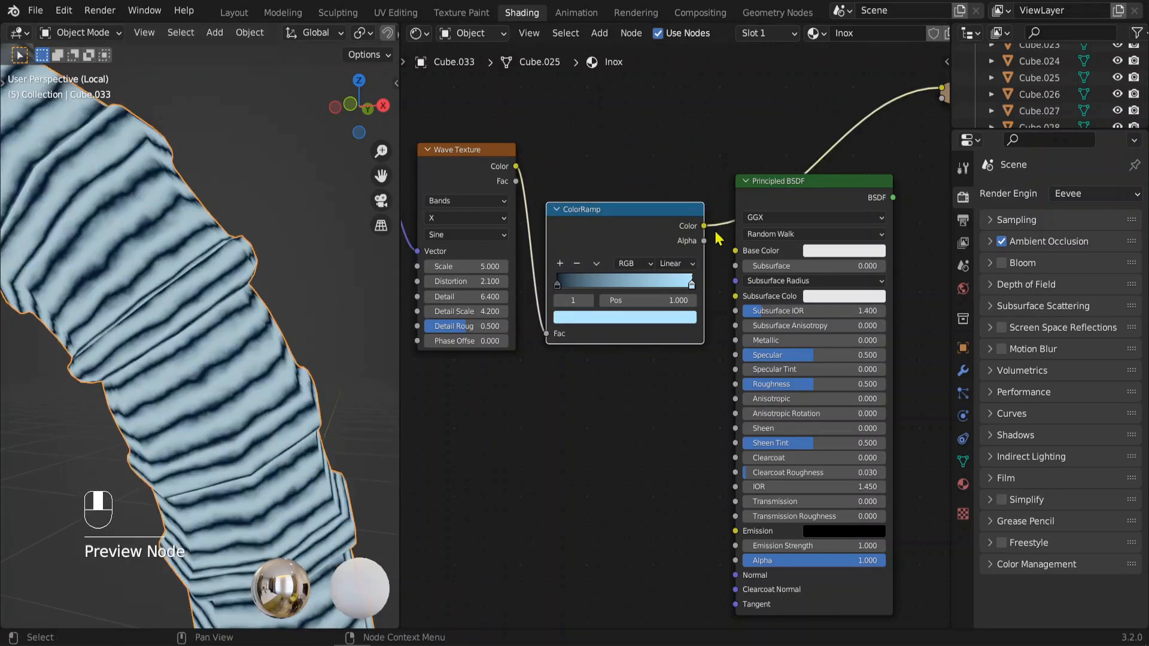
# Connect the ColorRamp's Color to the Principled BSDF's Base Color and preview the shader on the arm
pyautogui.moveTo(706, 227); pyautogui.dragTo(735, 251)
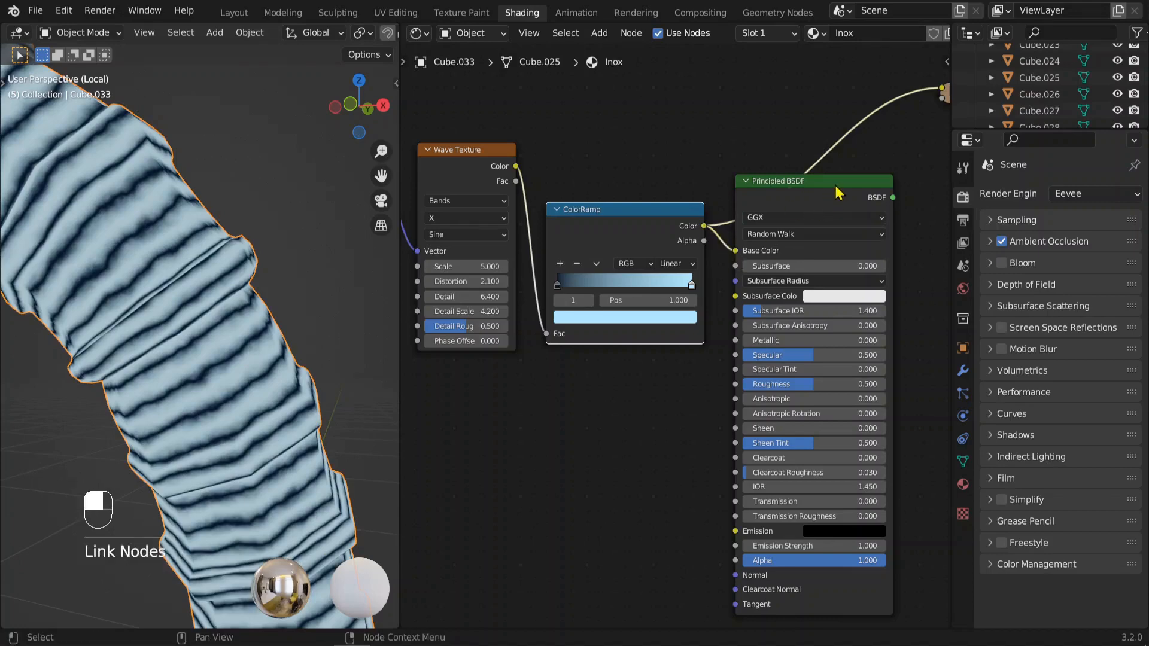
pyautogui.keyDown('ctrl'); pyautogui.keyDown('shift'); pyautogui.click(836, 190); pyautogui.keyUp('shift'); pyautogui.keyUp('ctrl')
pyautogui.scroll(-2, 820, 200)
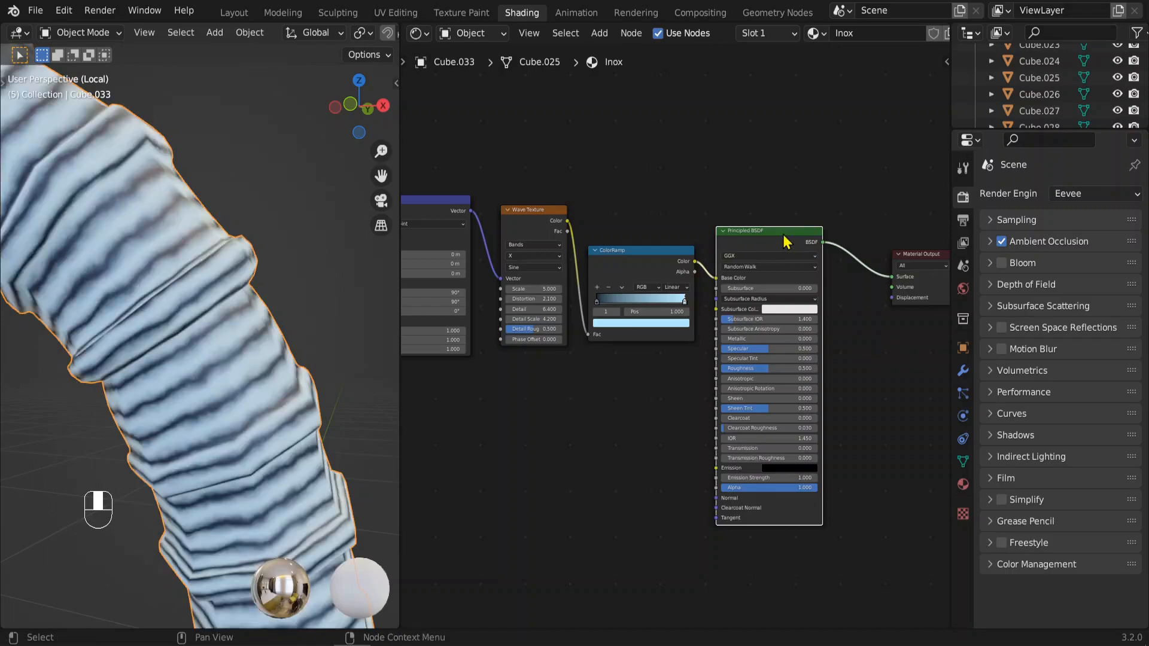
pyautogui.moveTo(241, 274); pyautogui.dragTo(311, 245, button='middle')
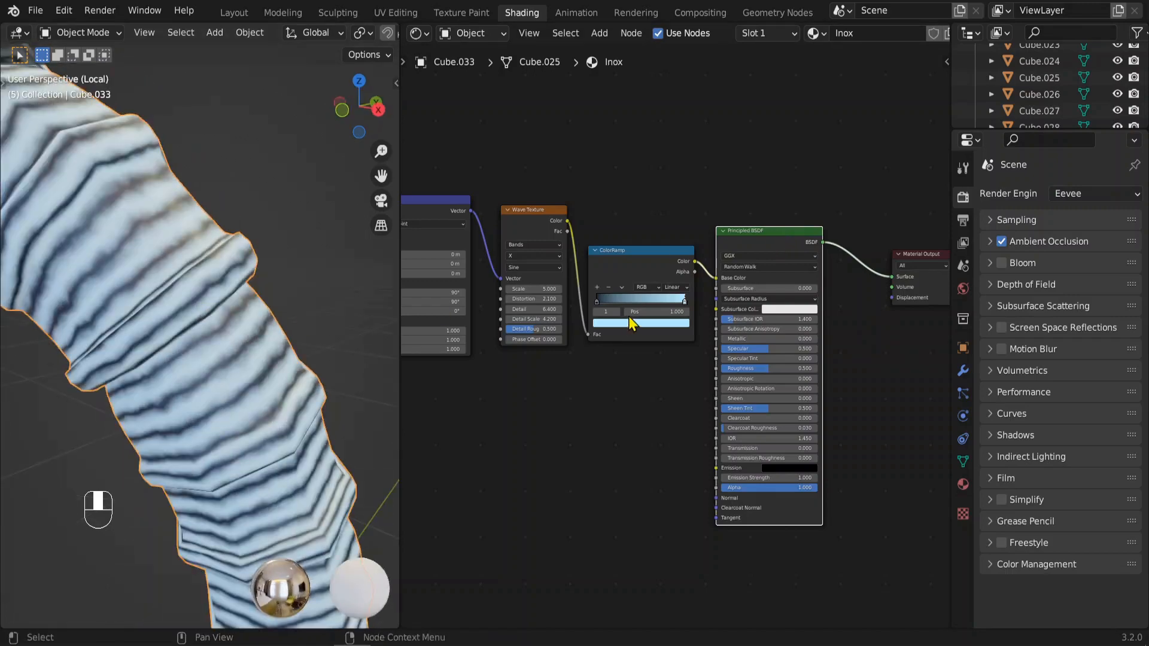
# Add a middle stop to the ColorRamp at position 0.442, colour it purple, and inspect the arm
pyautogui.scroll(2, 658, 323)
pyautogui.click(560, 263)
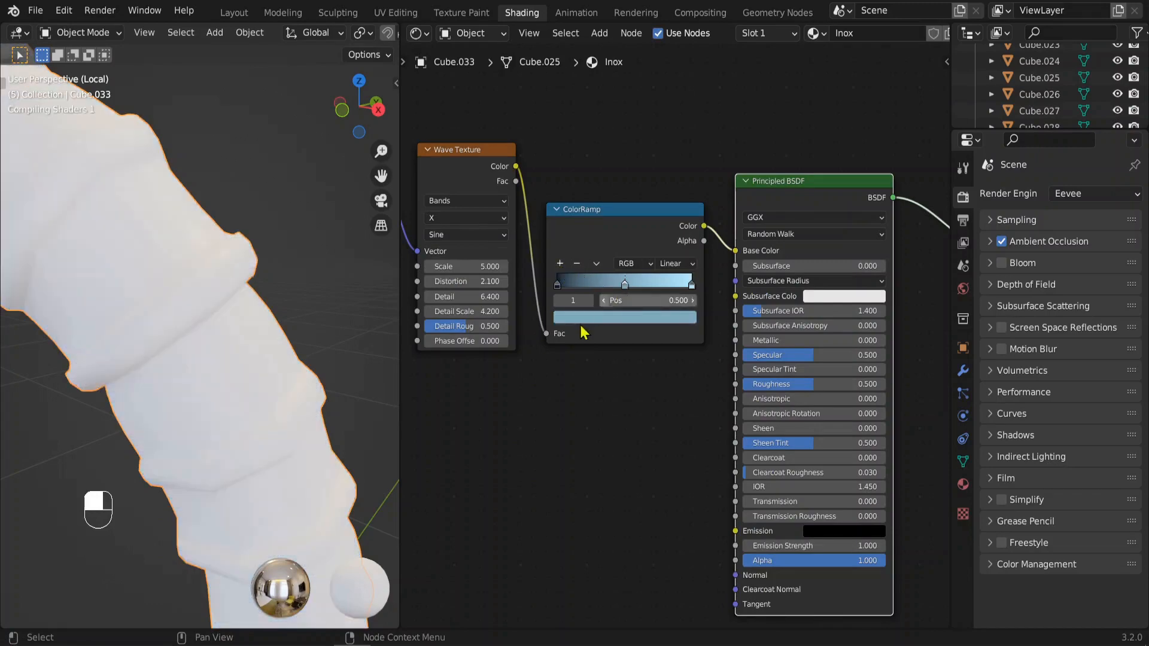
pyautogui.click(574, 320)
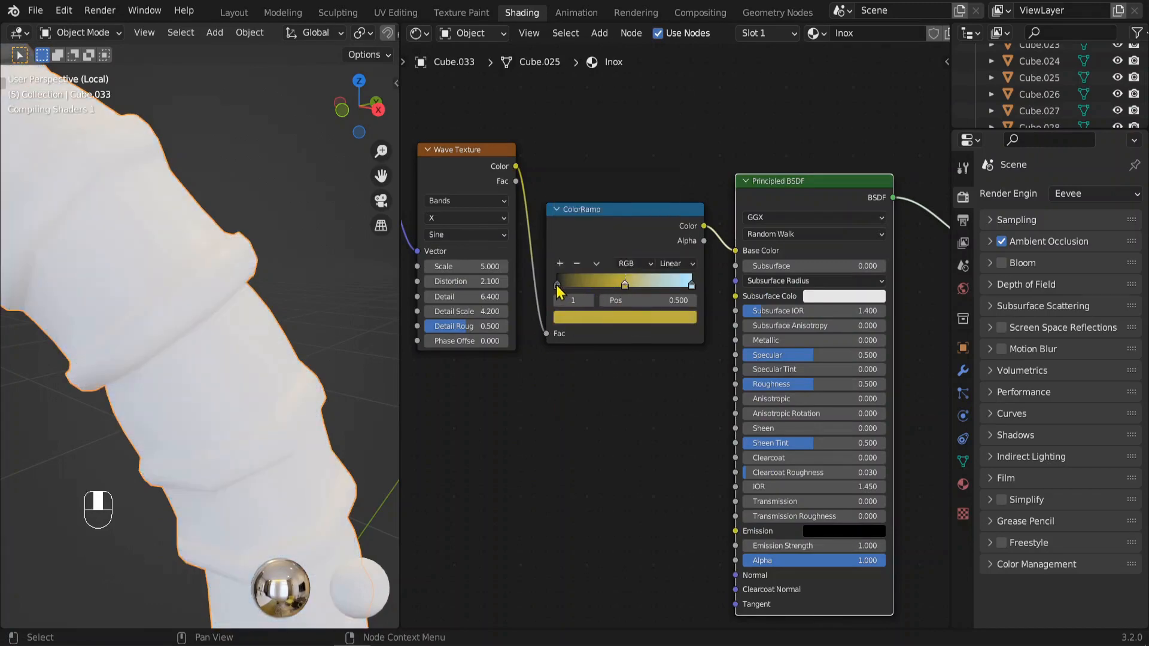
pyautogui.moveTo(628, 286)
pyautogui.mouseDown()
pyautogui.moveTo(658, 297)
pyautogui.moveTo(619, 287)
pyautogui.mouseUp()
pyautogui.click(593, 316)
pyautogui.moveTo(585, 160)
pyautogui.mouseDown()
pyautogui.moveTo(589, 146)
pyautogui.moveTo(588, 157)
pyautogui.mouseUp()
pyautogui.scroll(-2, 316, 370)
pyautogui.scroll(-5, 335, 369)
pyautogui.moveTo(351, 361); pyautogui.dragTo(326, 356, button='middle')
pyautogui.scroll(4, 625, 283)
pyautogui.scroll(-5, 630, 285)
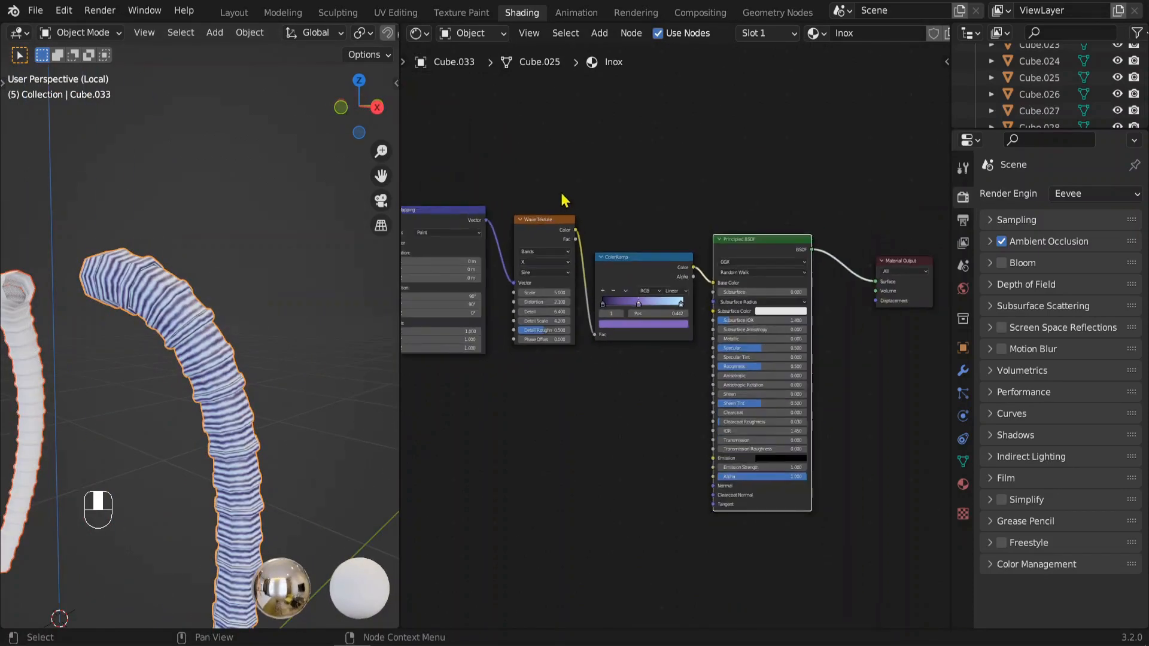
# Move the Texture Coordinate, Mapping and Wave Texture nodes together to a lower place in the node tree
pyautogui.moveTo(575, 184); pyautogui.dragTo(363, 368)
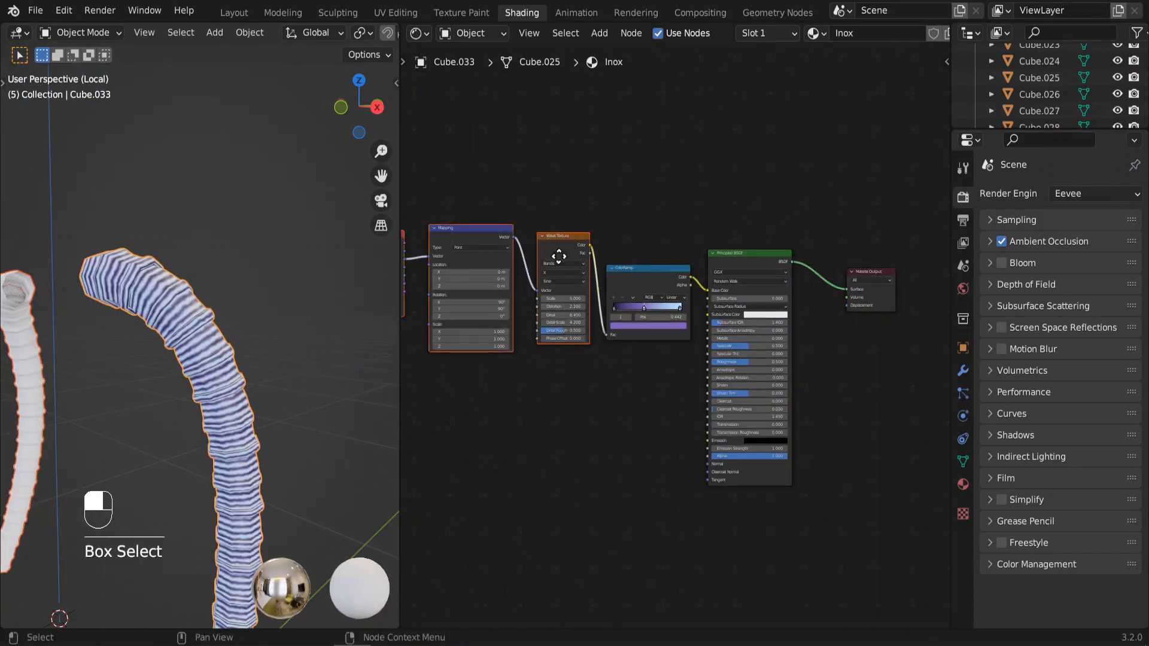
pyautogui.moveTo(558, 256); pyautogui.dragTo(564, 371)
pyautogui.scroll(3, 755, 413)
# Try a Roughness of 0.445 on the Principled BSDF
pyautogui.moveTo(733, 302); pyautogui.dragTo(772, 301)
pyautogui.scroll(6, 244, 382)
pyautogui.scroll(-2, 592, 294)
# Add a second ColorRamp node directly below the first one
pyautogui.hotkey('shift', 'a')
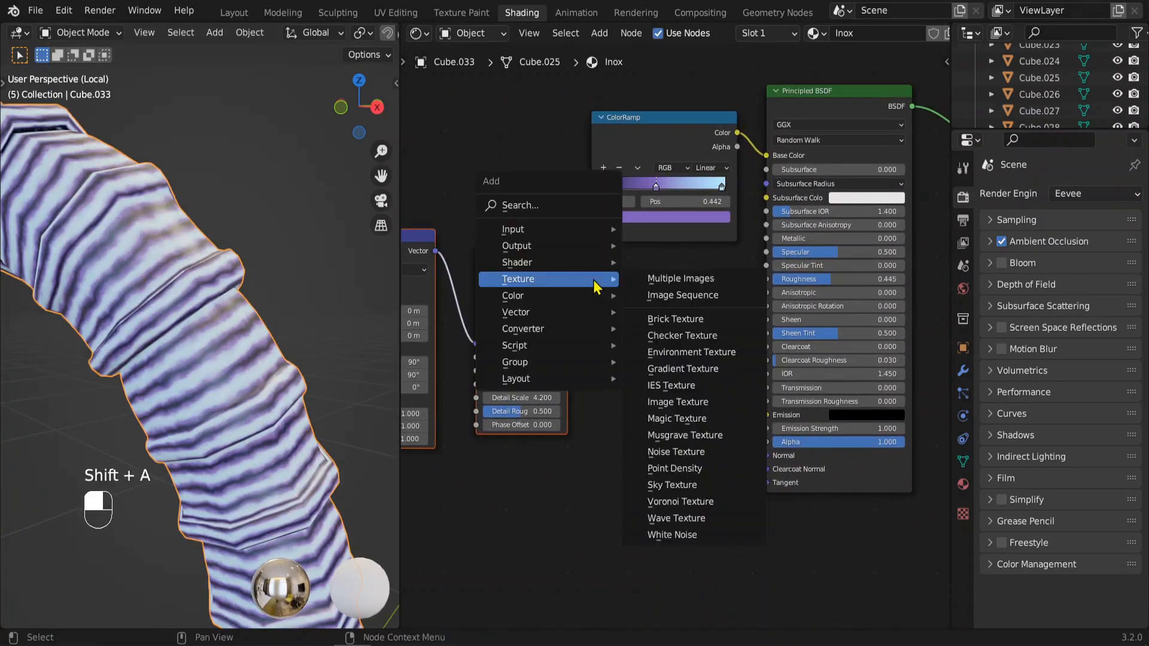
pyautogui.moveTo(569, 329)
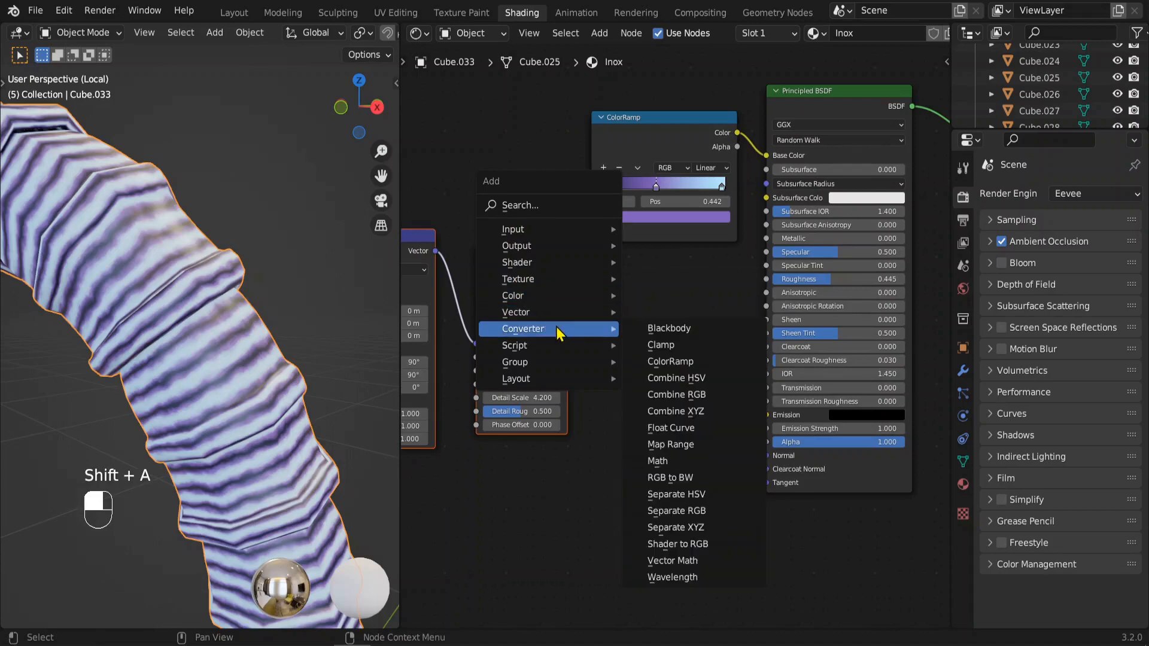
pyautogui.click(680, 368)
pyautogui.click(592, 270)
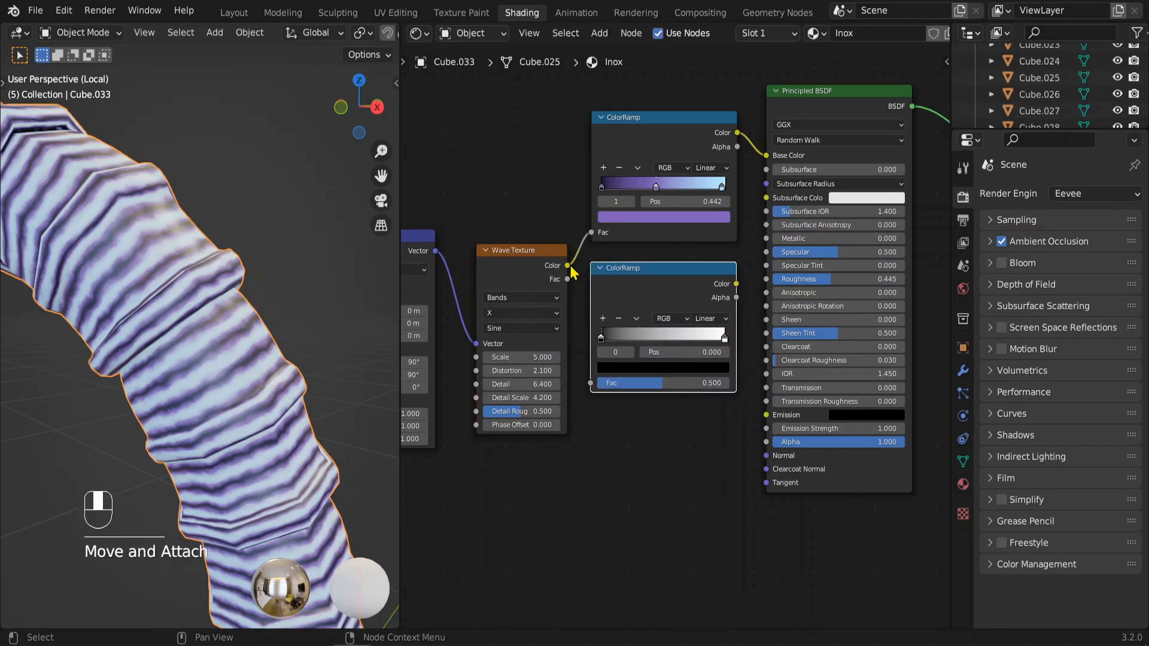
# Link the Wave Texture's Color through the second ColorRamp to the Principled BSDF's Roughness and inspect the highlights
pyautogui.moveTo(567, 266); pyautogui.dragTo(582, 331)
pyautogui.moveTo(589, 386); pyautogui.dragTo(591, 384)
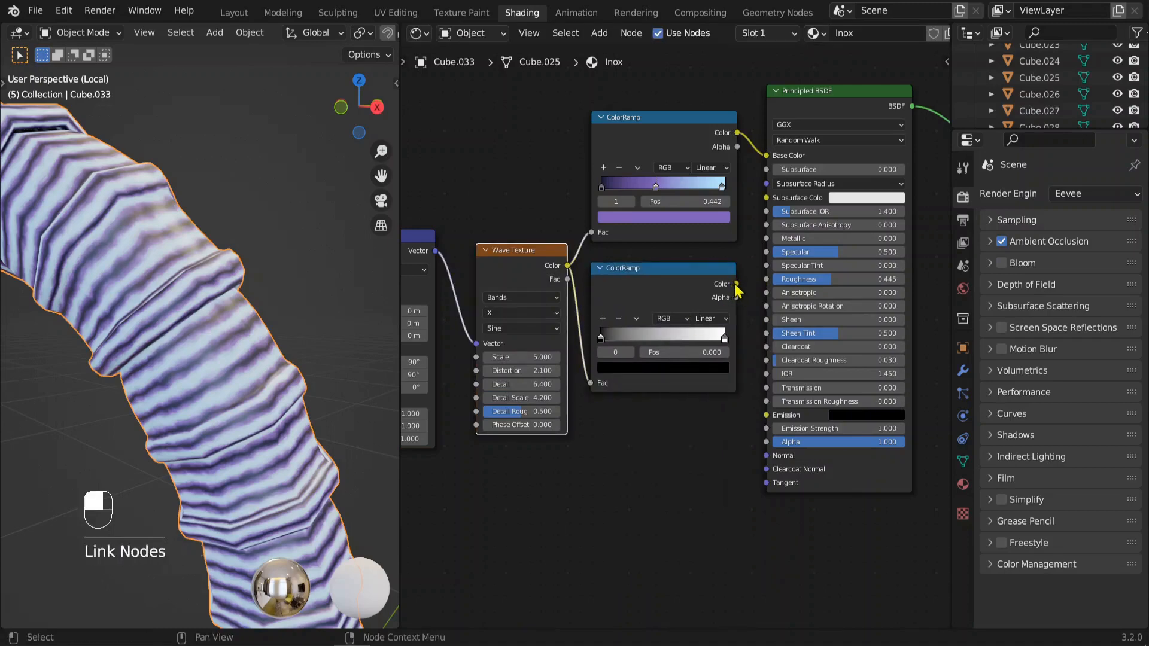
pyautogui.click(734, 287)
pyautogui.moveTo(804, 290); pyautogui.dragTo(802, 286)
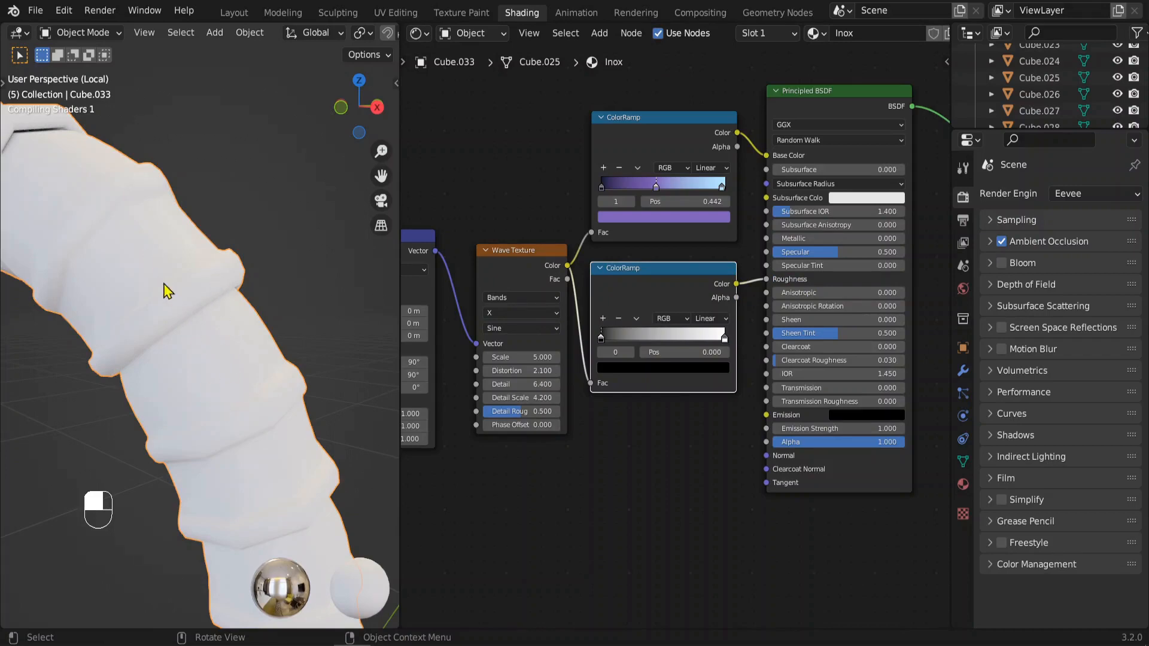
pyautogui.scroll(4, 264, 350)
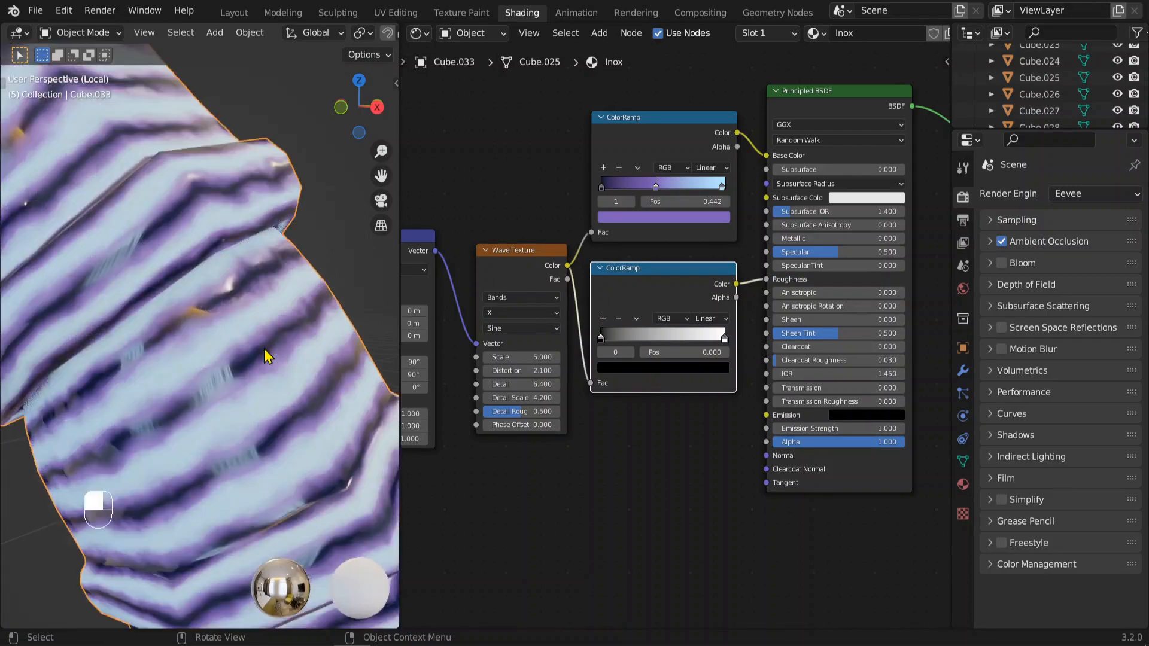
pyautogui.moveTo(249, 334); pyautogui.dragTo(235, 275, button='middle')
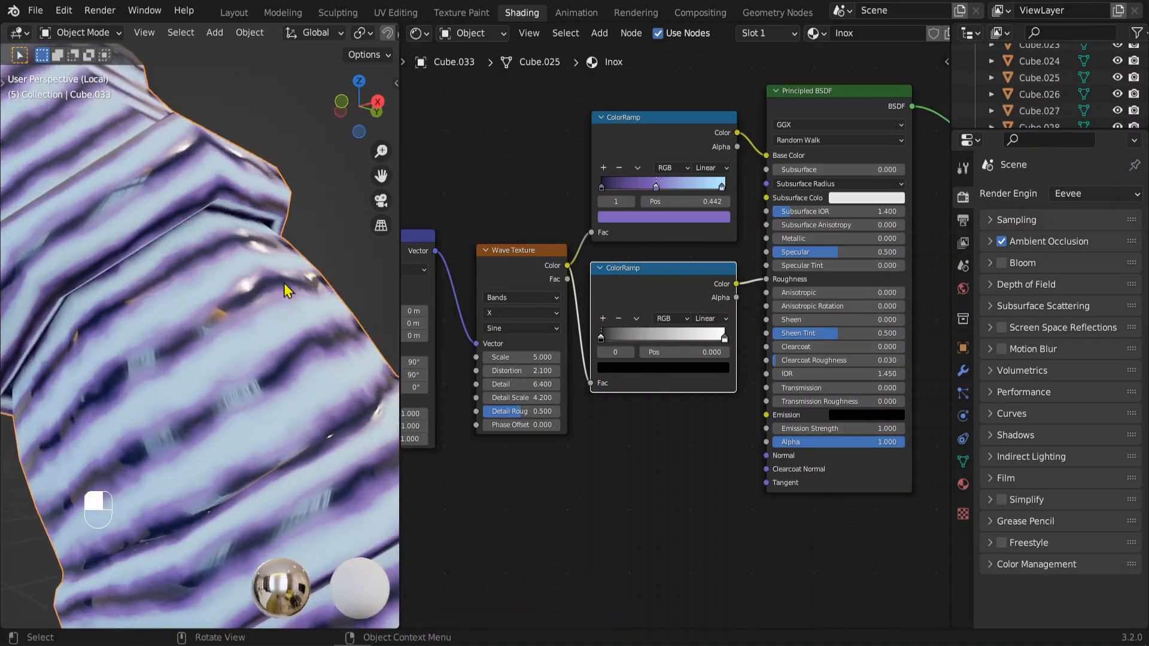
# Reverse the Roughness ramp, with the white stop at 0.000 and the black stop at 1.000, and check the arm
pyautogui.moveTo(602, 339)
pyautogui.mouseDown()
pyautogui.moveTo(609, 353)
pyautogui.moveTo(639, 348)
pyautogui.mouseUp()
pyautogui.moveTo(724, 340); pyautogui.dragTo(574, 348)
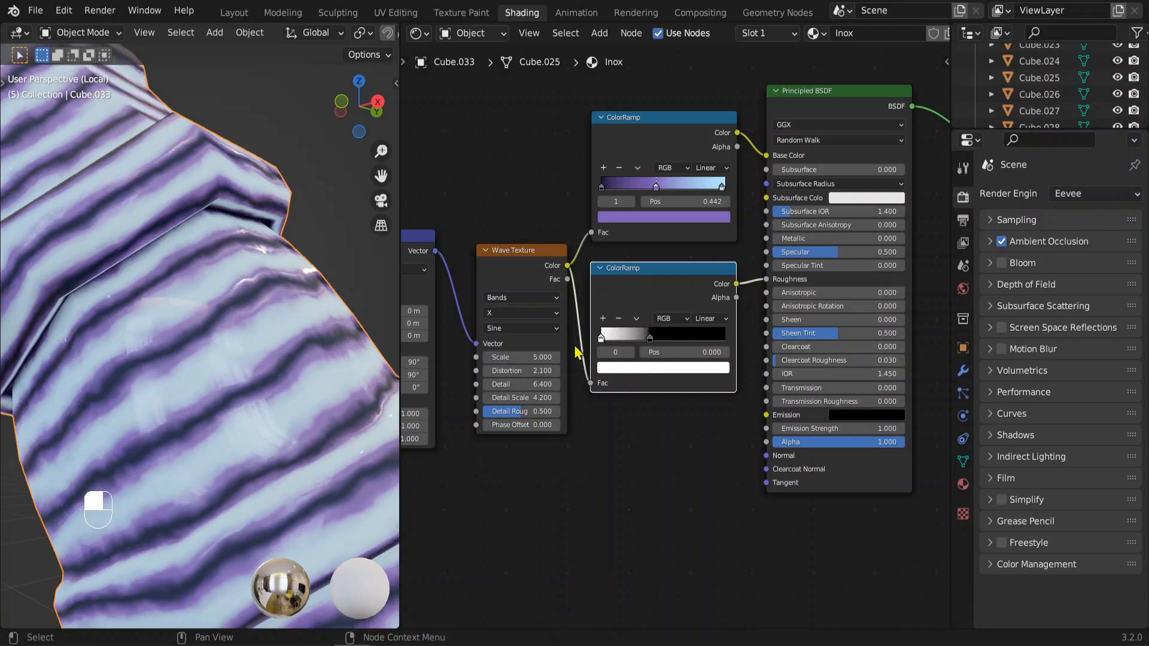
pyautogui.moveTo(649, 341); pyautogui.dragTo(742, 344)
pyautogui.moveTo(335, 341); pyautogui.dragTo(262, 290, button='middle')
pyautogui.scroll(-3, 262, 289)
pyautogui.scroll(5, 674, 341)
pyautogui.moveTo(664, 352); pyautogui.dragTo(647, 329, button='middle')
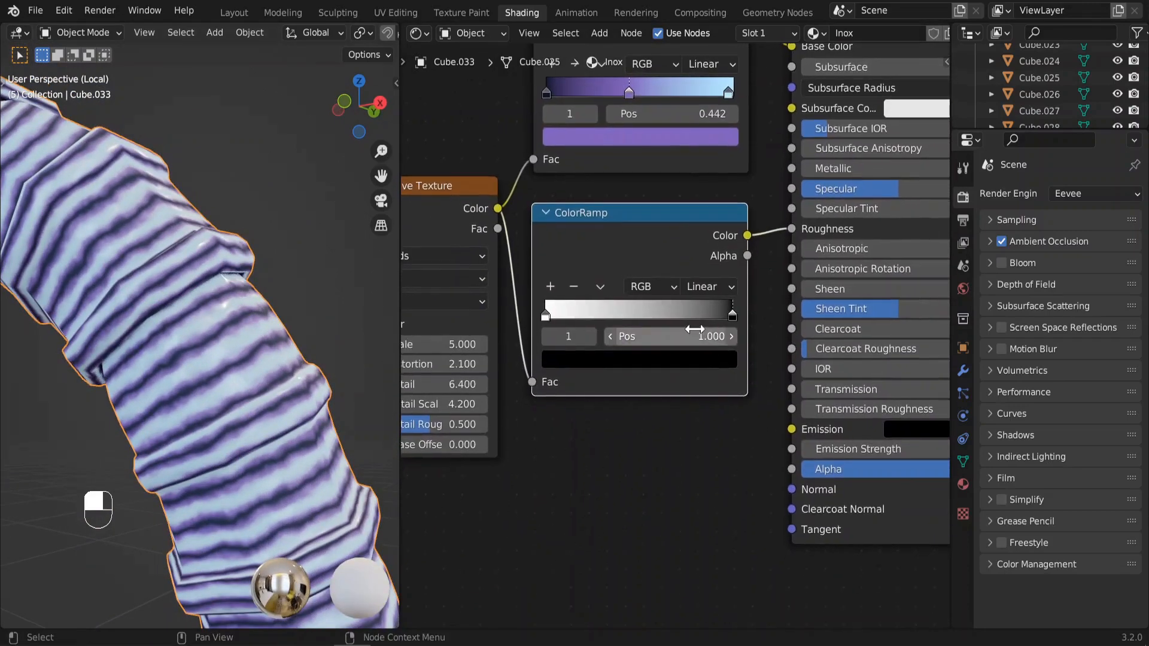
# Place the roughness ColorRamp's stops at 0.010 and 0.990, and lighten the black end stop to mid grey
pyautogui.moveTo(560, 319); pyautogui.dragTo(568, 323)
pyautogui.moveTo(731, 317)
pyautogui.mouseDown()
pyautogui.moveTo(693, 320)
pyautogui.moveTo(752, 315)
pyautogui.mouseUp()
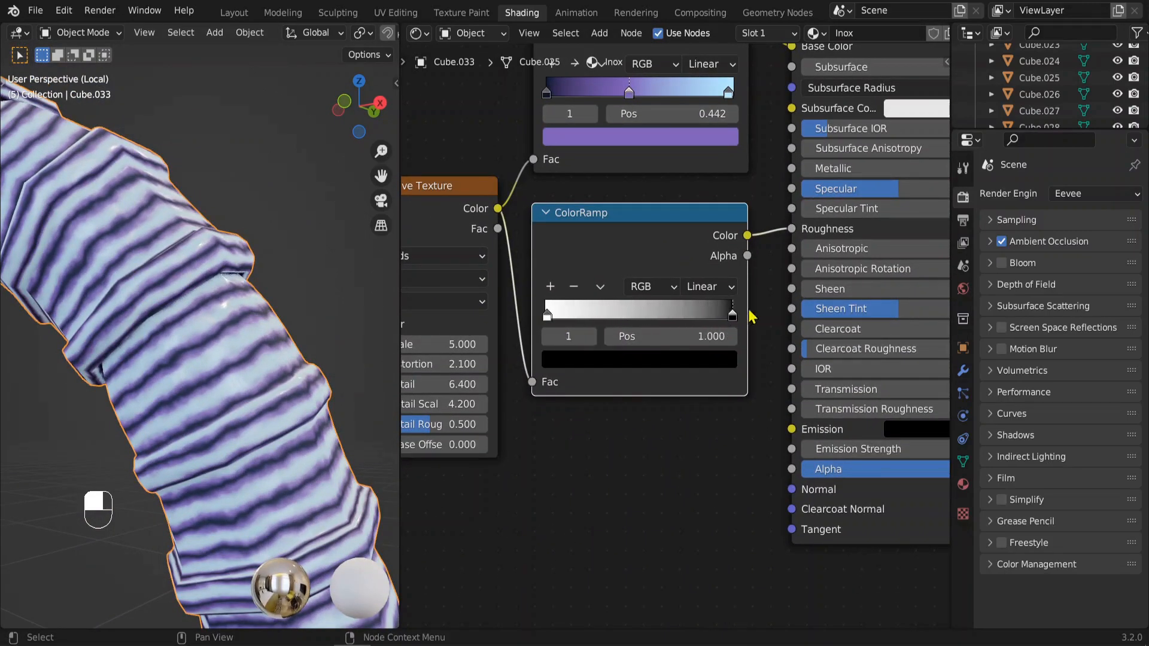
pyautogui.click(554, 362)
pyautogui.moveTo(698, 227); pyautogui.dragTo(696, 151)
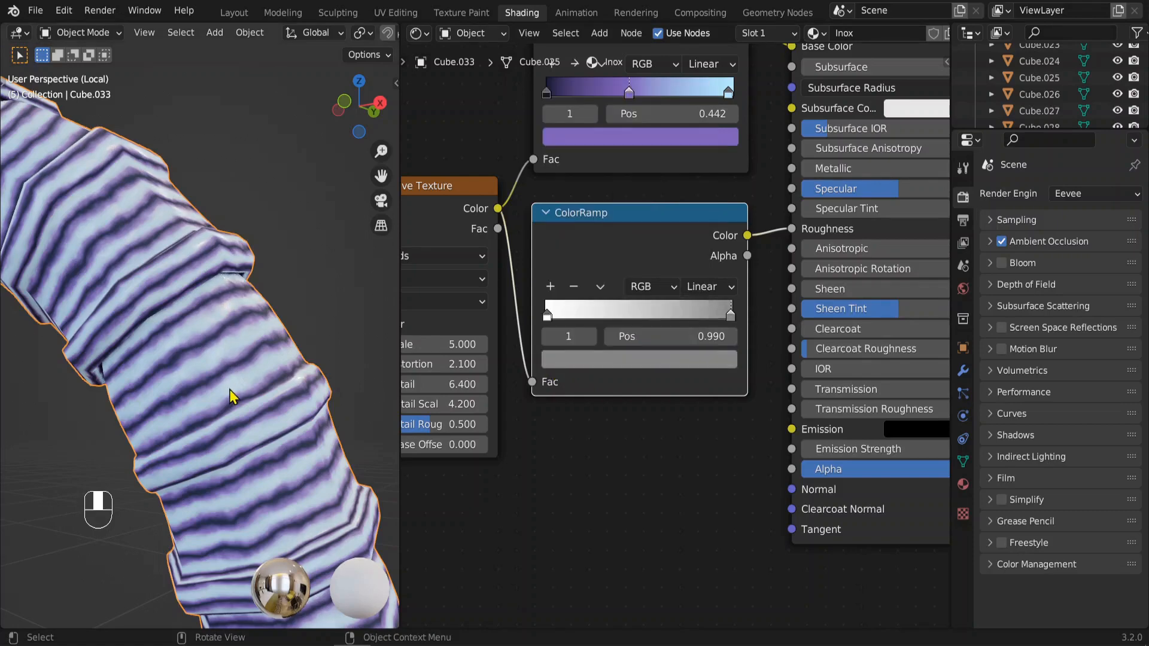
pyautogui.moveTo(230, 390); pyautogui.dragTo(300, 284, button='middle')
pyautogui.scroll(3, 281, 294)
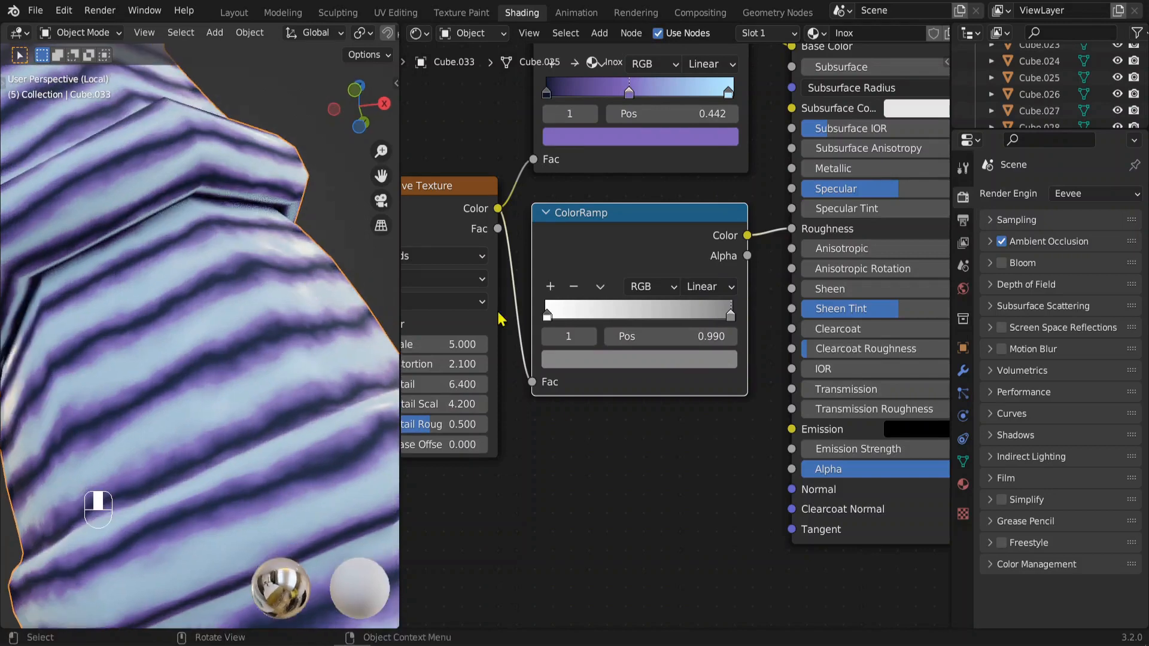
# Darken the roughness ColorRamp's white start stop to a neutral grey with a value of 0.458
pyautogui.click(548, 317)
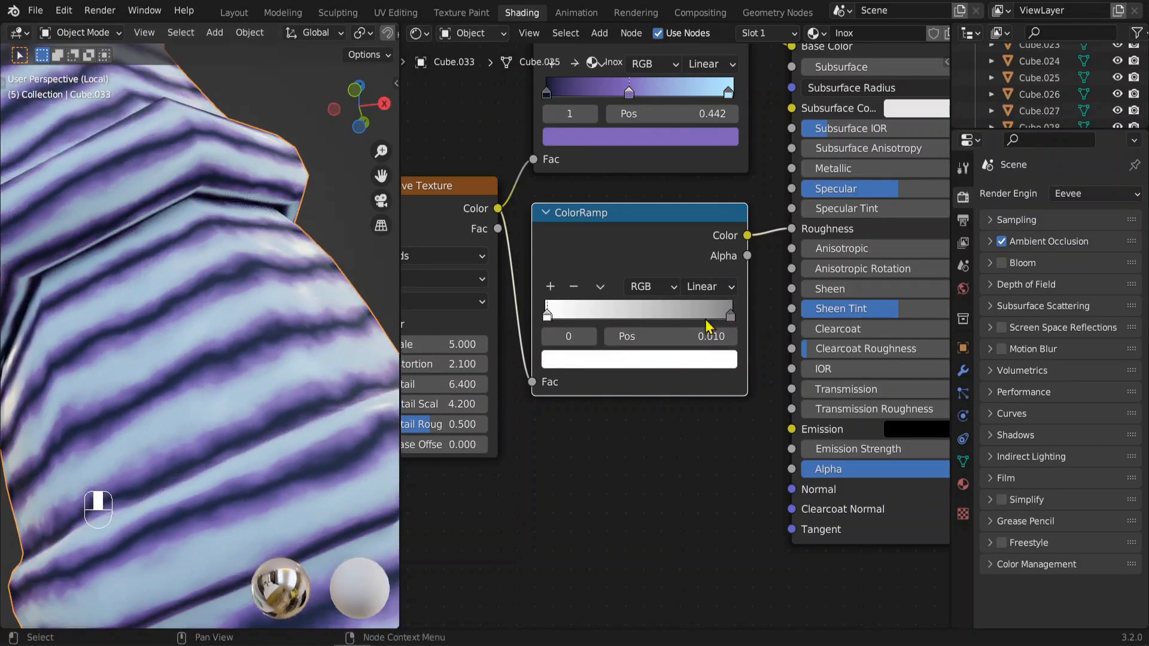
pyautogui.click(617, 360)
pyautogui.moveTo(696, 96); pyautogui.dragTo(696, 112)
pyautogui.click(546, 363)
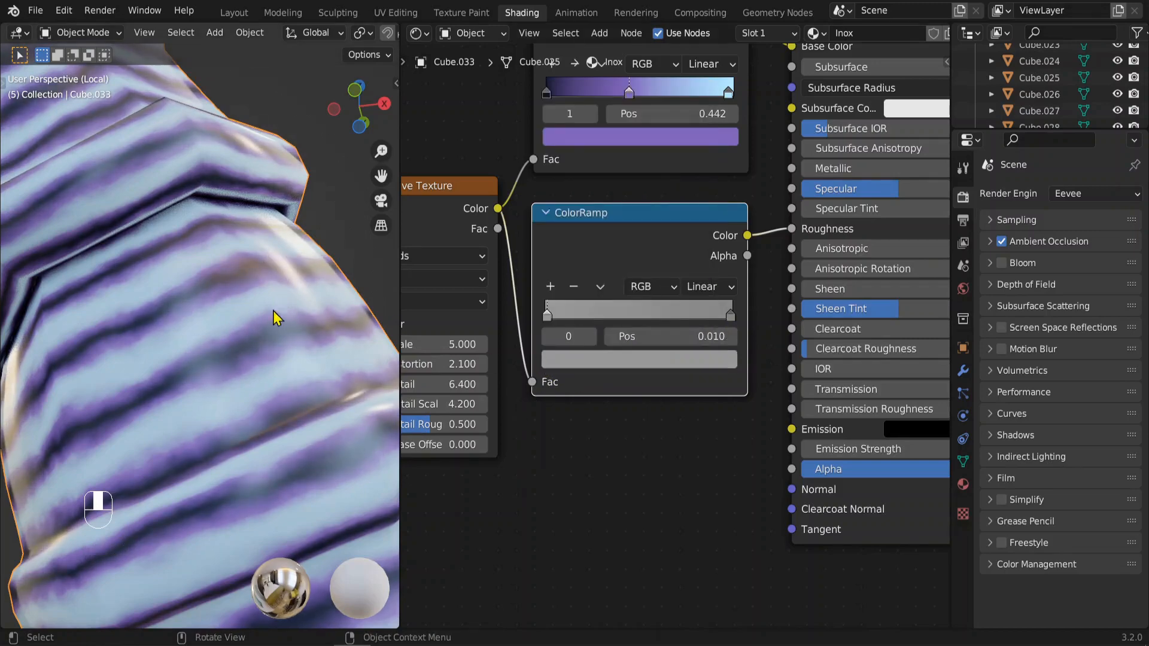
pyautogui.moveTo(275, 317); pyautogui.dragTo(267, 405, button='middle')
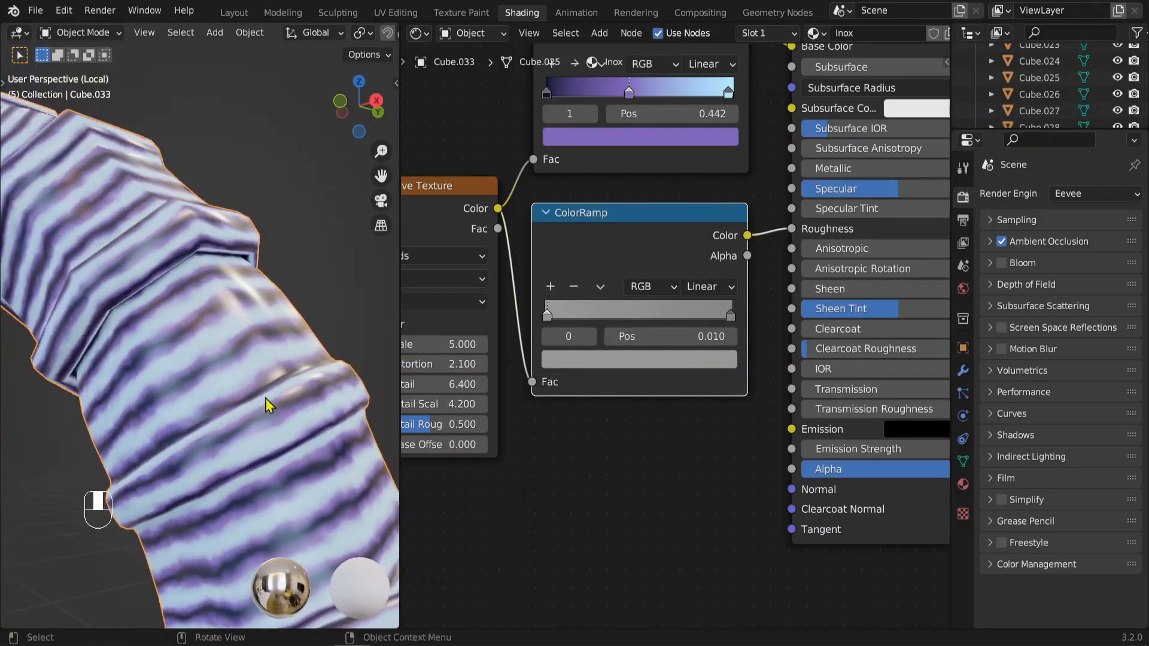
pyautogui.click(557, 363)
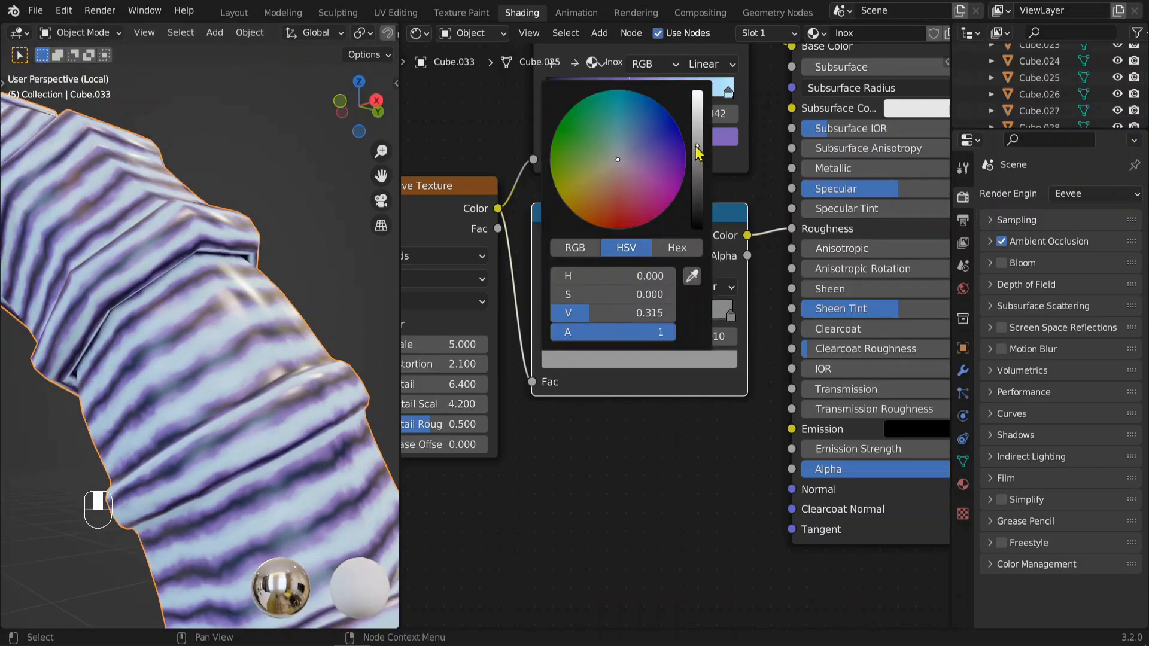
pyautogui.moveTo(697, 148); pyautogui.dragTo(697, 129)
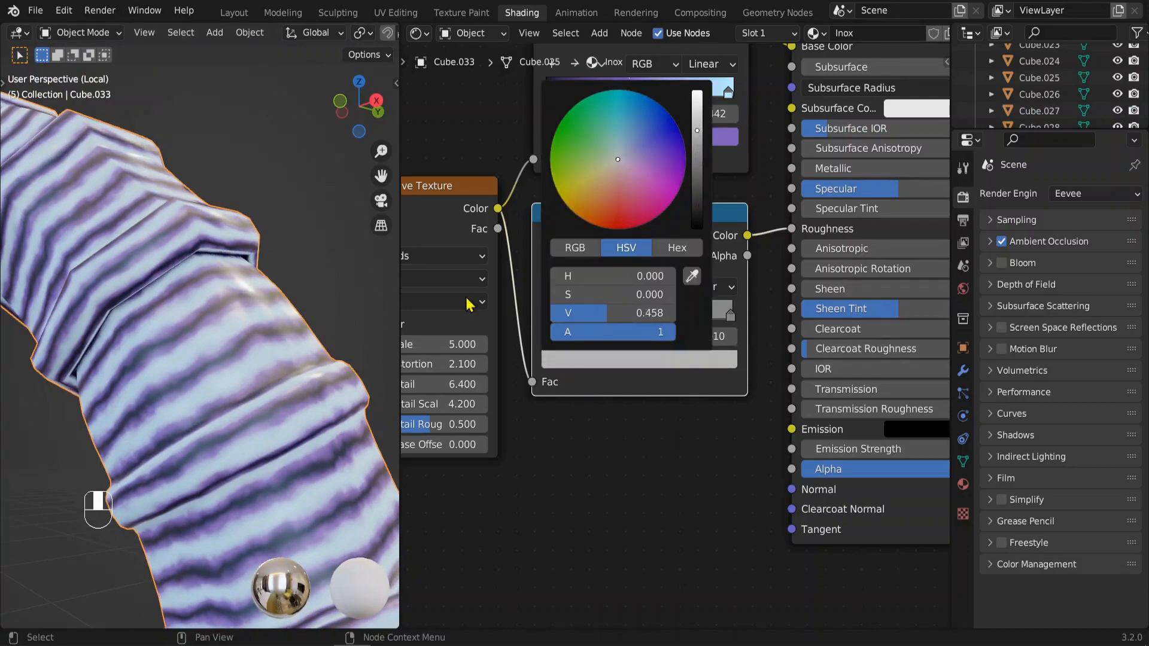
# Examine the sheen of the striped segmented mesh from several angles, both close up and from farther away
pyautogui.moveTo(236, 397); pyautogui.dragTo(214, 371, button='middle')
pyautogui.scroll(-5, 242, 433)
pyautogui.scroll(5, 251, 413)
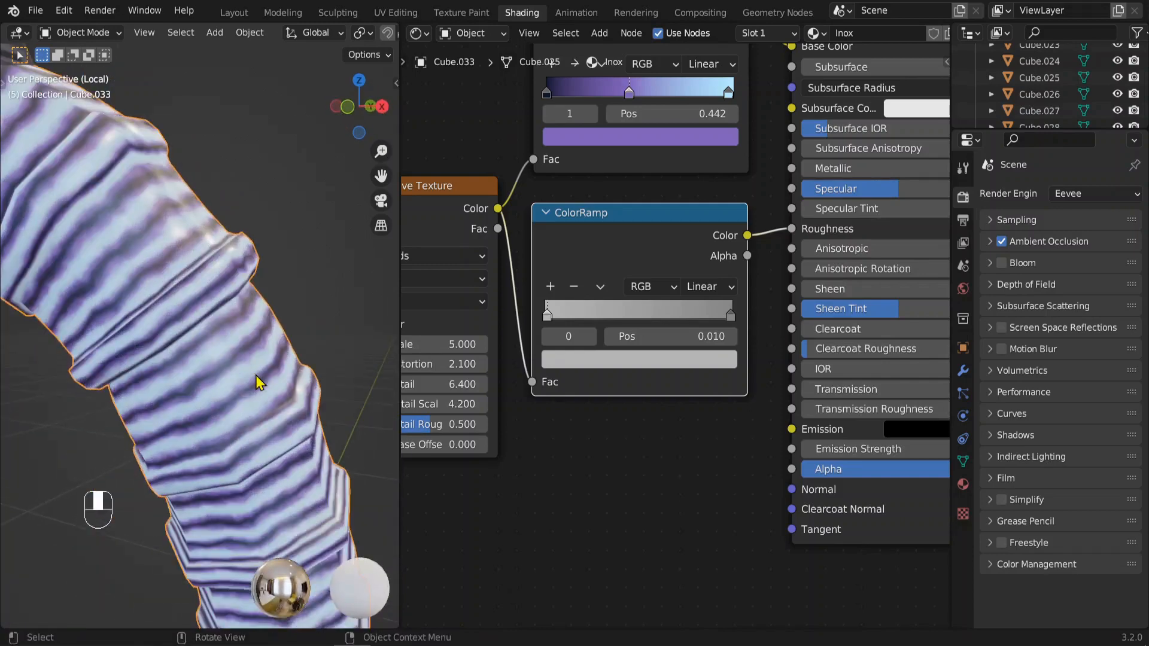
pyautogui.scroll(2, 293, 347)
pyautogui.scroll(-4, 303, 362)
pyautogui.moveTo(305, 363); pyautogui.dragTo(277, 318, button='middle')
pyautogui.scroll(2, 274, 351)
pyautogui.scroll(-4, 277, 317)
pyautogui.scroll(-3, 613, 411)
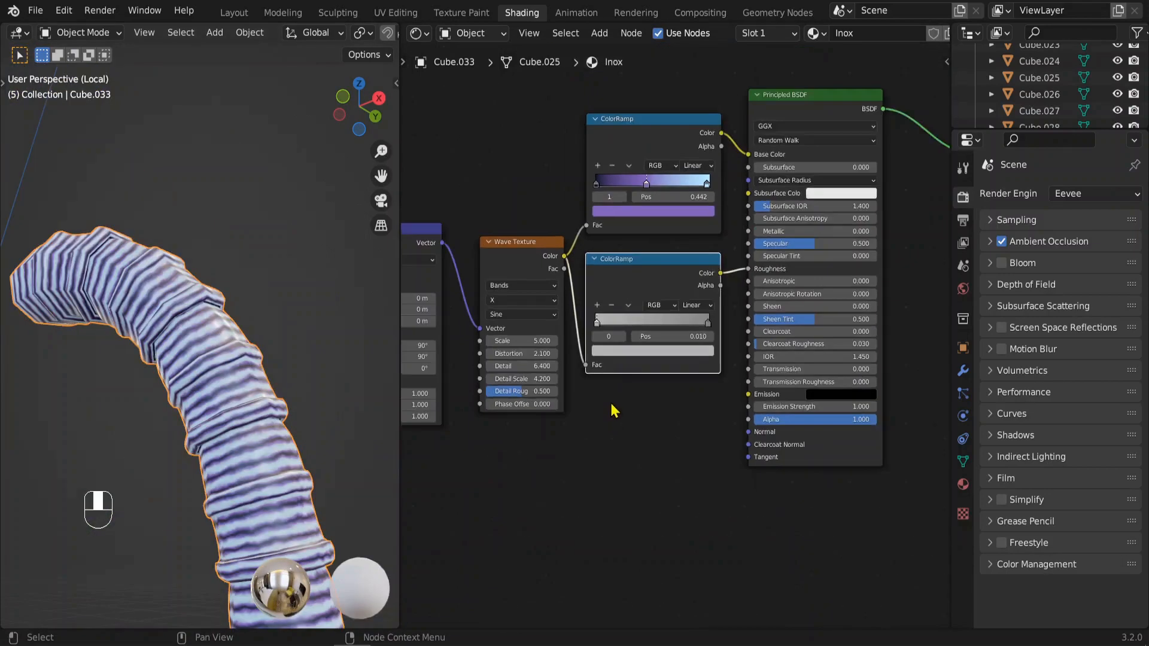
# Move the Wave Texture node lower in the node tree, below the level of the two ColorRamps
pyautogui.scroll(-2, 614, 411)
pyautogui.moveTo(550, 228); pyautogui.dragTo(337, 413)
pyautogui.moveTo(571, 281); pyautogui.dragTo(559, 392)
pyautogui.scroll(2, 652, 408)
pyautogui.scroll(2, 670, 392)
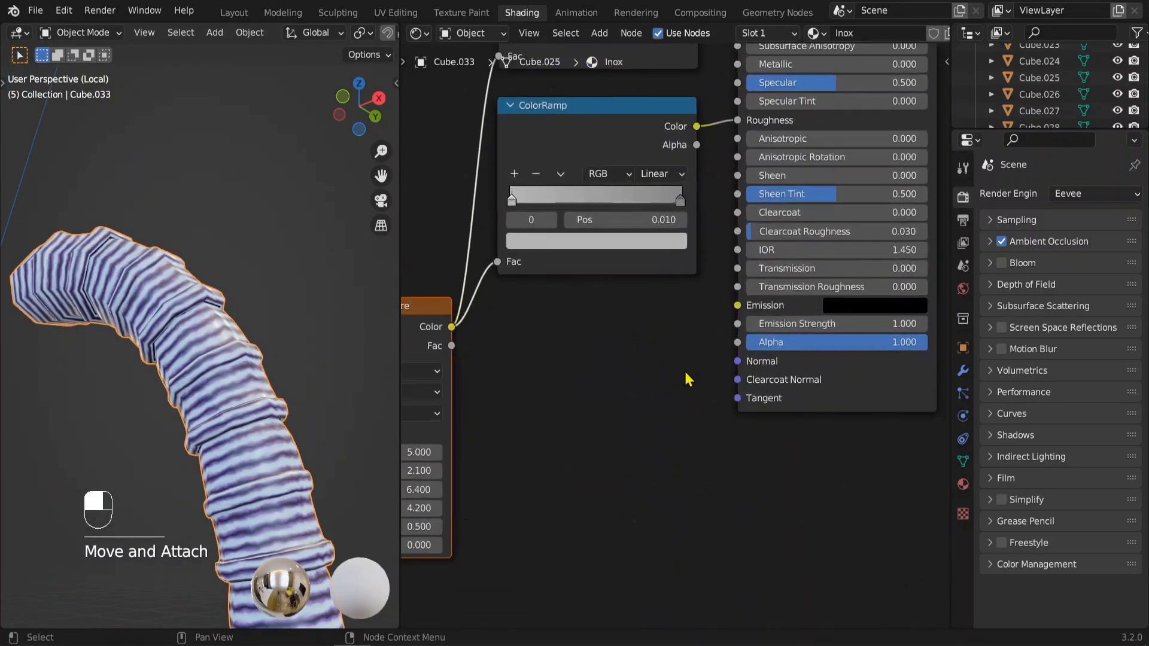
pyautogui.moveTo(508, 322); pyautogui.dragTo(628, 533)
pyautogui.press('Escape')
# Add a Bump node, feeding its Height from the Wave Texture's Color and linking its output to the Principled BSDF's Normal
pyautogui.keyDown('shift'); pyautogui.click(473, 308); pyautogui.keyUp('shift')
pyautogui.hotkey('shift', 'a')
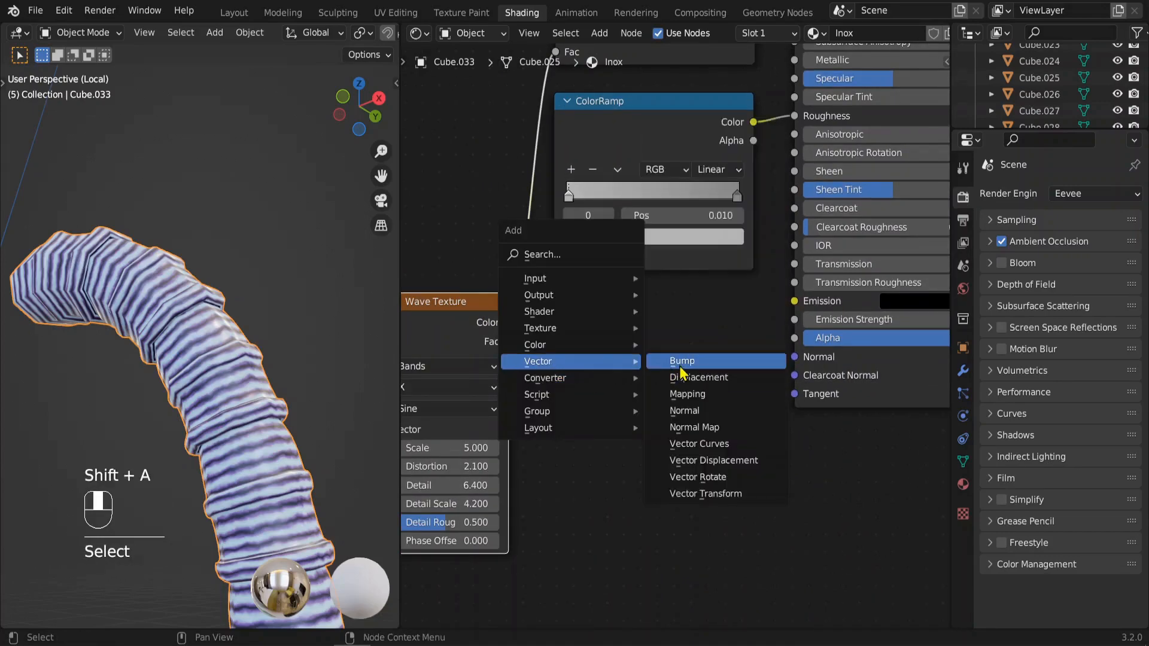
pyautogui.click(658, 361)
pyautogui.click(639, 341)
pyautogui.moveTo(510, 323); pyautogui.dragTo(581, 427)
pyautogui.moveTo(699, 344); pyautogui.dragTo(793, 357)
# Reduce the Bump node's distance to 0.150 and its strength to 0.226
pyautogui.scroll(2, 229, 429)
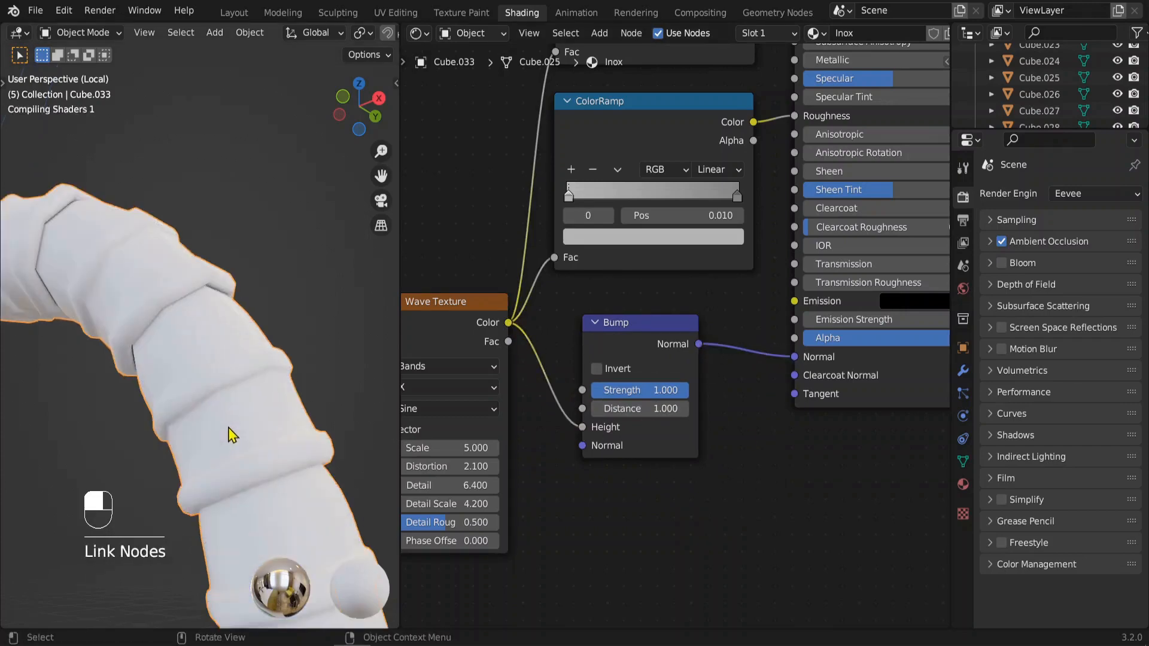
pyautogui.scroll(2, 222, 415)
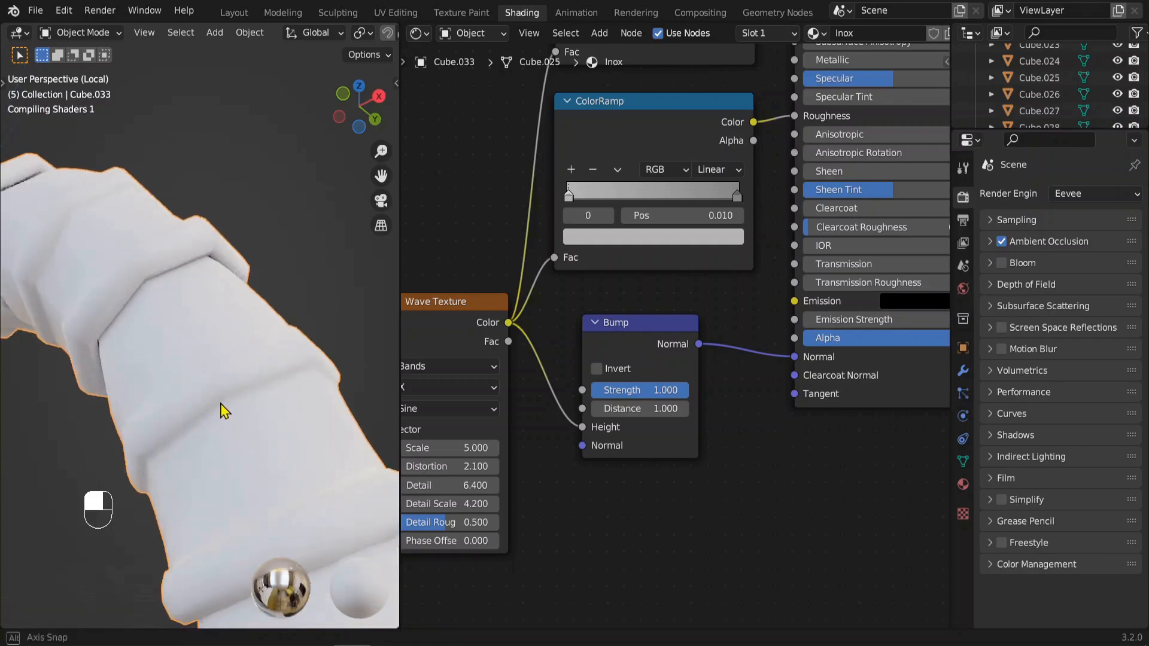
pyautogui.moveTo(229, 426); pyautogui.dragTo(300, 390, button='middle')
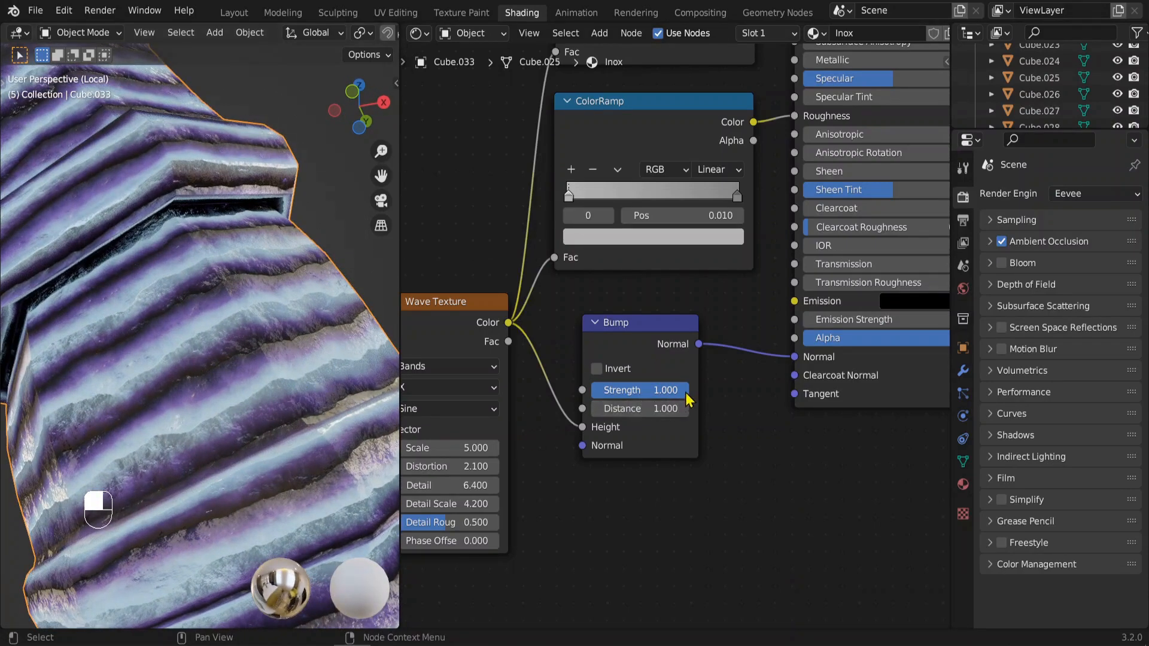
pyautogui.moveTo(682, 391); pyautogui.dragTo(603, 390)
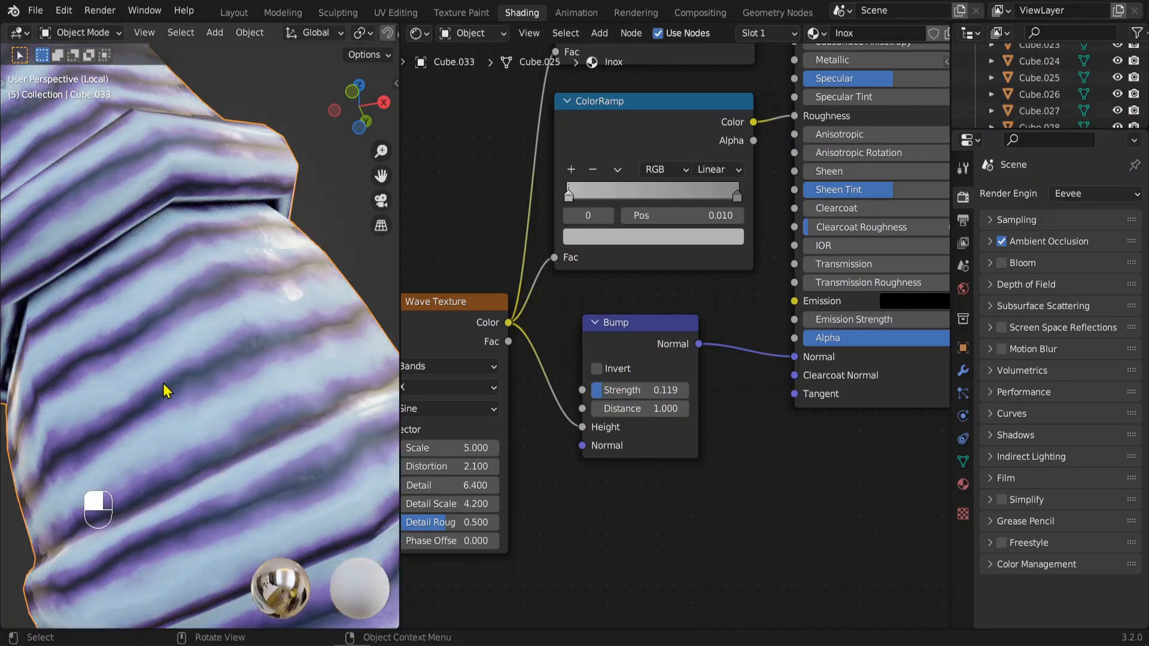
pyautogui.moveTo(164, 389); pyautogui.dragTo(303, 400, button='middle')
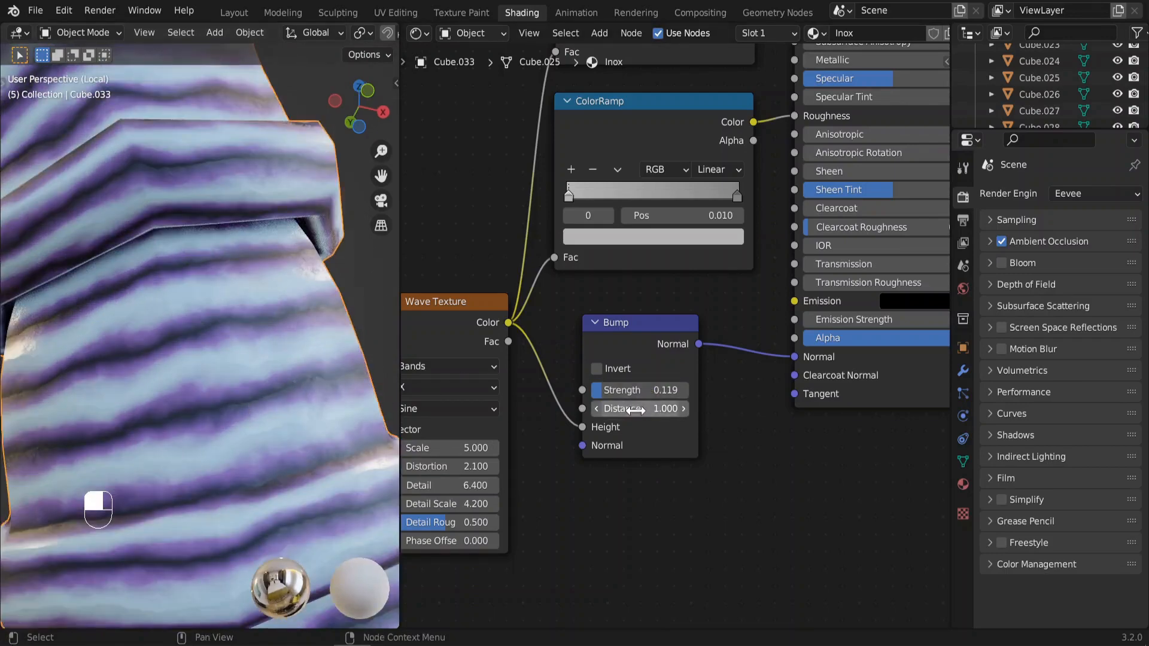
pyautogui.moveTo(635, 408); pyautogui.dragTo(646, 437)
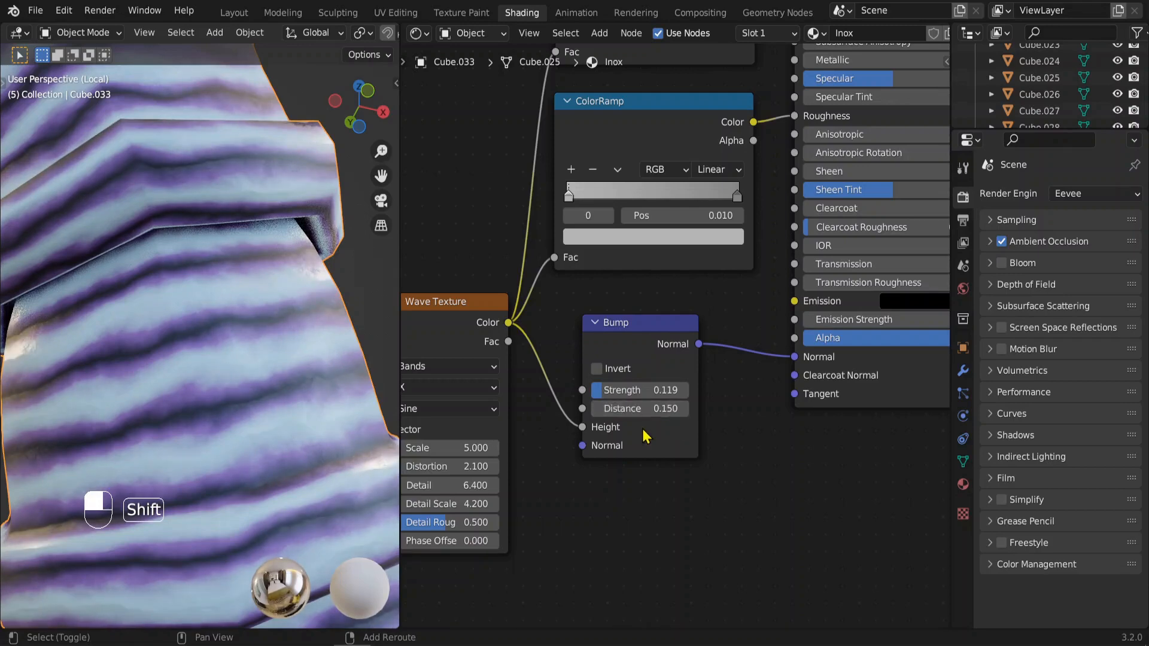
pyautogui.moveTo(281, 413); pyautogui.dragTo(259, 398, button='middle')
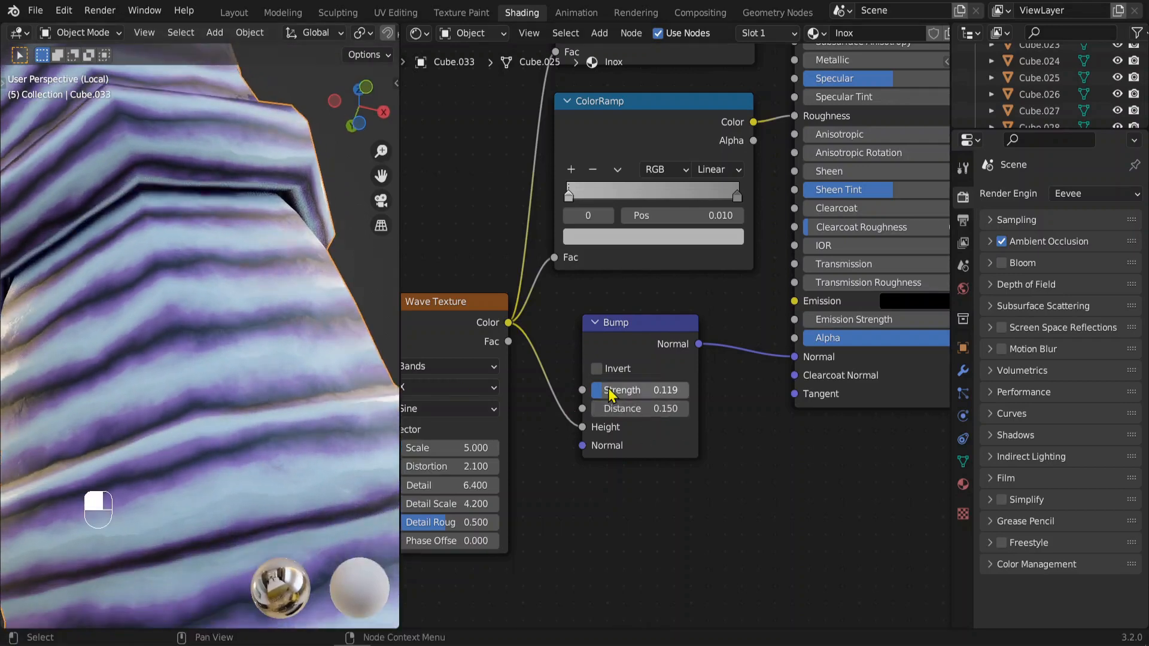
pyautogui.moveTo(610, 390); pyautogui.dragTo(624, 358)
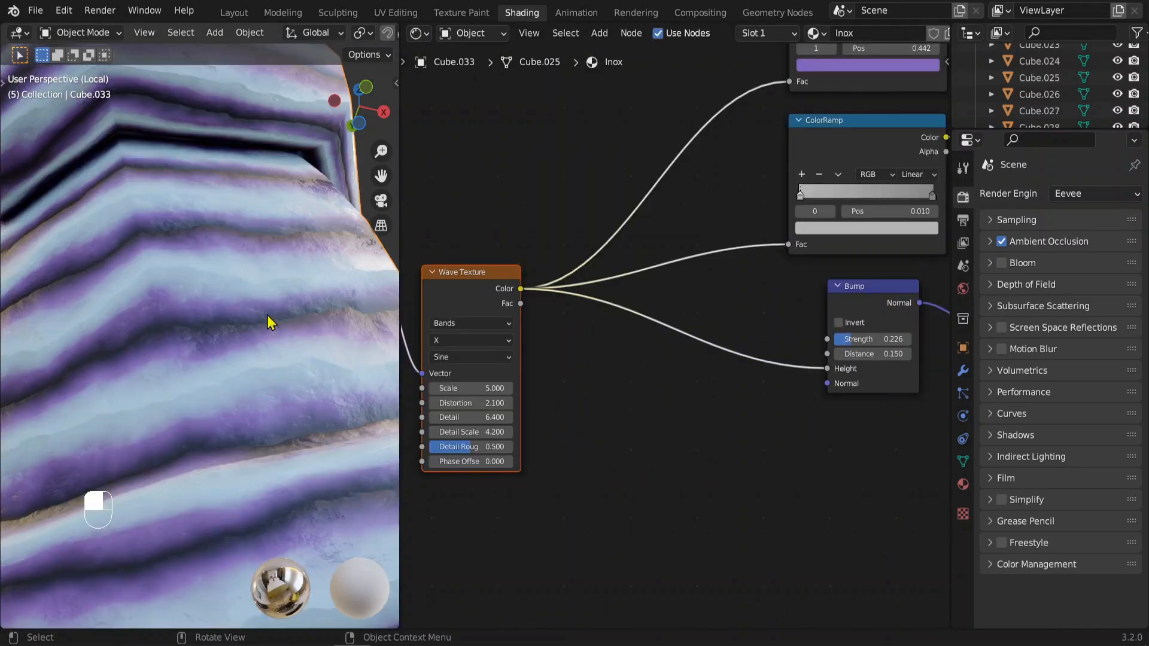
# Preview the Wave Texture's output alone on the mesh and examine its black and white bands
pyautogui.keyDown('ctrl'); pyautogui.keyDown('shift'); pyautogui.click(467, 286); pyautogui.keyUp('shift'); pyautogui.keyUp('ctrl')
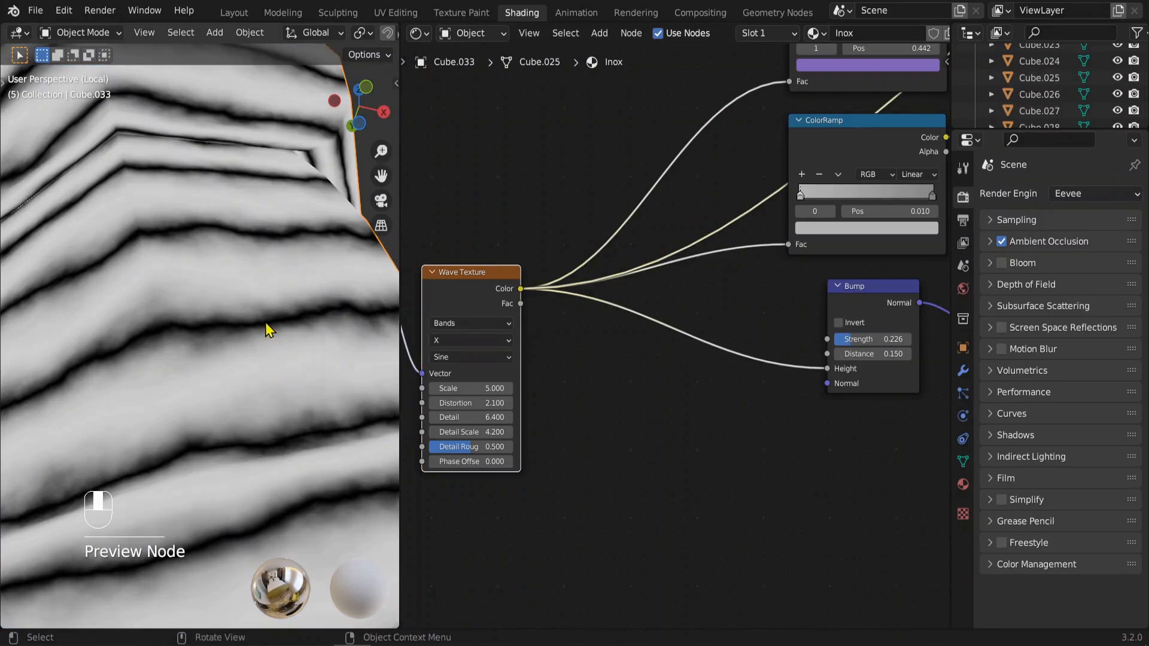
pyautogui.scroll(-5, 246, 404)
pyautogui.scroll(8, 279, 413)
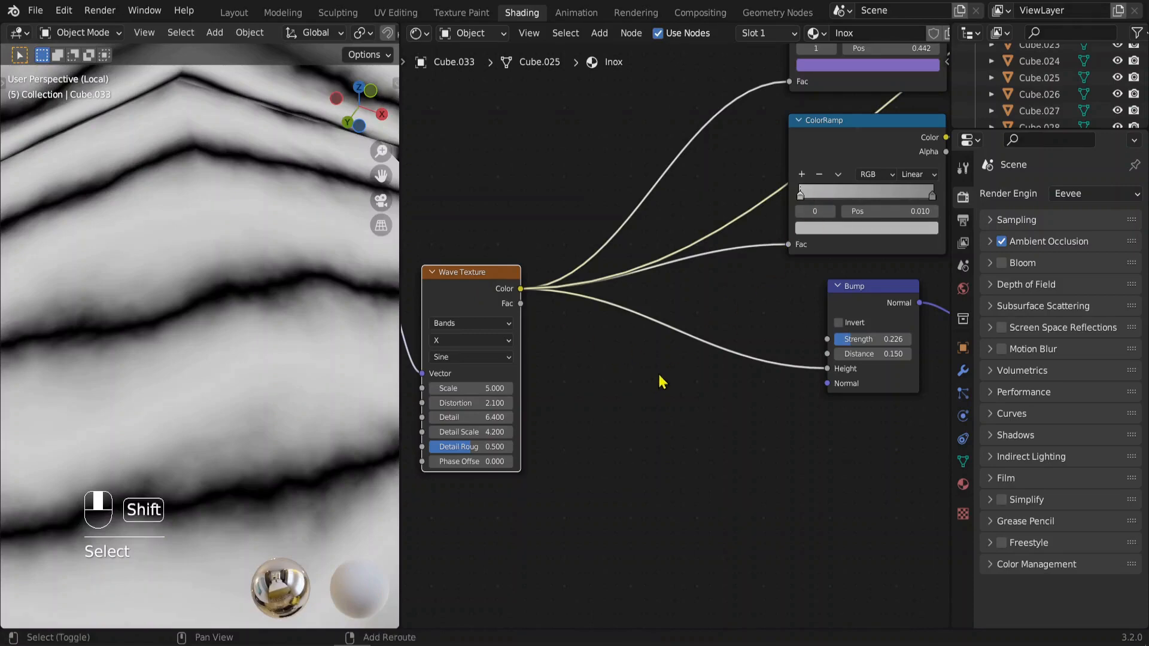
# Duplicate the roughness ColorRamp, insert the copy between the Wave Texture and the Bump's Height, and preview it
pyautogui.click(818, 179)
pyautogui.hotkey('shift', 'd')
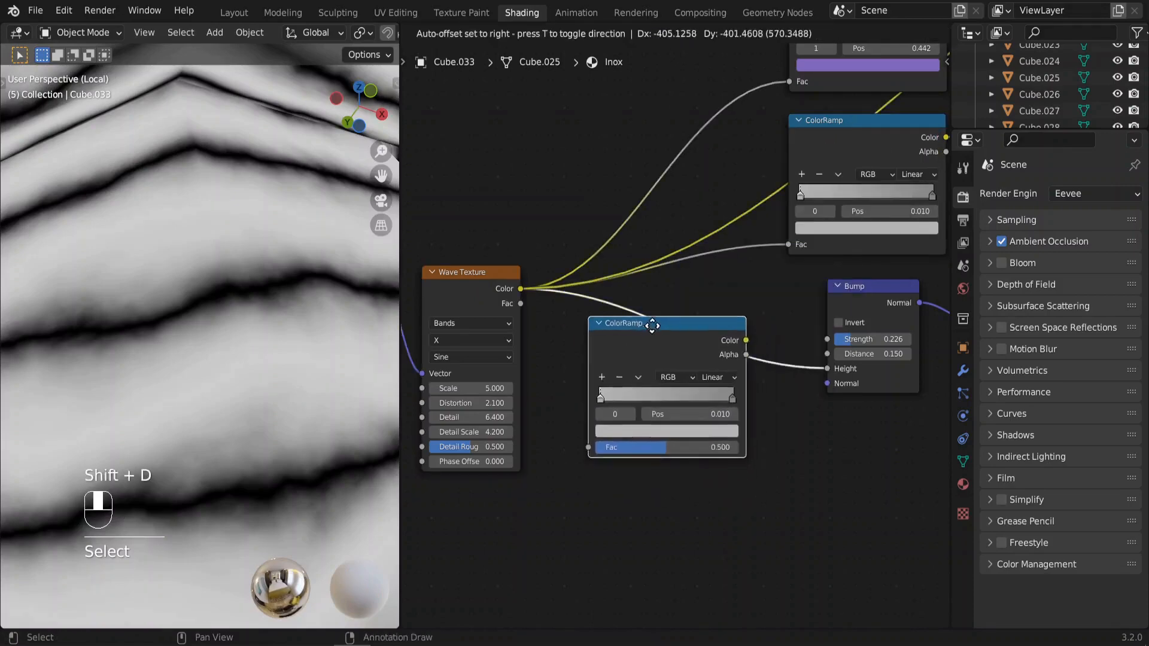
pyautogui.click(626, 355)
pyautogui.keyDown('ctrl'); pyautogui.keyDown('shift'); pyautogui.click(679, 324); pyautogui.keyUp('shift'); pyautogui.keyUp('ctrl')
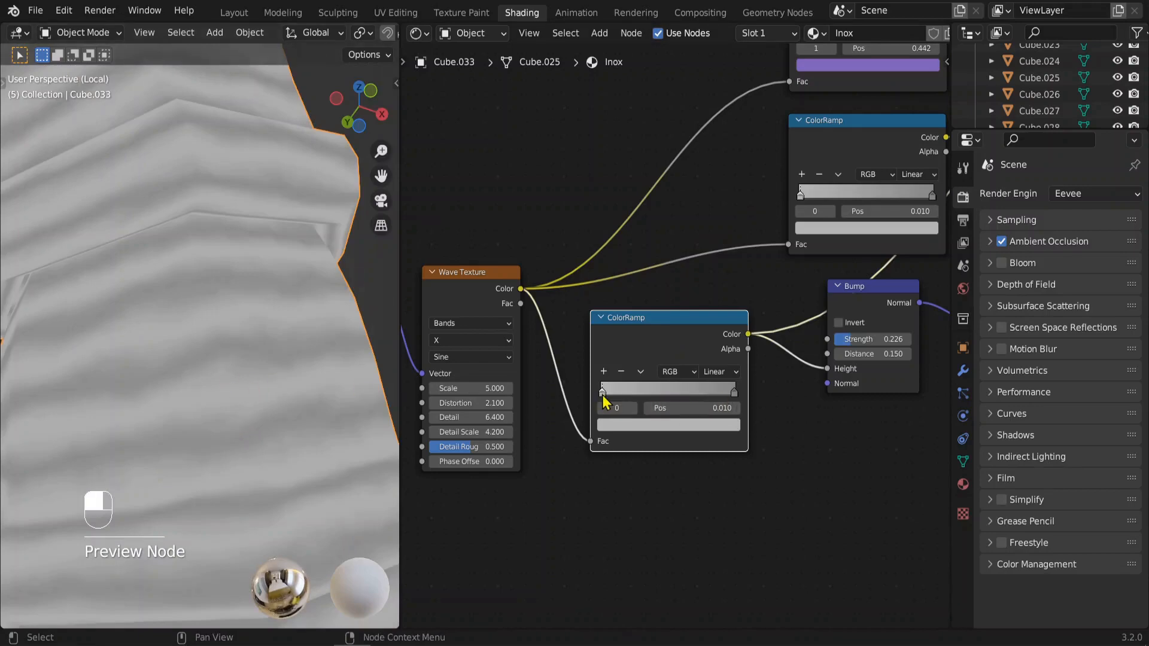
# Set the new ColorRamp's start stop to black and its end stop to white at position 1.000
pyautogui.click(605, 426)
pyautogui.moveTo(713, 299); pyautogui.dragTo(712, 330)
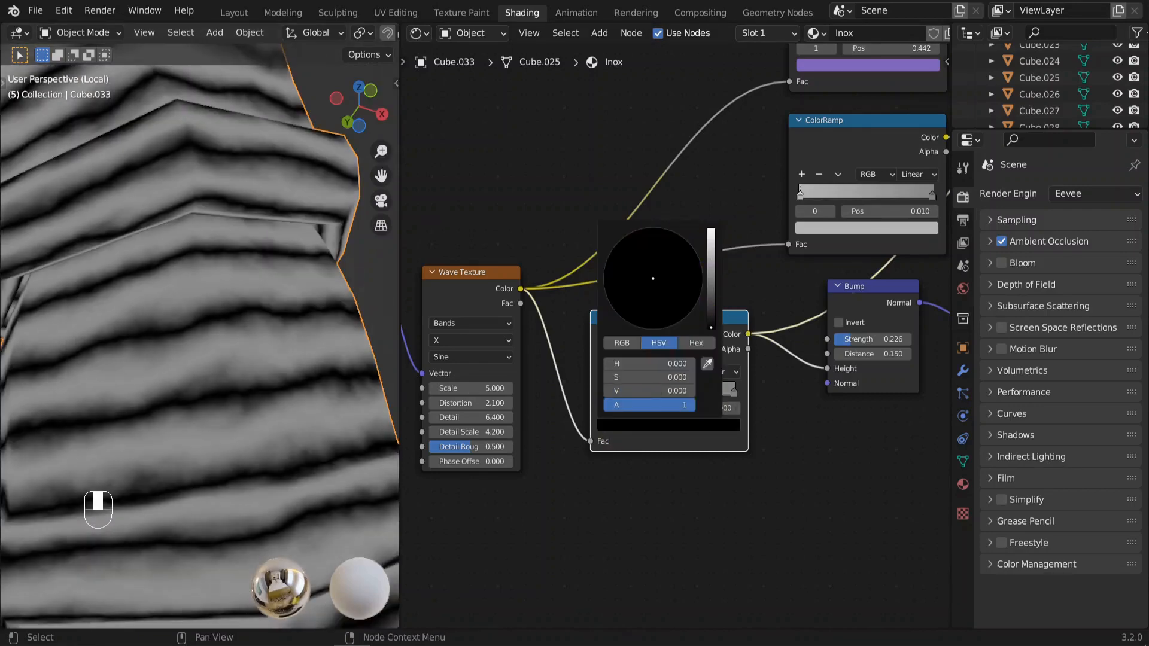
pyautogui.click(735, 393)
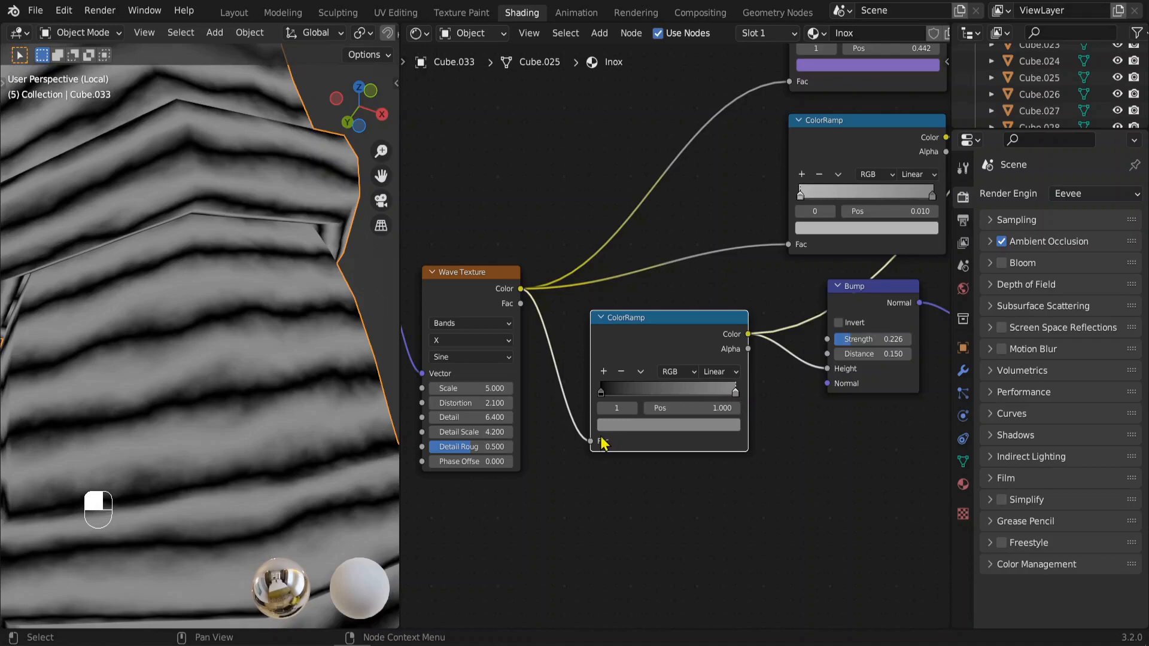
pyautogui.click(607, 425)
pyautogui.moveTo(713, 280); pyautogui.dragTo(711, 231)
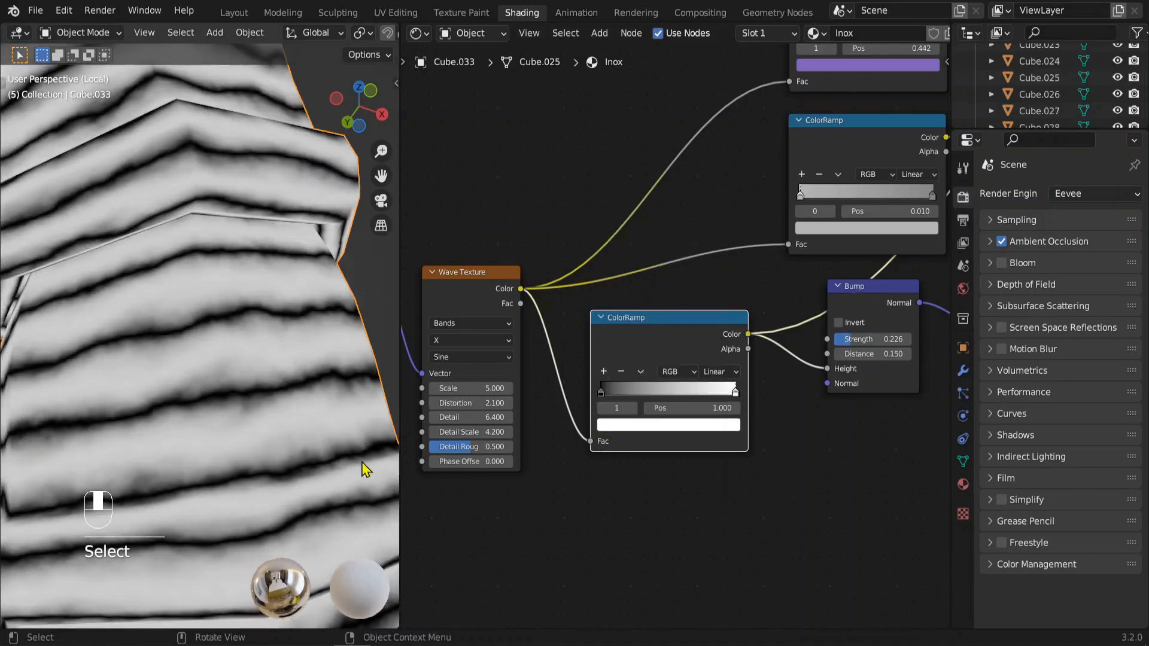
# Change the bump ColorRamp's interpolation to Ease, keeping its white stop at position 1.000
pyautogui.scroll(5, 296, 426)
pyautogui.click(726, 372)
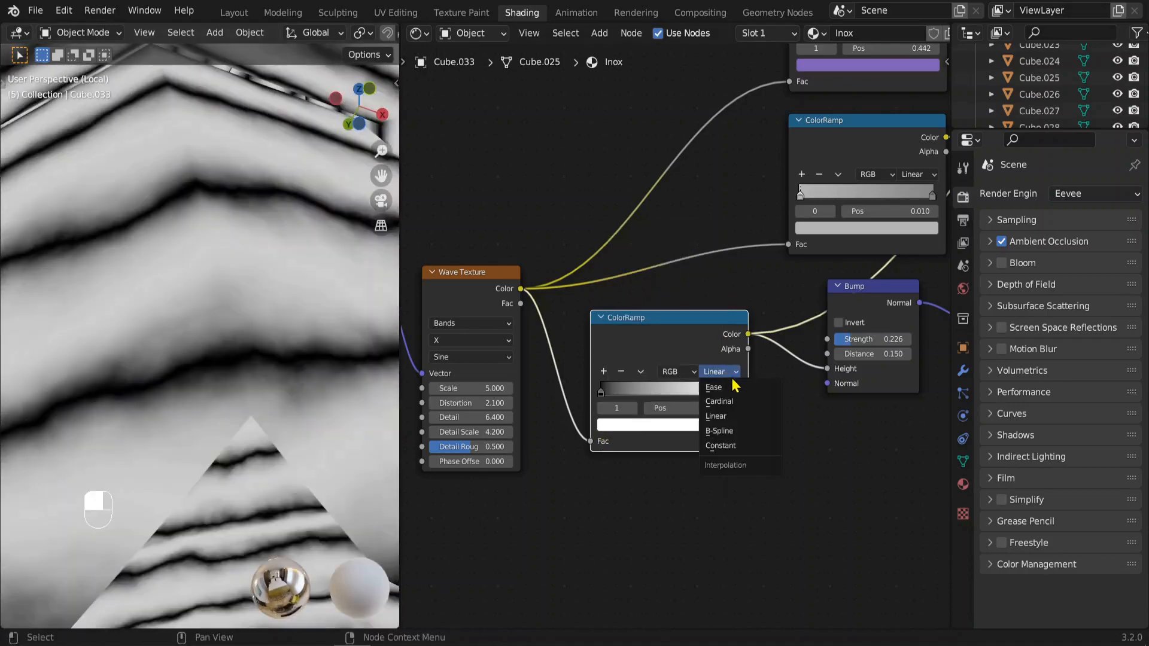
pyautogui.click(734, 390)
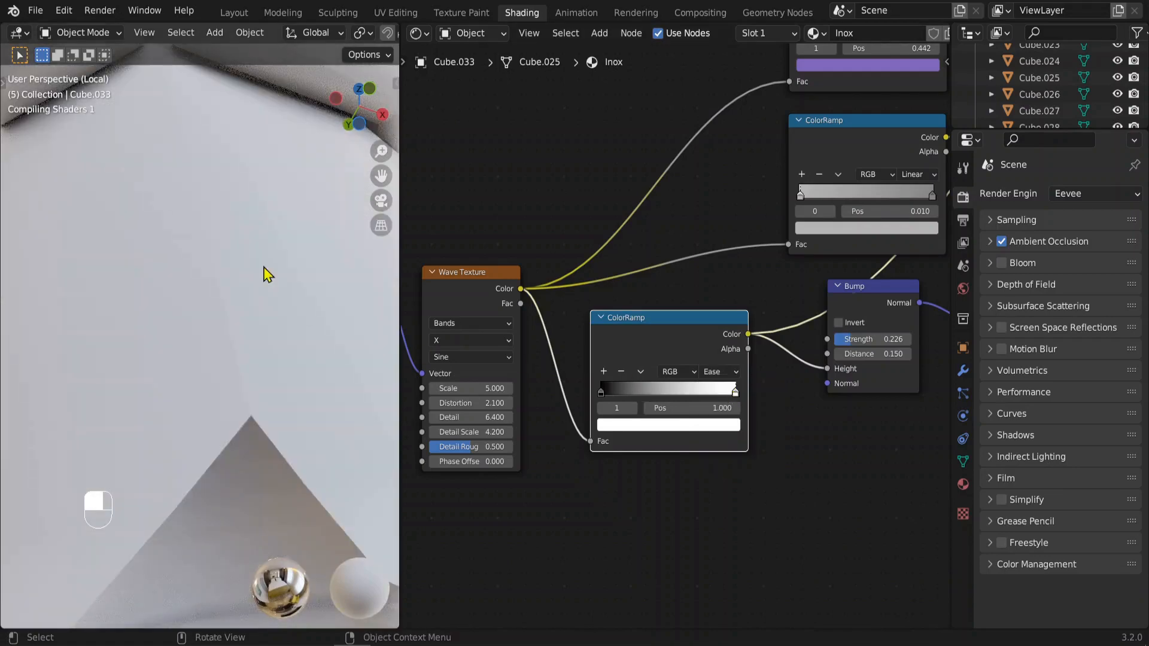
pyautogui.scroll(2, 244, 324)
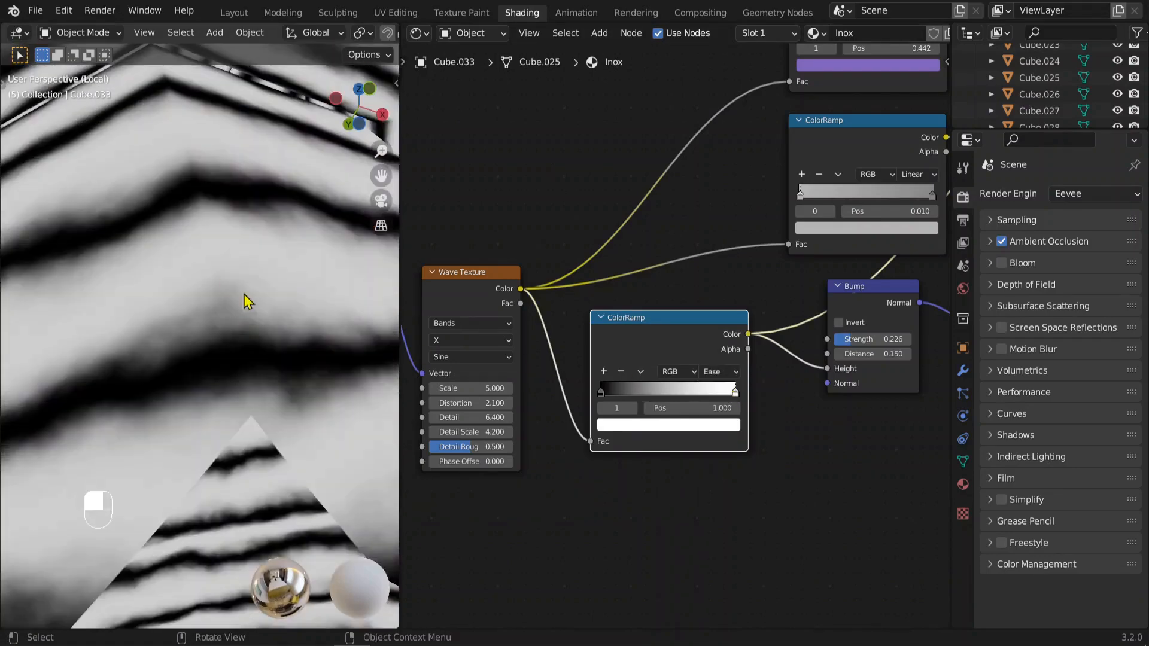
pyautogui.moveTo(734, 392)
pyautogui.mouseDown()
pyautogui.moveTo(672, 393)
pyautogui.moveTo(737, 394)
pyautogui.mouseUp()
# Switch the preview back to the Principled BSDF and shift that node slightly away from the ColorRamps
pyautogui.moveTo(820, 406); pyautogui.dragTo(642, 378, button='middle')
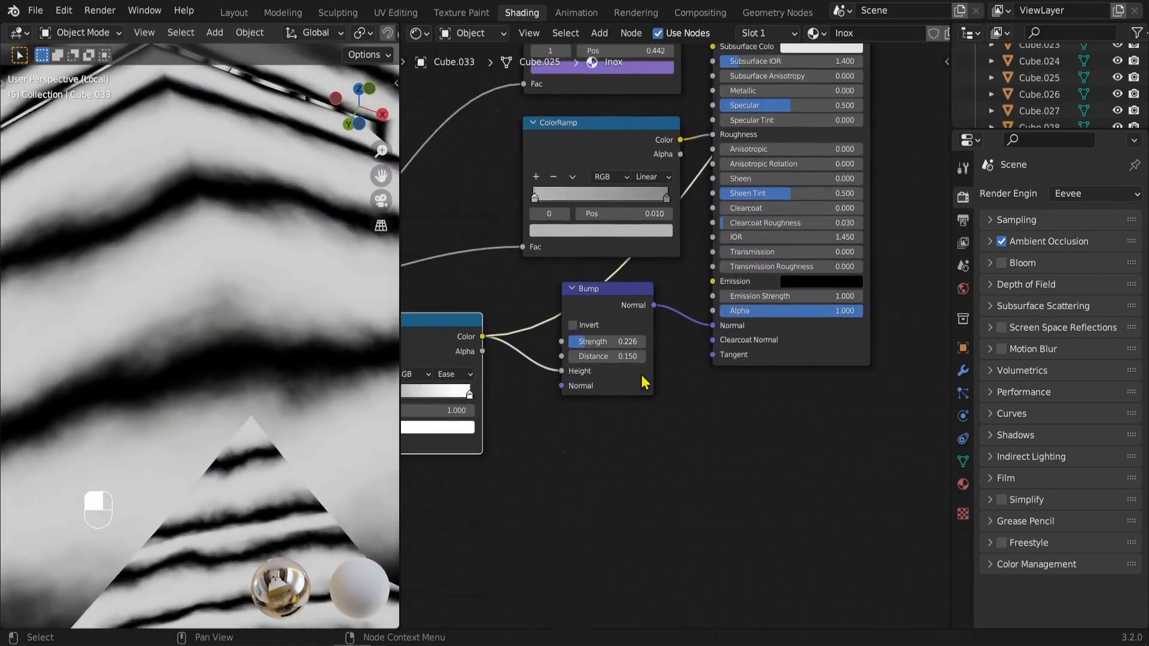
pyautogui.keyDown('ctrl'); pyautogui.keyDown('shift'); pyautogui.click(823, 366); pyautogui.keyUp('shift'); pyautogui.keyUp('ctrl')
pyautogui.scroll(-2, 812, 362)
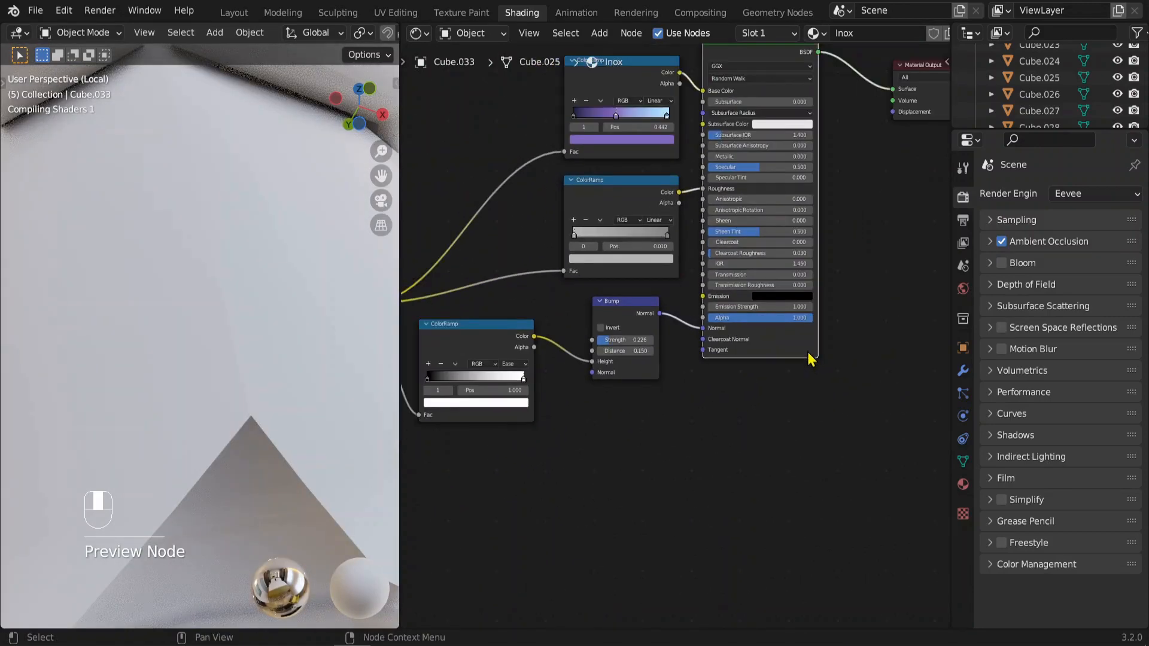
pyautogui.moveTo(786, 350); pyautogui.dragTo(808, 357)
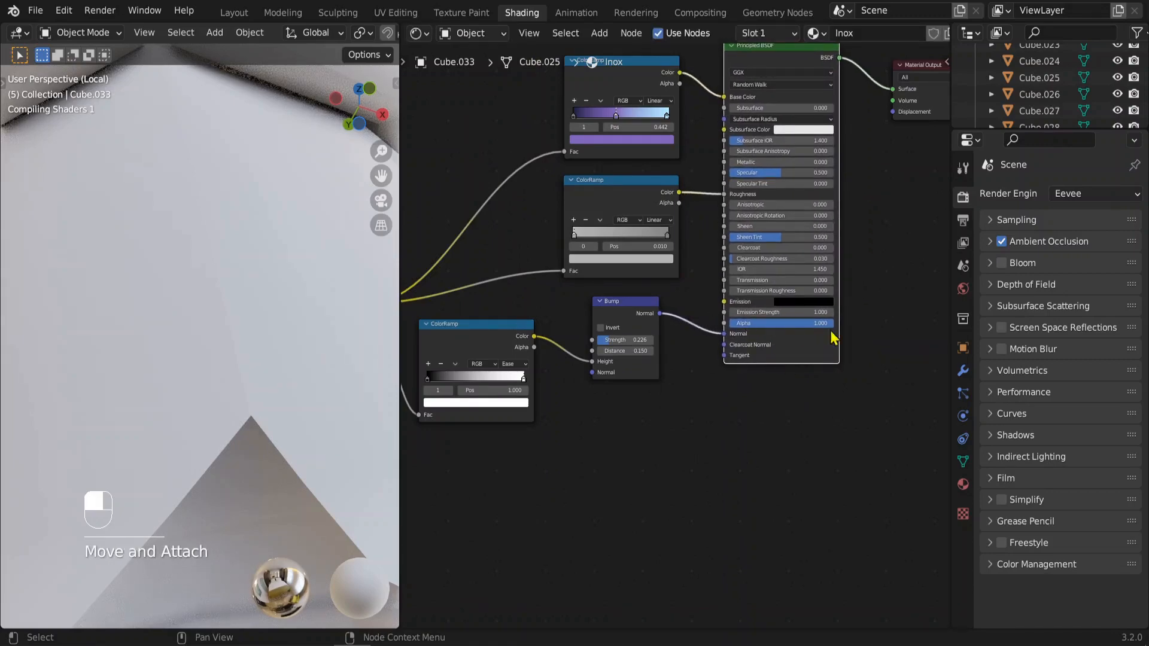
# Lower the Bump node's strength to 0.119 while checking the relief on the mesh up close
pyautogui.scroll(-1, 834, 338)
pyautogui.moveTo(185, 467); pyautogui.dragTo(285, 385, button='middle')
pyautogui.scroll(2, 281, 395)
pyautogui.keyDown('shift'); pyautogui.moveTo(337, 421); pyautogui.dragTo(310, 395, button='middle'); pyautogui.keyUp('shift')
pyautogui.scroll(2, 625, 399)
pyautogui.scroll(1, 625, 400)
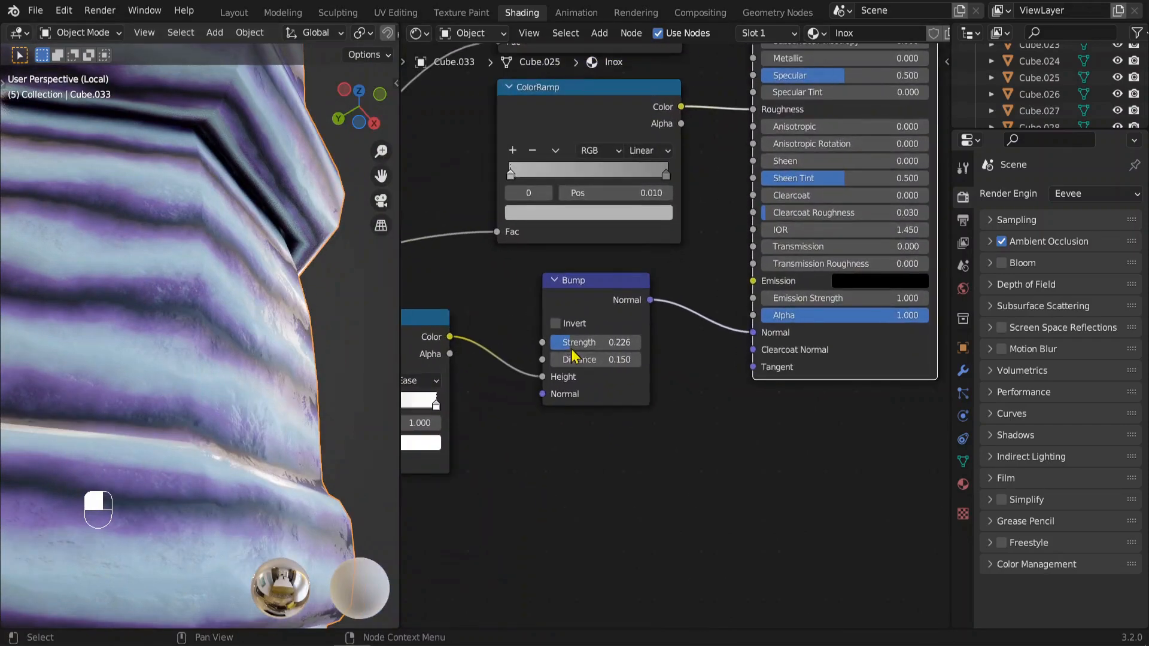
pyautogui.moveTo(572, 342)
pyautogui.mouseDown()
pyautogui.moveTo(587, 342)
pyautogui.moveTo(561, 342)
pyautogui.mouseUp()
pyautogui.scroll(-3, 241, 405)
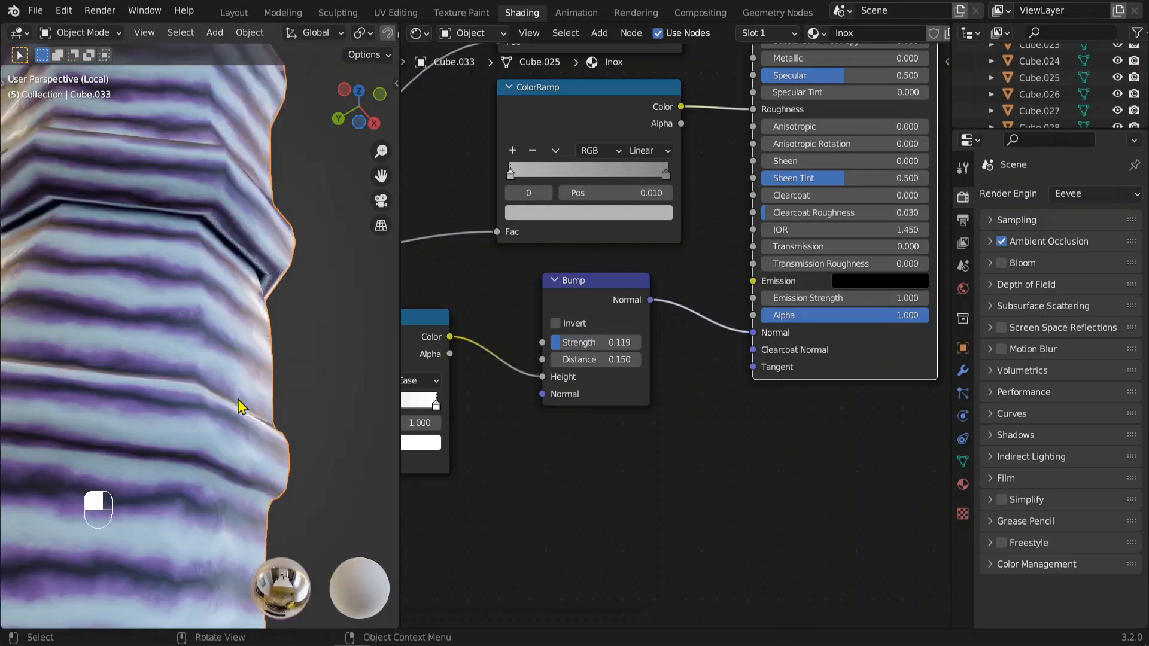
# Raise the Bump node's strength to 0.189 while checking the relief on the mesh from other angles
pyautogui.moveTo(241, 405); pyautogui.dragTo(222, 392, button='middle')
pyautogui.moveTo(591, 343); pyautogui.dragTo(592, 343)
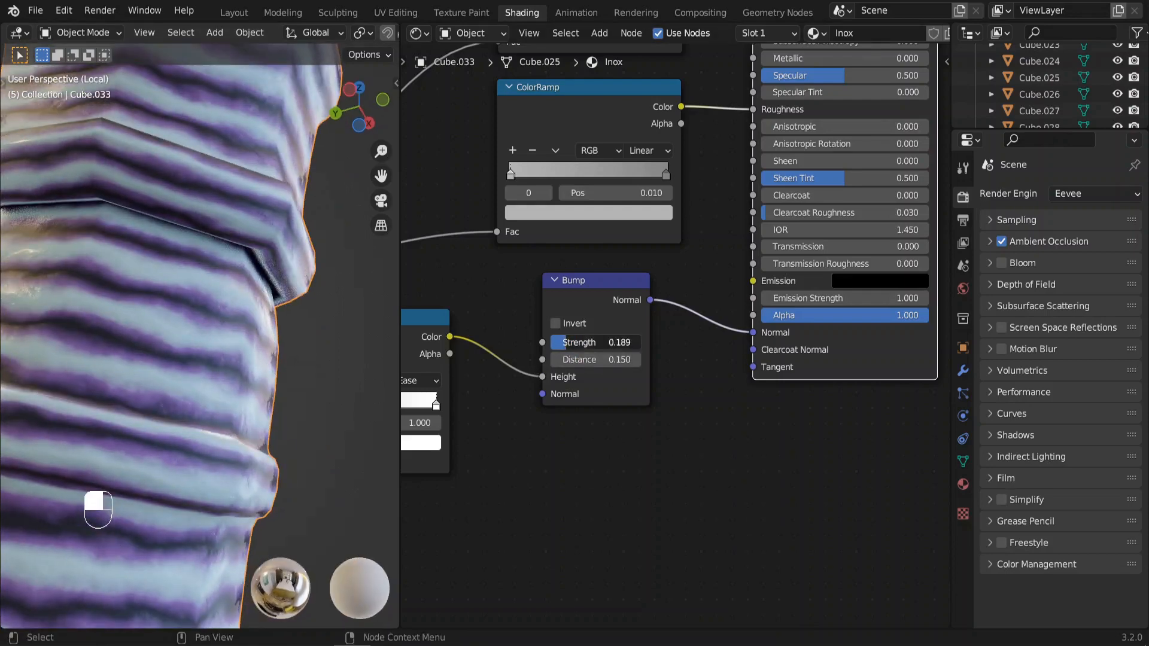
pyautogui.moveTo(228, 431); pyautogui.dragTo(107, 455, button='middle')
pyautogui.scroll(-6, 564, 385)
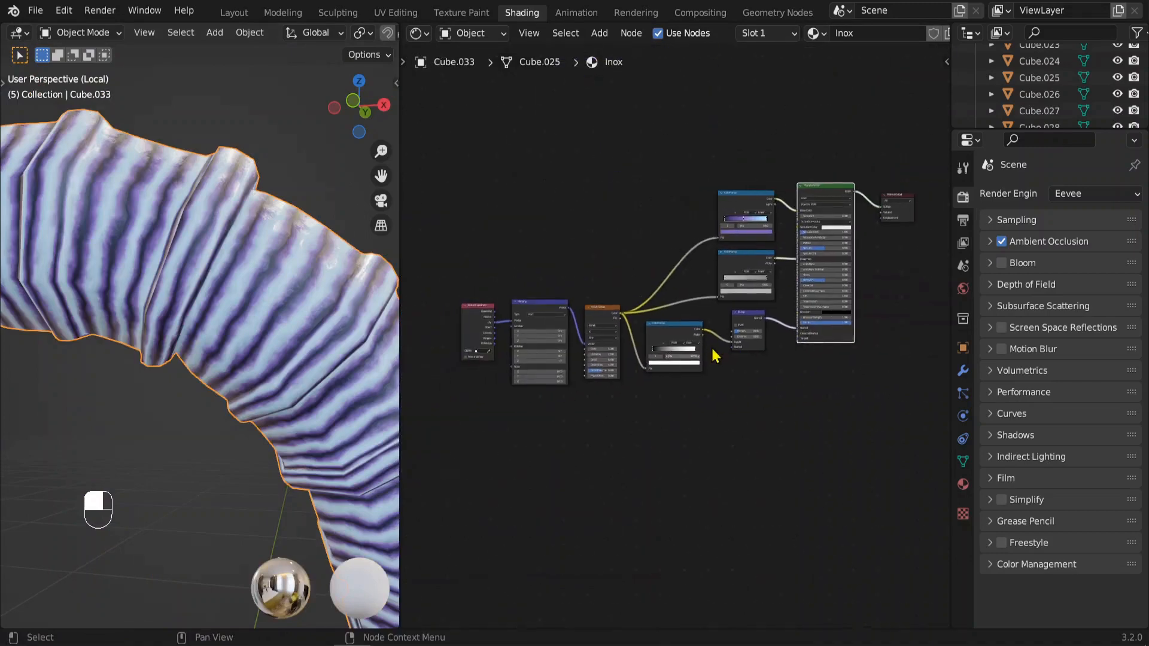
# Move the Texture Coordinate, Mapping and Wave Texture nodes away from the ColorRamps and add a Noise Texture below the Wave Texture
pyautogui.moveTo(717, 243); pyautogui.dragTo(514, 412)
pyautogui.moveTo(700, 282); pyautogui.dragTo(539, 241)
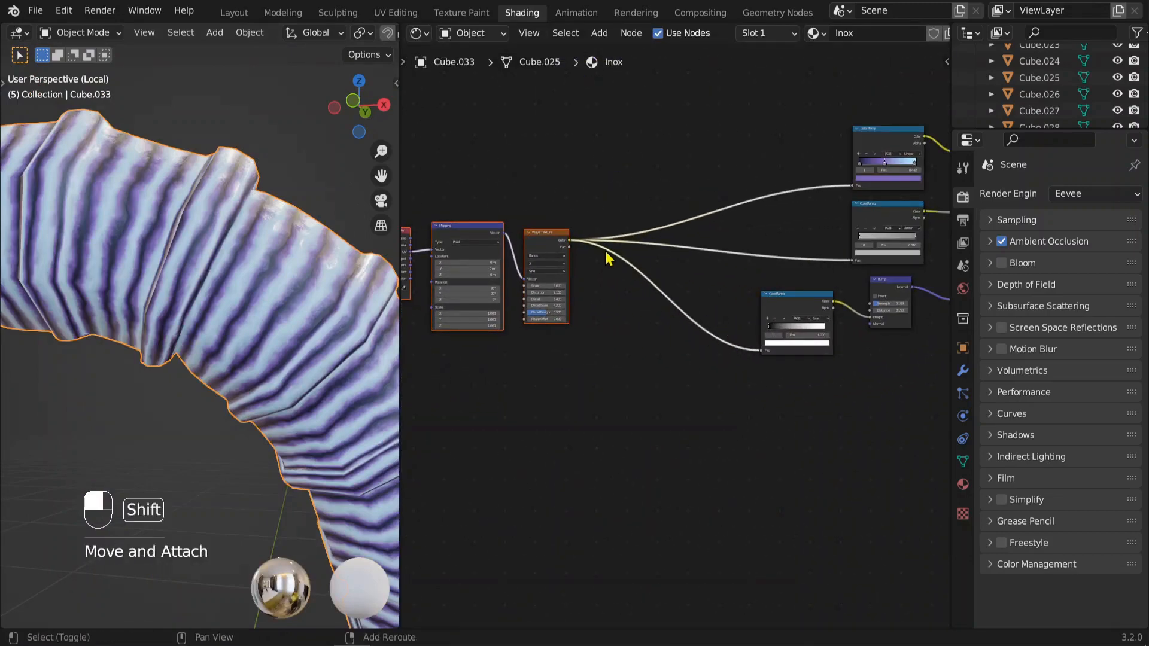
pyautogui.hotkey('shift', 'a')
pyautogui.moveTo(608, 235)
pyautogui.moveTo(541, 218)
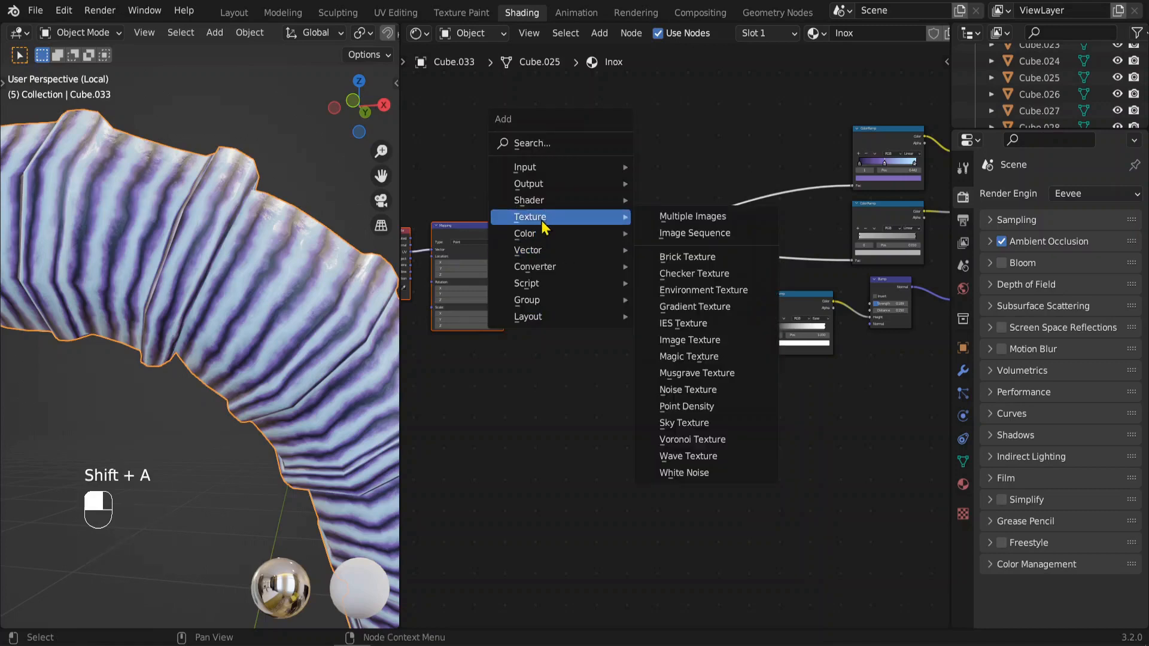
pyautogui.click(694, 390)
pyautogui.click(560, 337)
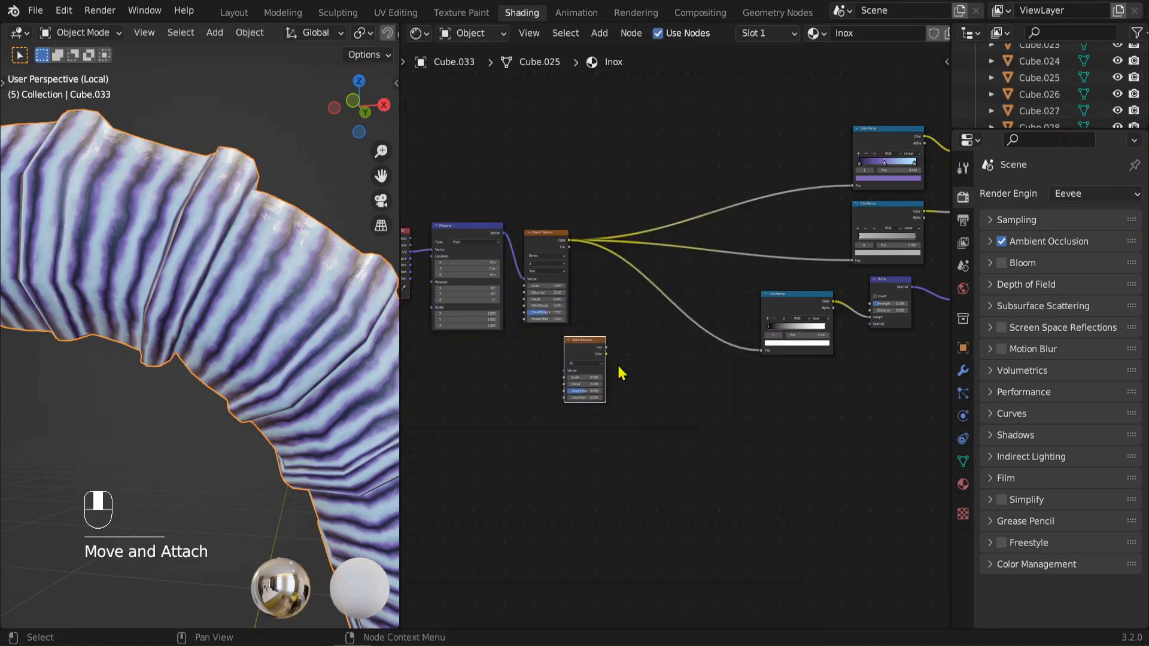
# Preview the Noise Texture on the mesh and set its scale to 4.700
pyautogui.keyDown('ctrl'); pyautogui.keyDown('shift'); pyautogui.click(590, 350); pyautogui.keyUp('shift'); pyautogui.keyUp('ctrl')
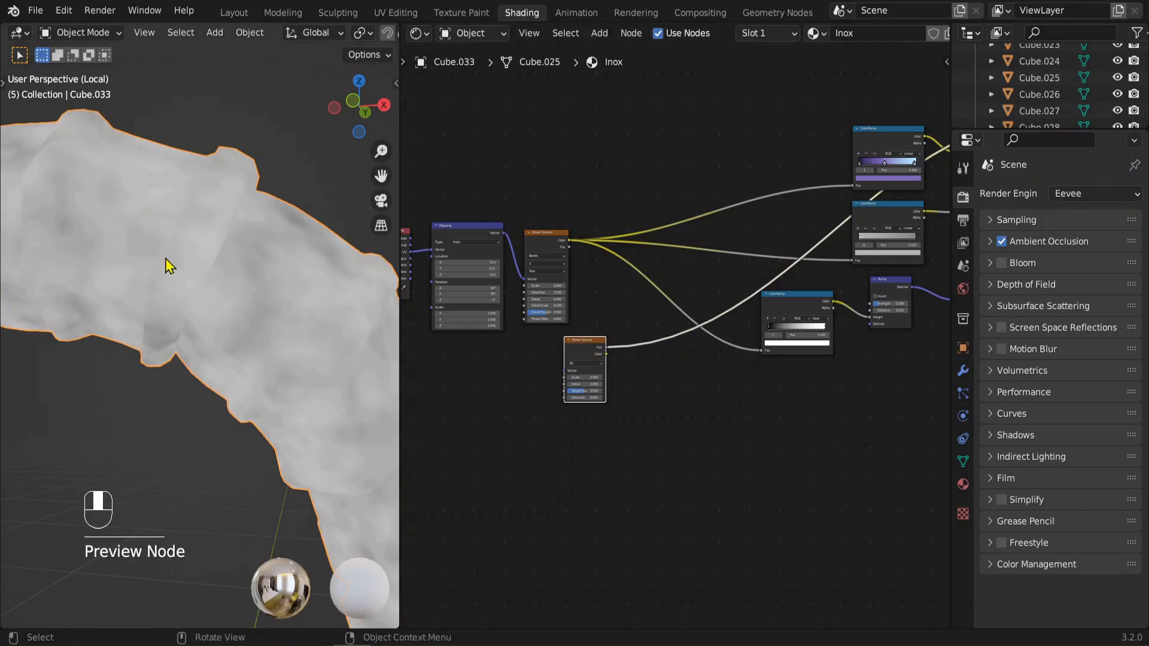
pyautogui.scroll(4, 580, 359)
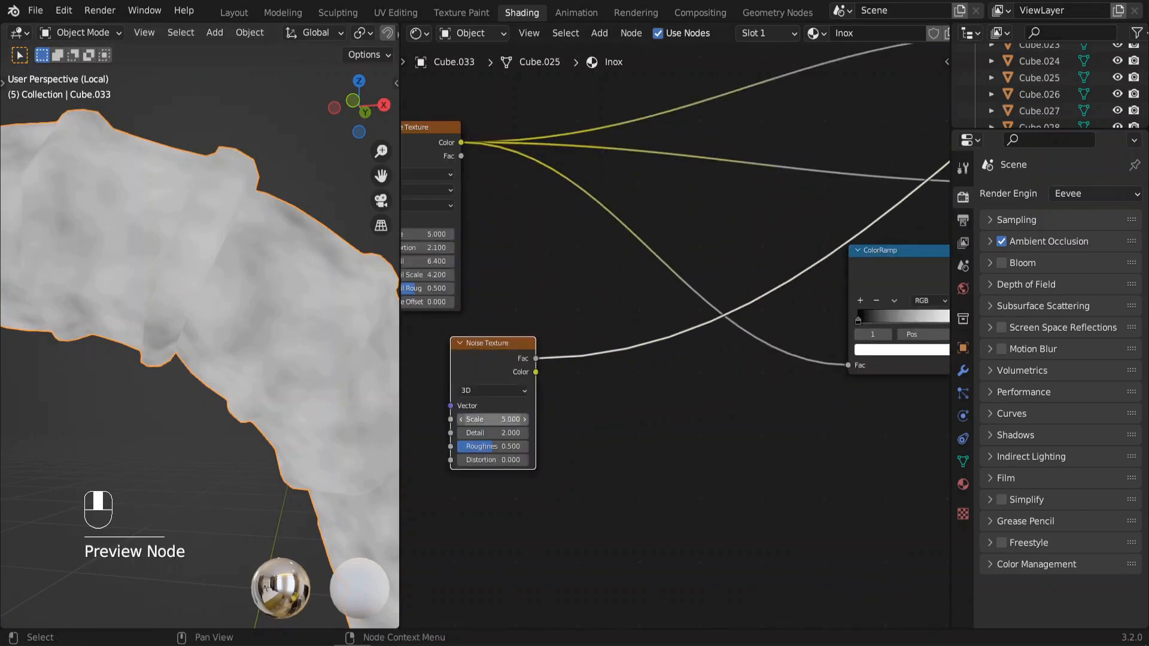
pyautogui.moveTo(493, 419)
pyautogui.mouseDown()
pyautogui.moveTo(482, 418)
pyautogui.moveTo(503, 411)
pyautogui.mouseUp()
pyautogui.scroll(-2, 513, 373)
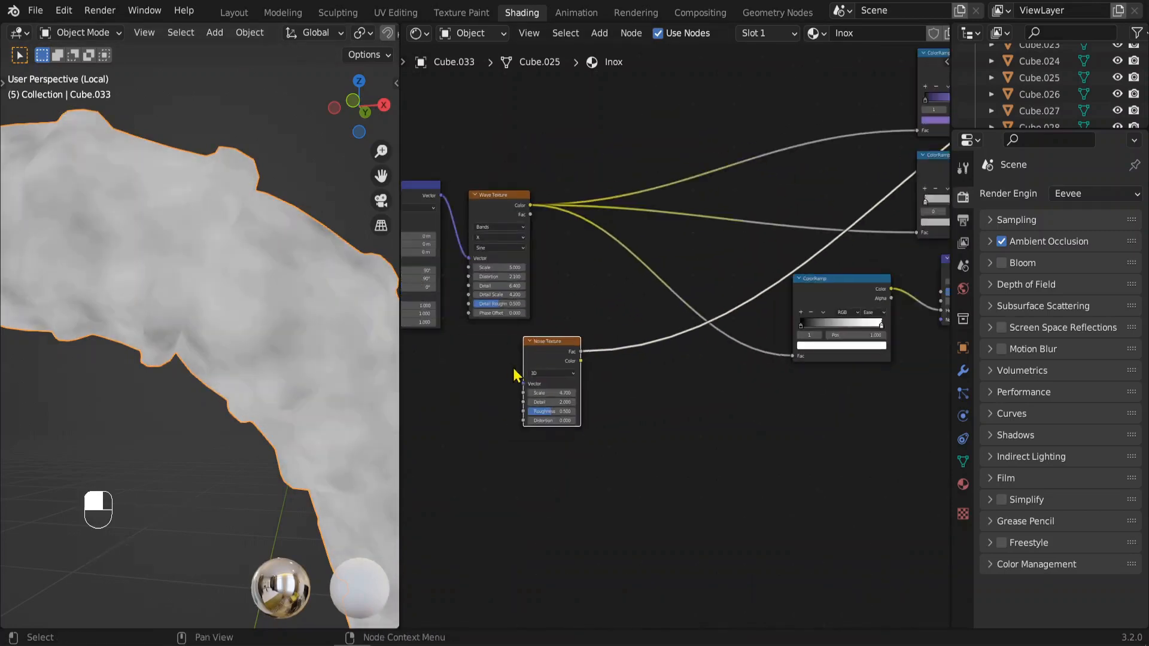
# Reposition the Texture Coordinate node below the Mapping node, level with the Noise Texture
pyautogui.moveTo(513, 374); pyautogui.dragTo(612, 372, button='middle')
pyautogui.moveTo(482, 250); pyautogui.dragTo(553, 235, button='middle')
pyautogui.moveTo(491, 214); pyautogui.dragTo(491, 322)
pyautogui.scroll(-3, 310, 388)
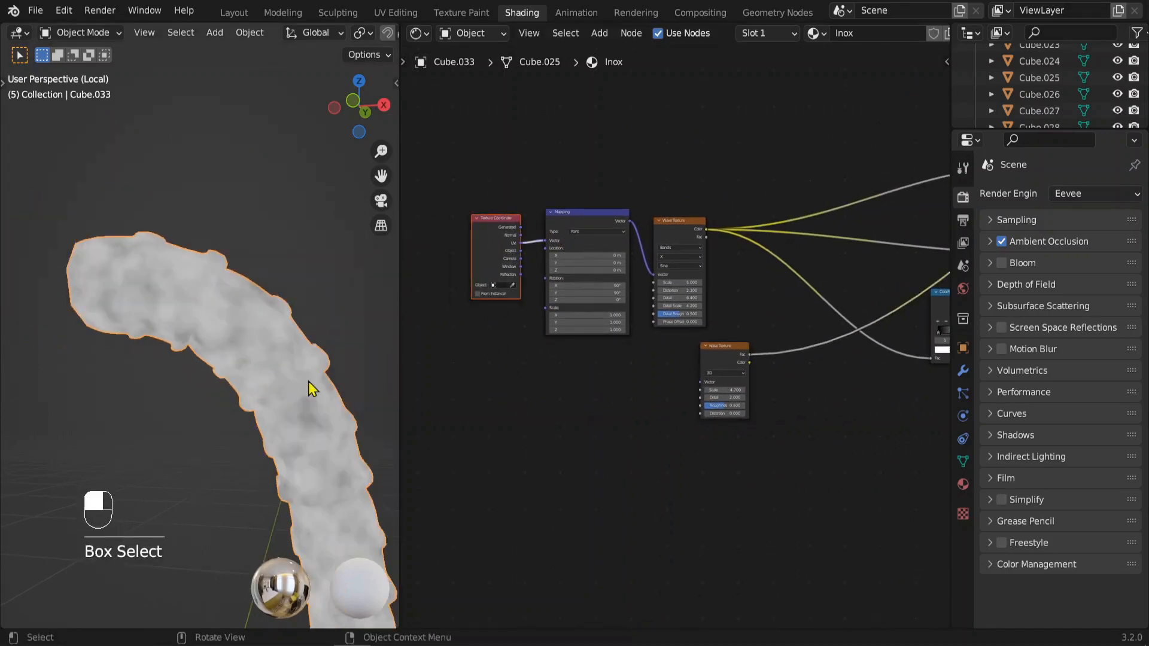
pyautogui.moveTo(318, 438)
pyautogui.mouseDown(button='middle')
pyautogui.moveTo(262, 445)
pyautogui.moveTo(299, 442)
pyautogui.mouseUp(button='middle')
pyautogui.scroll(7, 495, 263)
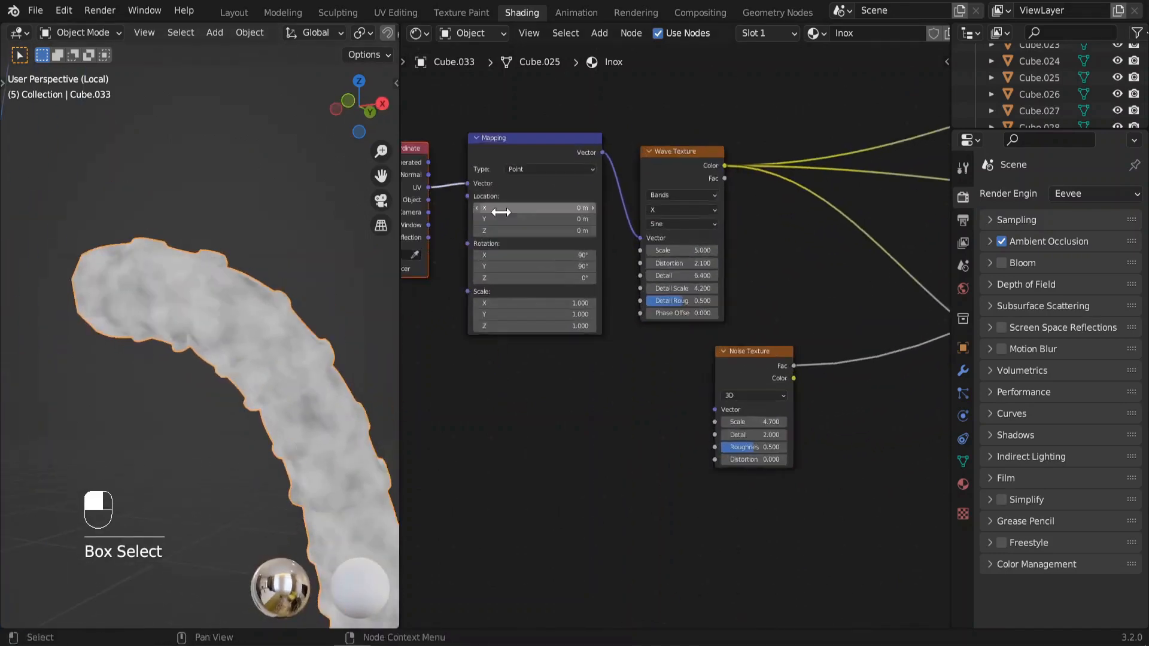
pyautogui.moveTo(491, 202); pyautogui.dragTo(721, 303, button='middle')
pyautogui.scroll(2, 721, 305)
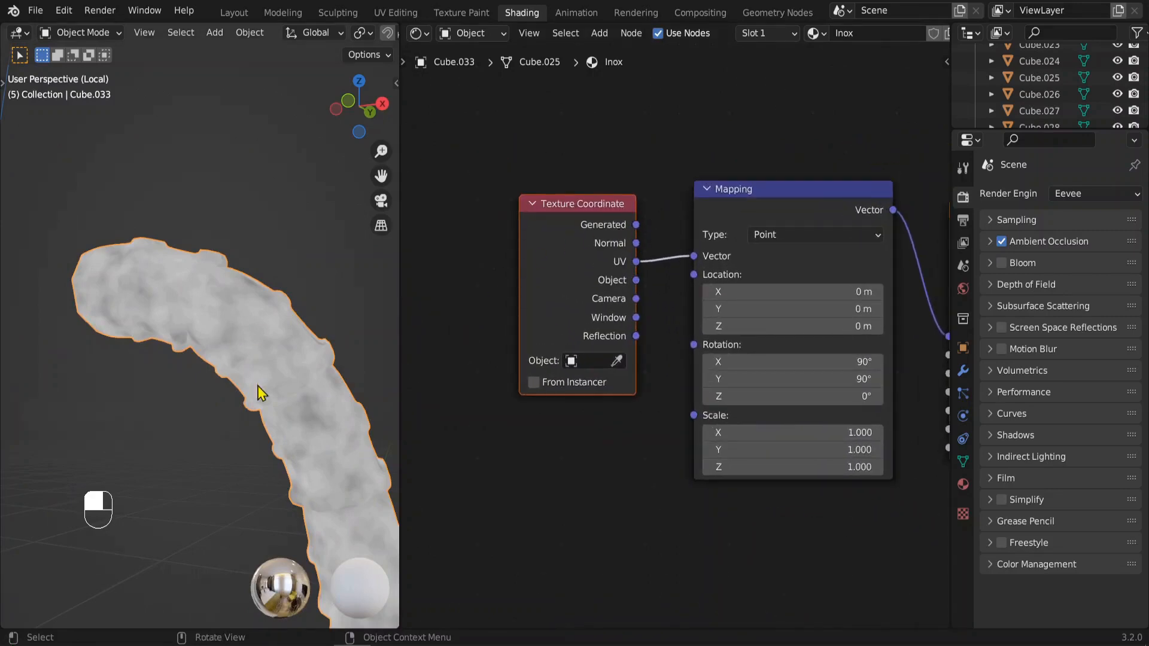
pyautogui.moveTo(258, 392)
pyautogui.mouseDown(button='middle')
pyautogui.moveTo(244, 413)
pyautogui.moveTo(257, 396)
pyautogui.mouseUp(button='middle')
pyautogui.scroll(-6, 601, 479)
pyautogui.moveTo(585, 515); pyautogui.dragTo(519, 377, button='middle')
pyautogui.moveTo(547, 132); pyautogui.dragTo(541, 330)
pyautogui.scroll(3, 701, 408)
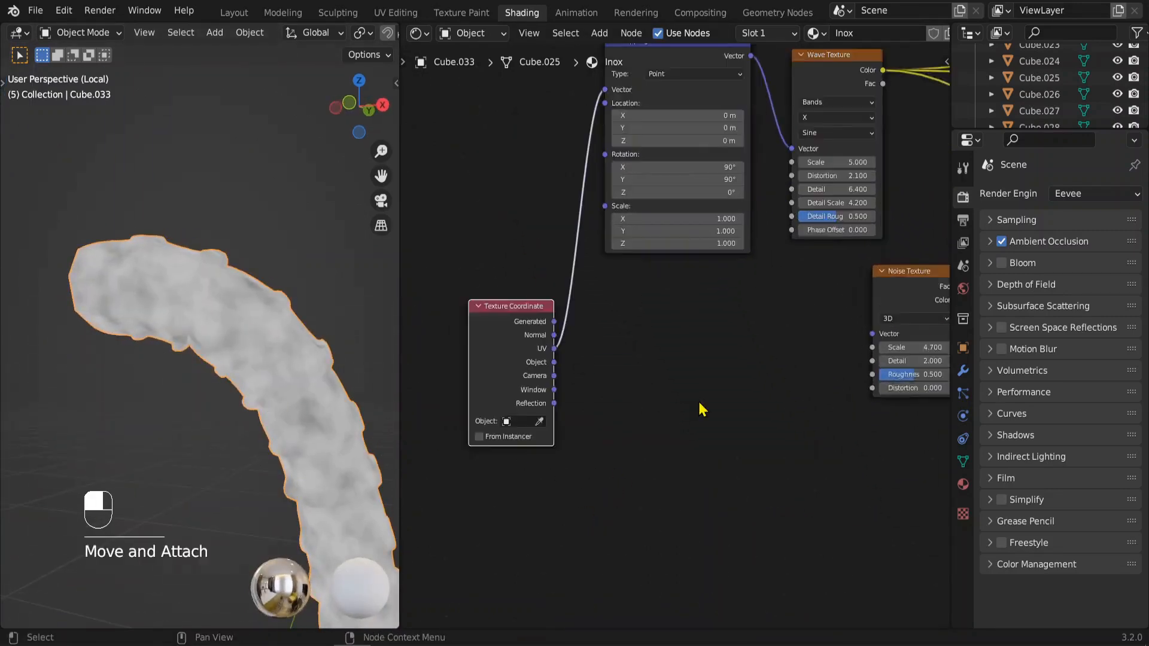
# Connect the Texture Coordinate's Generated output to the Noise Texture's Vector input
pyautogui.scroll(1, 701, 408)
pyautogui.moveTo(669, 364); pyautogui.dragTo(601, 338, button='middle')
pyautogui.moveTo(450, 296); pyautogui.dragTo(559, 311)
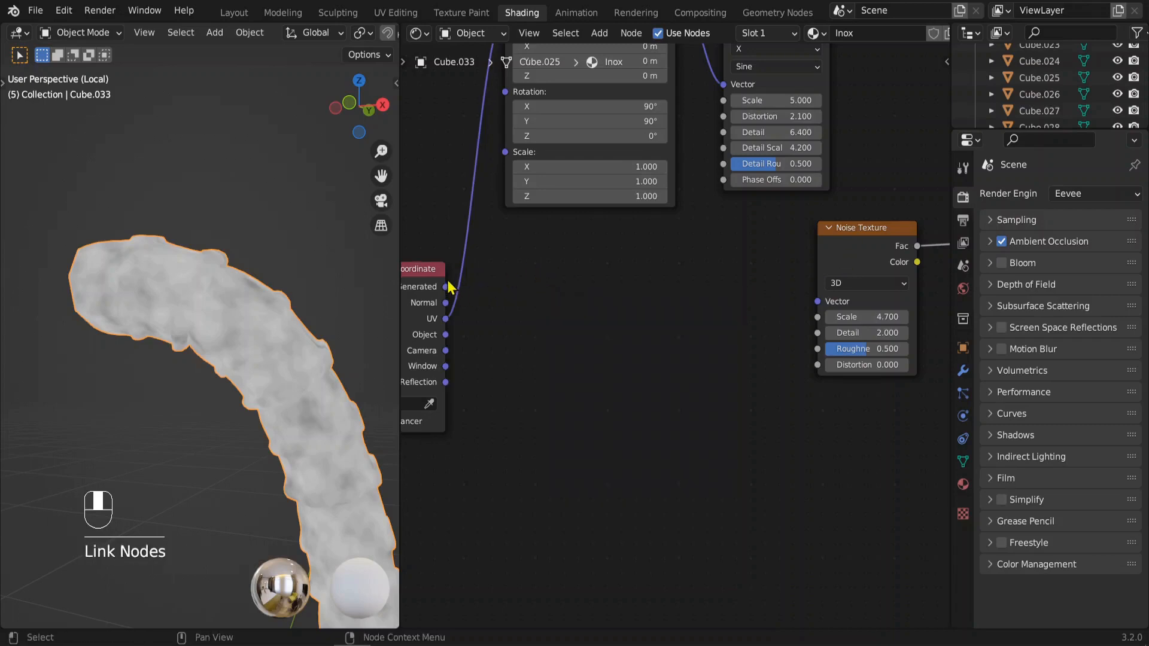
pyautogui.moveTo(450, 287); pyautogui.dragTo(539, 303)
pyautogui.moveTo(448, 289); pyautogui.dragTo(819, 305)
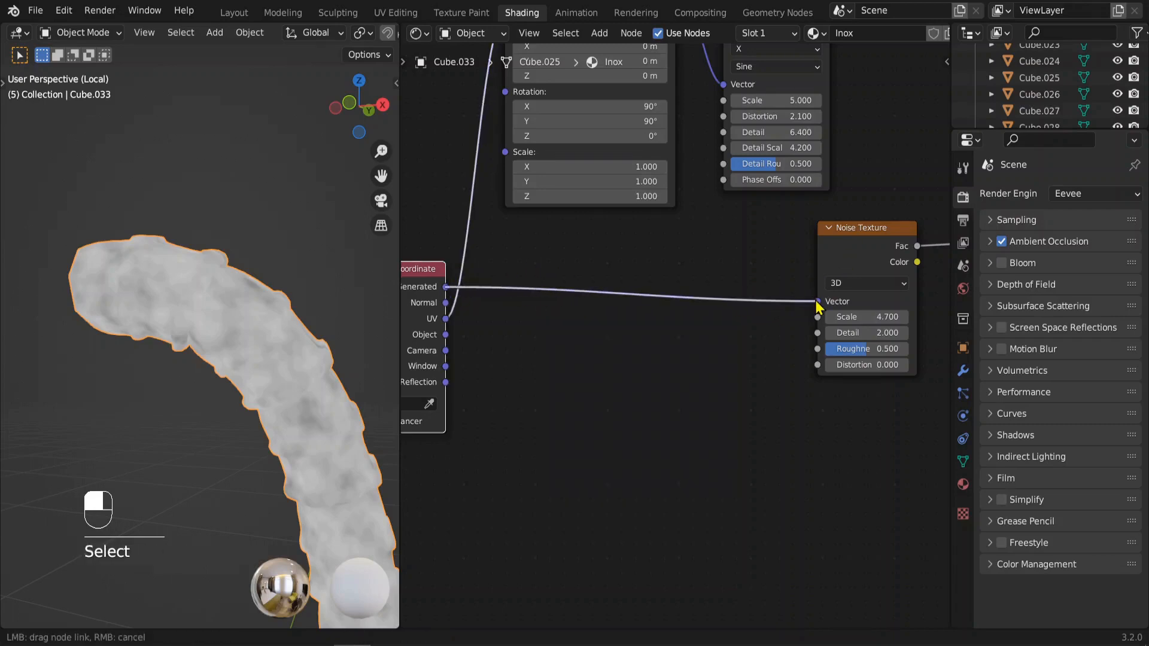
# Try driving the Noise Texture with UV coordinates at a scale of 10.700
pyautogui.moveTo(422, 273); pyautogui.dragTo(430, 226)
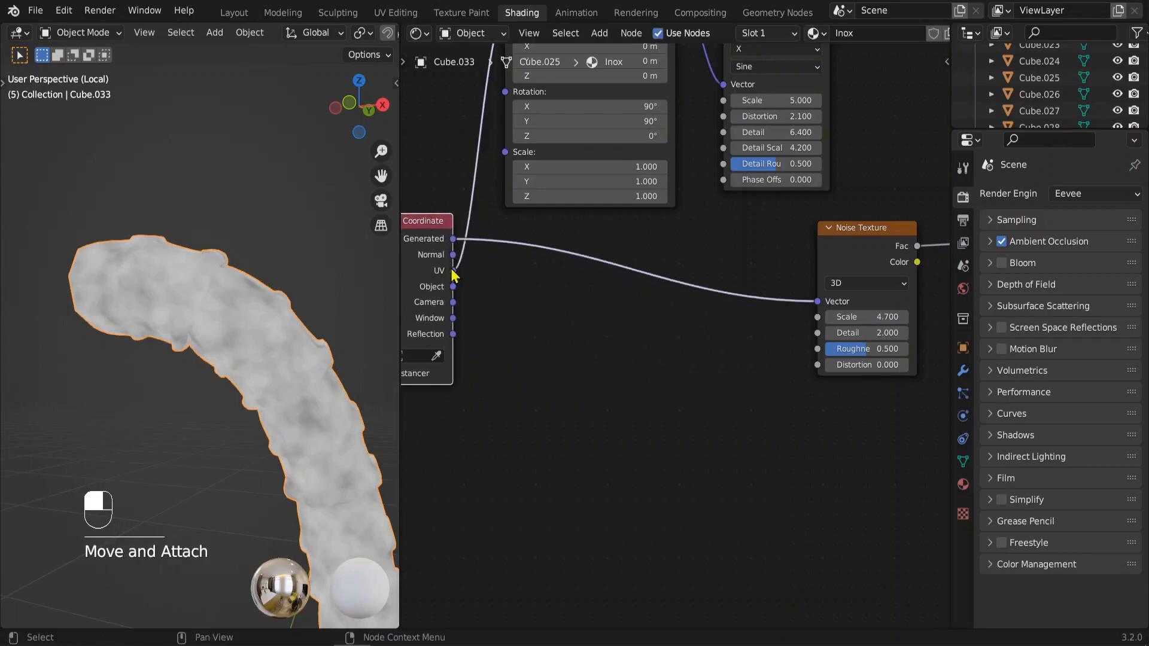
pyautogui.moveTo(455, 273); pyautogui.dragTo(818, 302)
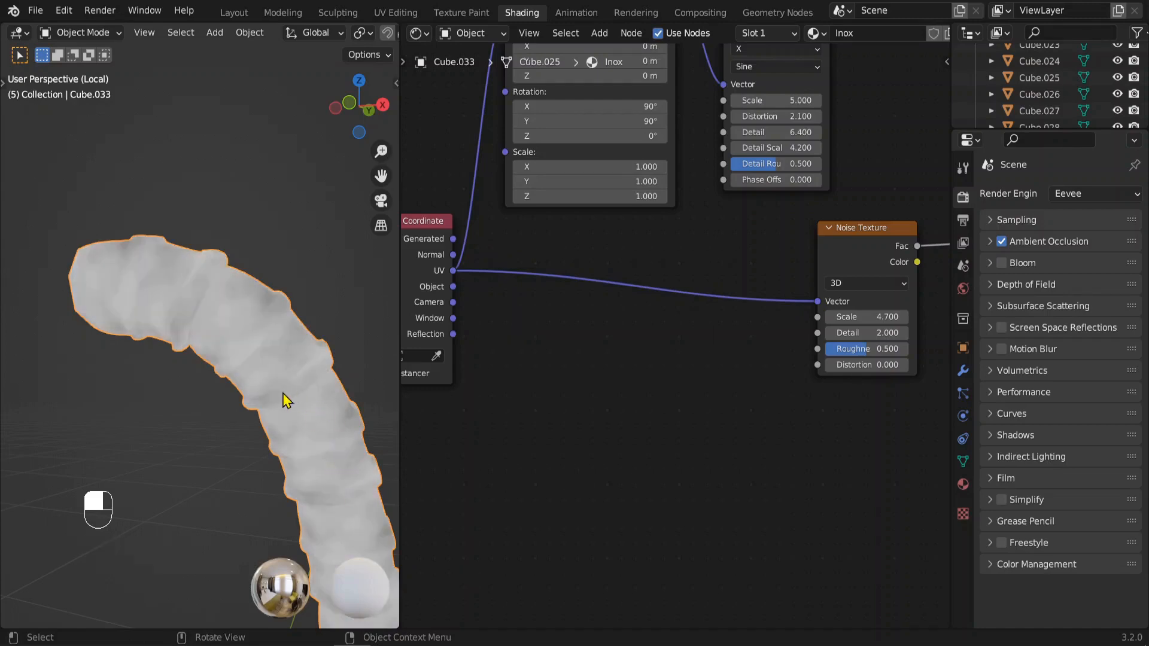
pyautogui.moveTo(283, 395)
pyautogui.mouseDown(button='middle')
pyautogui.moveTo(247, 399)
pyautogui.moveTo(264, 398)
pyautogui.mouseUp(button='middle')
pyautogui.moveTo(880, 318); pyautogui.dragTo(915, 318)
pyautogui.moveTo(181, 319); pyautogui.dragTo(216, 316, button='middle')
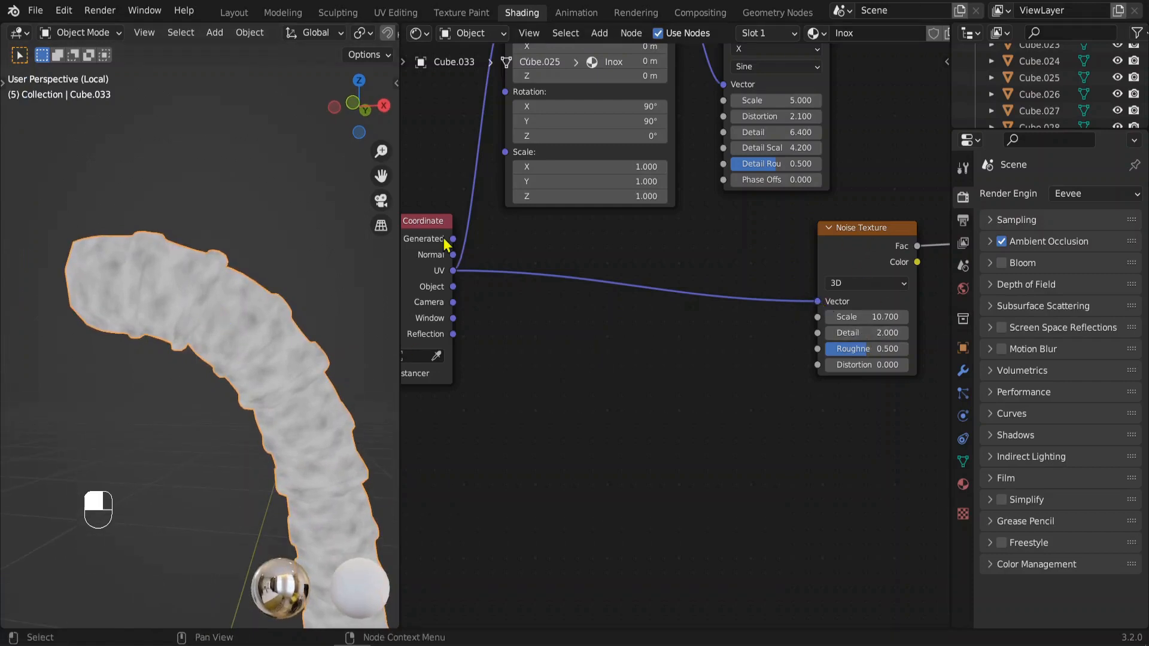
# Drive the Noise Texture from Generated coordinates at scale 4.300 and shift the node to make room after it
pyautogui.moveTo(453, 239); pyautogui.dragTo(872, 321)
pyautogui.scroll(1, 874, 344)
pyautogui.moveTo(877, 348); pyautogui.dragTo(692, 364, button='middle')
pyautogui.moveTo(665, 241); pyautogui.dragTo(557, 254)
pyautogui.moveTo(643, 318); pyautogui.dragTo(563, 320, button='middle')
# Add a ColorRamp on the link leaving the Noise Texture's Fac output
pyautogui.hotkey('shift', 'a')
pyautogui.moveTo(542, 377)
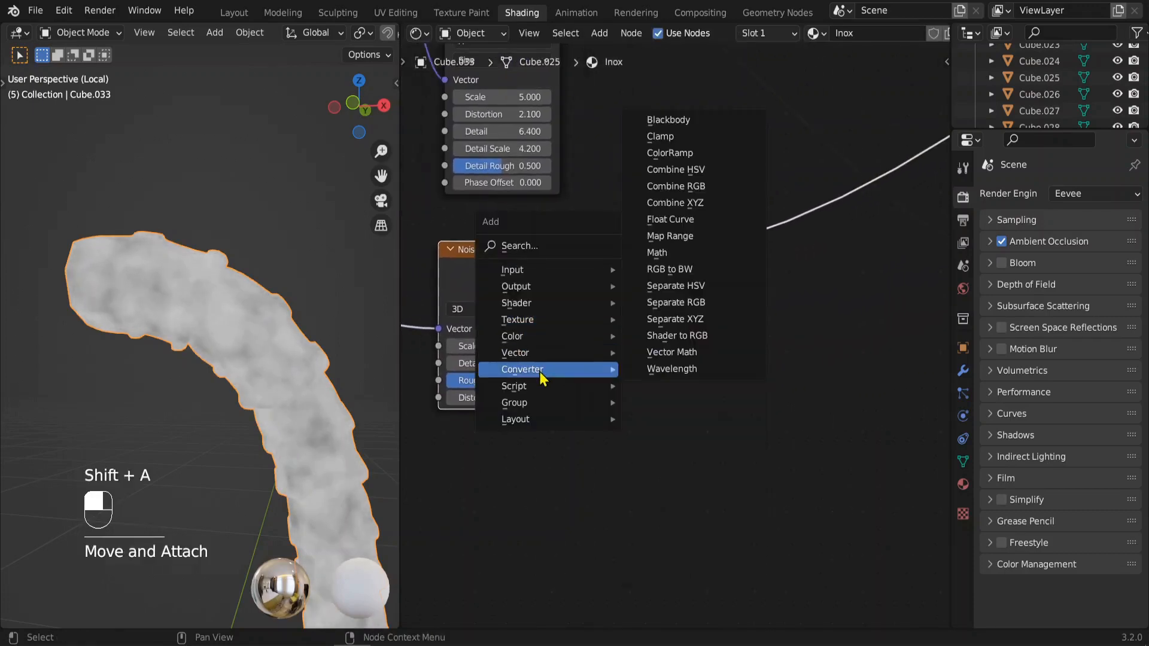
pyautogui.click(669, 152)
pyautogui.click(592, 331)
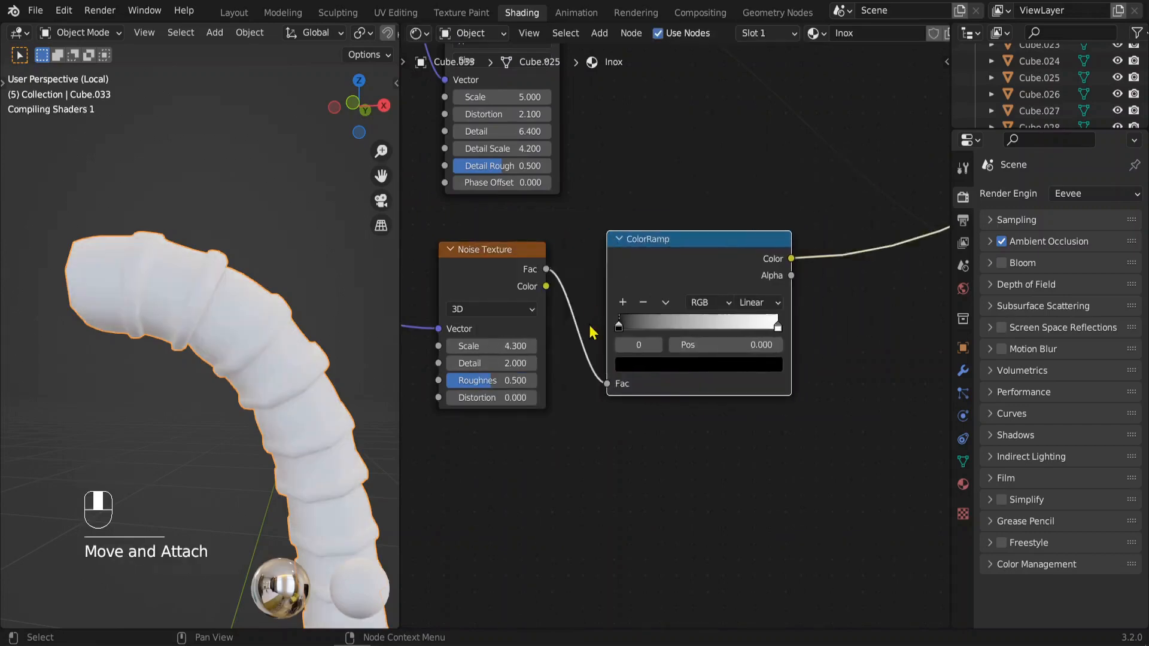
# Set the noise ColorRamp to Ease interpolation, with the white stop moved inward and the black stop at position 0.222
pyautogui.moveTo(615, 328); pyautogui.dragTo(662, 329)
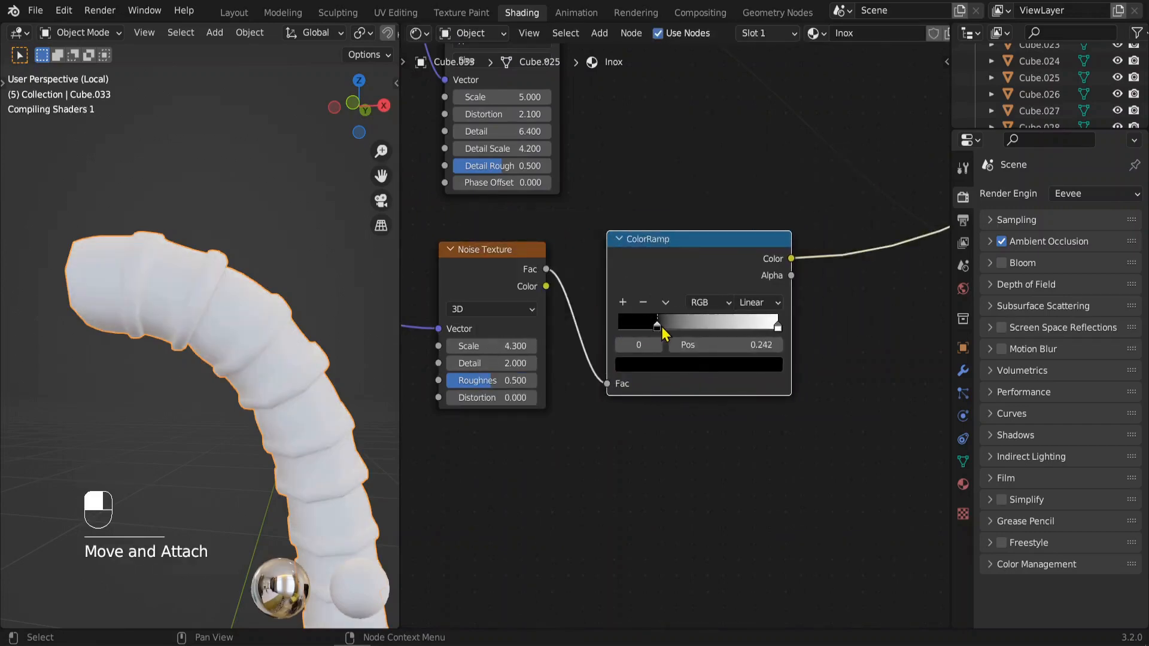
pyautogui.click(735, 308)
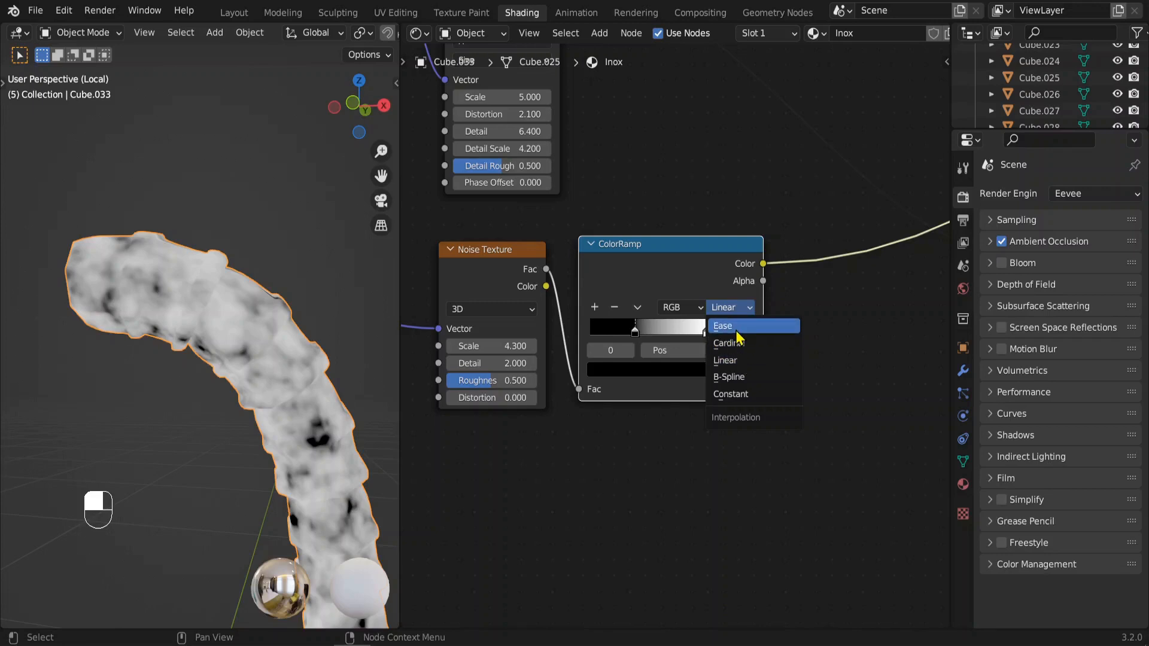
pyautogui.click(736, 329)
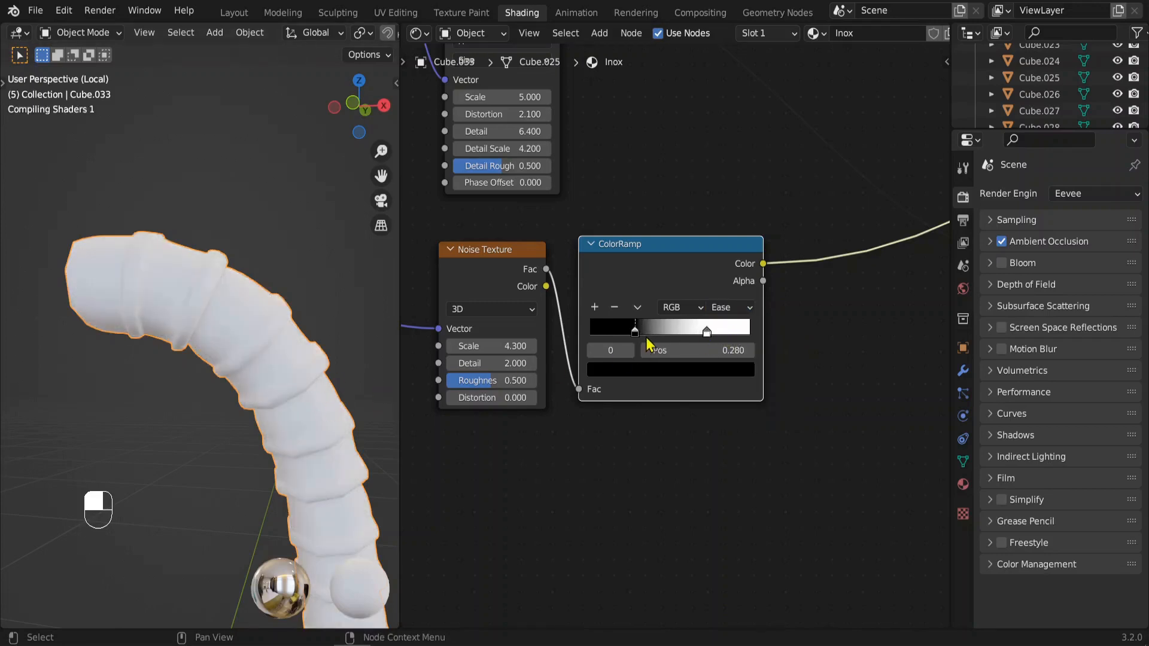
pyautogui.moveTo(637, 331)
pyautogui.mouseDown()
pyautogui.moveTo(648, 333)
pyautogui.moveTo(627, 332)
pyautogui.mouseUp()
# Rearrange the noise ColorRamp and Wave Texture nodes to leave space before the bump ColorRamp
pyautogui.scroll(-3, 790, 306)
pyautogui.moveTo(790, 305); pyautogui.dragTo(679, 405, button='middle')
pyautogui.moveTo(592, 366); pyautogui.dragTo(623, 348)
pyautogui.scroll(-3, 593, 263)
pyautogui.moveTo(530, 237); pyautogui.dragTo(535, 230)
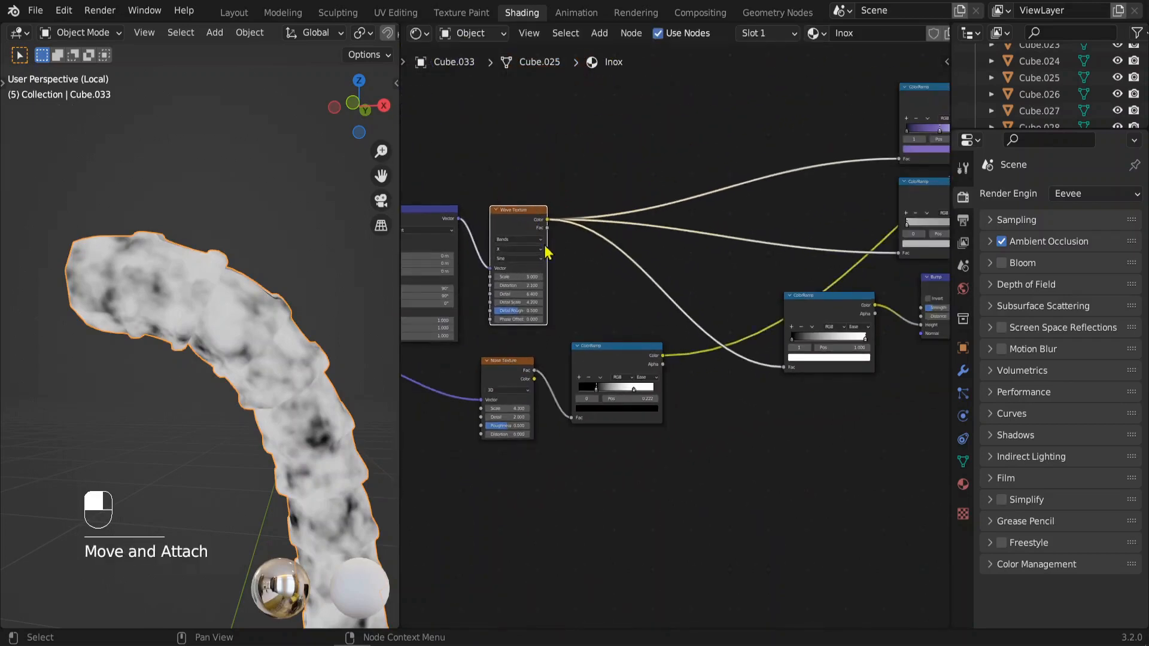
# Insert a MixRGB node on the link between the Wave Texture and the bump ColorRamp
pyautogui.scroll(2, 635, 263)
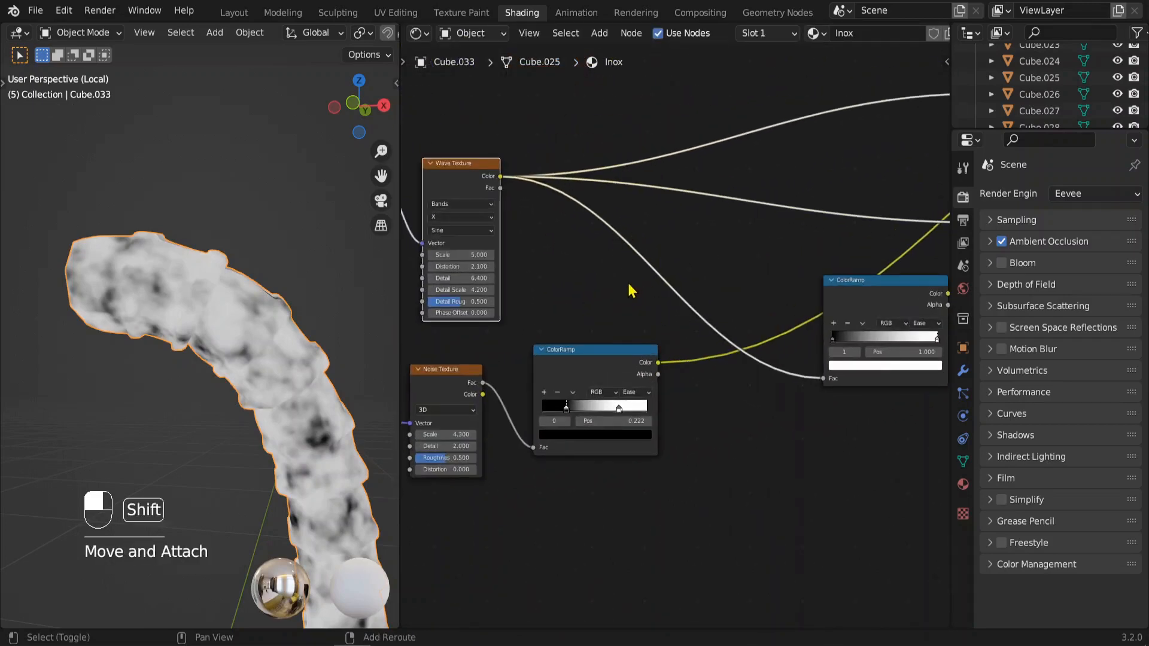
pyautogui.hotkey('shift', 'a')
pyautogui.moveTo(567, 250)
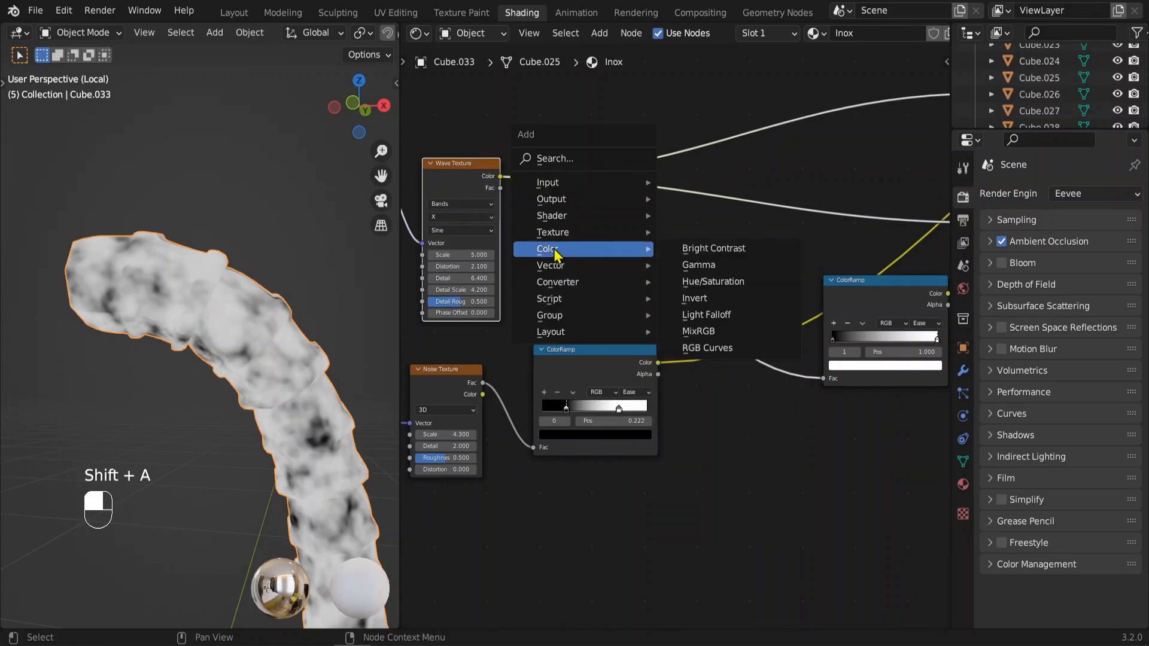
pyautogui.click(697, 333)
pyautogui.click(626, 250)
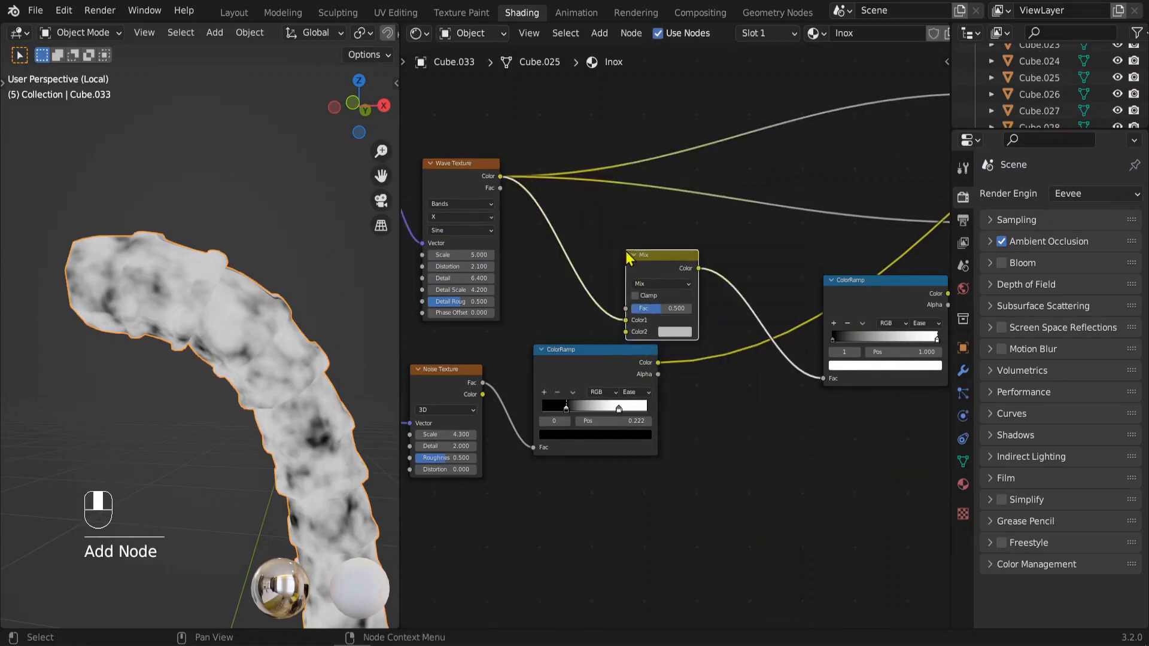
# Shift the noise ColorRamp aside and connect its Color output to the Mix node's Color2 input
pyautogui.moveTo(587, 362); pyautogui.dragTo(533, 360)
pyautogui.scroll(4, 635, 335)
pyautogui.moveTo(558, 354); pyautogui.dragTo(636, 344)
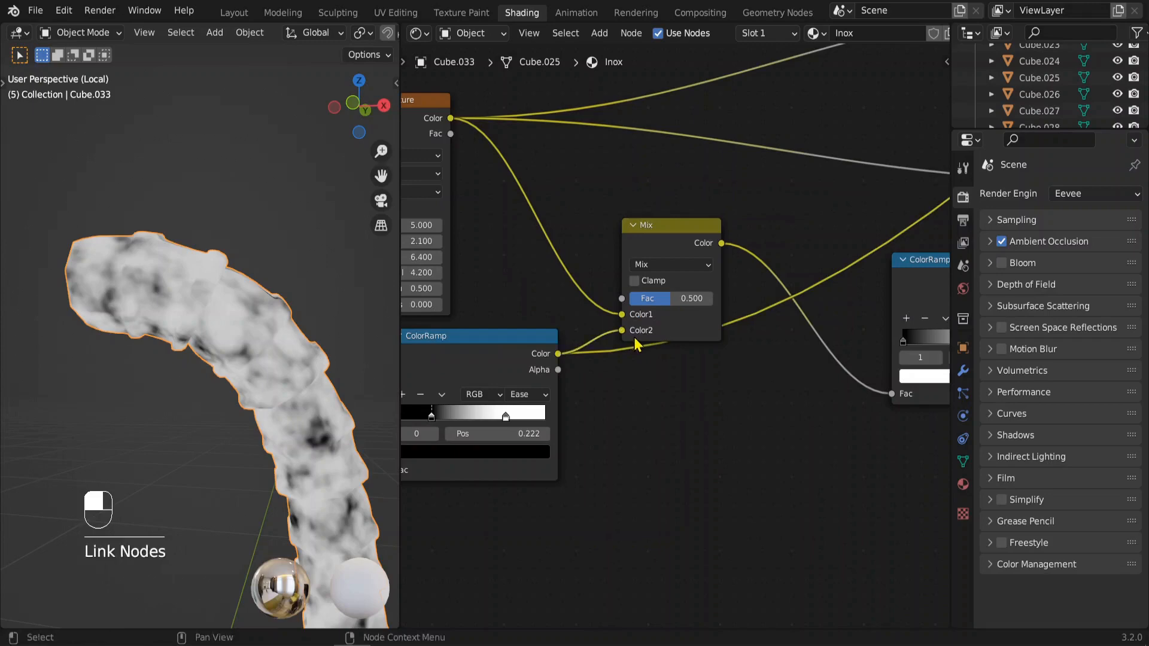
# Preview the Mix node on the mesh and set the Wave Texture's scale to 4.400
pyautogui.keyDown('ctrl'); pyautogui.keyDown('shift'); pyautogui.click(678, 239); pyautogui.keyUp('shift'); pyautogui.keyUp('ctrl')
pyautogui.scroll(3, 254, 384)
pyautogui.moveTo(254, 385); pyautogui.dragTo(220, 416, button='middle')
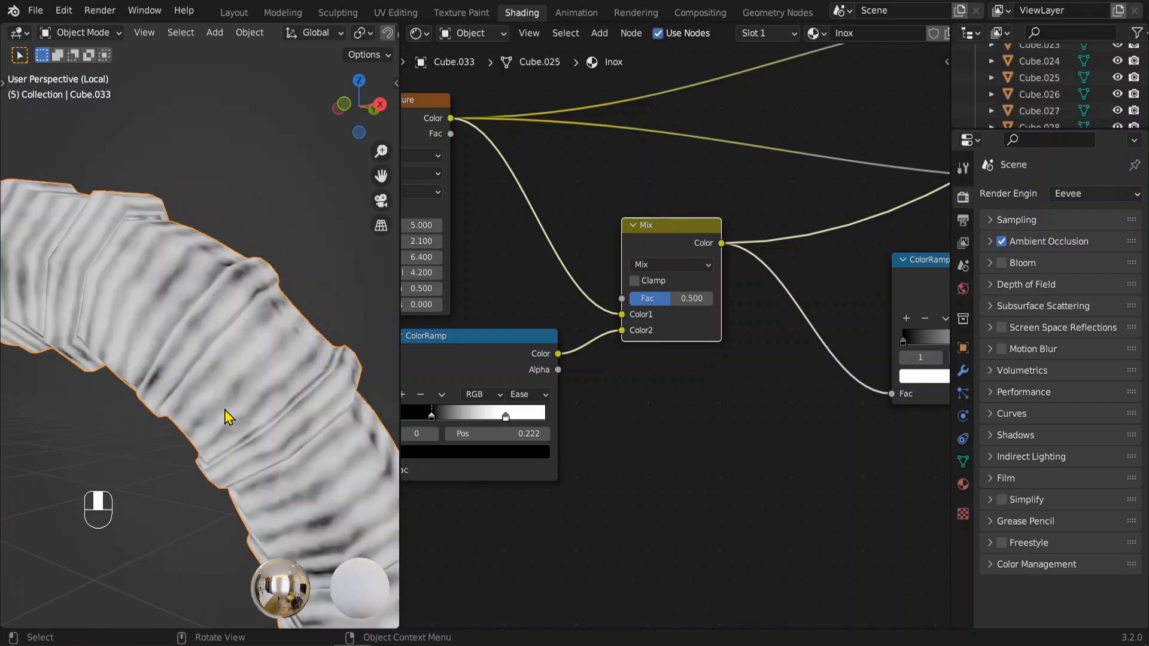
pyautogui.scroll(5, 225, 410)
pyautogui.scroll(-2, 225, 409)
pyautogui.moveTo(199, 335); pyautogui.dragTo(230, 337, button='middle')
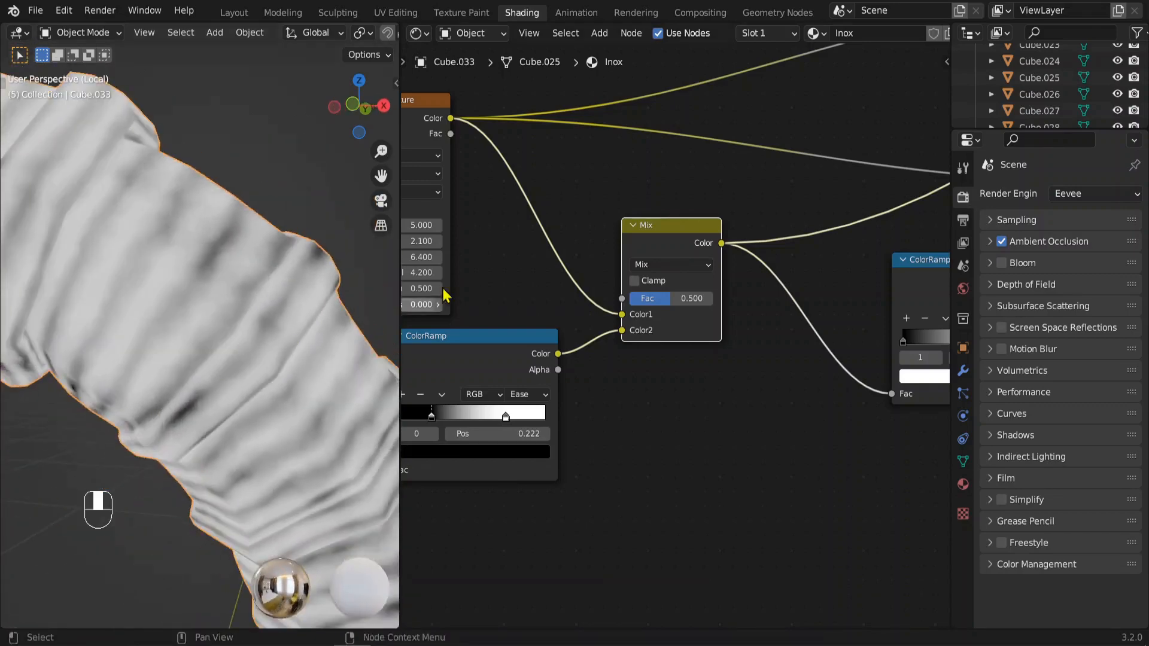
pyautogui.moveTo(547, 272); pyautogui.dragTo(694, 277, button='middle')
pyautogui.moveTo(569, 231)
pyautogui.mouseDown()
pyautogui.moveTo(581, 231)
pyautogui.moveTo(556, 231)
pyautogui.mouseUp()
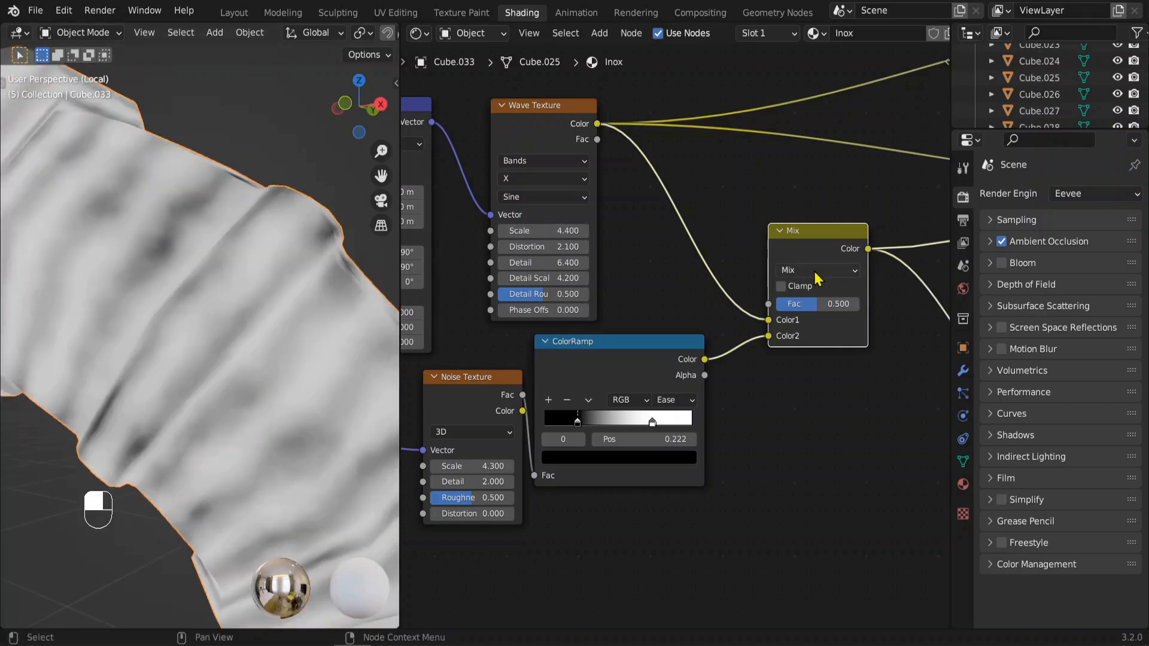
# Try Mix factors of 1.000 and 0.692 while comparing the blended pattern on the mesh
pyautogui.moveTo(818, 306); pyautogui.dragTo(860, 305)
pyautogui.scroll(-1, 677, 342)
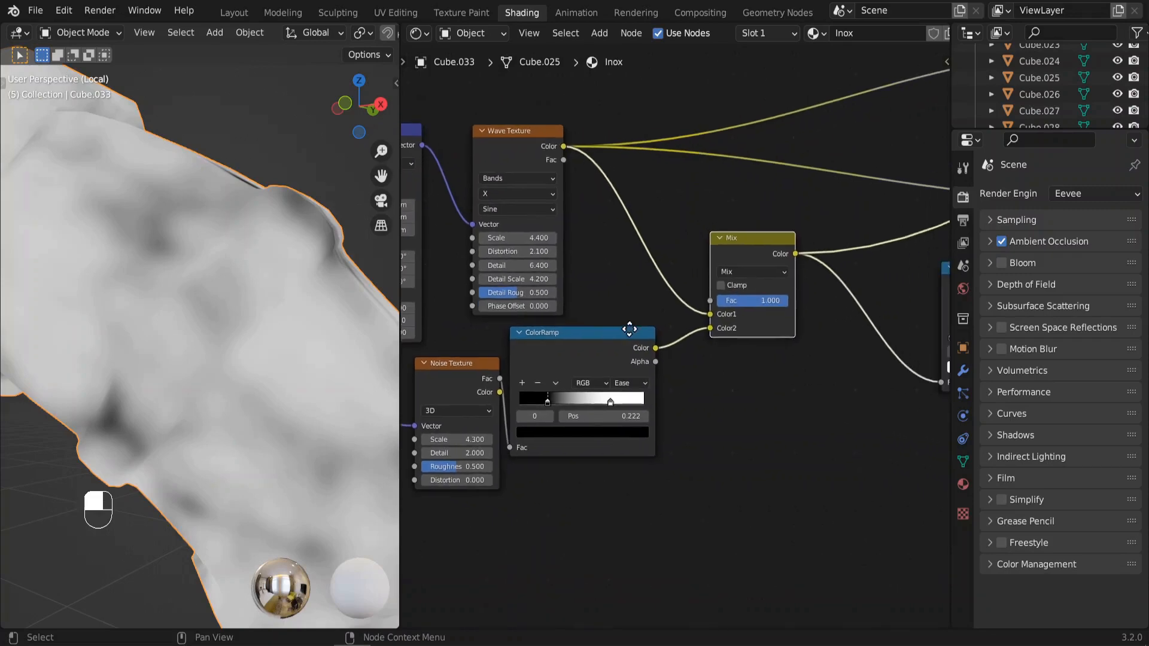
pyautogui.scroll(-3, 277, 359)
pyautogui.scroll(2, 790, 308)
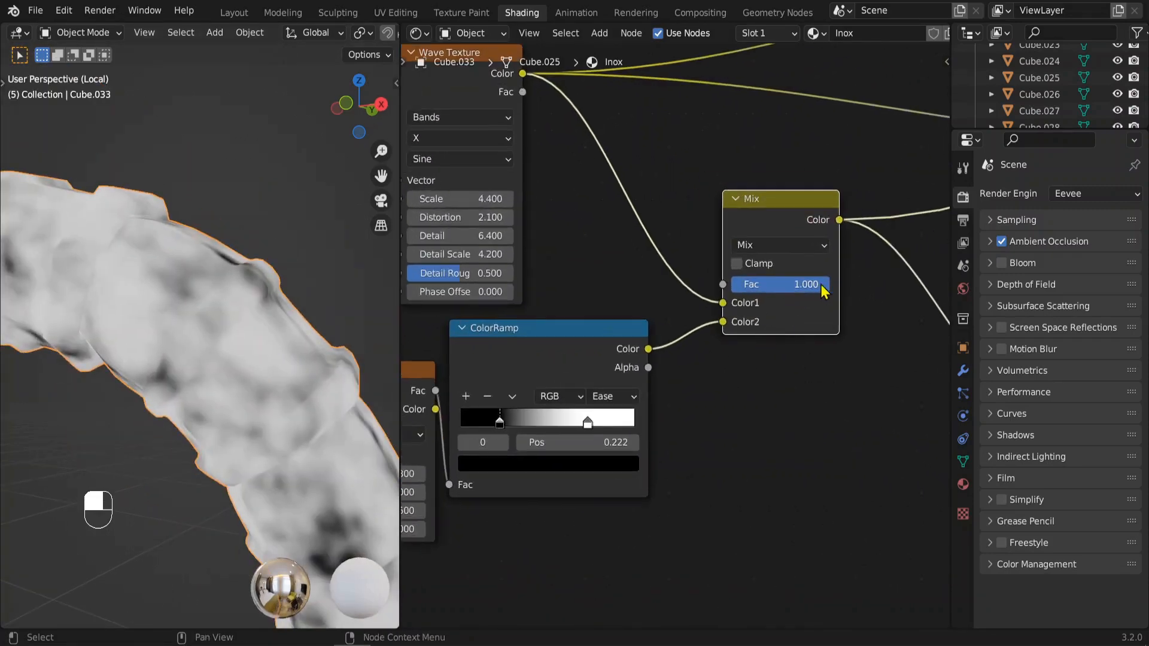
pyautogui.moveTo(825, 291); pyautogui.dragTo(814, 284)
pyautogui.moveTo(228, 335); pyautogui.dragTo(281, 395, button='middle')
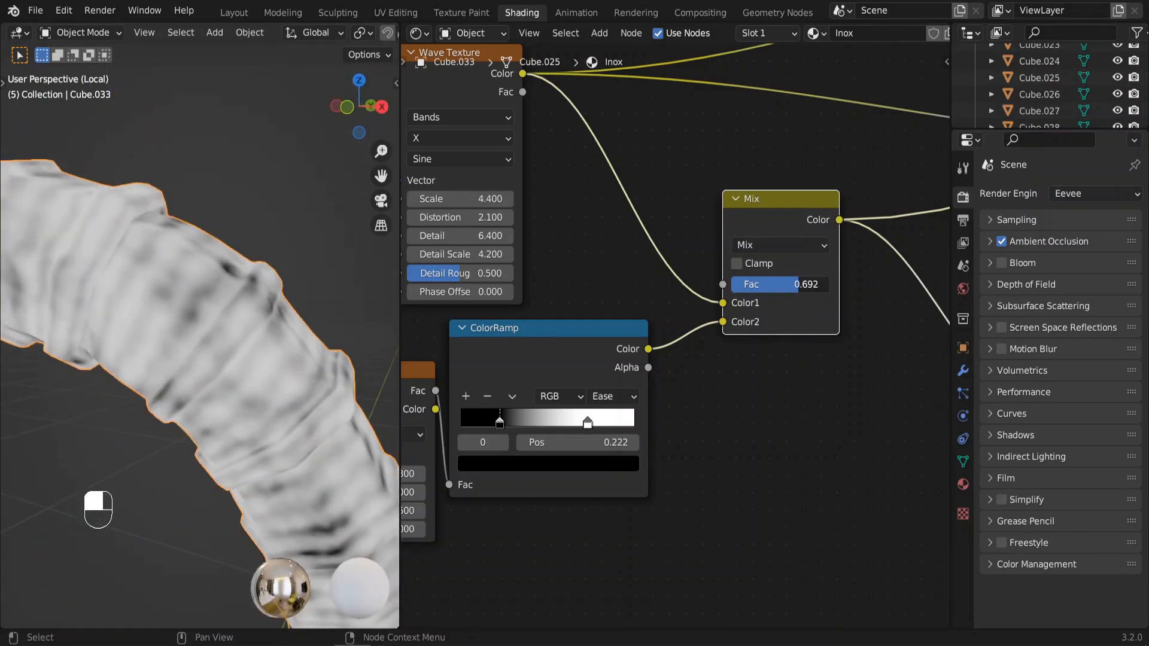
# Set the Mix node's factor to 0.000 and change its blend mode to Multiply
pyautogui.moveTo(799, 284)
pyautogui.mouseDown()
pyautogui.moveTo(731, 285)
pyautogui.moveTo(830, 284)
pyautogui.moveTo(731, 285)
pyautogui.mouseUp()
pyautogui.click(754, 245)
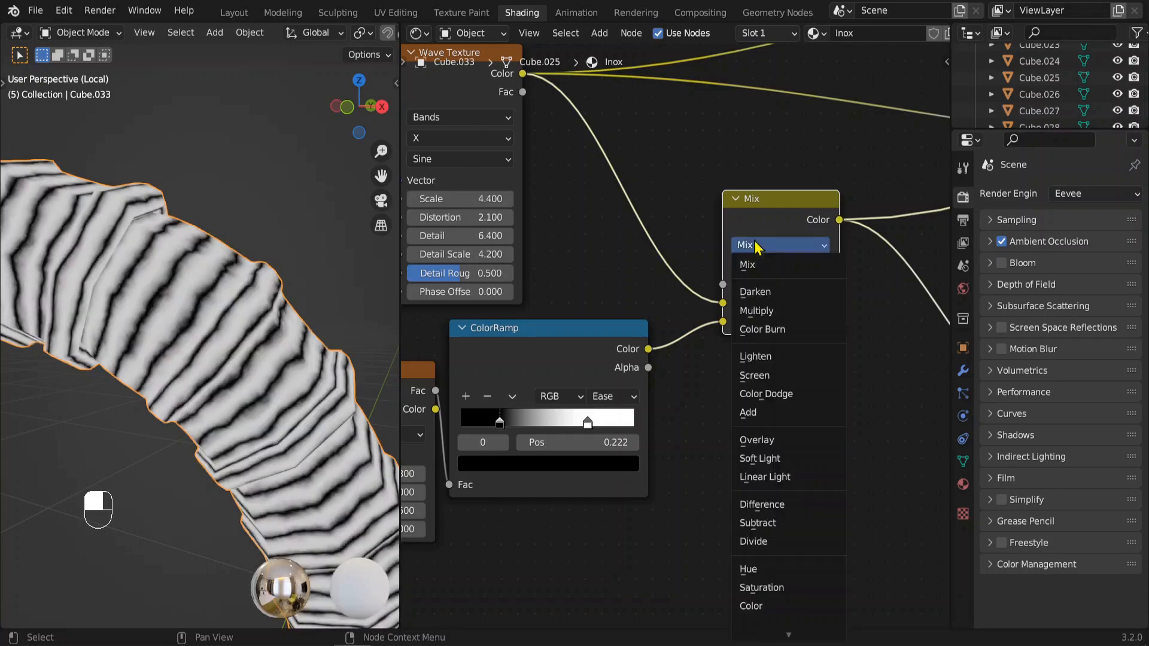
pyautogui.click(770, 312)
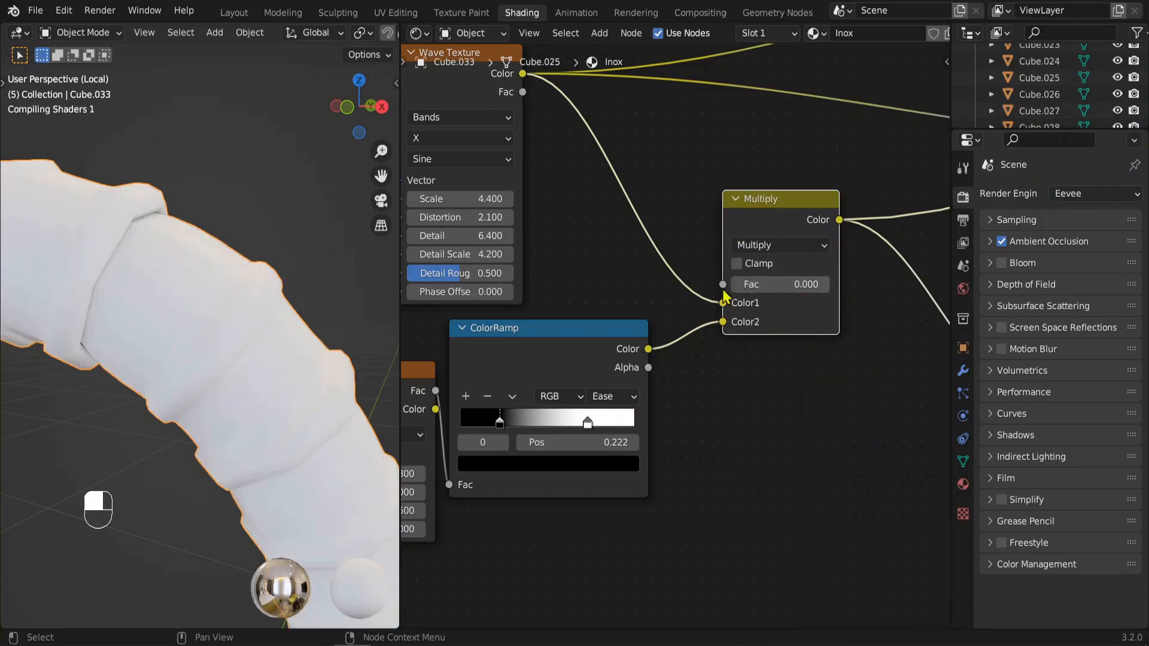
# Raise the Multiply node's factor to 1.000 and shift the noise ColorRamp's stops right, placing the white stop at 0.805
pyautogui.moveTo(771, 284); pyautogui.dragTo(870, 284)
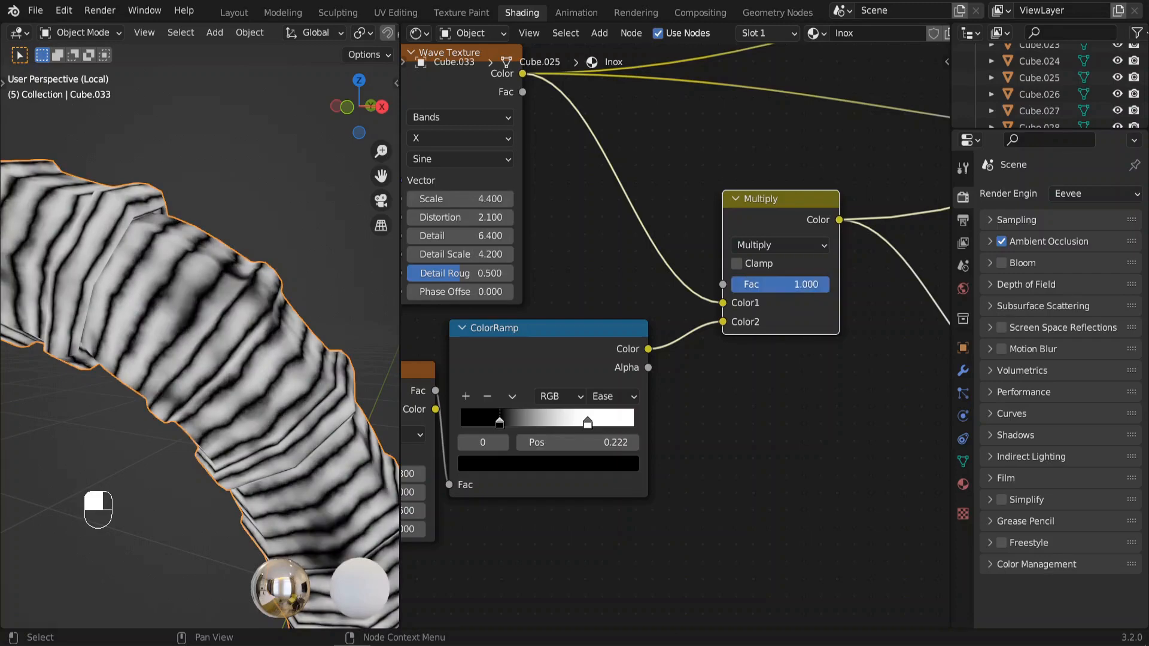
pyautogui.moveTo(299, 353); pyautogui.dragTo(238, 389, button='middle')
pyautogui.moveTo(500, 423); pyautogui.dragTo(508, 424)
pyautogui.moveTo(588, 422)
pyautogui.mouseDown()
pyautogui.moveTo(567, 423)
pyautogui.moveTo(600, 426)
pyautogui.mouseUp()
pyautogui.moveTo(251, 371); pyautogui.dragTo(220, 340, button='middle')
# Connect the Multiply node's Color output to the roughness ColorRamp's Fac input and preview the Principled BSDF on the mesh
pyautogui.scroll(-2, 598, 419)
pyautogui.moveTo(777, 333); pyautogui.dragTo(594, 372, button='middle')
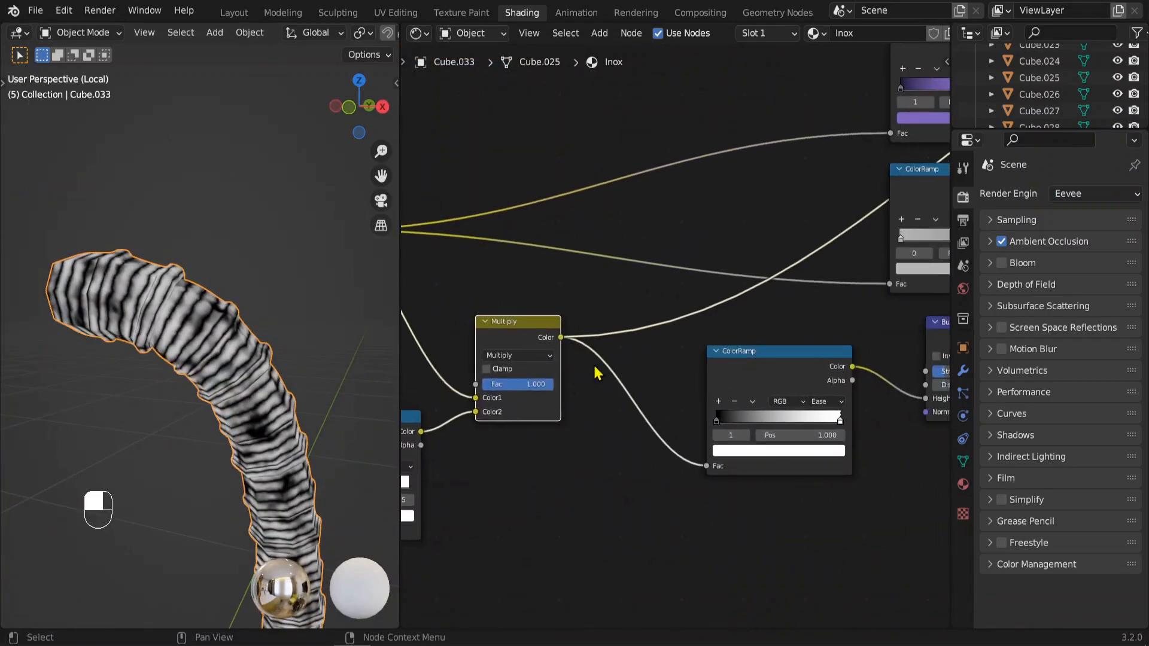
pyautogui.scroll(-1, 595, 371)
pyautogui.moveTo(658, 352); pyautogui.dragTo(635, 374, button='middle')
pyautogui.moveTo(569, 360); pyautogui.dragTo(663, 325)
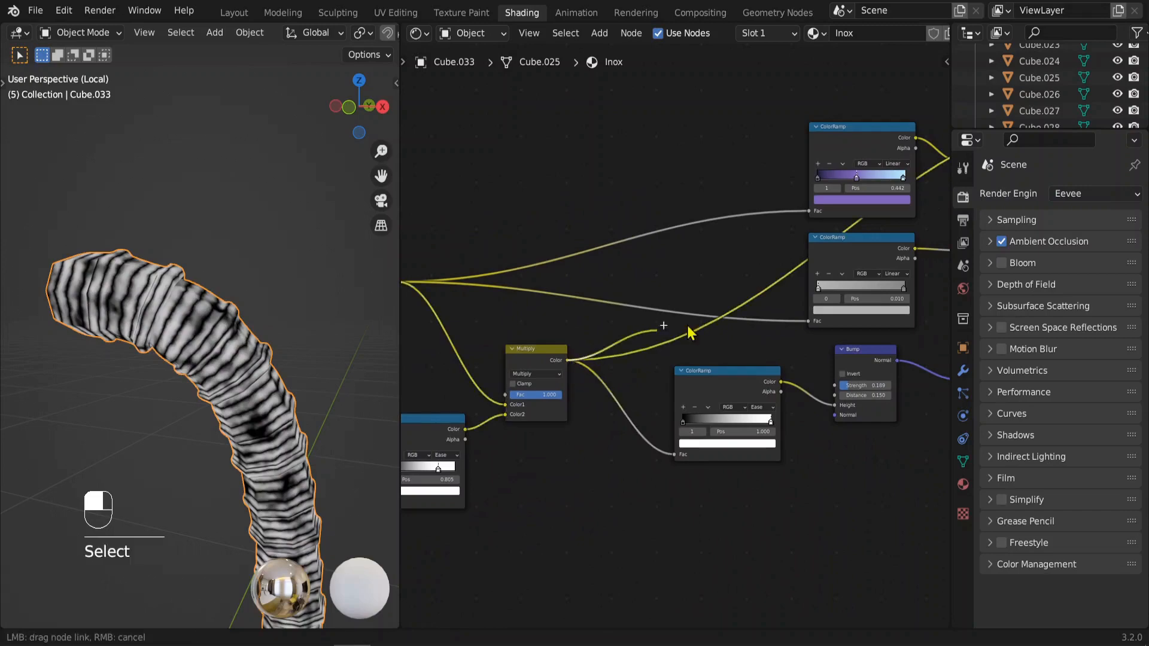
pyautogui.moveTo(812, 330); pyautogui.dragTo(813, 330)
pyautogui.moveTo(846, 328); pyautogui.dragTo(672, 321, button='middle')
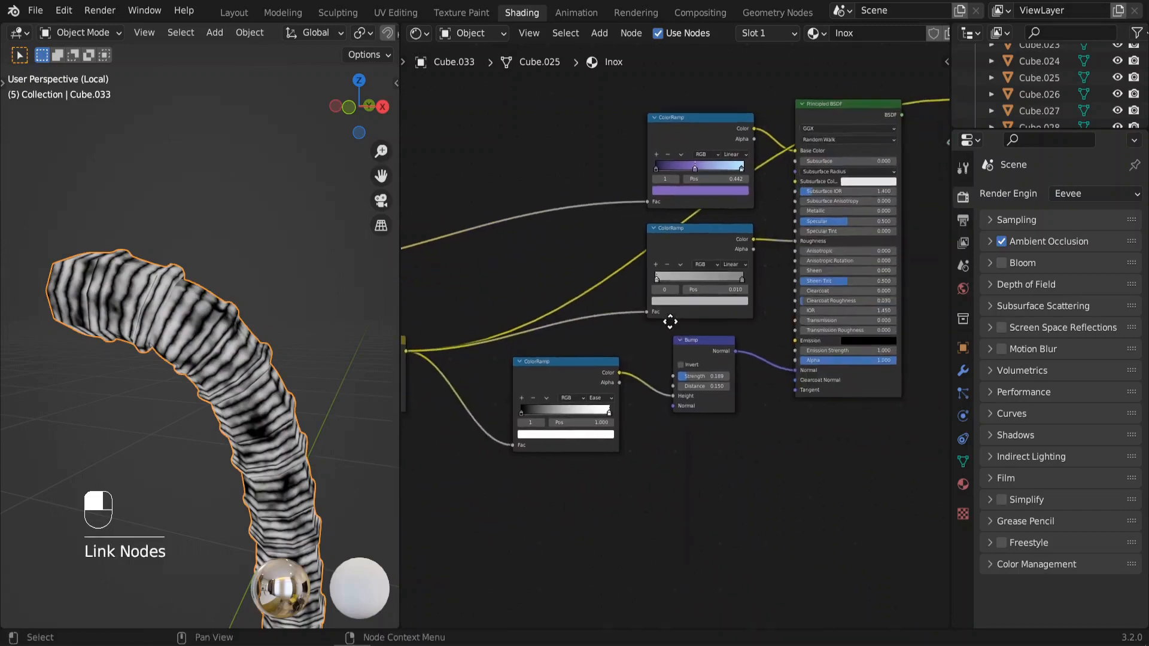
pyautogui.keyDown('ctrl'); pyautogui.keyDown('shift'); pyautogui.click(891, 377); pyautogui.keyUp('shift'); pyautogui.keyUp('ctrl')
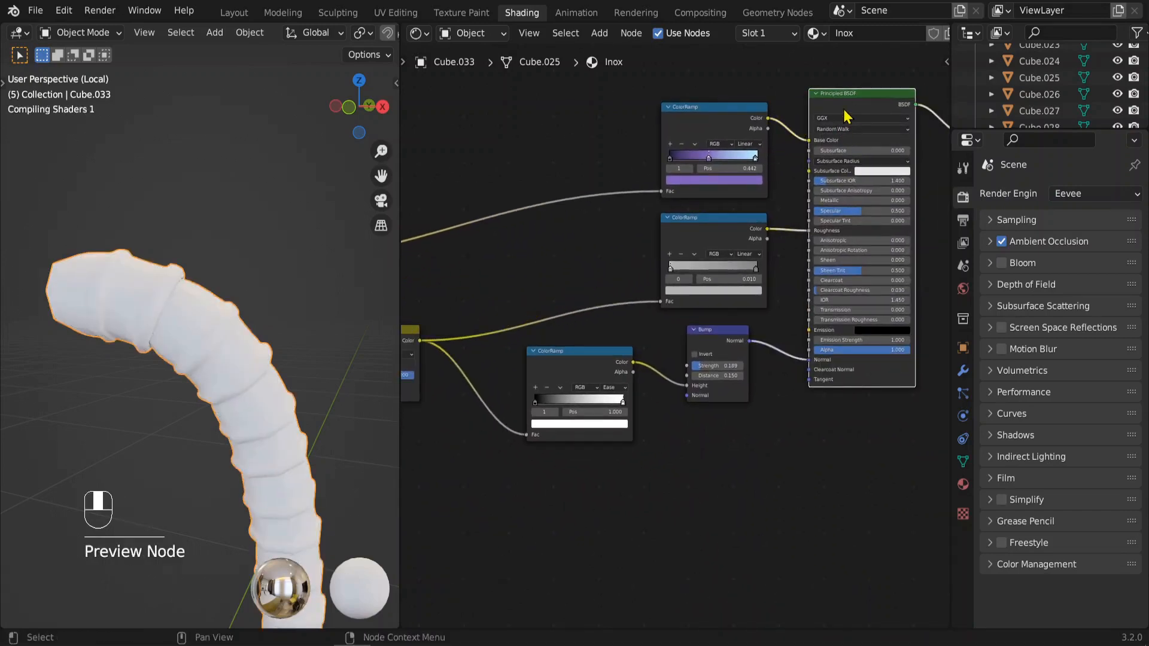
pyautogui.scroll(2, 852, 281)
pyautogui.scroll(4, 218, 359)
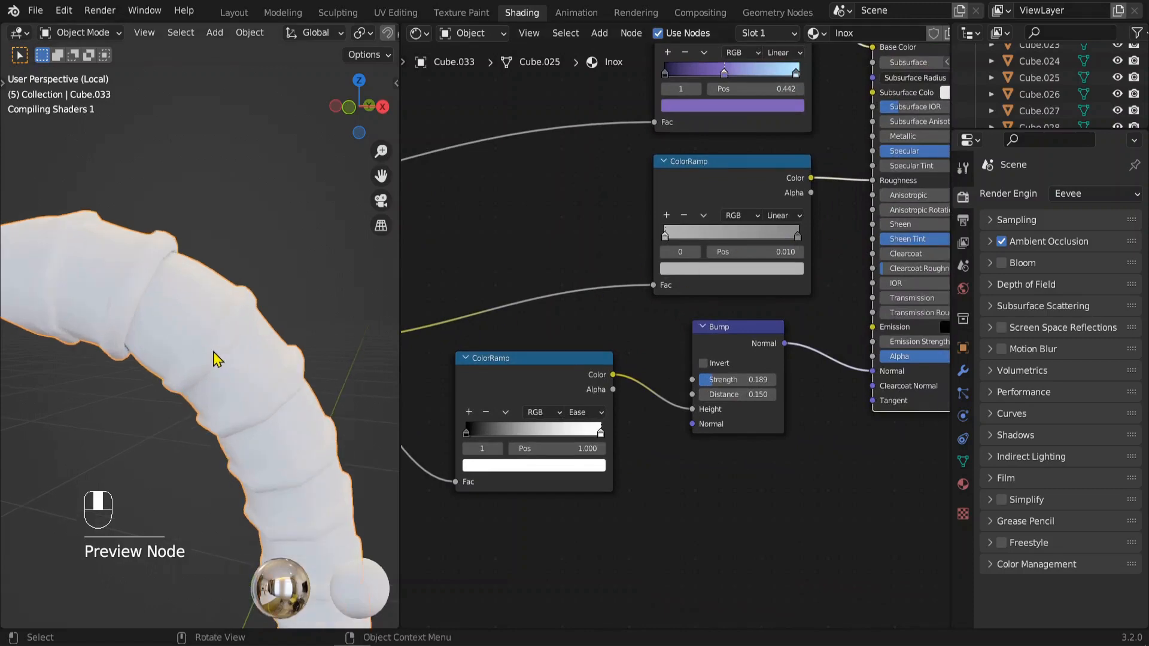
pyautogui.scroll(-3, 676, 270)
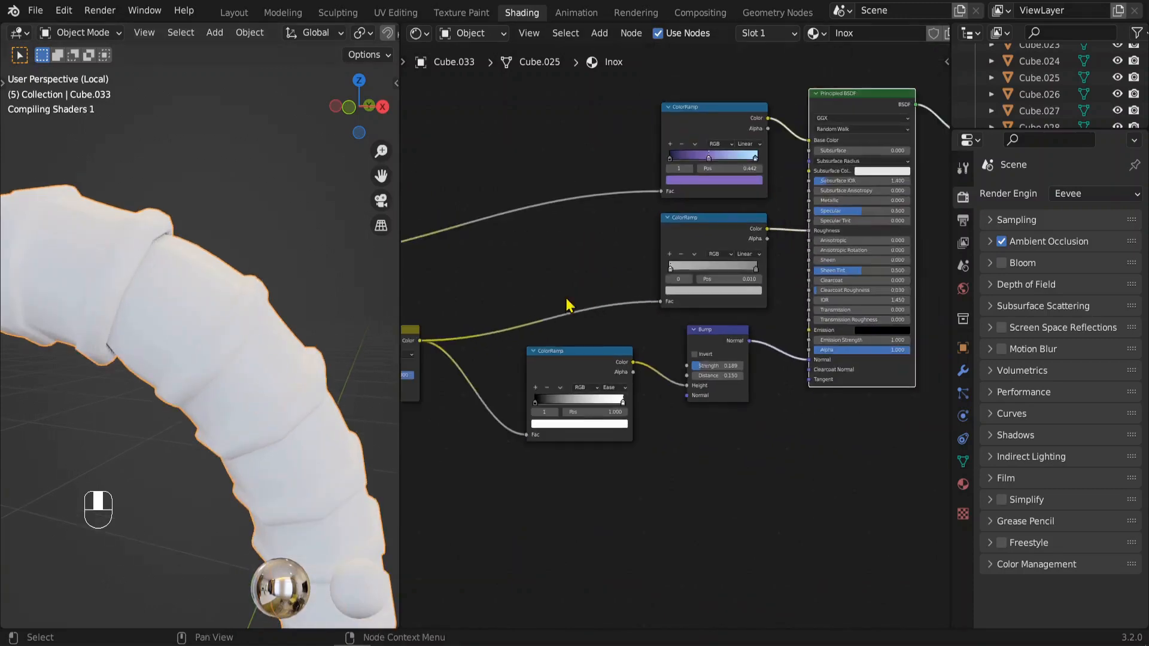
# Reposition the Multiply node and connect its Color output to the Fac input of the purple-blue base colour ColorRamp
pyautogui.moveTo(569, 245); pyautogui.dragTo(723, 238, button='middle')
pyautogui.moveTo(591, 294); pyautogui.dragTo(626, 221)
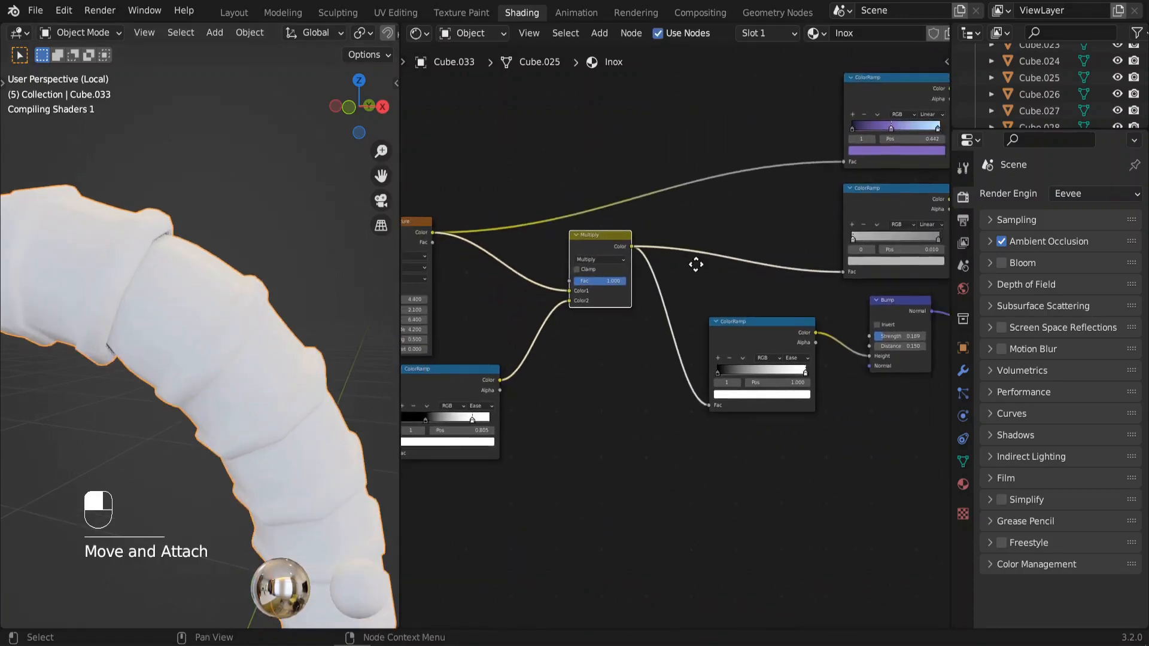
pyautogui.hscroll(5, 692, 257)
pyautogui.scroll(3, 692, 257)
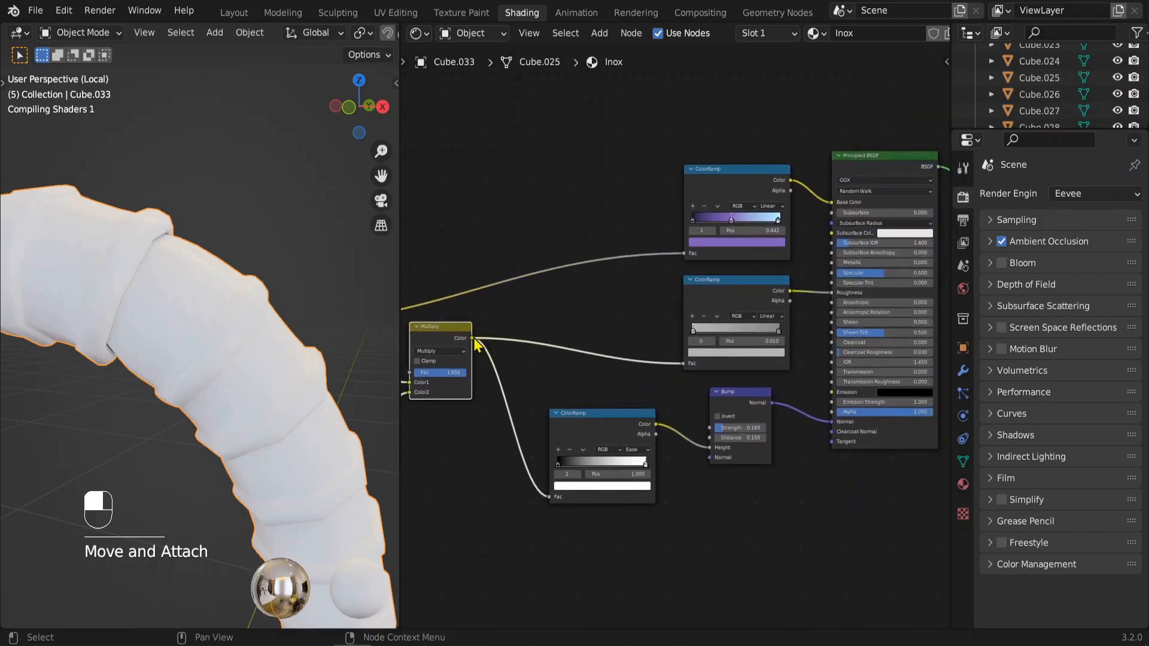
pyautogui.moveTo(323, 326); pyautogui.dragTo(461, 350, button='middle')
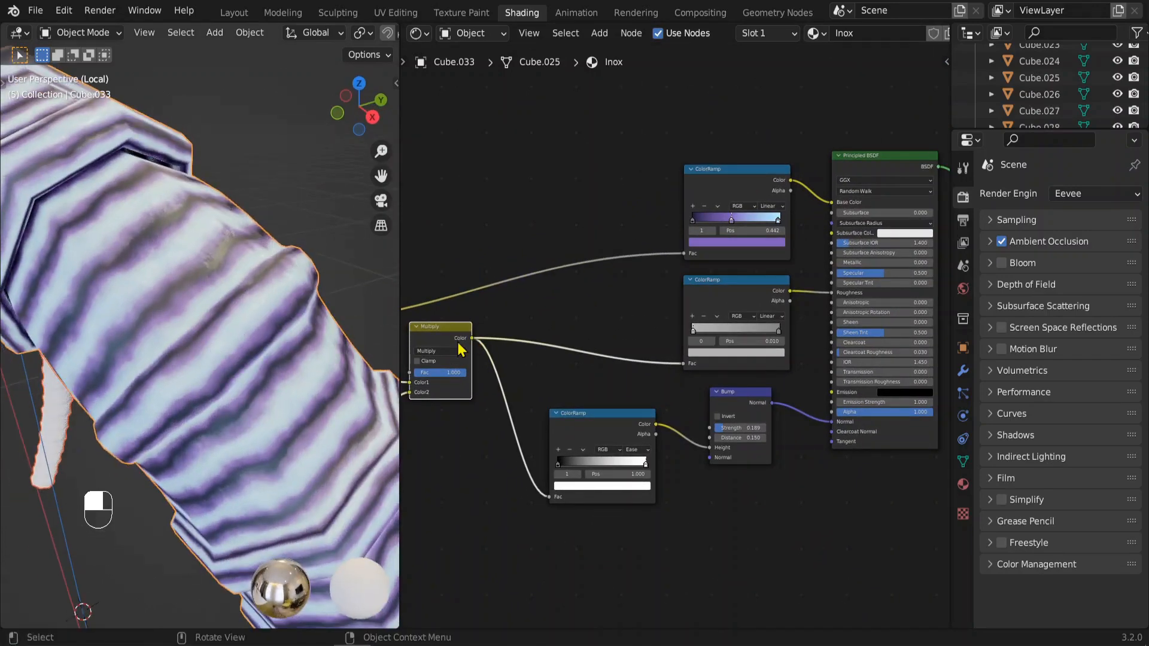
pyautogui.moveTo(472, 338); pyautogui.dragTo(642, 272)
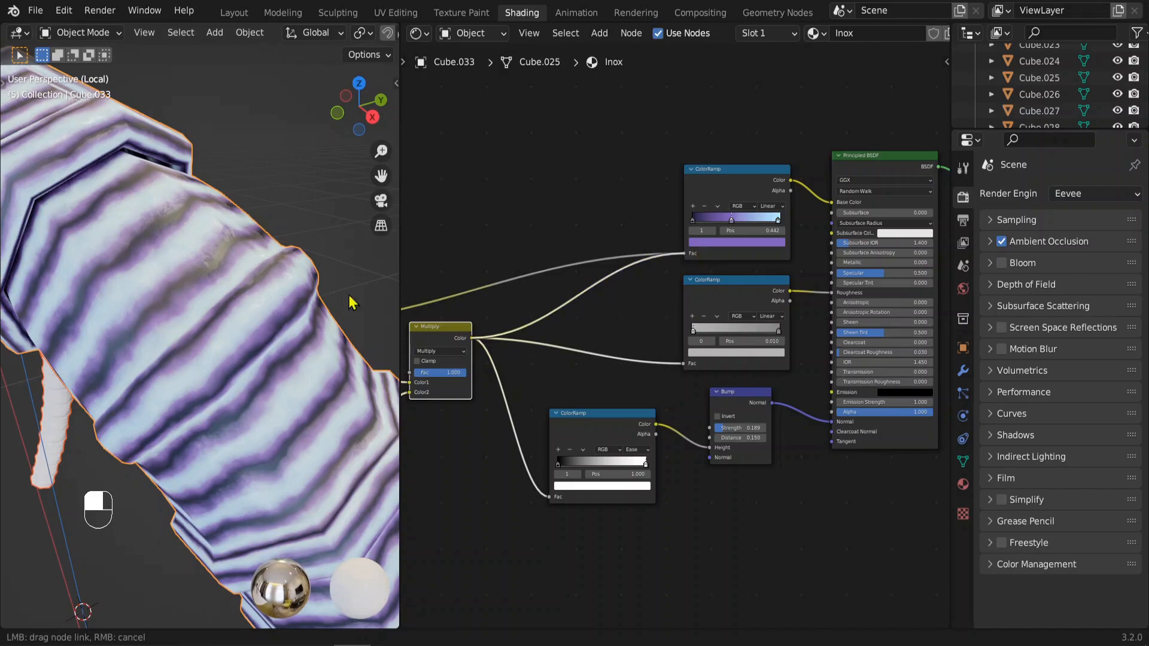
pyautogui.moveTo(352, 303); pyautogui.dragTo(347, 307)
pyautogui.moveTo(174, 400); pyautogui.dragTo(190, 295, button='middle')
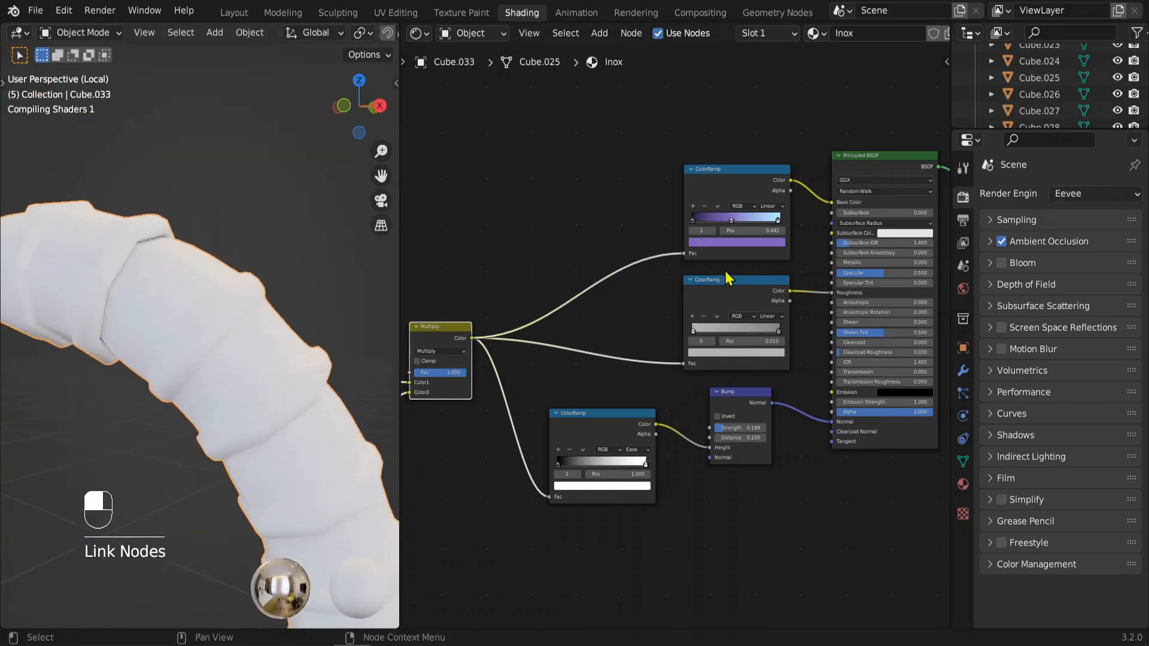
# Move the bump ColorRamp beside the Bump node, and shift the base colour ramp's purple stop close to the dark end and light blue to 0.833
pyautogui.click(755, 378)
pyautogui.moveTo(618, 431); pyautogui.dragTo(635, 405)
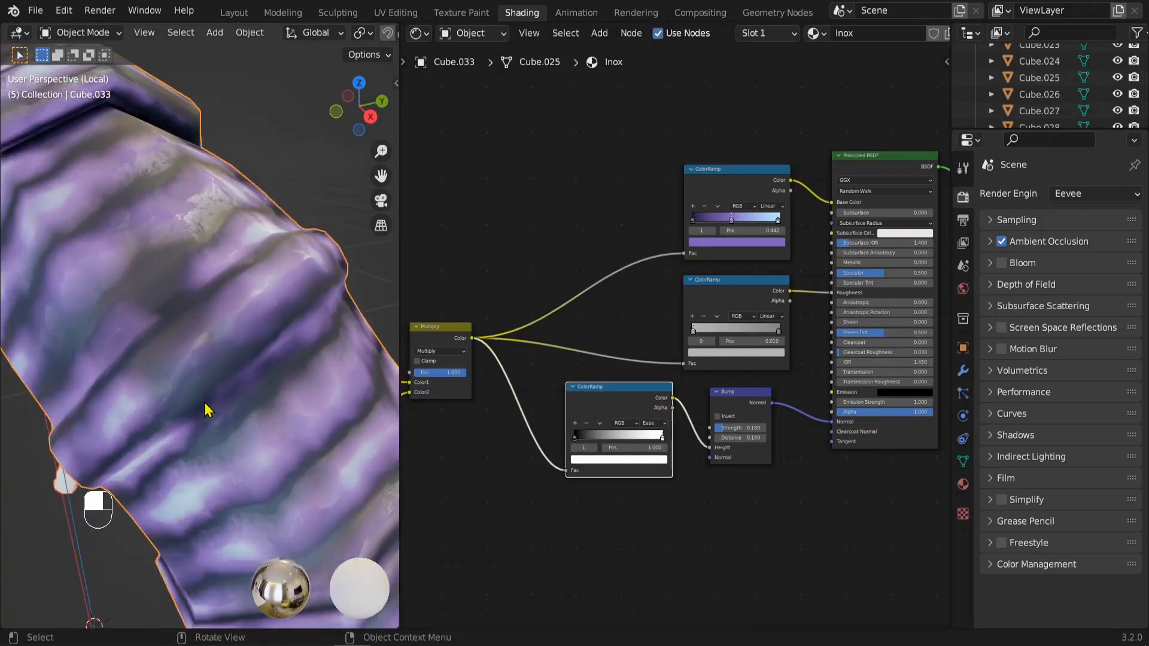
pyautogui.moveTo(277, 405); pyautogui.dragTo(272, 343, button='middle')
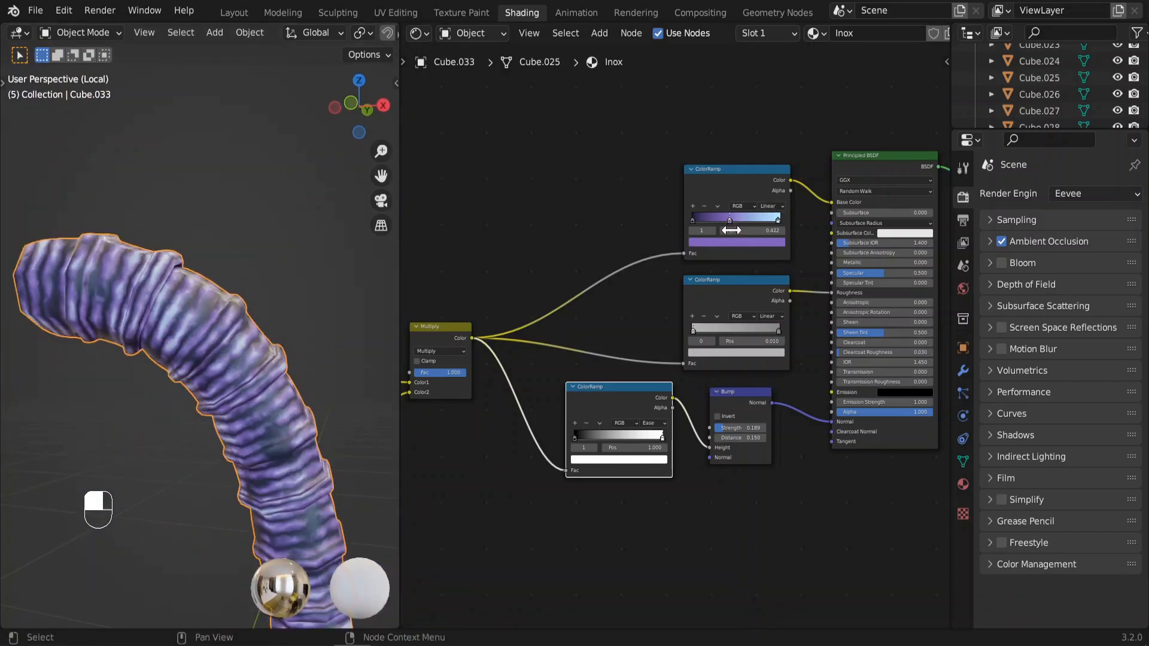
pyautogui.moveTo(729, 219); pyautogui.dragTo(699, 220)
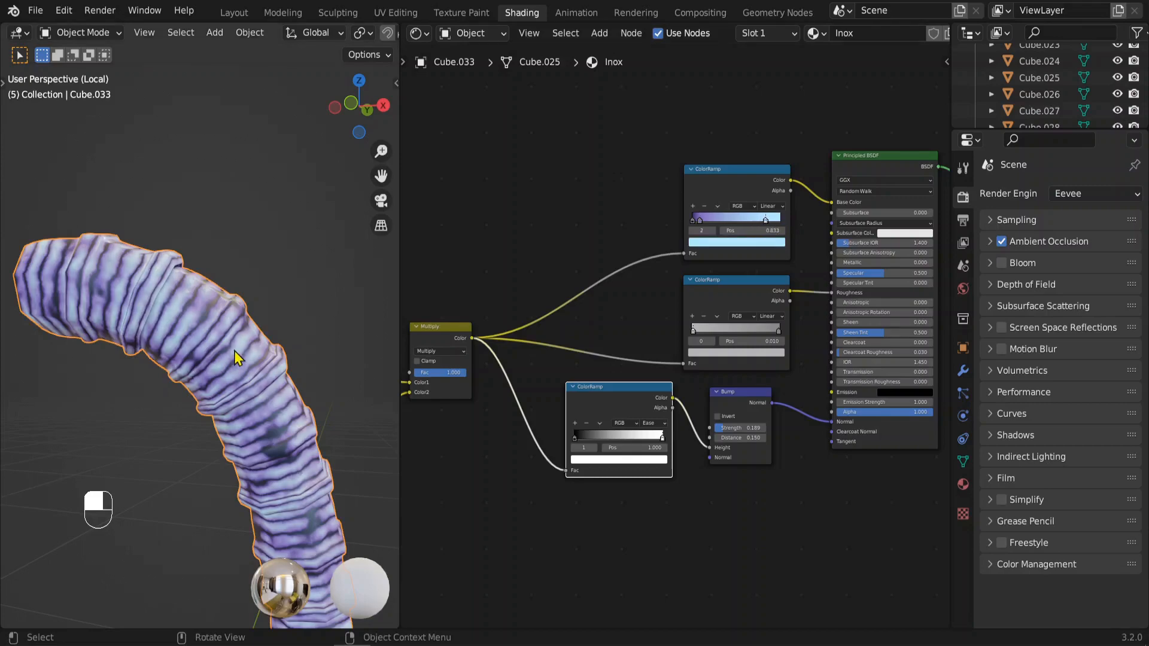
# Try a Wave Texture scale of 20.800 and inspect the finer stripes on the mesh
pyautogui.scroll(2, 235, 351)
pyautogui.moveTo(450, 306); pyautogui.dragTo(800, 174, button='middle')
pyautogui.scroll(2, 559, 285)
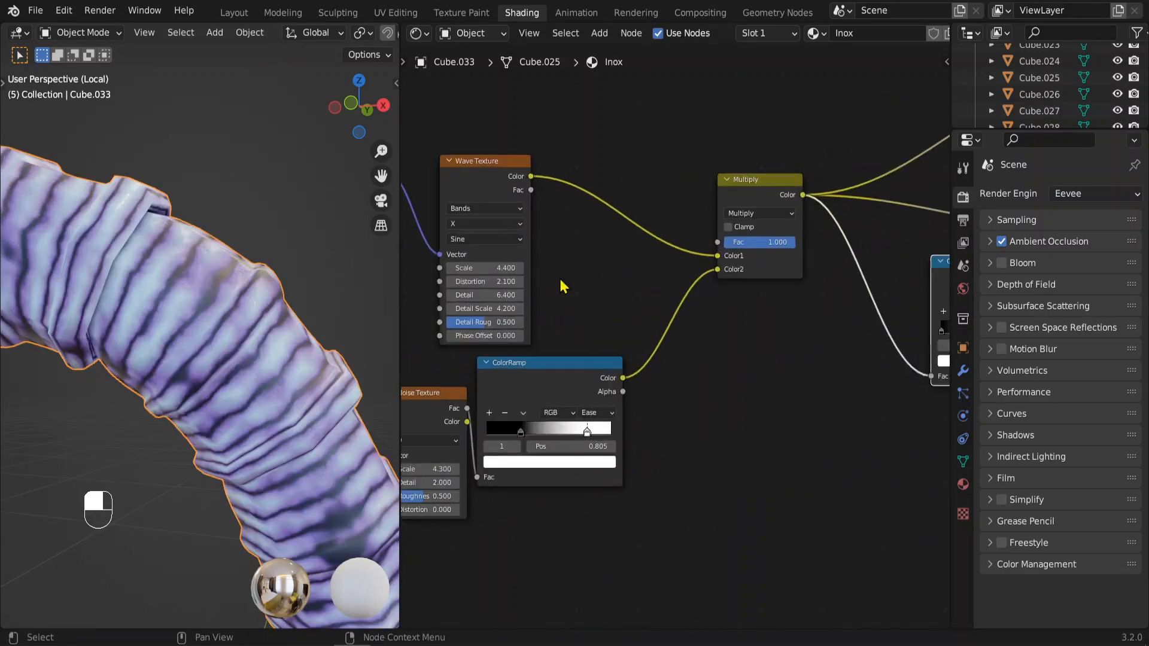
pyautogui.moveTo(559, 285); pyautogui.dragTo(682, 277, button='middle')
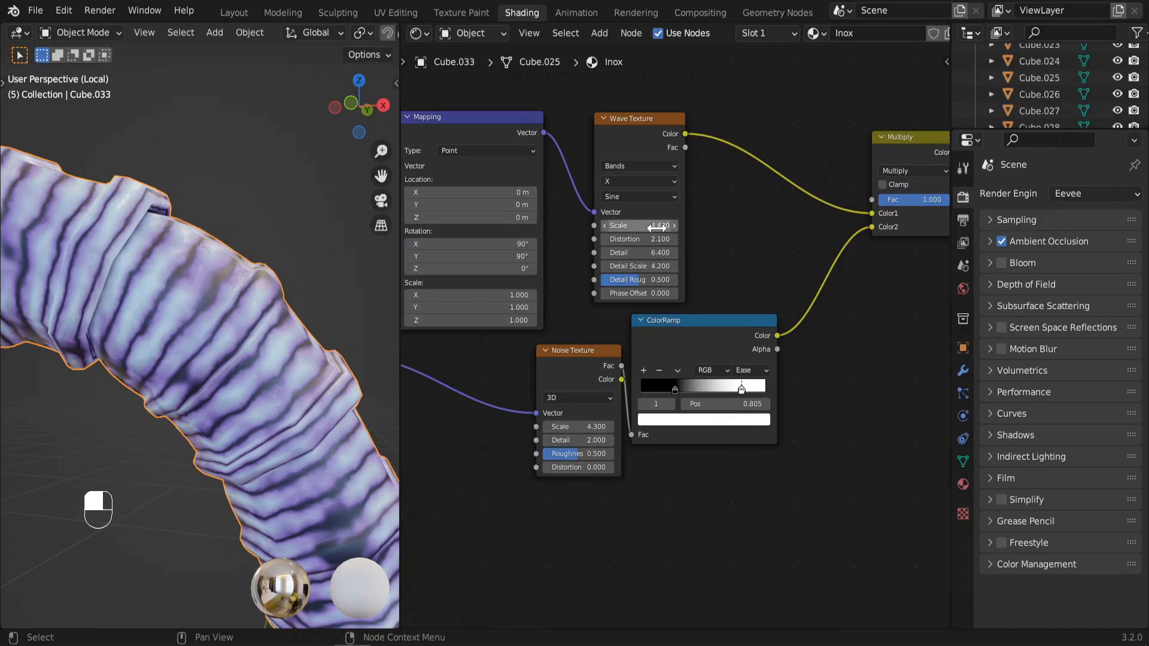
pyautogui.moveTo(639, 226)
pyautogui.mouseDown()
pyautogui.moveTo(677, 225)
pyautogui.moveTo(639, 226)
pyautogui.mouseUp()
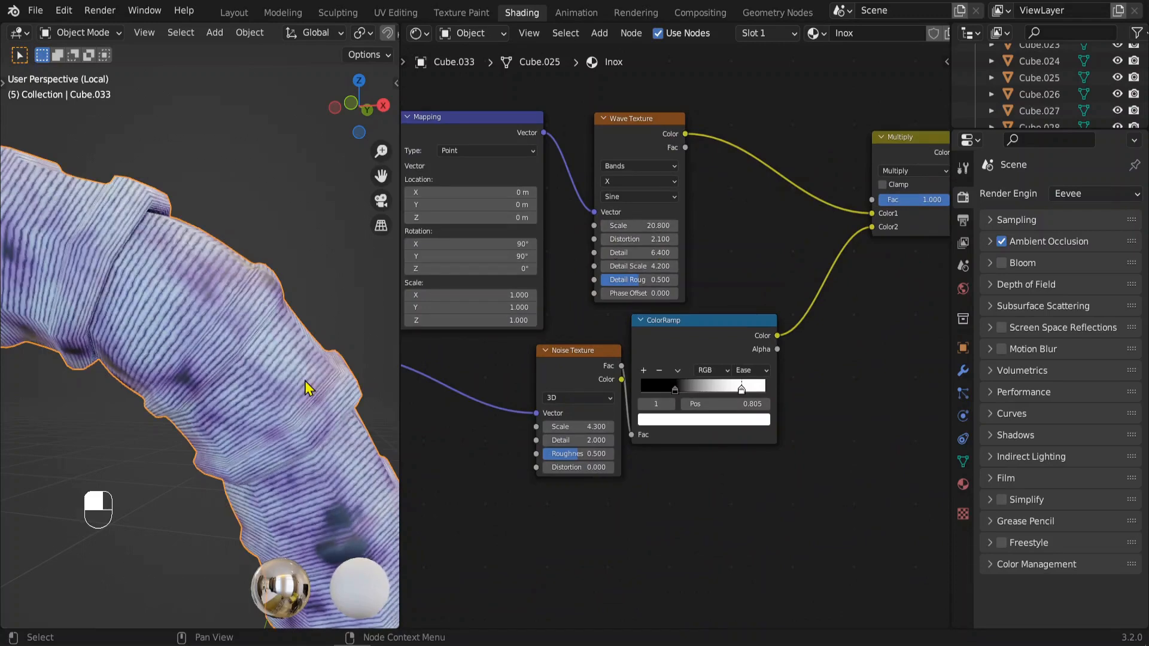
pyautogui.moveTo(308, 390); pyautogui.dragTo(248, 397, button='middle')
pyautogui.scroll(4, 297, 307)
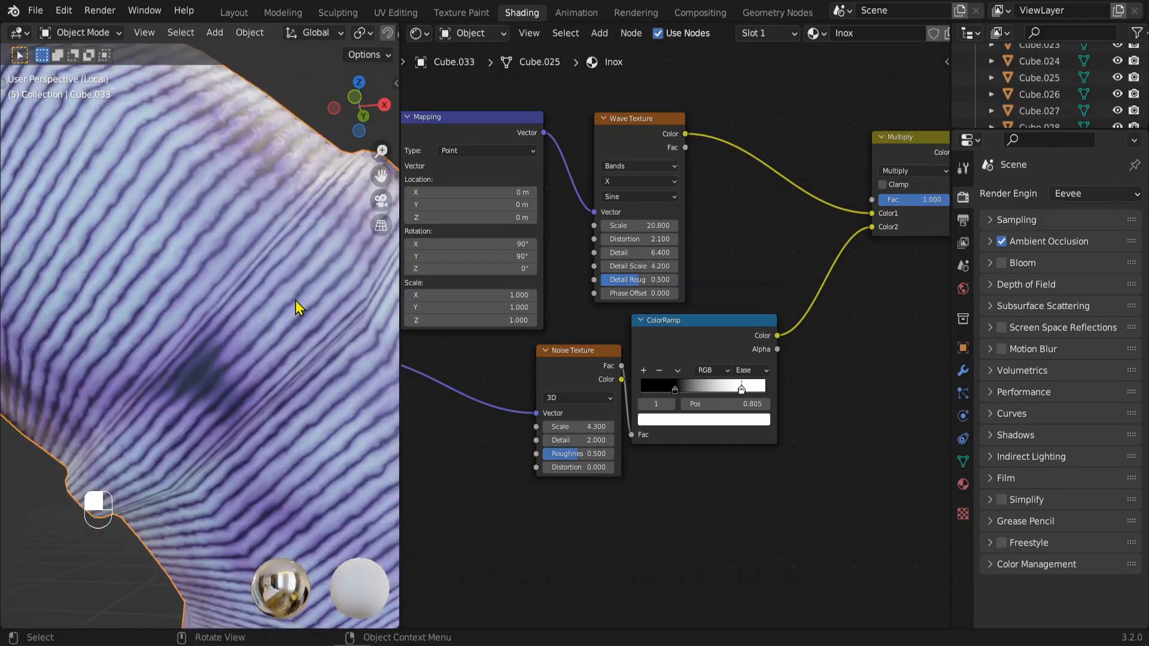
pyautogui.scroll(-4, 292, 328)
# Move the Noise Texture node away from its ColorRamp and set its scale to 4.700
pyautogui.moveTo(659, 410); pyautogui.dragTo(757, 344, button='middle')
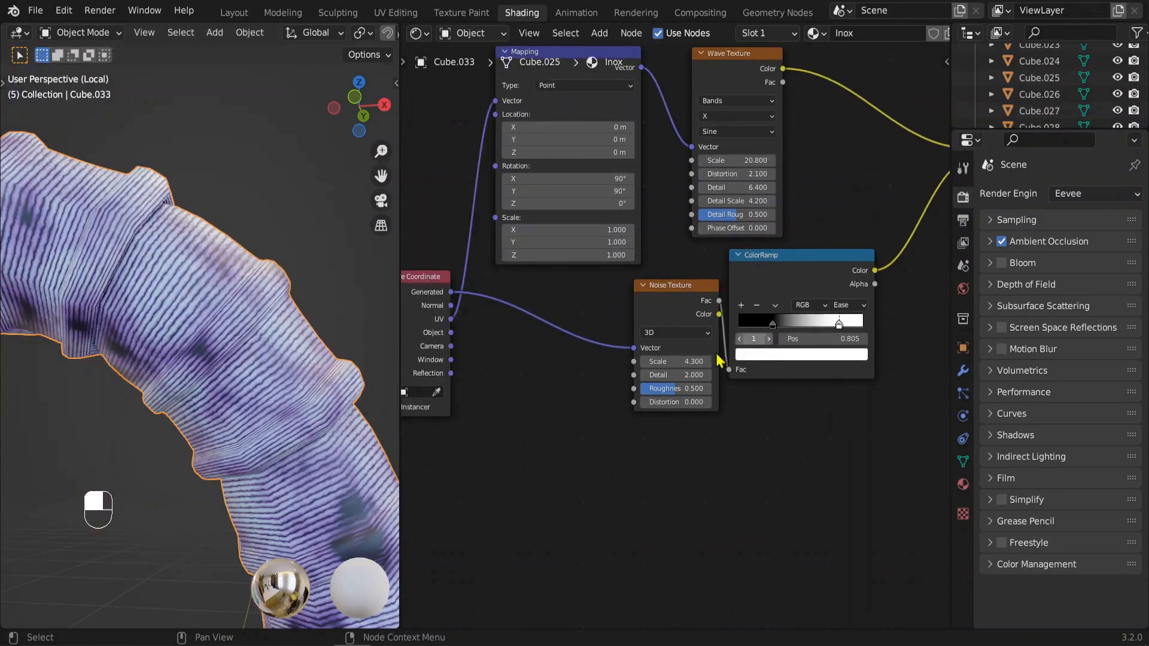
pyautogui.moveTo(680, 301); pyautogui.dragTo(644, 368)
pyautogui.scroll(-3, 277, 377)
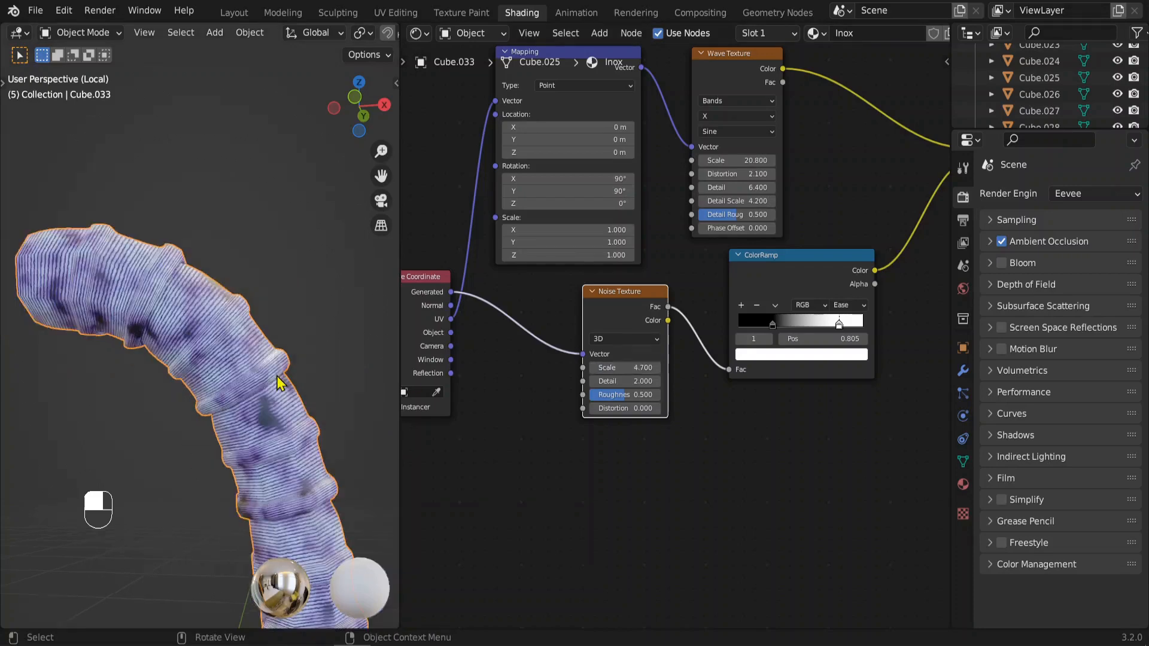
pyautogui.moveTo(277, 377); pyautogui.dragTo(257, 393, button='middle')
pyautogui.scroll(2, 735, 246)
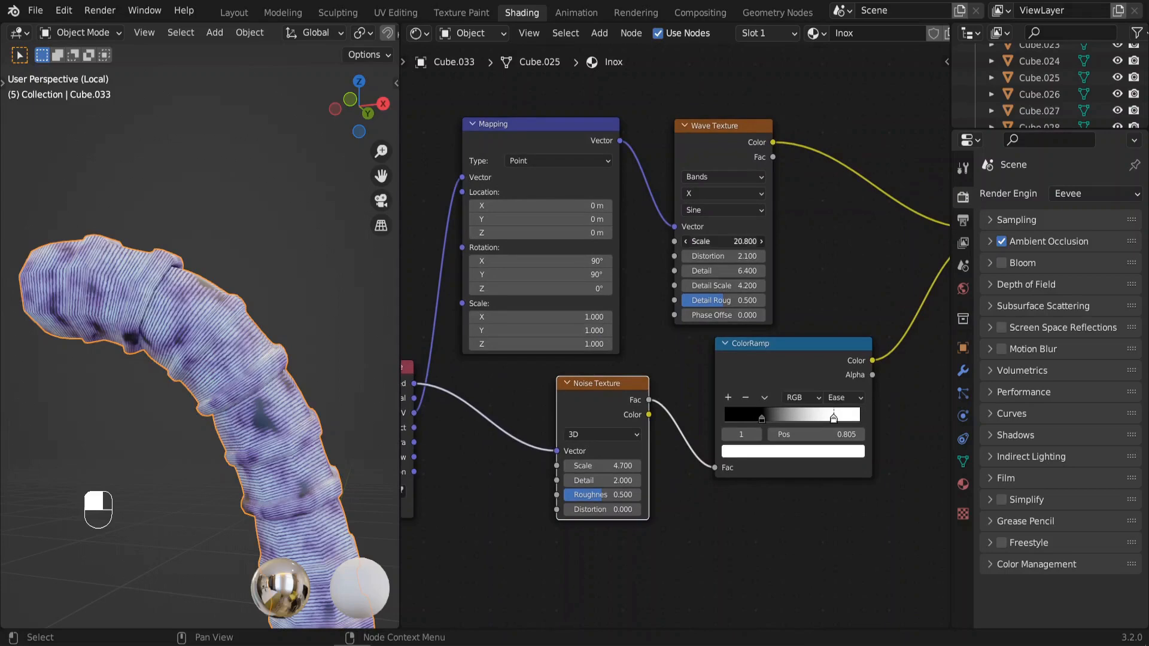
# Set the Wave Texture's scale to 27.100
pyautogui.moveTo(724, 241); pyautogui.dragTo(766, 242)
pyautogui.scroll(-3, 272, 383)
pyautogui.moveTo(272, 382)
pyautogui.mouseDown(button='middle')
pyautogui.moveTo(333, 372)
pyautogui.moveTo(283, 397)
pyautogui.mouseUp(button='middle')
# Set the Principled BSDF's Metallic value to 0.881
pyautogui.moveTo(780, 277); pyautogui.dragTo(784, 339, button='middle')
pyautogui.moveTo(866, 265); pyautogui.dragTo(539, 403, button='middle')
pyautogui.scroll(4, 581, 340)
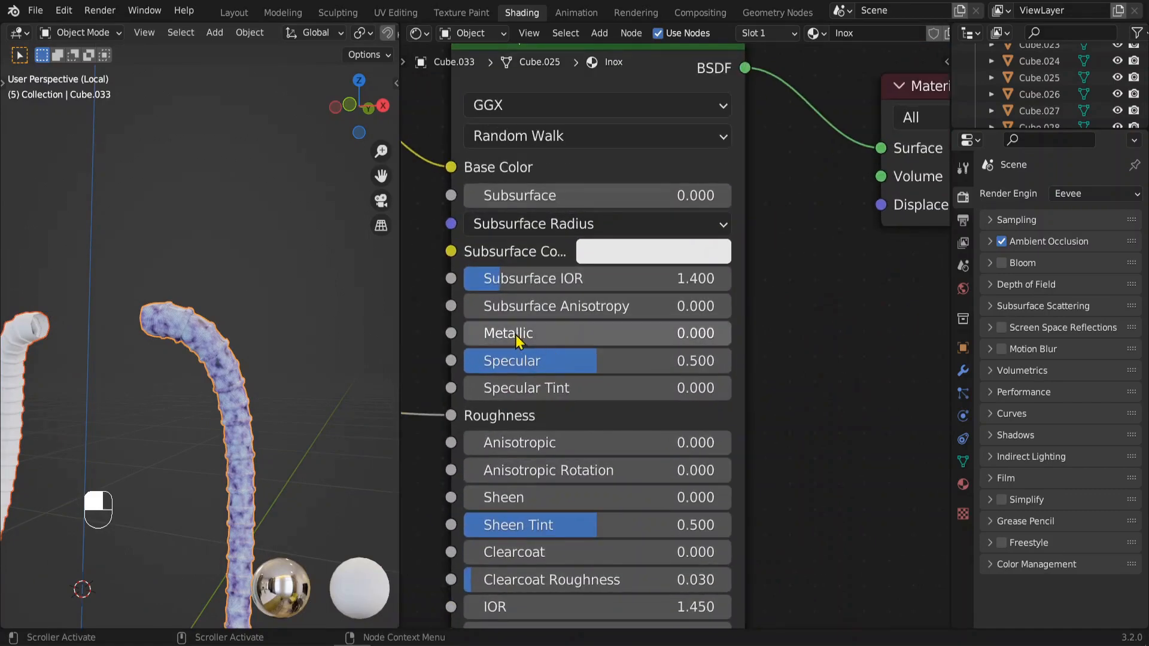
pyautogui.moveTo(516, 340); pyautogui.dragTo(749, 339)
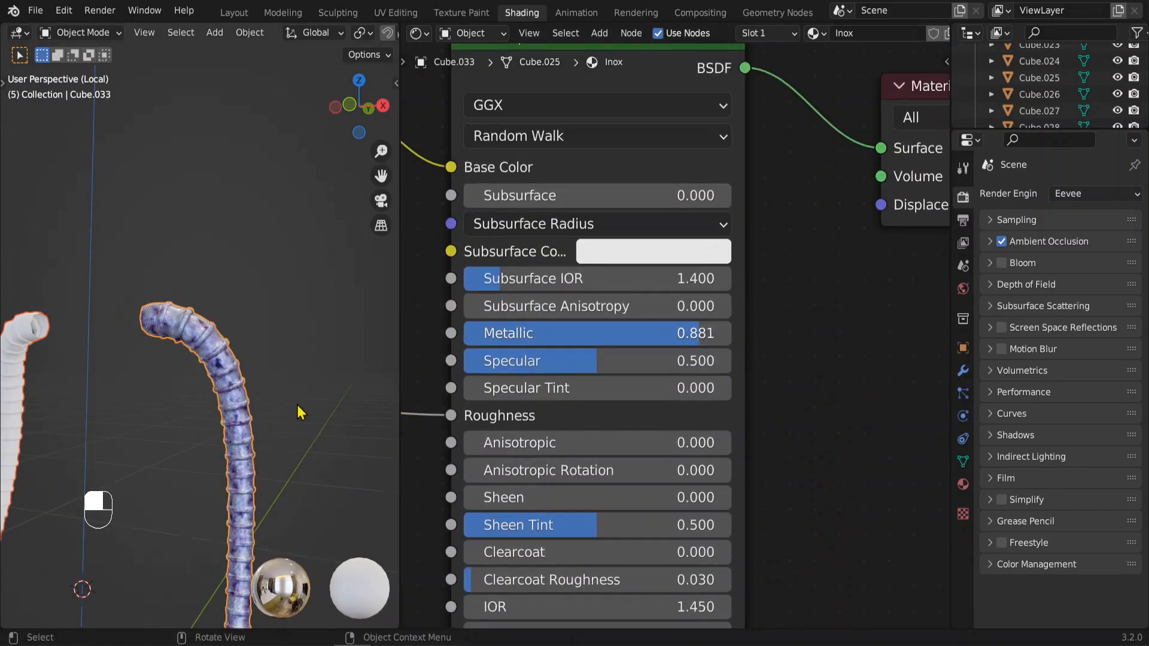
pyautogui.moveTo(298, 412)
pyautogui.mouseDown(button='middle')
pyautogui.moveTo(299, 353)
pyautogui.moveTo(171, 396)
pyautogui.moveTo(255, 359)
pyautogui.moveTo(304, 398)
pyautogui.mouseUp(button='middle')
pyautogui.scroll(4, 251, 353)
# Lower the Bump node's strength to below 0.1
pyautogui.moveTo(625, 468); pyautogui.dragTo(775, 150, button='middle')
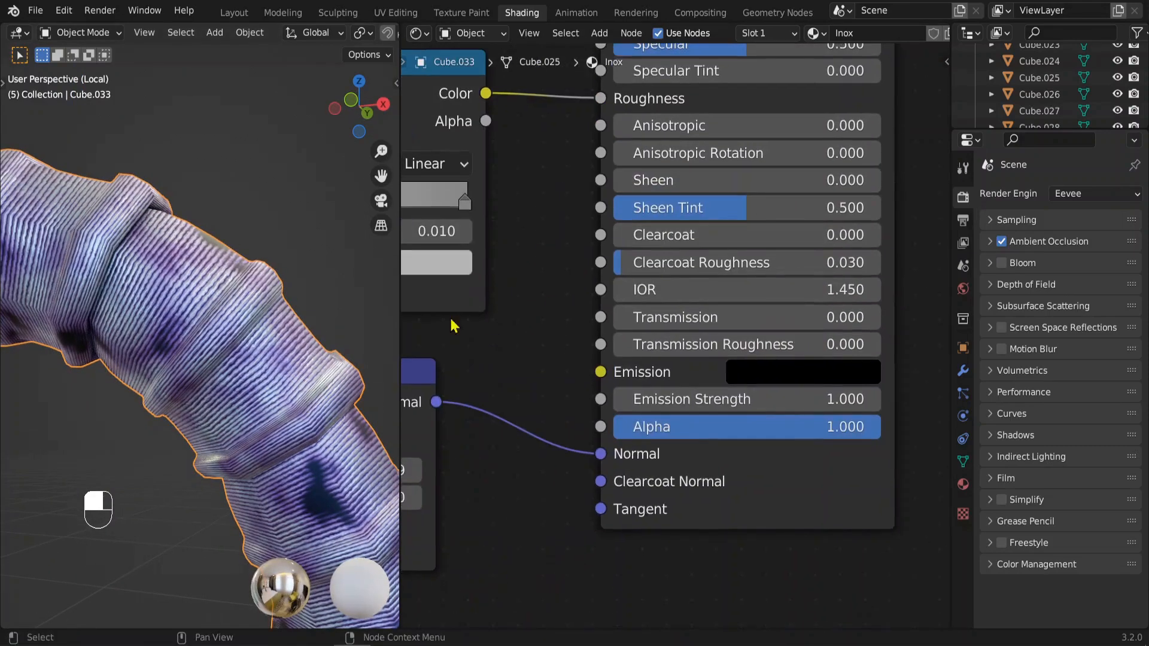
pyautogui.scroll(5, 328, 299)
pyautogui.moveTo(584, 440); pyautogui.dragTo(771, 288, button='middle')
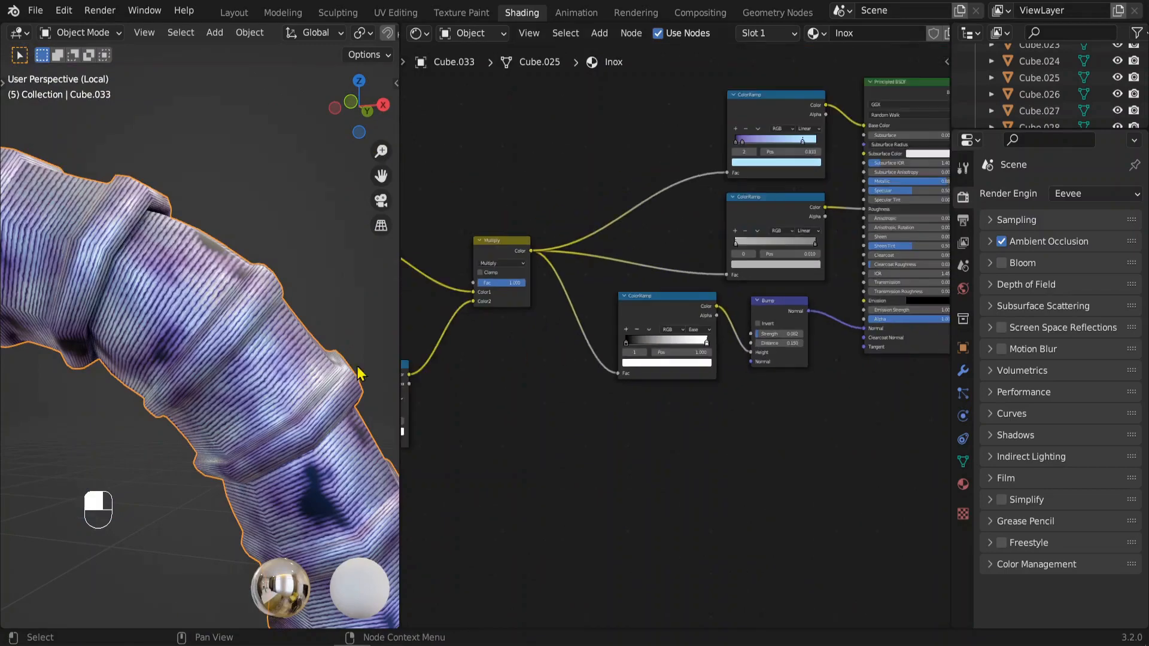
# Deselect the mesh and examine the striped metallic material from several distances, including in a maximised 3D viewport
pyautogui.scroll(-6, 232, 402)
pyautogui.moveTo(232, 402); pyautogui.dragTo(168, 477, button='middle')
pyautogui.scroll(1, 251, 395)
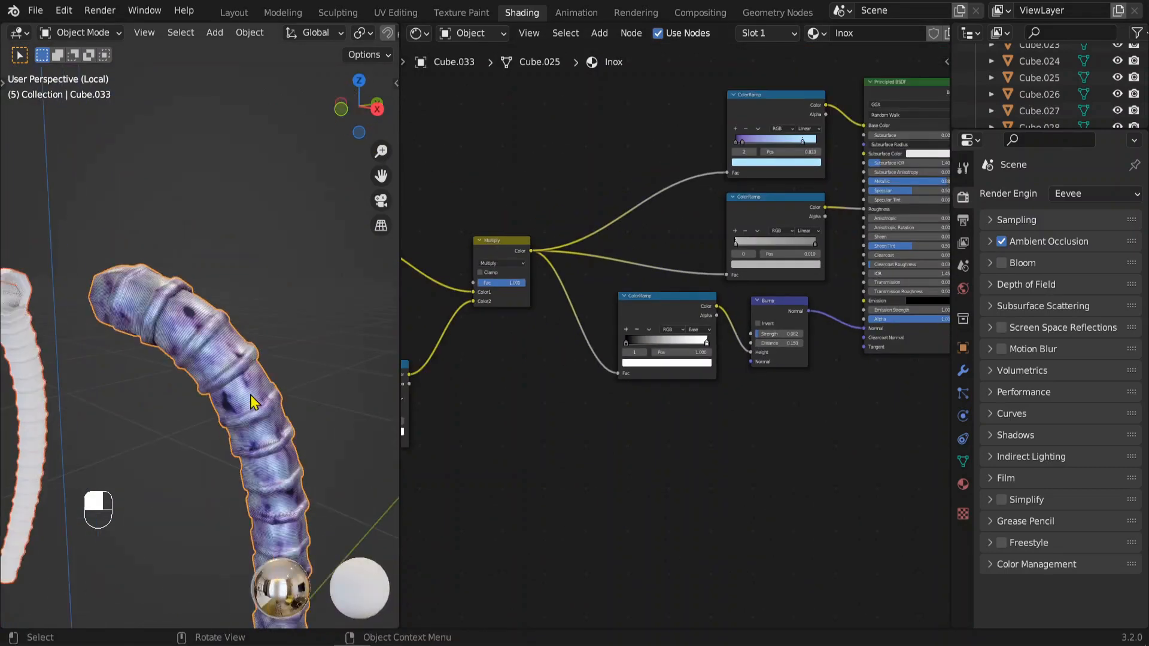
pyautogui.scroll(1, 251, 395)
pyautogui.click(295, 404)
pyautogui.scroll(5, 295, 403)
pyautogui.scroll(-8, 236, 434)
pyautogui.moveTo(235, 434); pyautogui.dragTo(254, 428, button='middle')
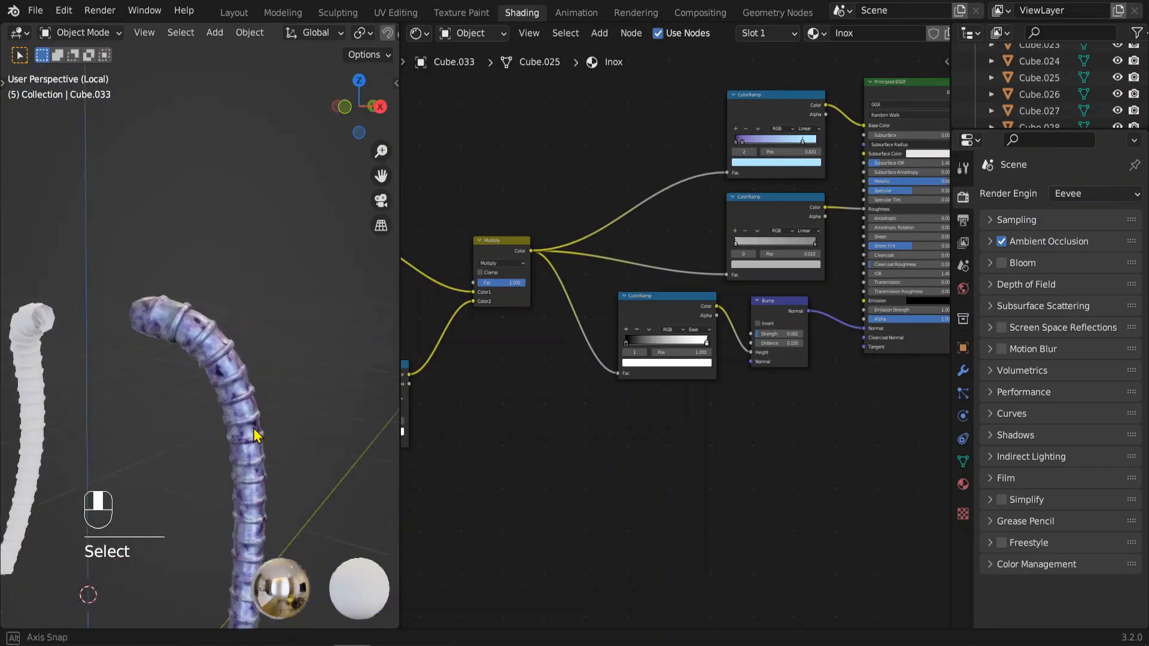
pyautogui.hotkey('ctrl', 'space')
pyautogui.scroll(4, 539, 449)
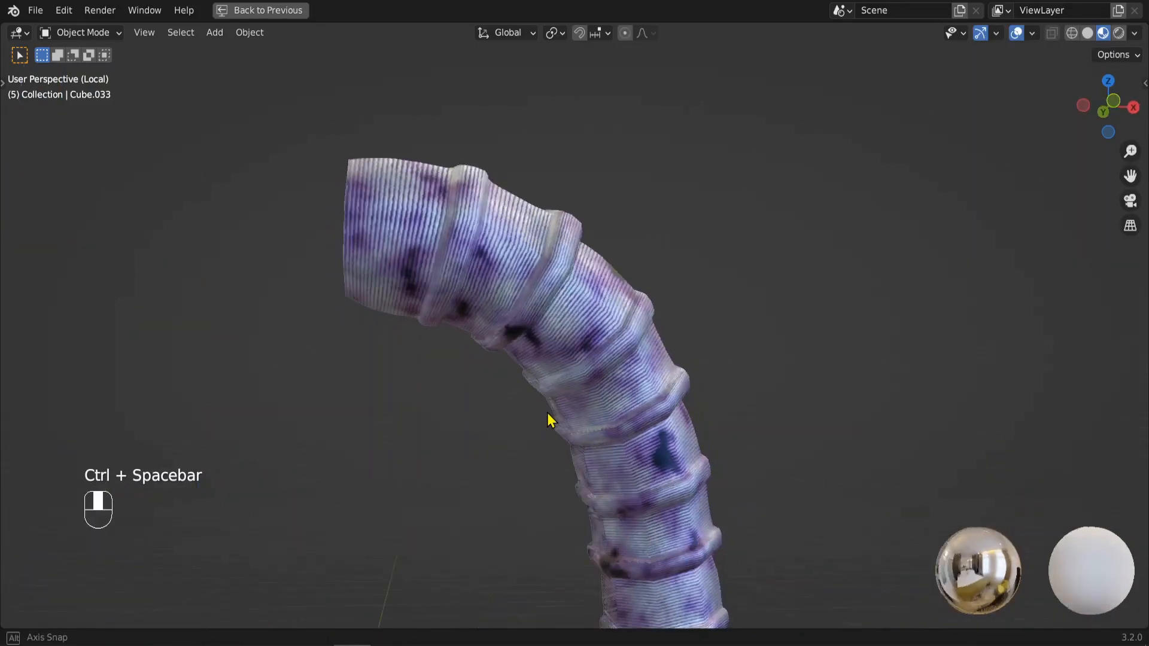
pyautogui.scroll(-3, 487, 430)
pyautogui.hotkey('ctrl', 'space')
# Try Mapping node scales of 22.200 and 12.400 on all three axes while comparing the stripe density on the mesh
pyautogui.scroll(4, 754, 325)
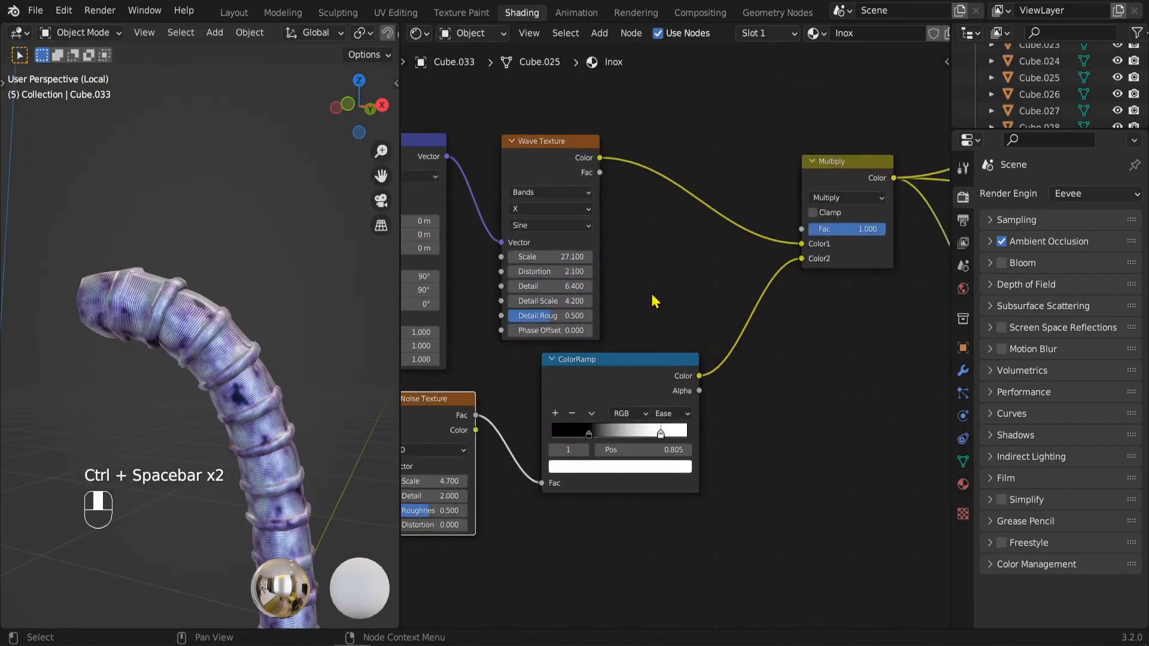
pyautogui.scroll(2, 655, 300)
pyautogui.scroll(1, 651, 261)
pyautogui.moveTo(651, 261); pyautogui.dragTo(948, 276, button='middle')
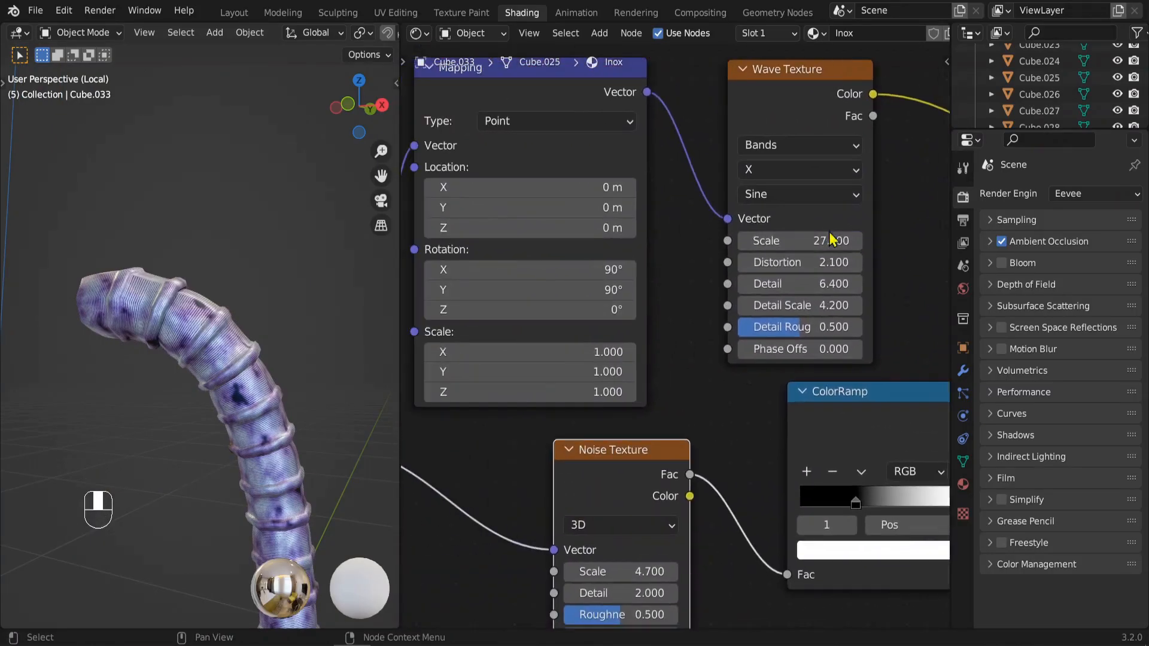
pyautogui.moveTo(572, 354); pyautogui.dragTo(664, 392)
pyautogui.scroll(6, 228, 303)
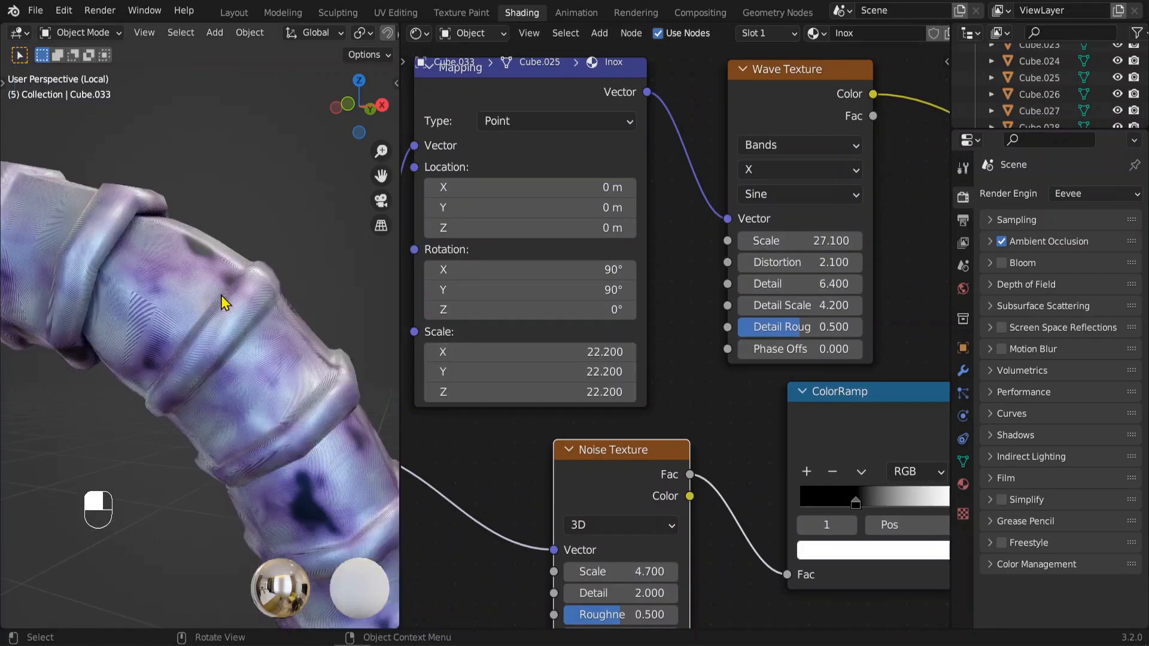
pyautogui.scroll(4, 227, 302)
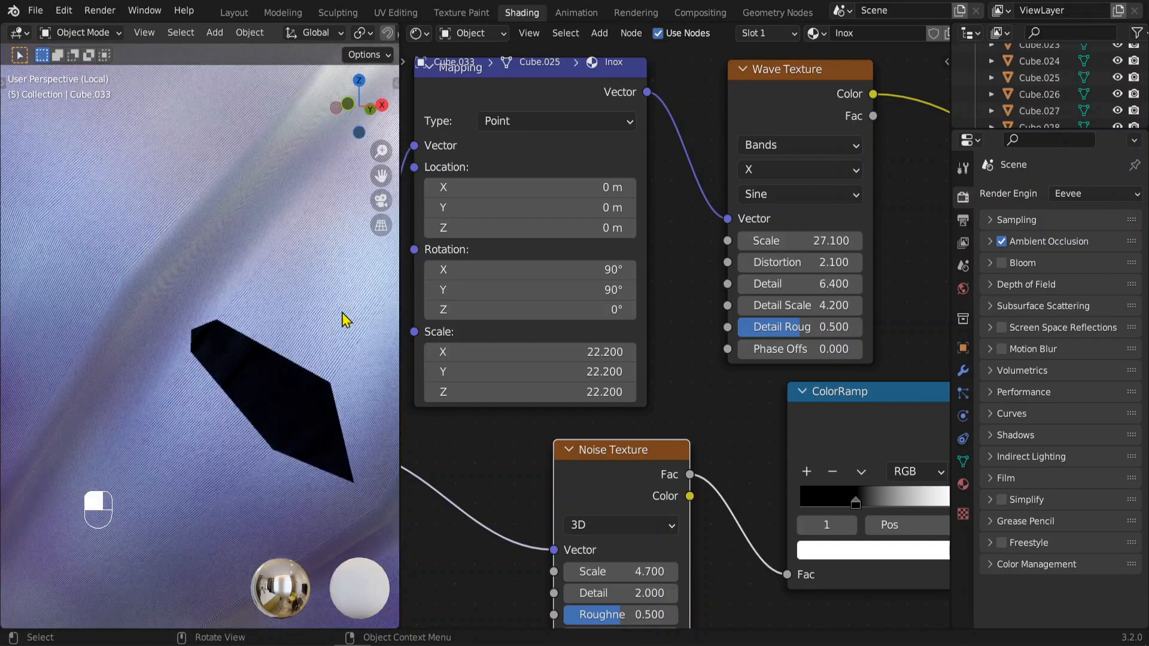
pyautogui.moveTo(533, 352); pyautogui.dragTo(477, 351)
pyautogui.scroll(-5, 274, 320)
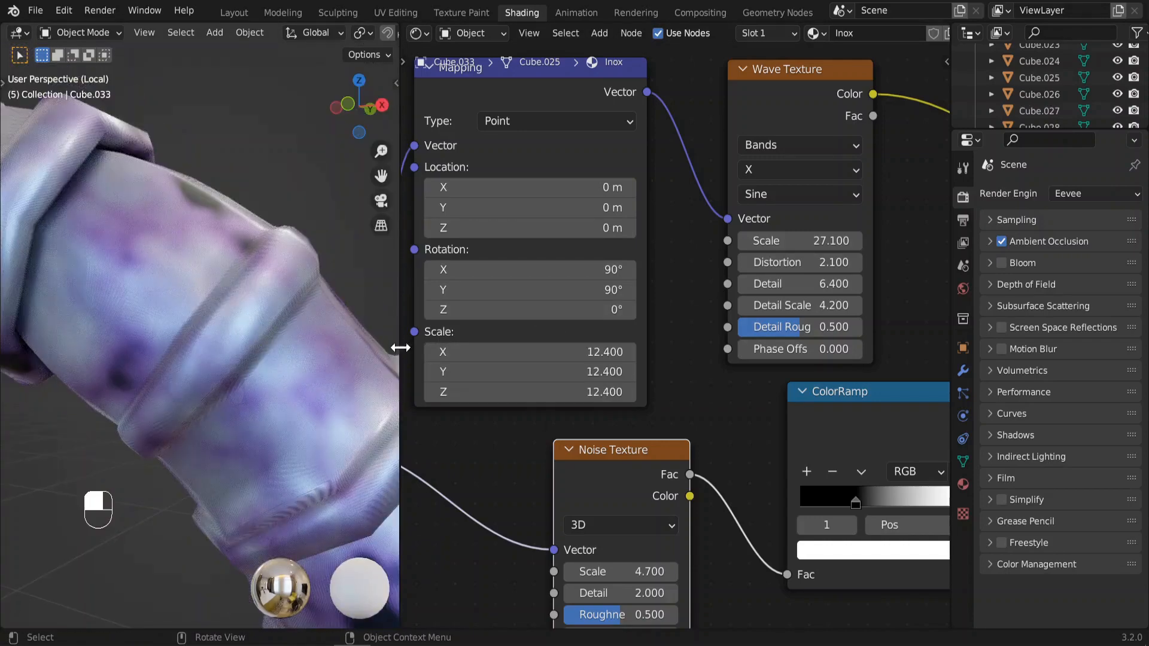
# Set the Mapping node's X, Y and Z scale to 4.900 and inspect the stripes up close
pyautogui.moveTo(481, 352); pyautogui.dragTo(489, 352)
pyautogui.scroll(4, 289, 318)
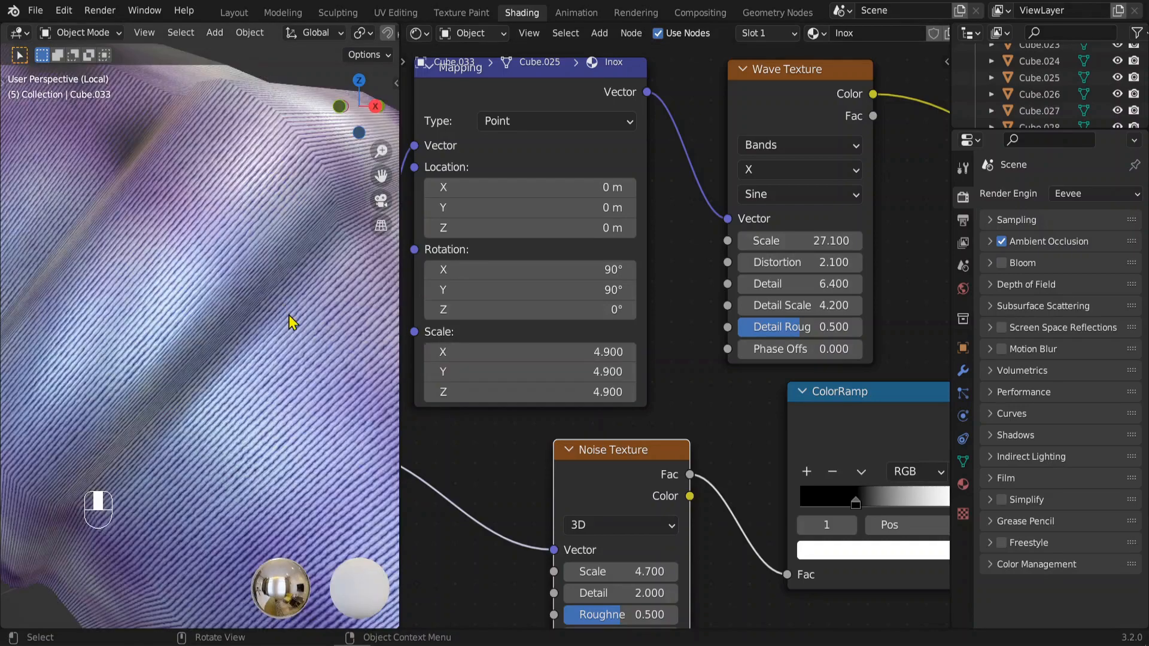
# Link the Inox material from the textured curved mesh to the plain white curved mesh
pyautogui.scroll(-10, 284, 359)
pyautogui.moveTo(281, 367); pyautogui.dragTo(146, 300, button='middle')
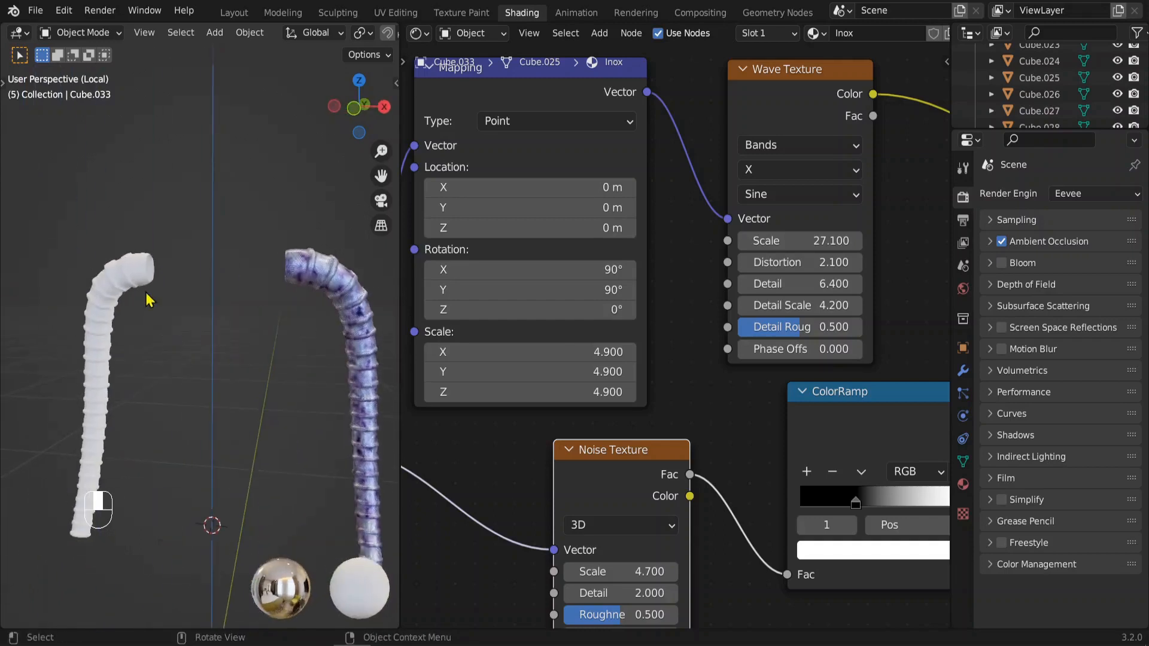
pyautogui.click(123, 280)
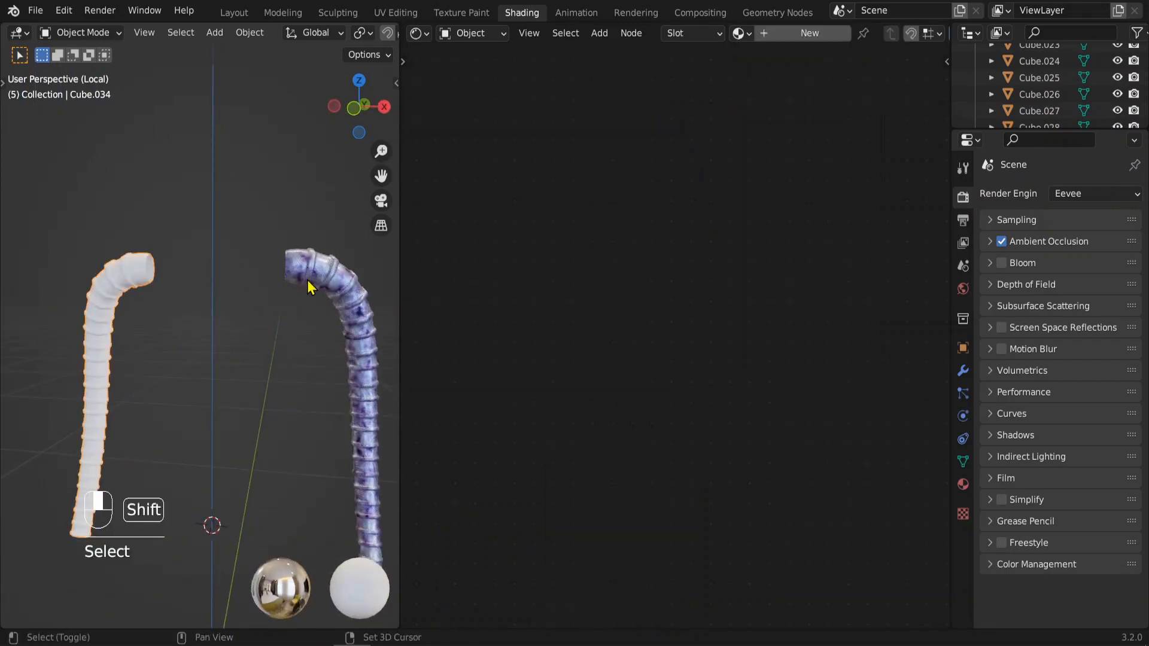
pyautogui.keyDown('shift'); pyautogui.click(318, 279); pyautogui.keyUp('shift')
pyautogui.click(134, 282)
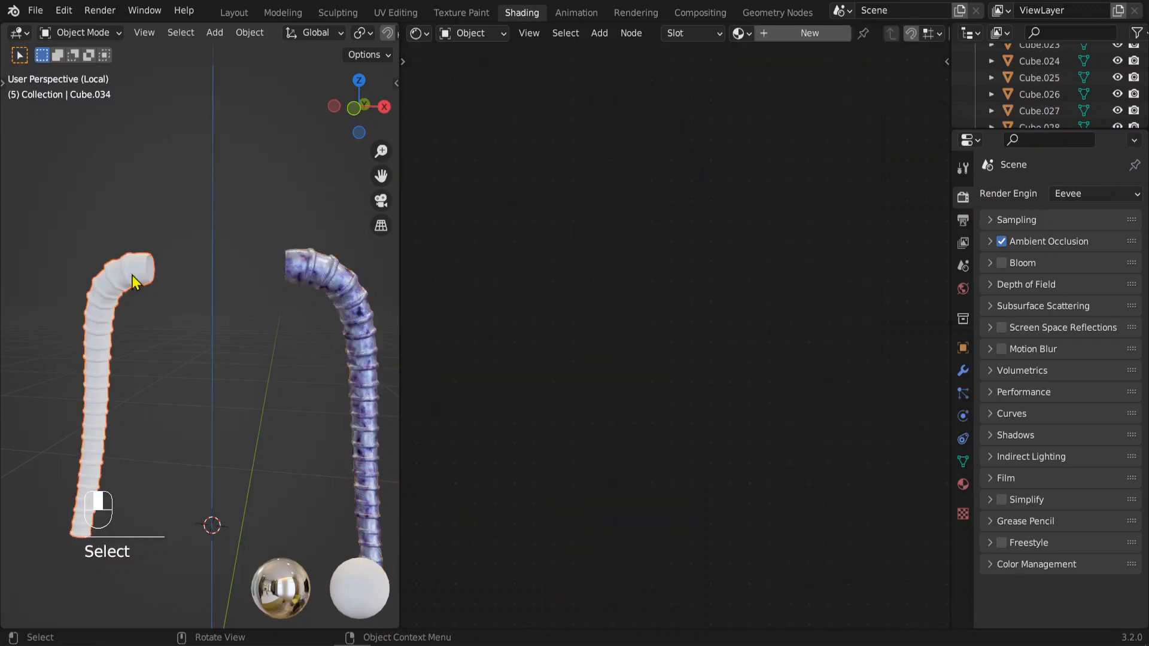
pyautogui.keyDown('shift'); pyautogui.click(309, 263); pyautogui.keyUp('shift')
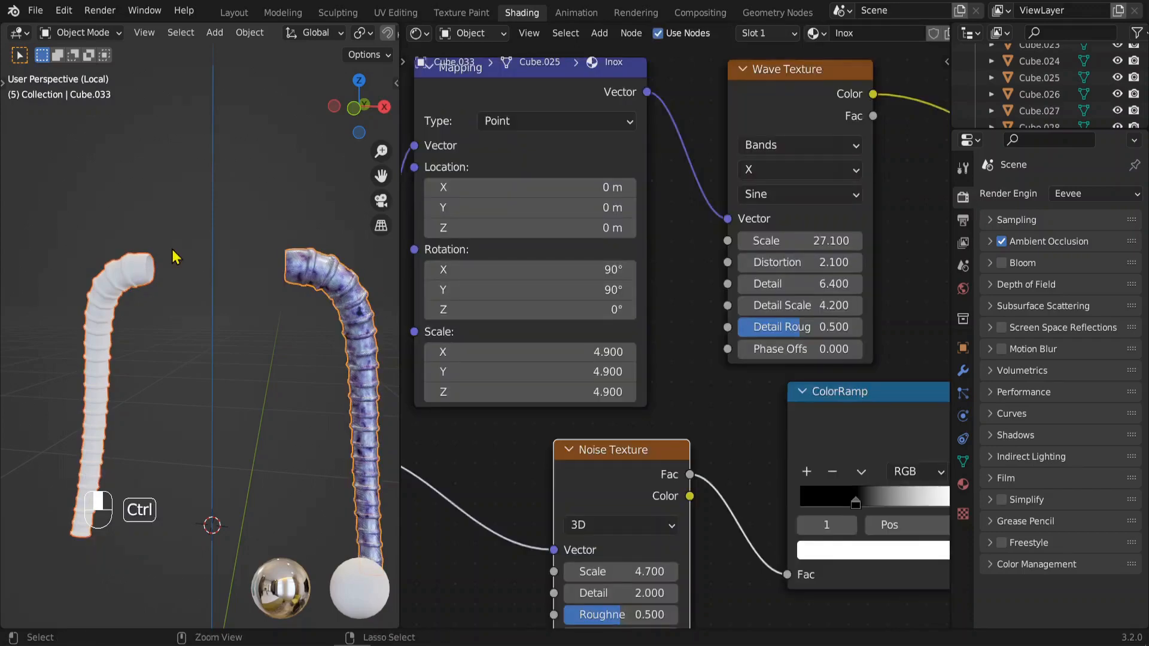
pyautogui.hotkey('ctrl', 'l')
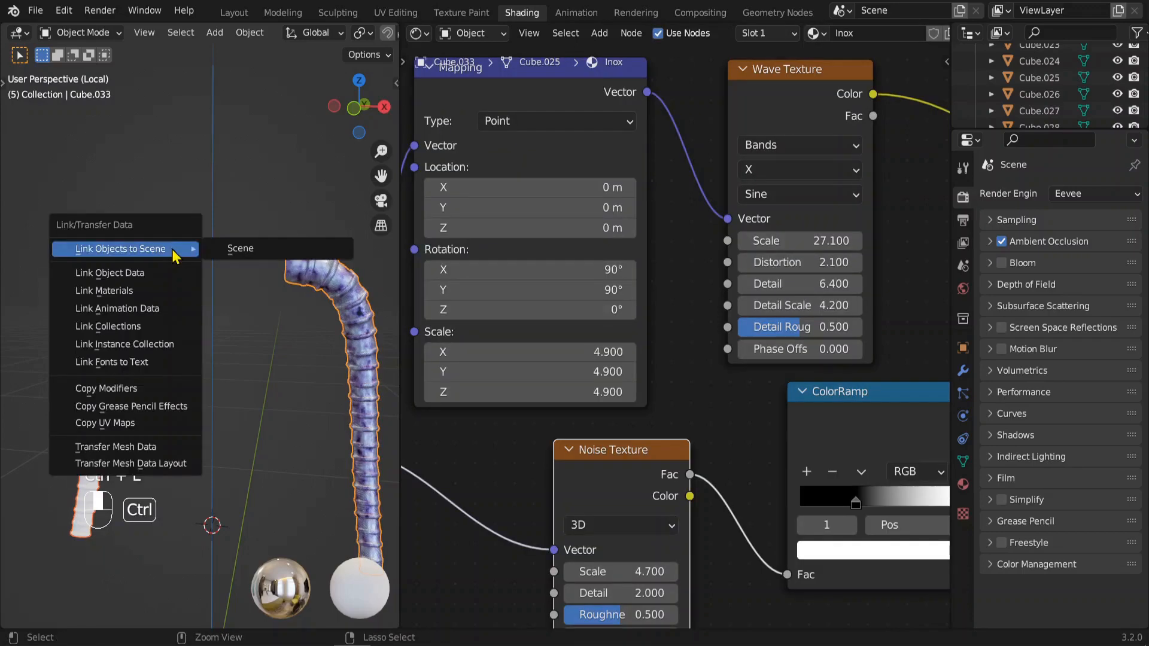
pyautogui.click(138, 292)
# Examine the linked material on the second curved mesh from several angles and distances
pyautogui.moveTo(91, 302); pyautogui.dragTo(188, 328, button='middle')
pyautogui.scroll(3, 170, 317)
pyautogui.keyDown('shift'); pyautogui.moveTo(136, 286); pyautogui.dragTo(268, 262, button='middle'); pyautogui.keyUp('shift')
pyautogui.scroll(4, 269, 262)
pyautogui.scroll(-8, 265, 309)
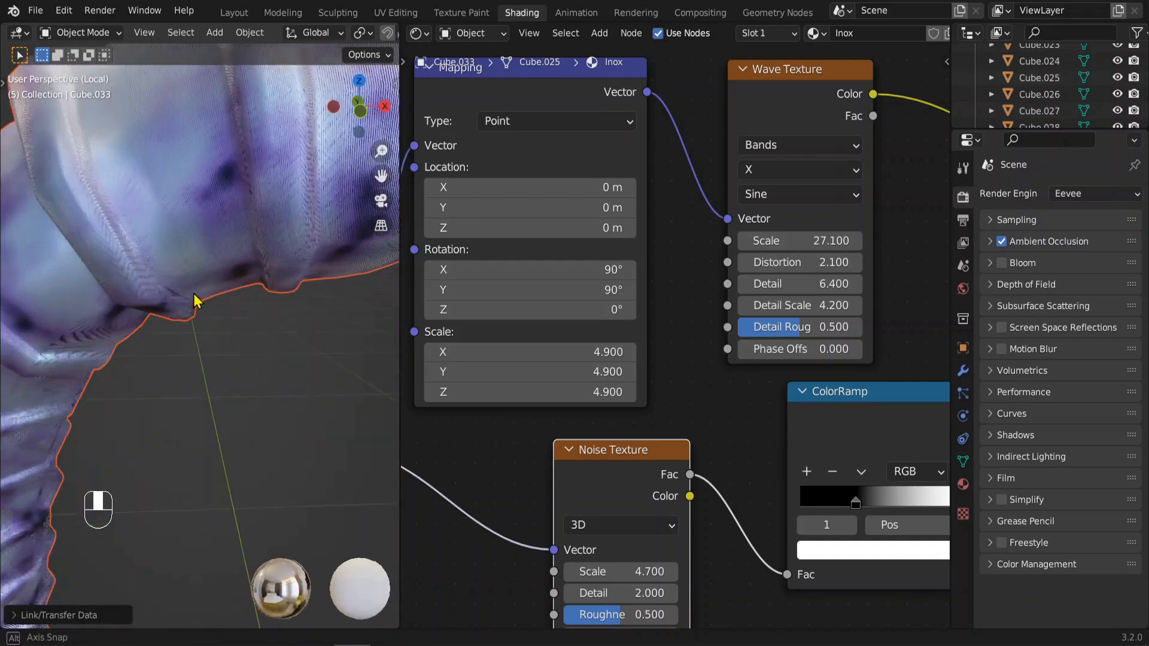
pyautogui.moveTo(272, 311); pyautogui.dragTo(189, 306, button='middle')
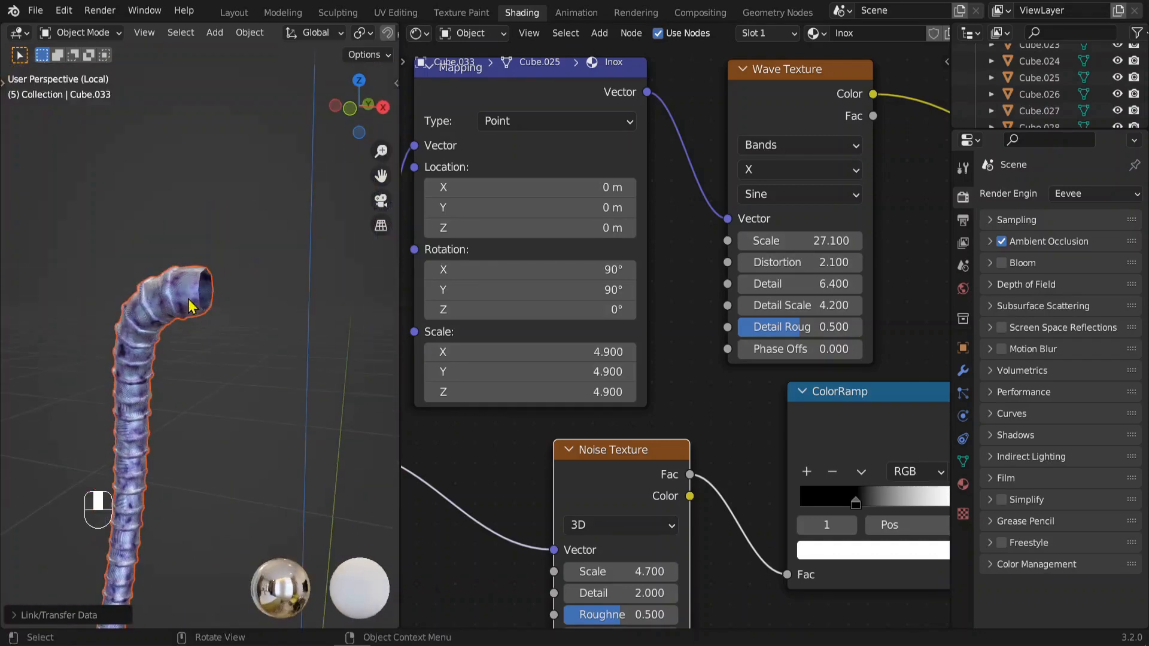
pyautogui.scroll(-5, 291, 395)
pyautogui.moveTo(290, 408); pyautogui.dragTo(225, 365, button='middle')
# Raise the Principled BSDF's Clearcoat to 0.928 and Clearcoat Roughness to 0.170, checking the sheen on the mesh
pyautogui.scroll(-4, 670, 329)
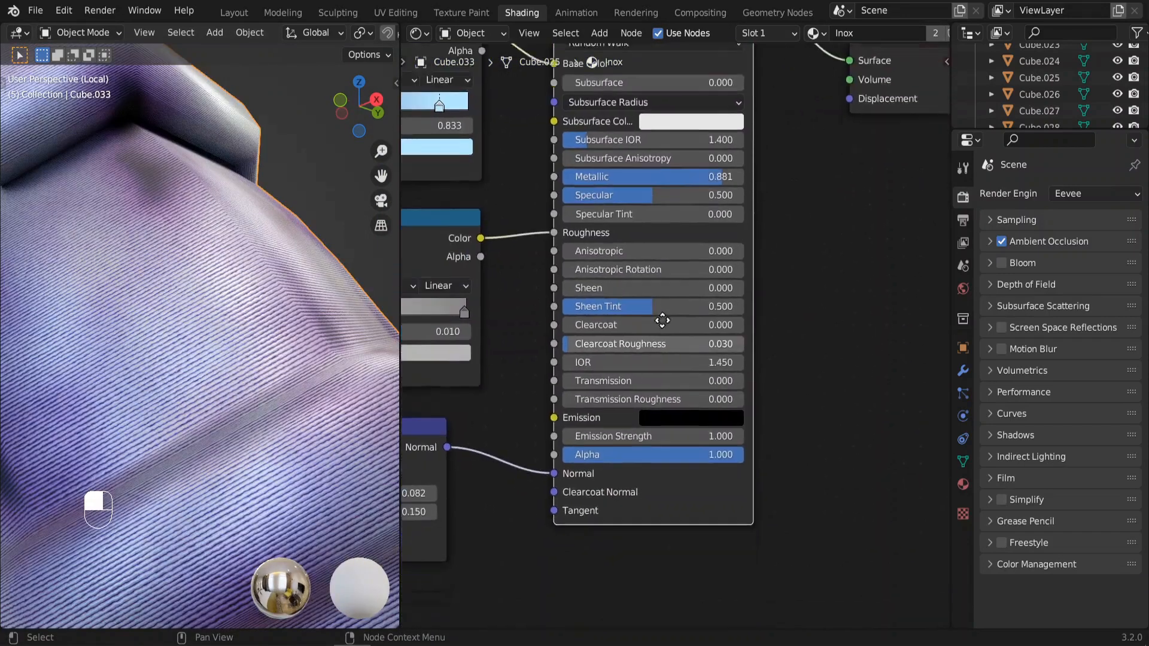
pyautogui.keyDown('shift'); pyautogui.scroll(-1, 628, 303); pyautogui.keyUp('shift')
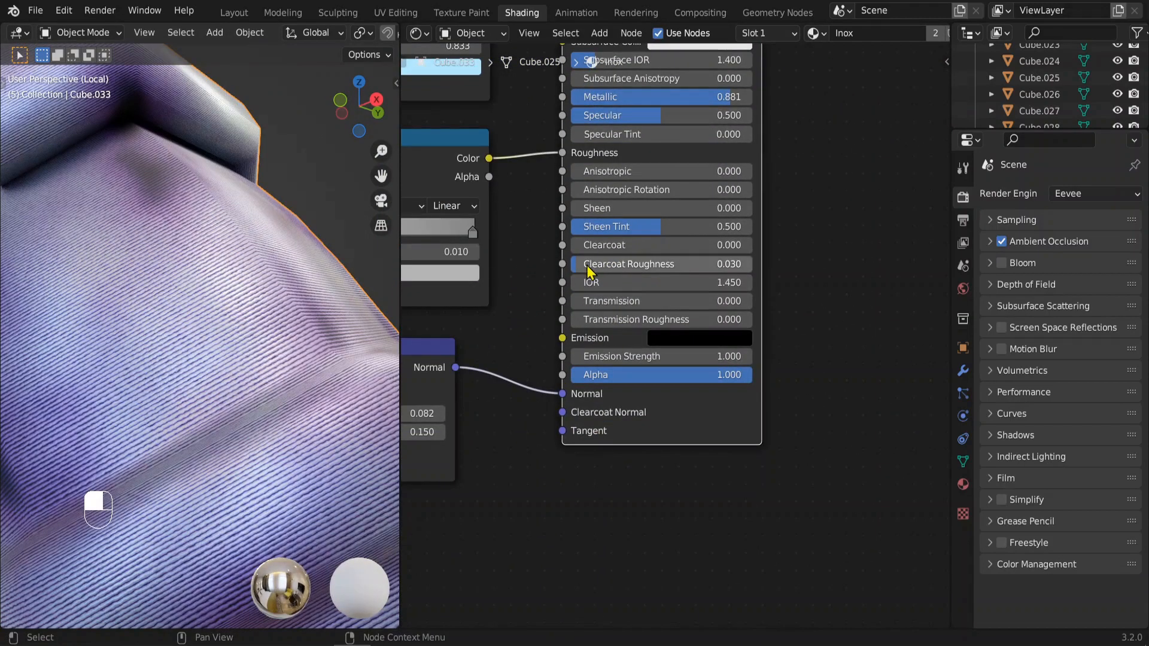
pyautogui.moveTo(590, 257); pyautogui.dragTo(696, 256)
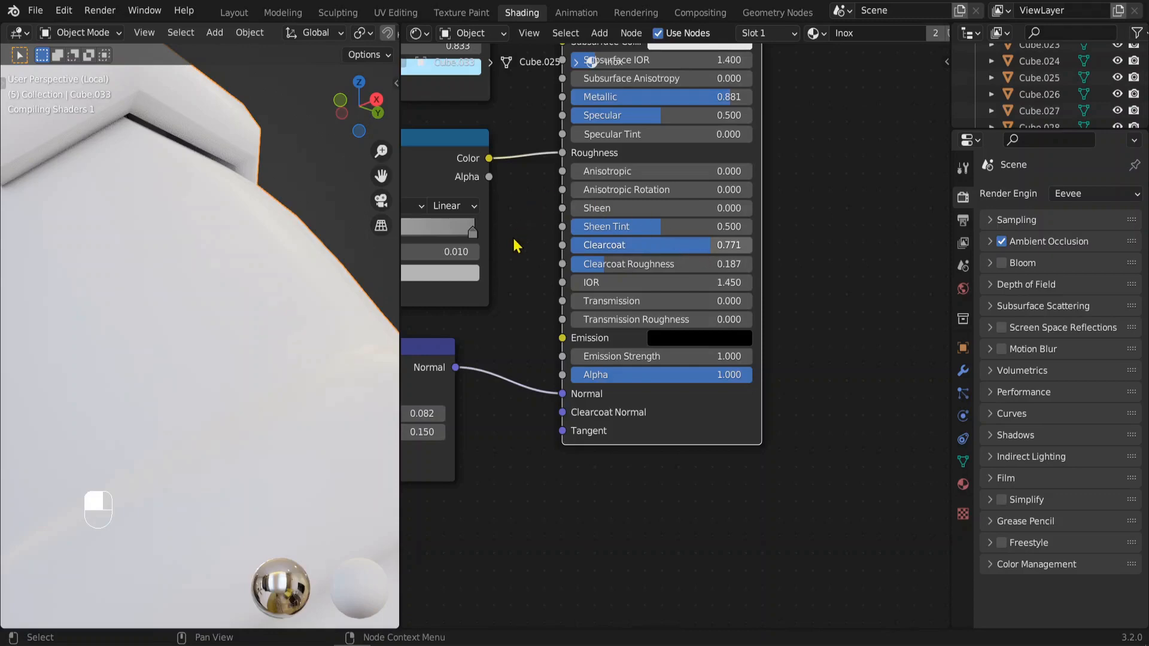
pyautogui.scroll(-1, 515, 239)
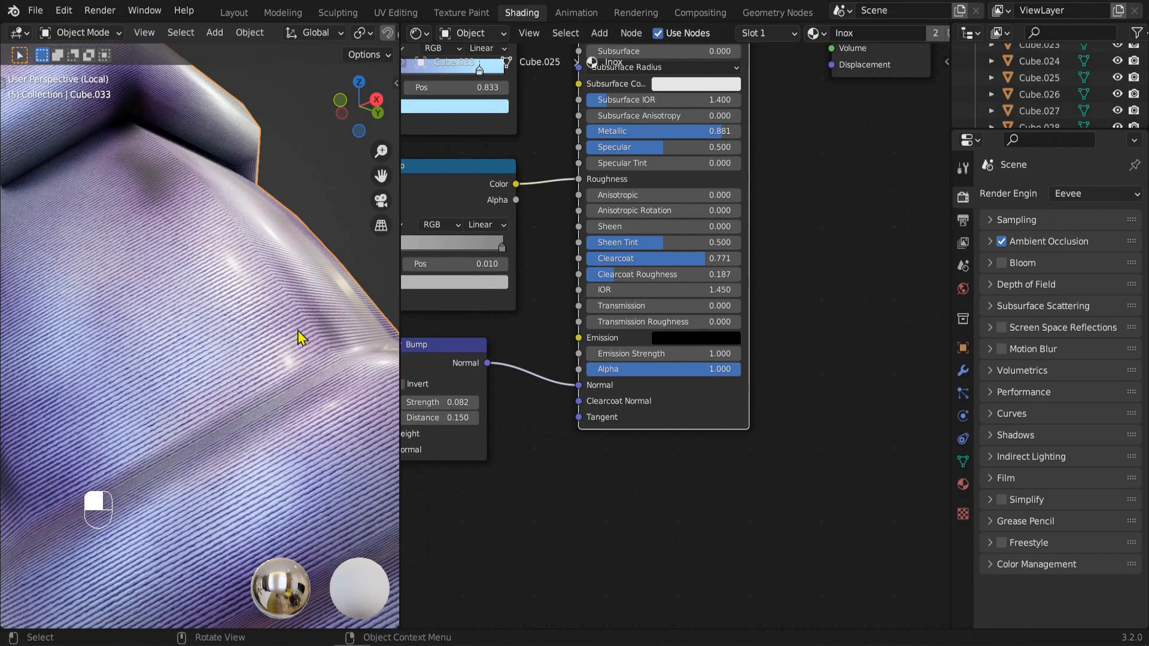
pyautogui.scroll(-5, 294, 332)
pyautogui.scroll(-4, 297, 328)
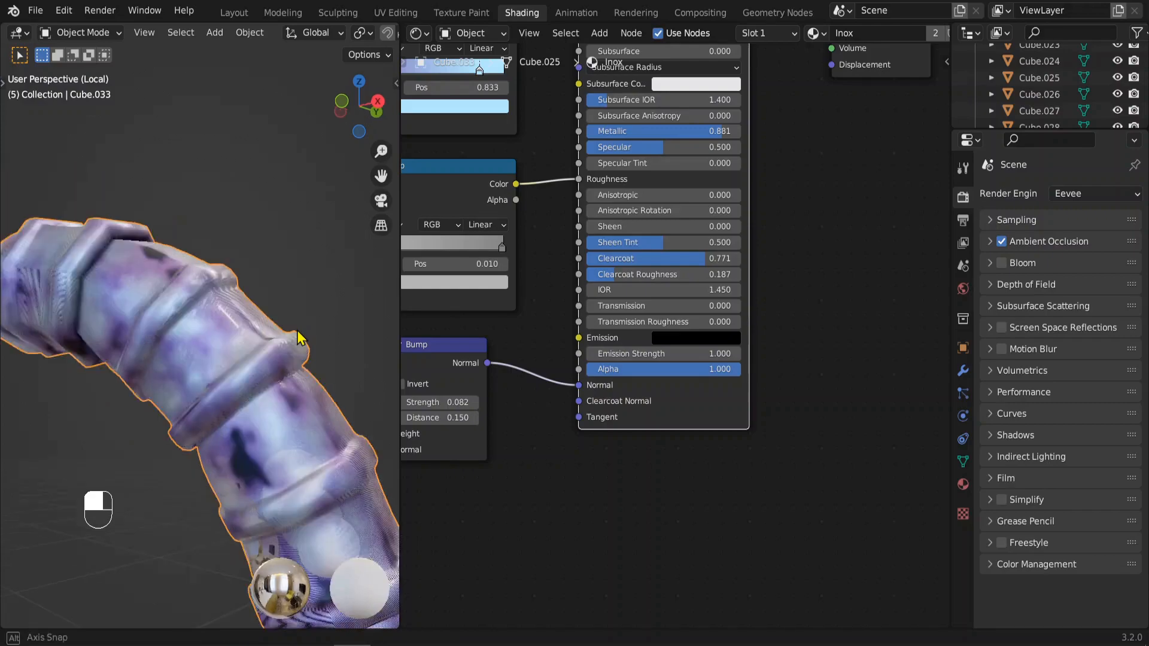
pyautogui.press('KP_Decimal')
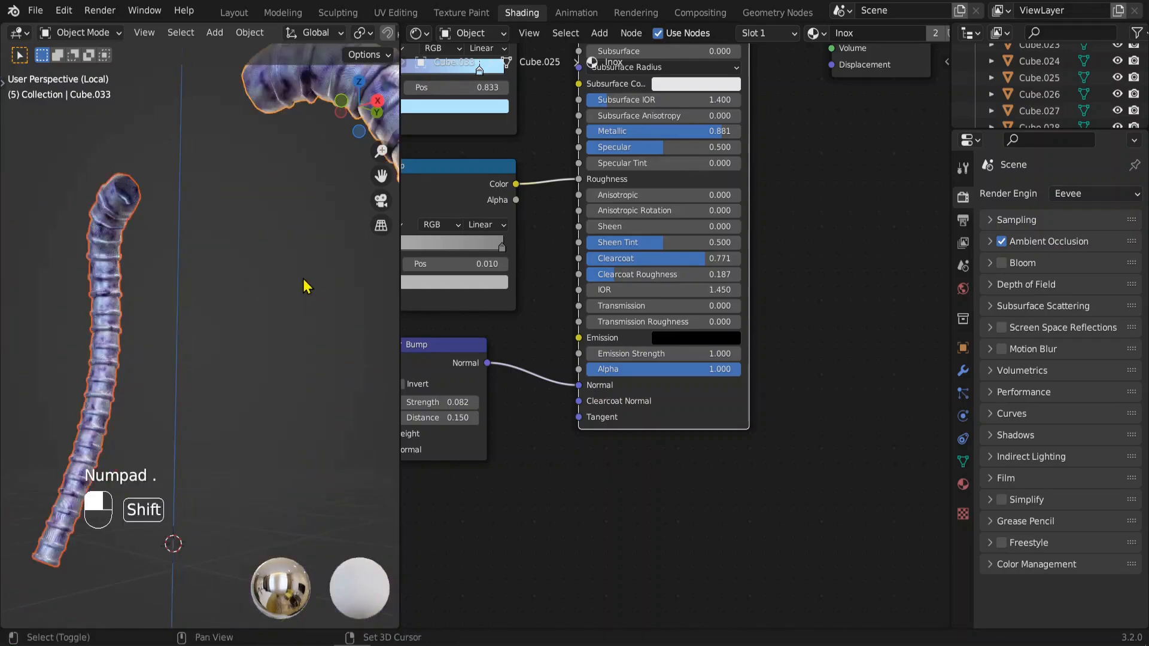
pyautogui.scroll(6, 303, 282)
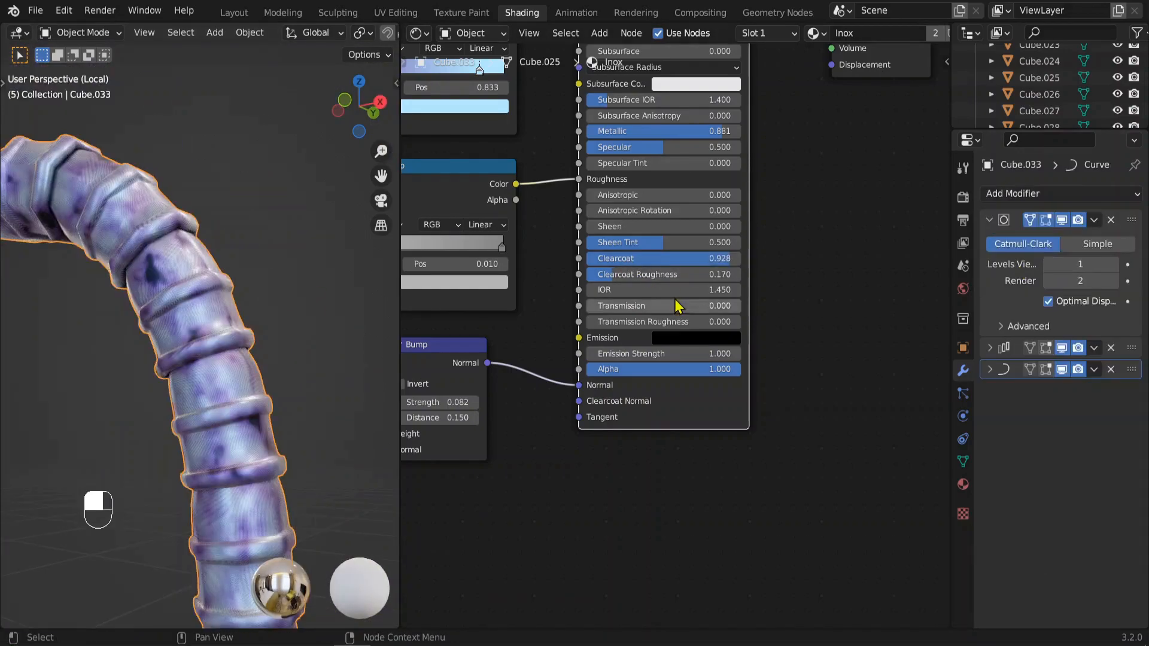
# Reposition the coordinate, mapping, texture, noise ramp and Multiply nodes as one group, and check the stripes up close
pyautogui.scroll(-4, 718, 306)
pyautogui.moveTo(662, 431); pyautogui.dragTo(731, 382, button='middle')
pyautogui.scroll(-3, 731, 382)
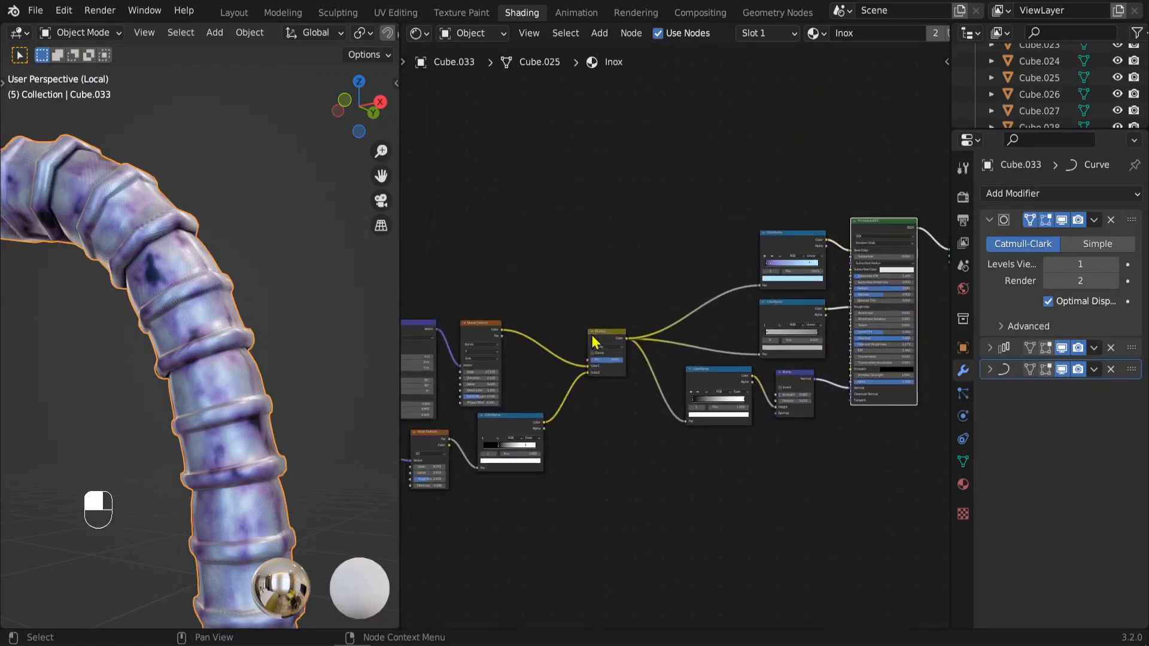
pyautogui.moveTo(658, 258); pyautogui.dragTo(438, 489)
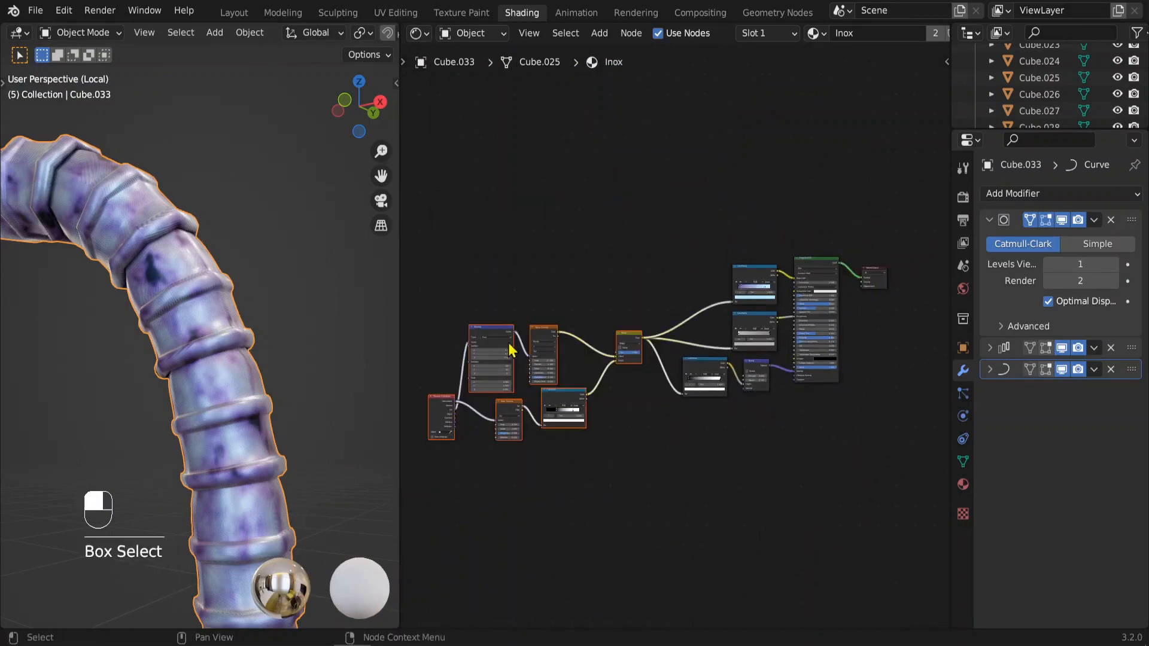
pyautogui.moveTo(528, 326); pyautogui.dragTo(549, 299)
pyautogui.scroll(4, 549, 299)
pyautogui.scroll(10, 206, 308)
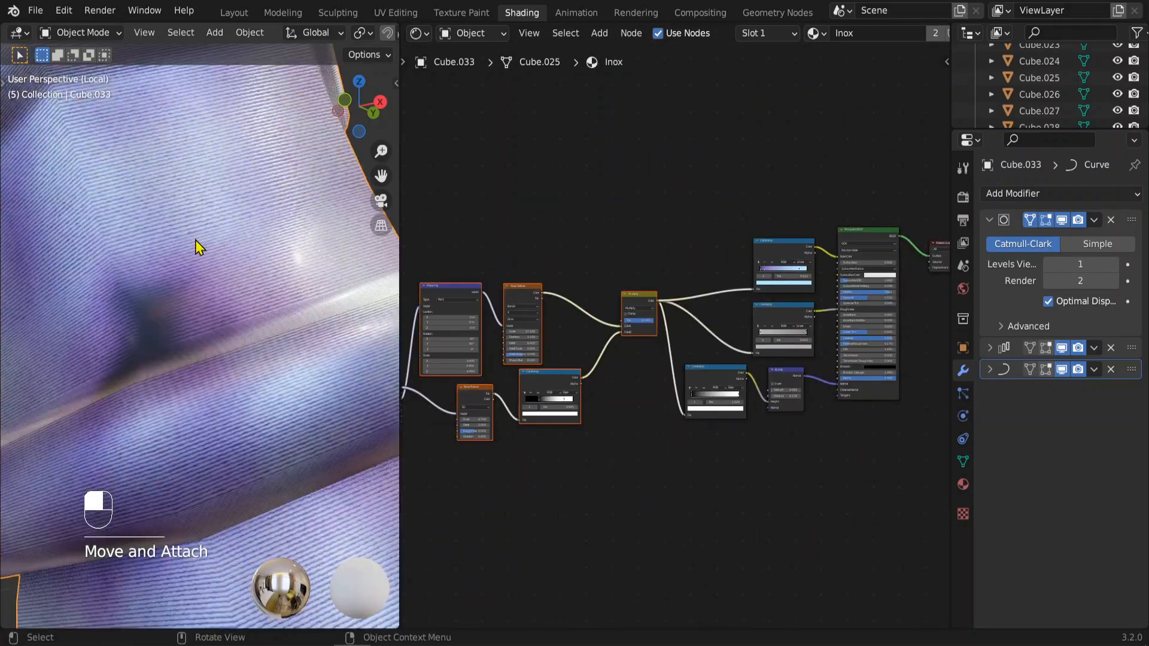
pyautogui.scroll(-6, 217, 220)
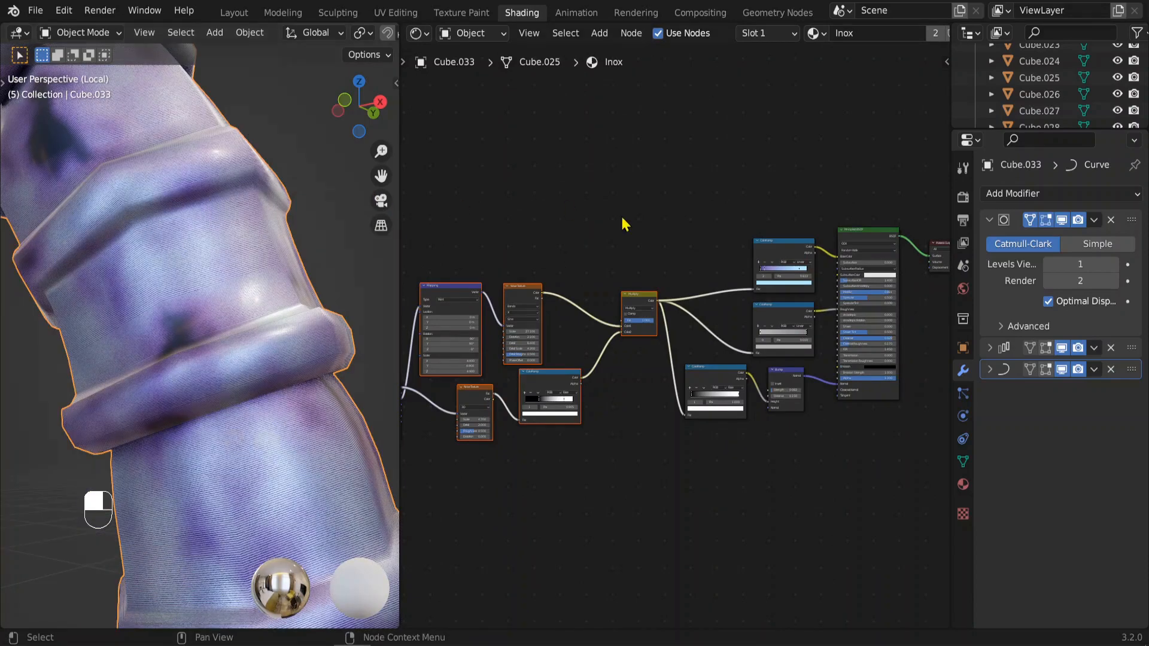
# Add an Ambient Occlusion node above the Wave Texture and preview its output on the mesh
pyautogui.moveTo(560, 207); pyautogui.dragTo(648, 266, button='middle')
pyautogui.hotkey('shift', 'a')
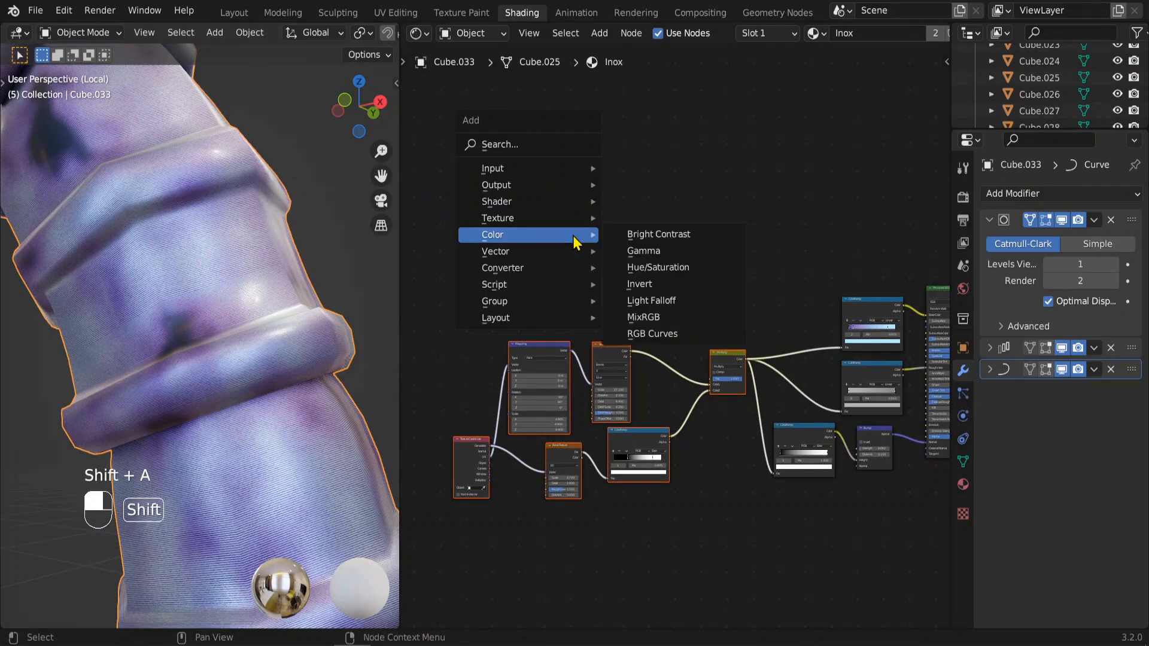
pyautogui.moveTo(511, 172)
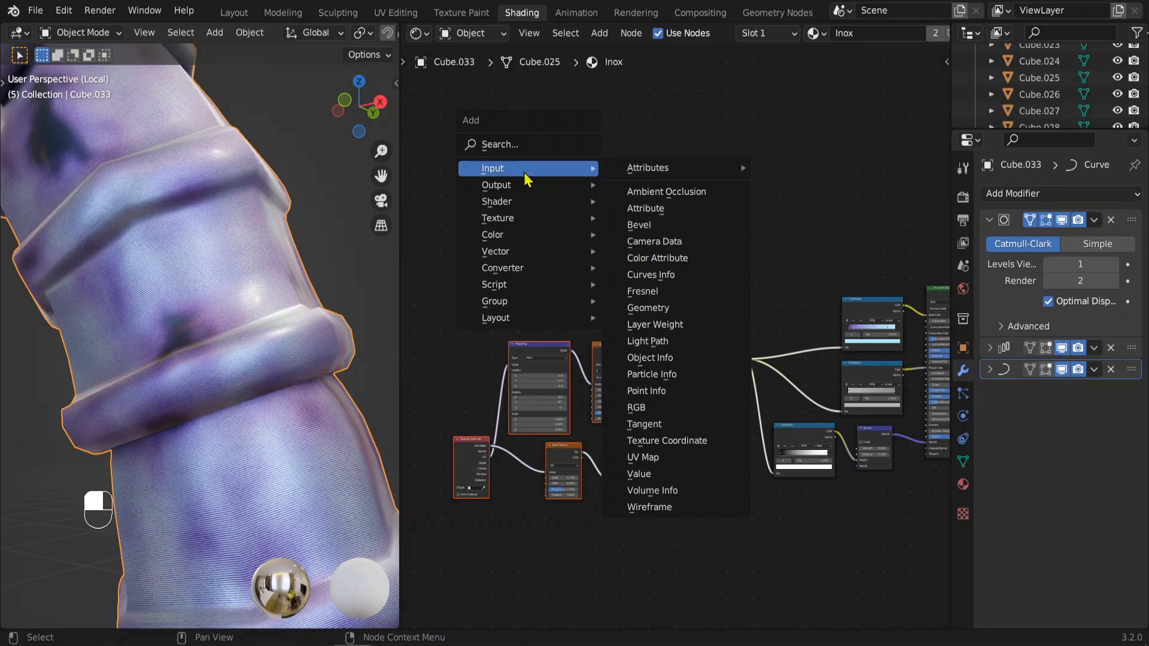
pyautogui.click(682, 191)
pyautogui.click(587, 270)
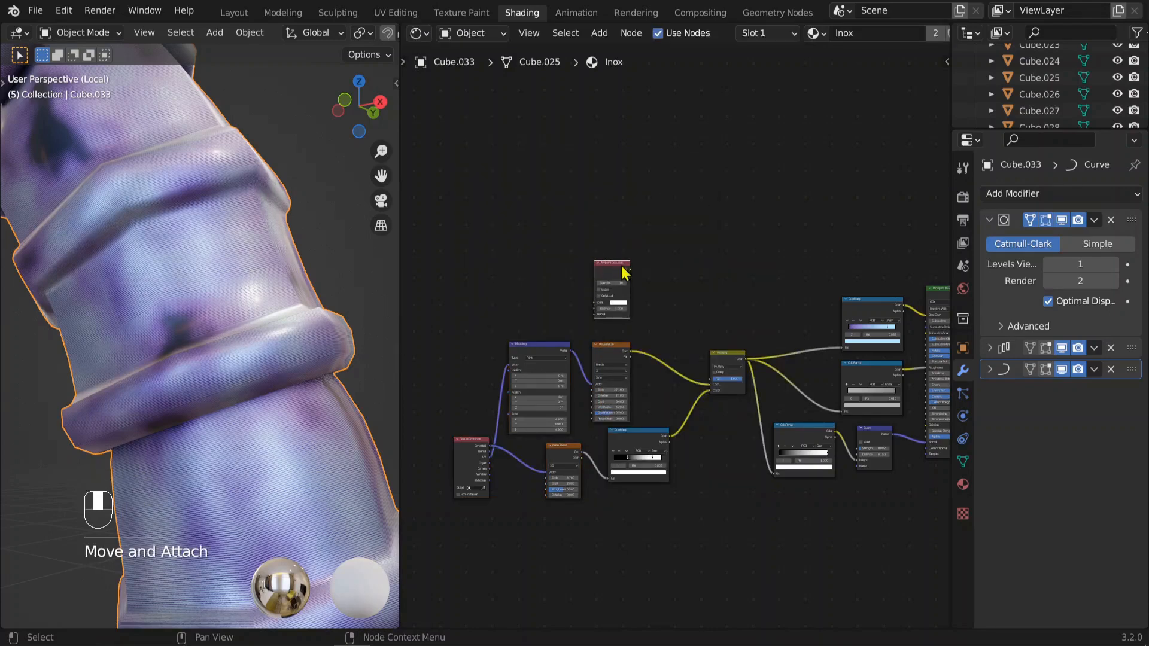
pyautogui.keyDown('ctrl'); pyautogui.keyDown('shift'); pyautogui.click(622, 269); pyautogui.keyUp('shift'); pyautogui.keyUp('ctrl')
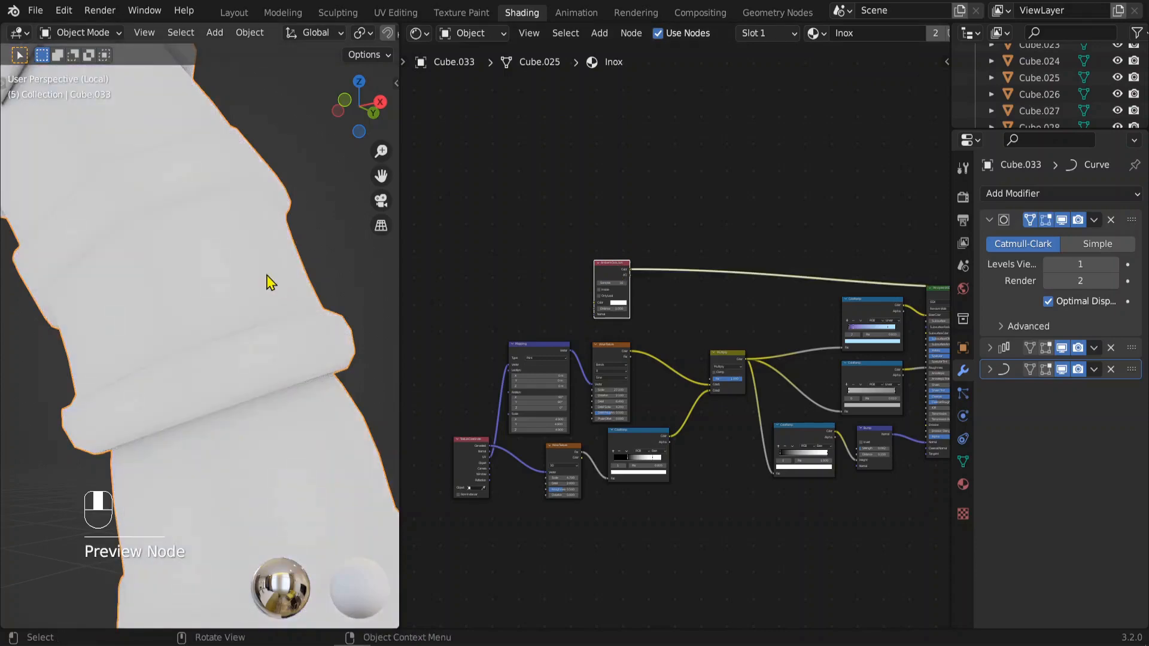
# Adjust the Ambient Occlusion node's distance to 2.100 while comparing the shading in the mesh's grooves
pyautogui.scroll(5, 652, 302)
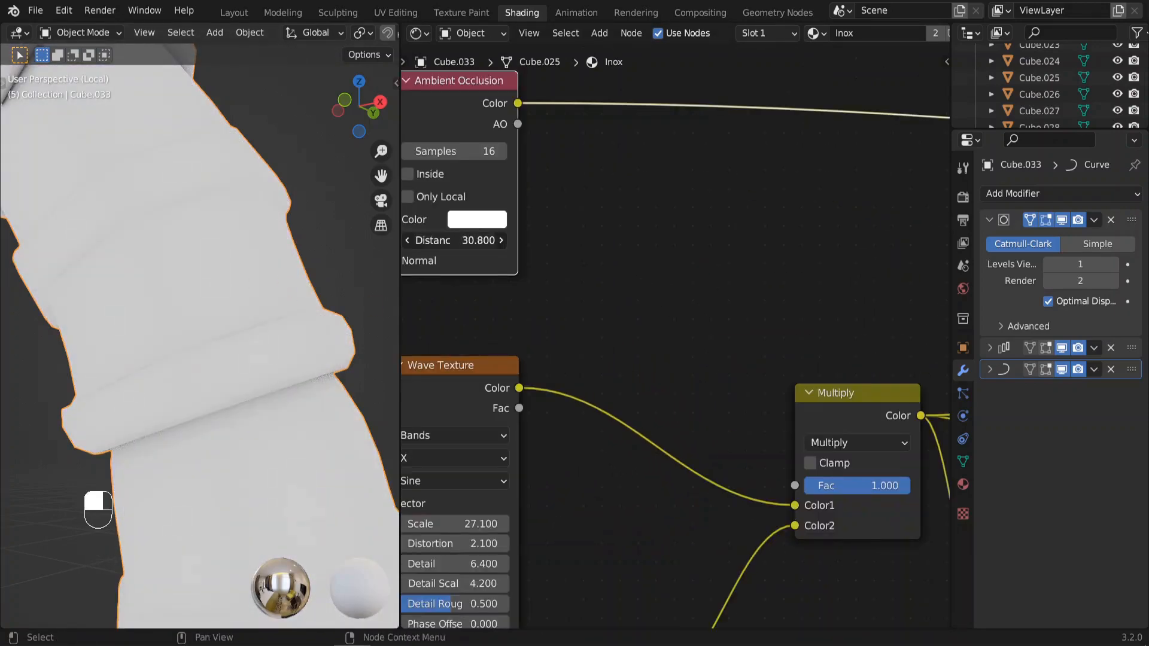
pyautogui.moveTo(503, 240)
pyautogui.mouseDown()
pyautogui.moveTo(454, 240)
pyautogui.moveTo(477, 240)
pyautogui.mouseUp()
pyautogui.scroll(-4, 257, 299)
pyautogui.keyDown('shift'); pyautogui.moveTo(212, 293); pyautogui.dragTo(272, 358, button='middle'); pyautogui.keyUp('shift')
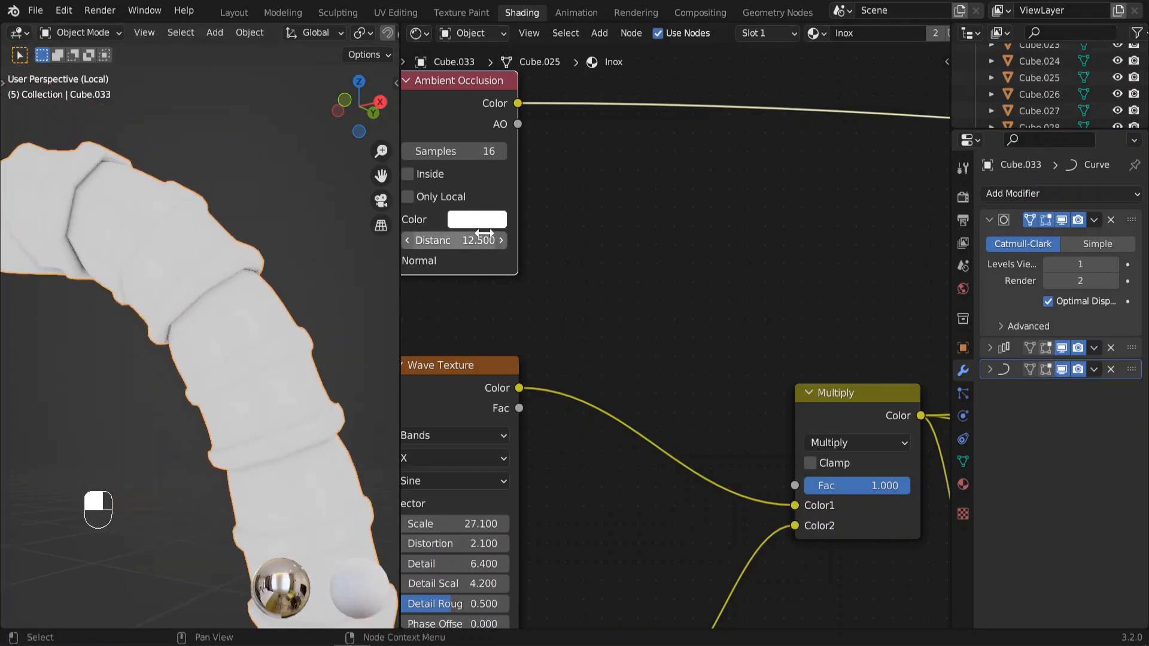
pyautogui.moveTo(484, 240)
pyautogui.mouseDown()
pyautogui.moveTo(418, 240)
pyautogui.moveTo(428, 240)
pyautogui.mouseUp()
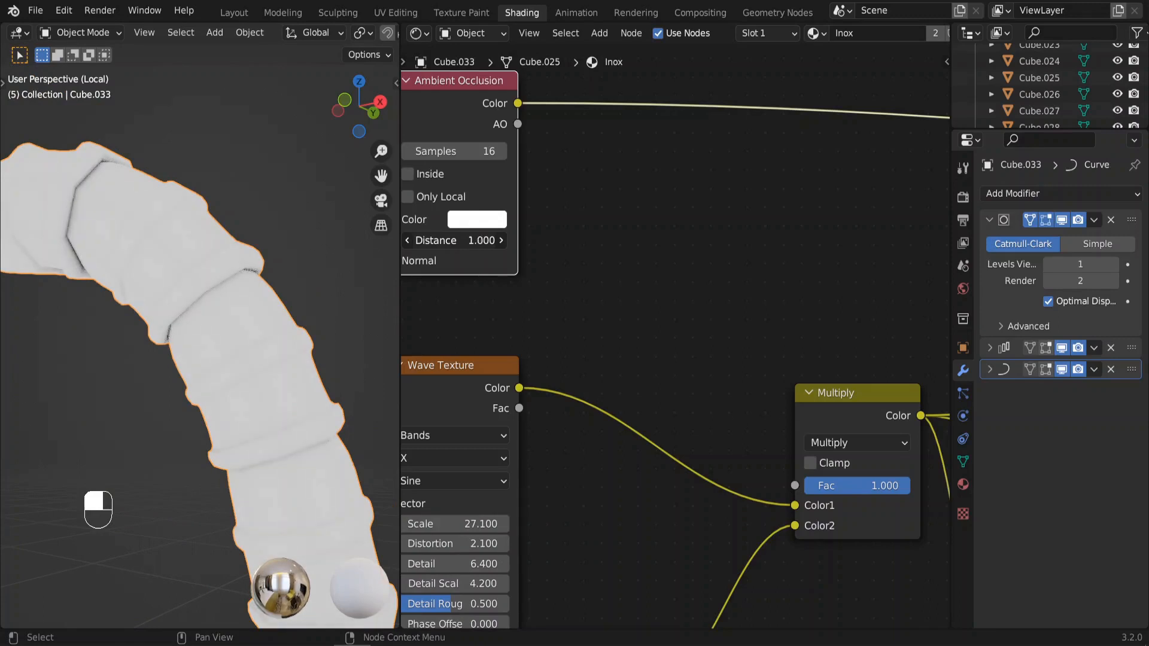
# Insert a ColorRamp on the link leaving the Ambient Occlusion node's Color output
pyautogui.hotkey('shift', 'a')
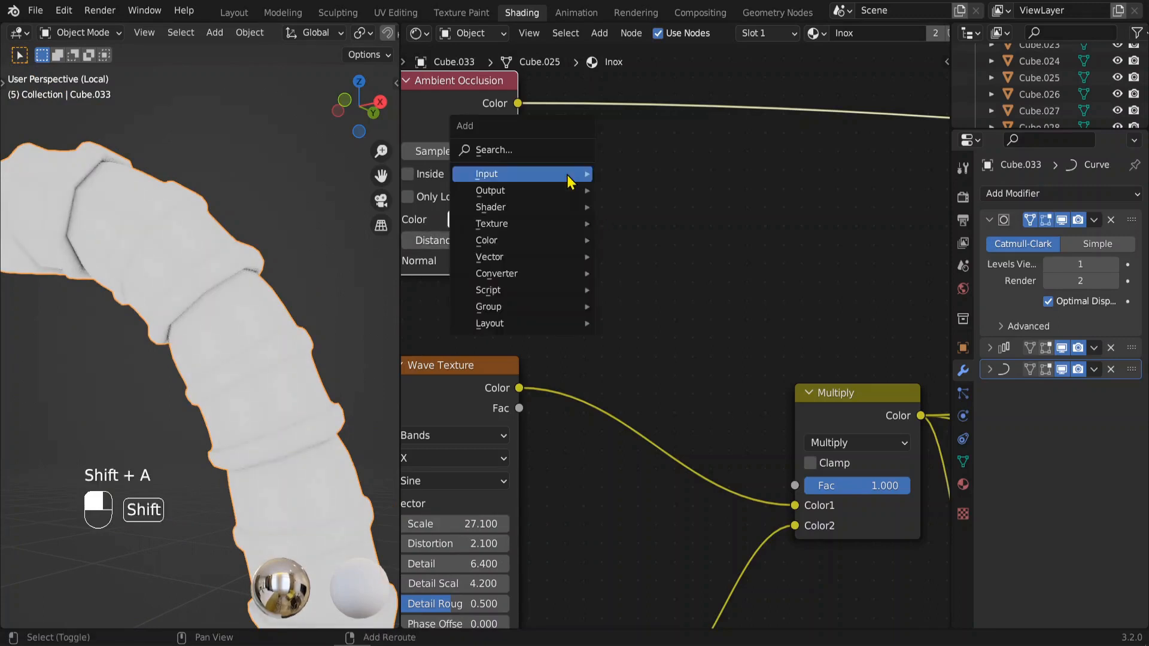
pyautogui.moveTo(525, 276)
pyautogui.click(643, 306)
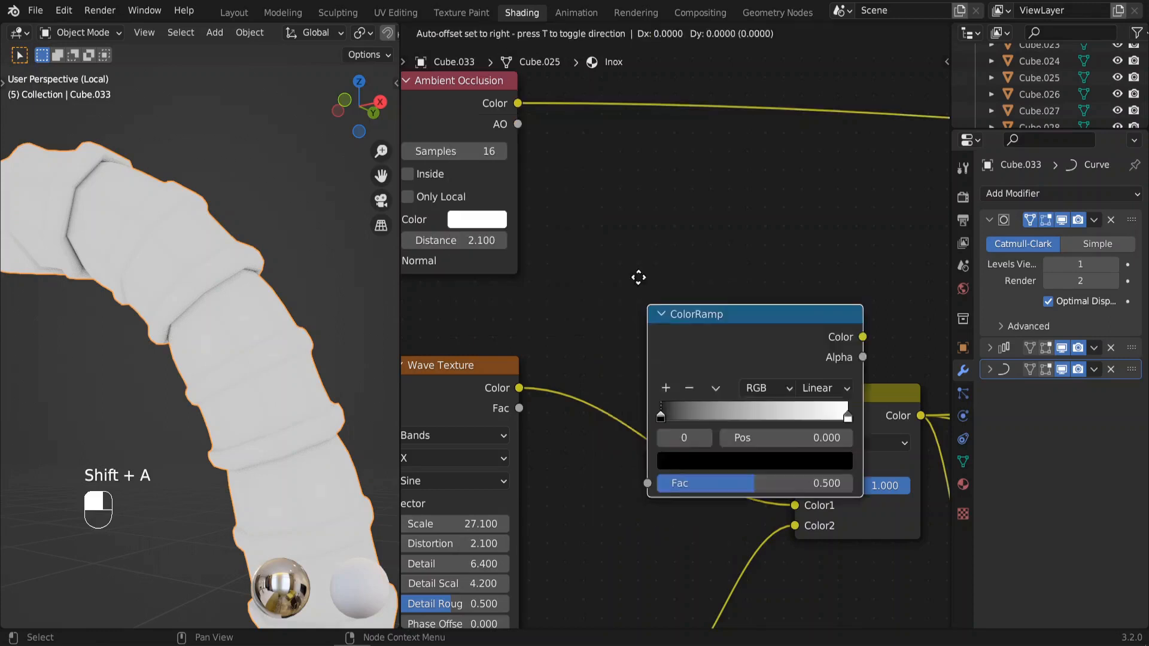
pyautogui.click(622, 127)
pyautogui.moveTo(622, 128); pyautogui.dragTo(615, 110)
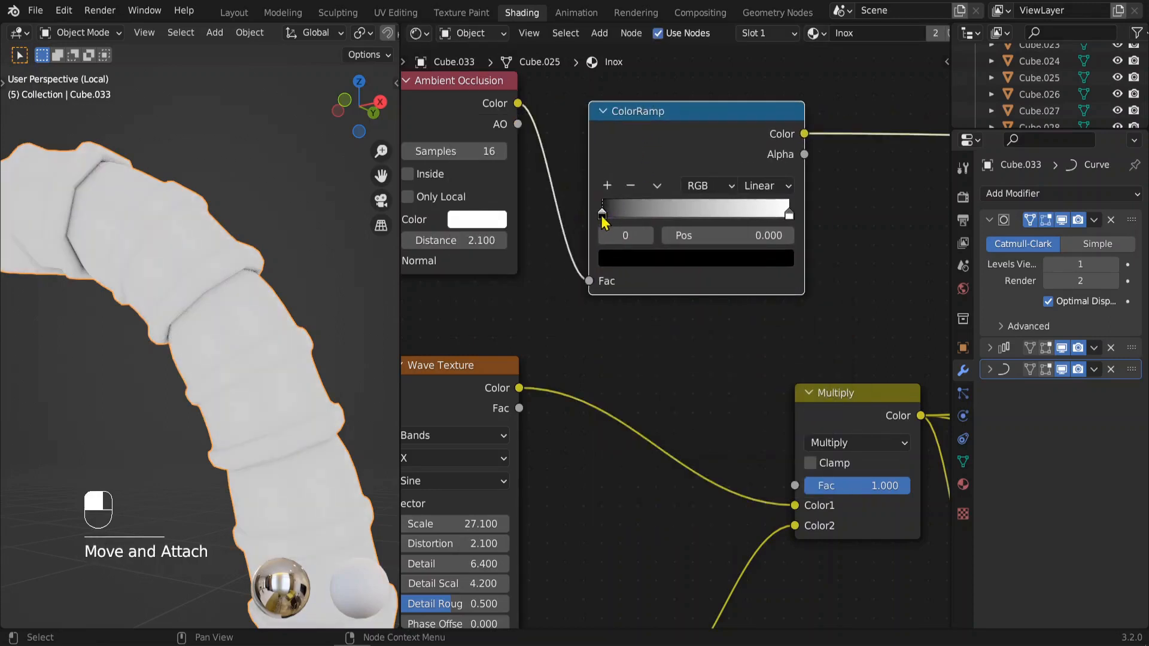
# Sharpen the ambient occlusion ColorRamp by moving its black stop to 0.792 and its white stop slightly inward
pyautogui.moveTo(602, 217); pyautogui.dragTo(687, 218)
pyautogui.moveTo(788, 217); pyautogui.dragTo(724, 217)
pyautogui.moveTo(740, 215); pyautogui.dragTo(798, 211)
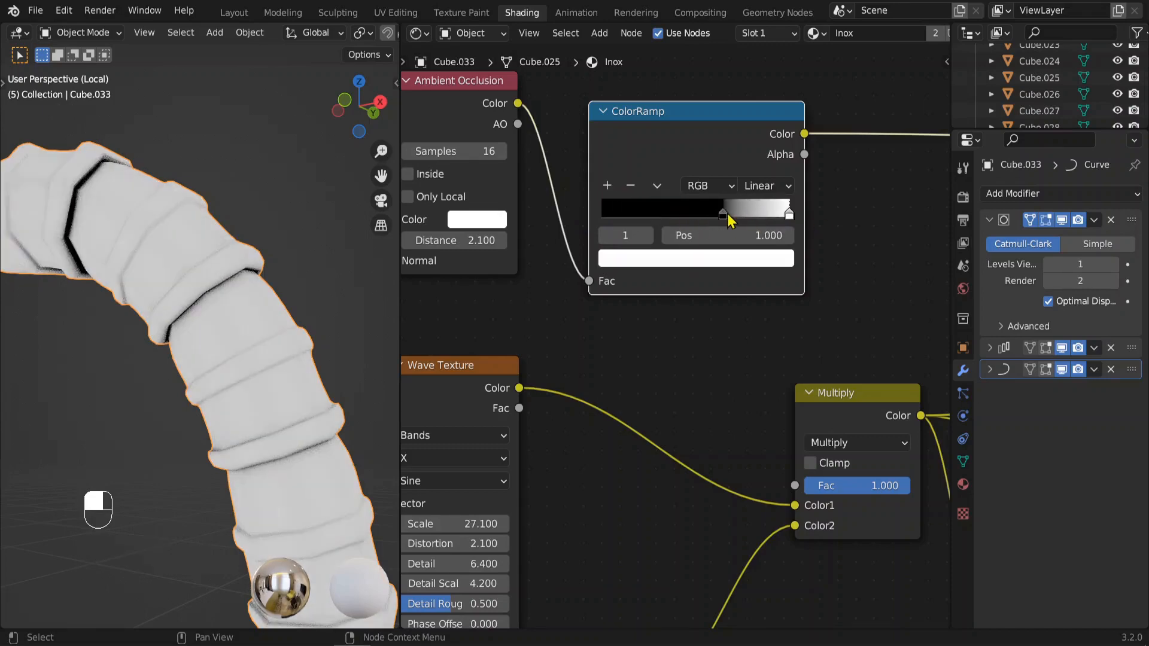
pyautogui.moveTo(725, 215); pyautogui.dragTo(760, 217)
pyautogui.moveTo(305, 383); pyautogui.dragTo(218, 377, button='middle')
pyautogui.scroll(-4, 495, 257)
# Place the Ambient Occlusion node closer to its ColorRamp above the Mapping node, and inspect the groove shading up close
pyautogui.moveTo(495, 256); pyautogui.dragTo(545, 171)
pyautogui.click(593, 179)
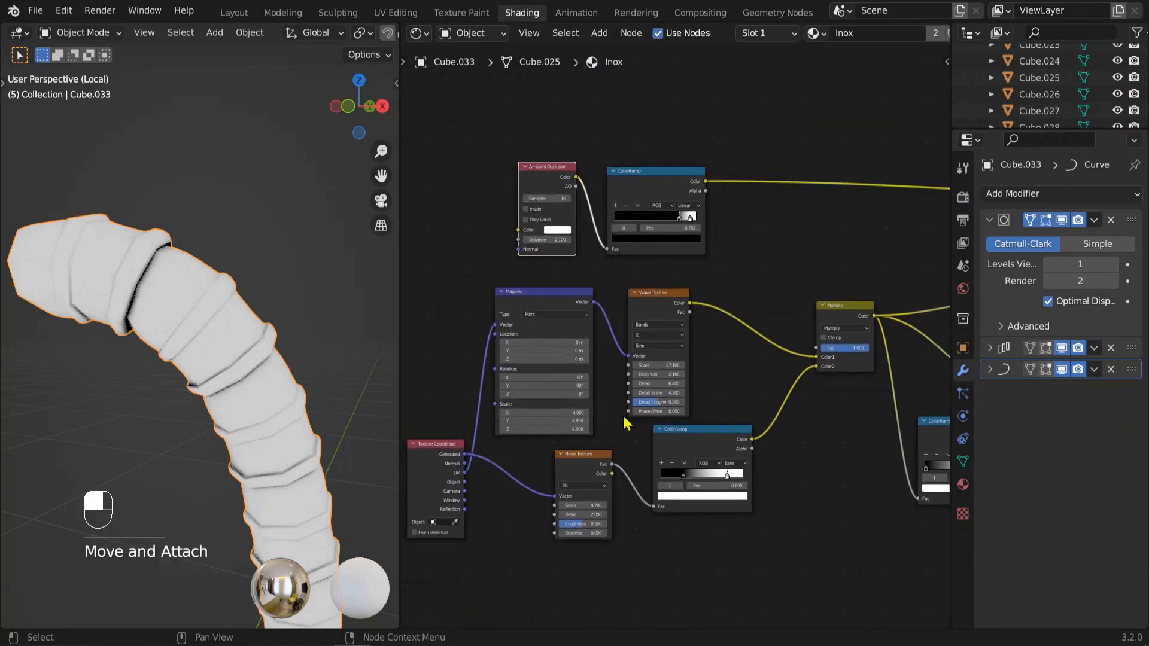
pyautogui.moveTo(623, 417); pyautogui.dragTo(569, 413, button='middle')
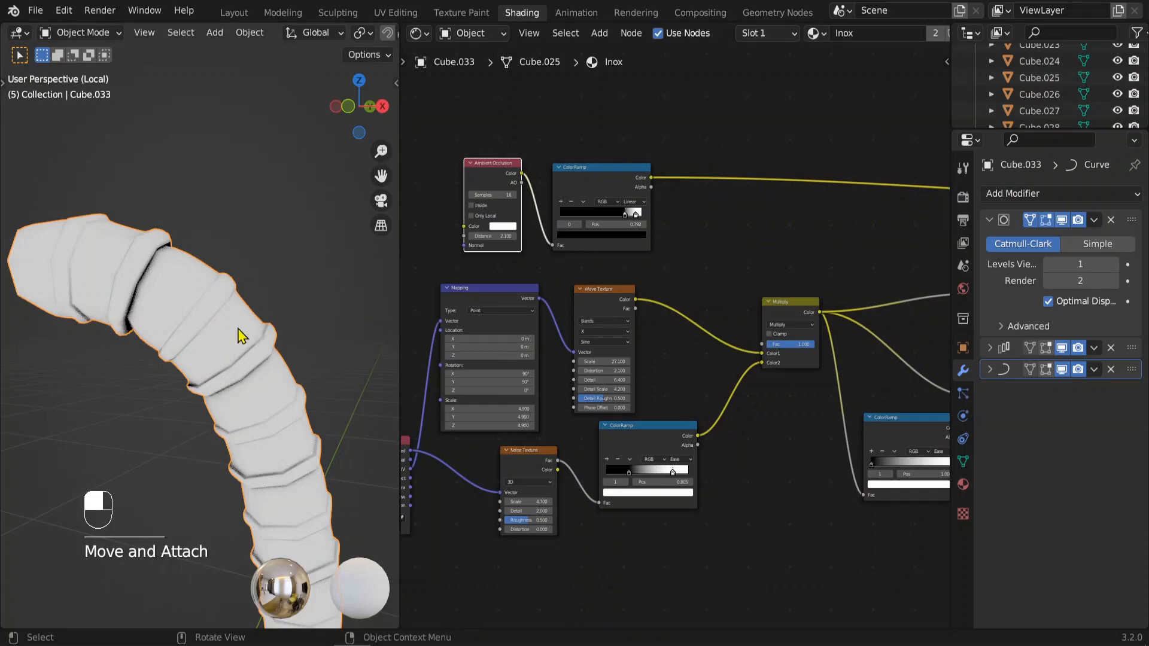
pyautogui.scroll(10, 239, 335)
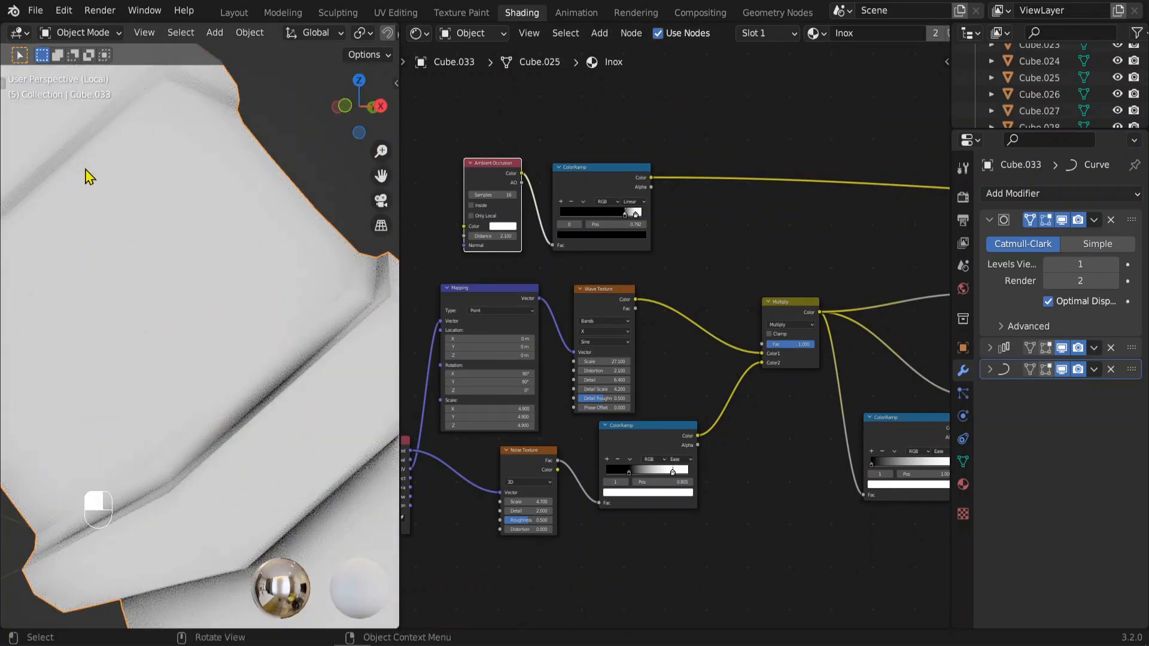
pyautogui.scroll(-5, 107, 182)
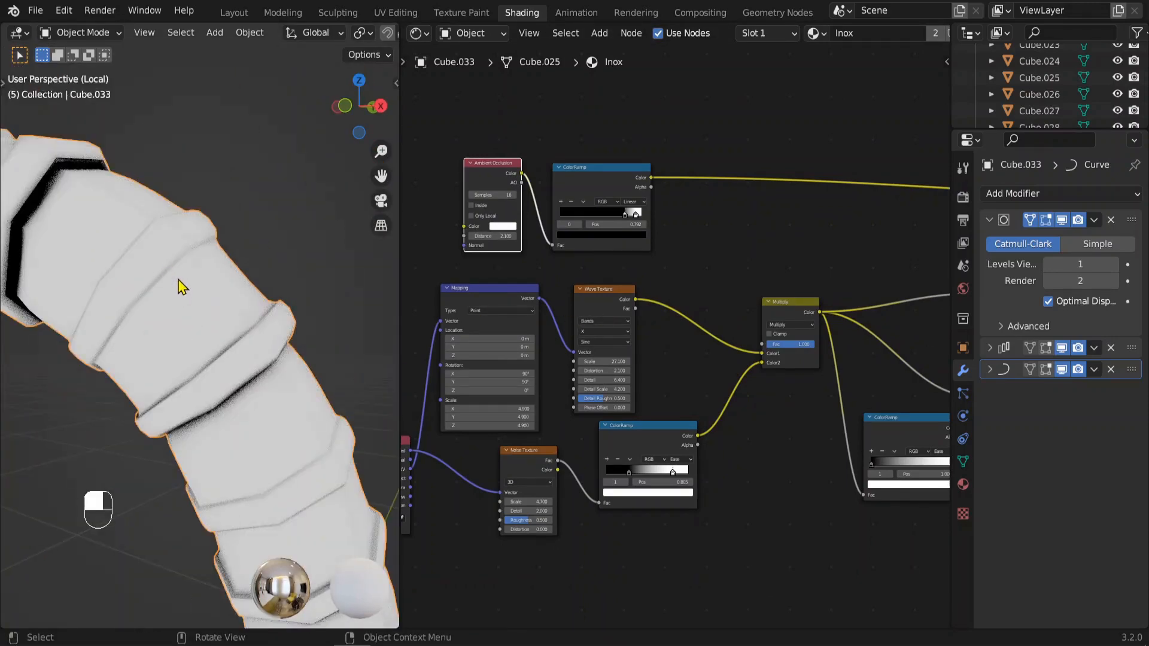
pyautogui.scroll(1, 638, 274)
# Move the Multiply node closer to the Wave Texture to make room before the three output ColorRamps
pyautogui.moveTo(638, 274); pyautogui.dragTo(553, 300, button='middle')
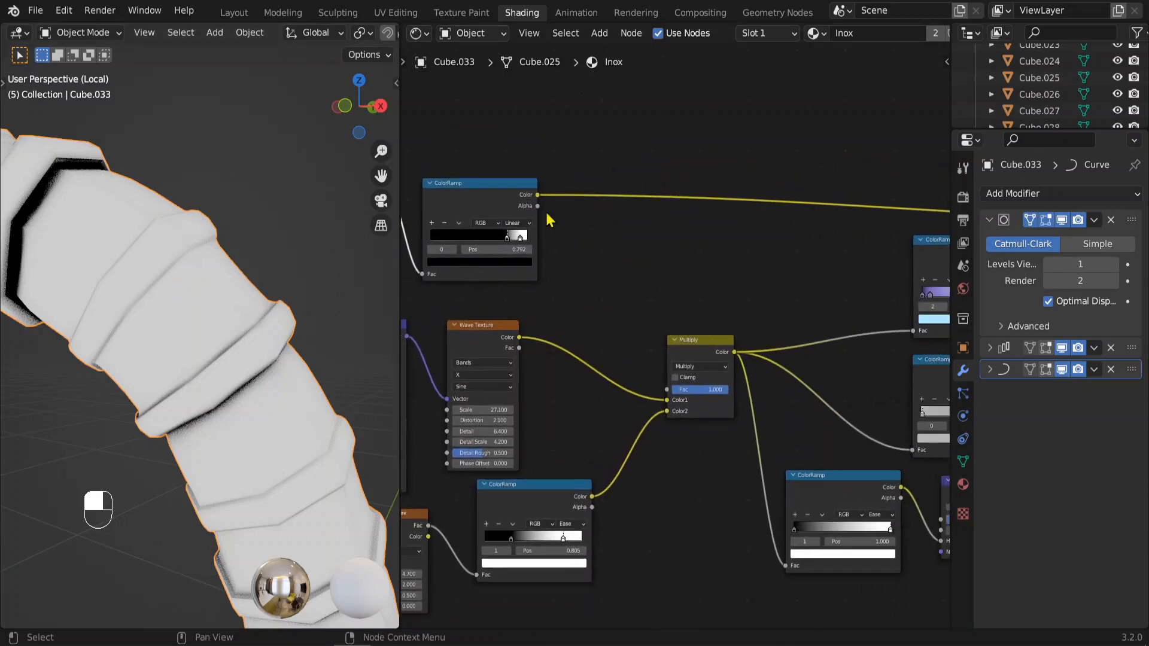
pyautogui.click(540, 200)
pyautogui.moveTo(704, 351); pyautogui.dragTo(628, 340)
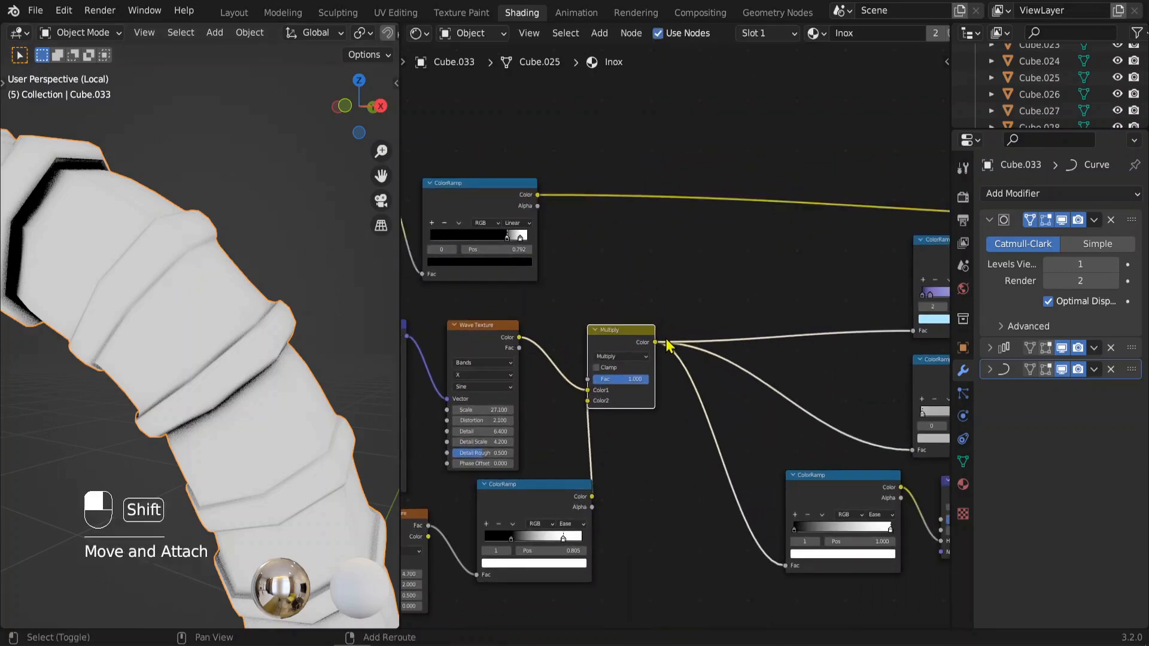
# Insert a MixRGB node between the Multiply node and the base colour ColorRamp, with the ambient occlusion ColorRamp feeding its Color2
pyautogui.hotkey('shift', 'a')
pyautogui.moveTo(630, 337)
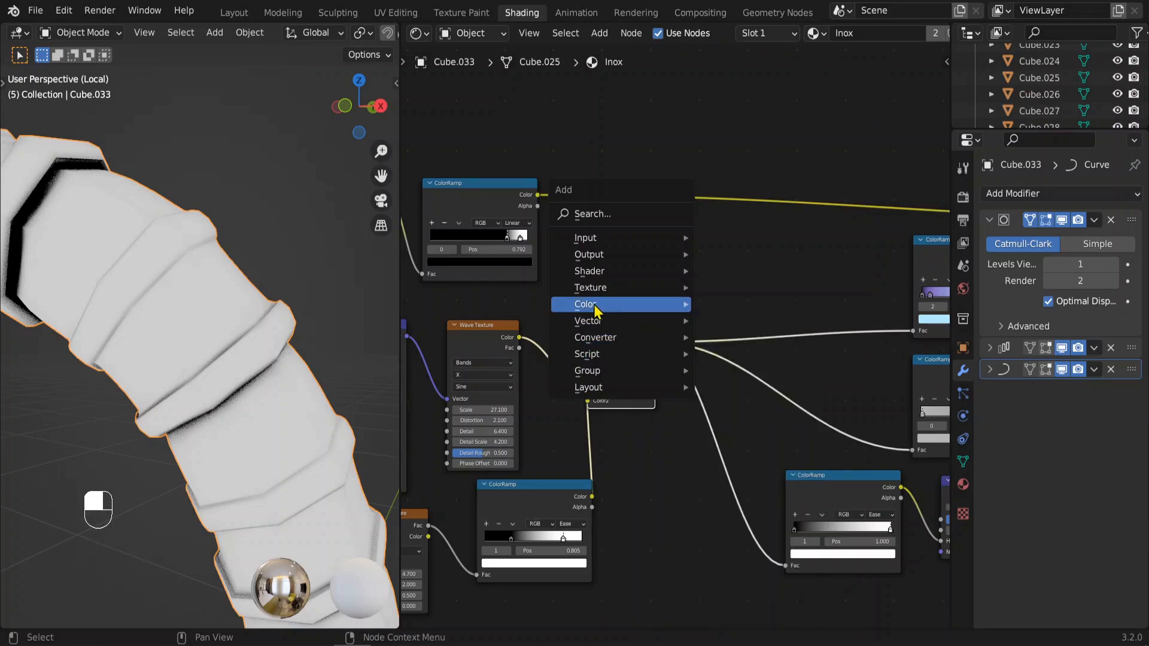
pyautogui.moveTo(670, 304)
pyautogui.click(744, 387)
pyautogui.click(574, 223)
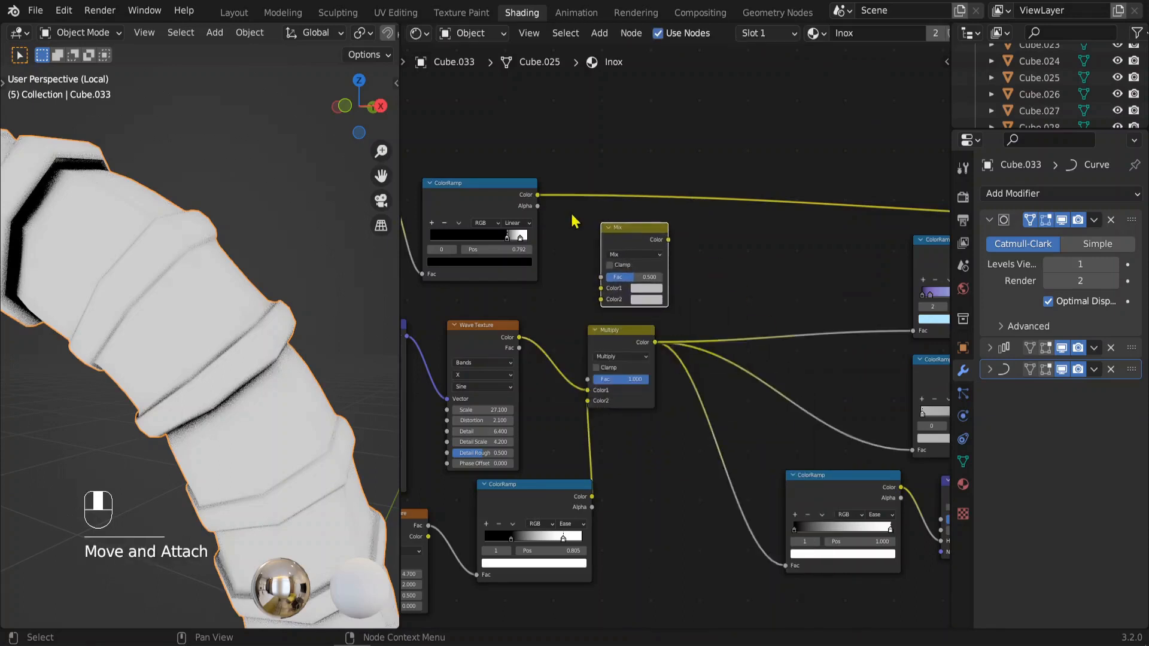
pyautogui.moveTo(625, 352); pyautogui.dragTo(602, 350)
pyautogui.moveTo(639, 227); pyautogui.dragTo(774, 222)
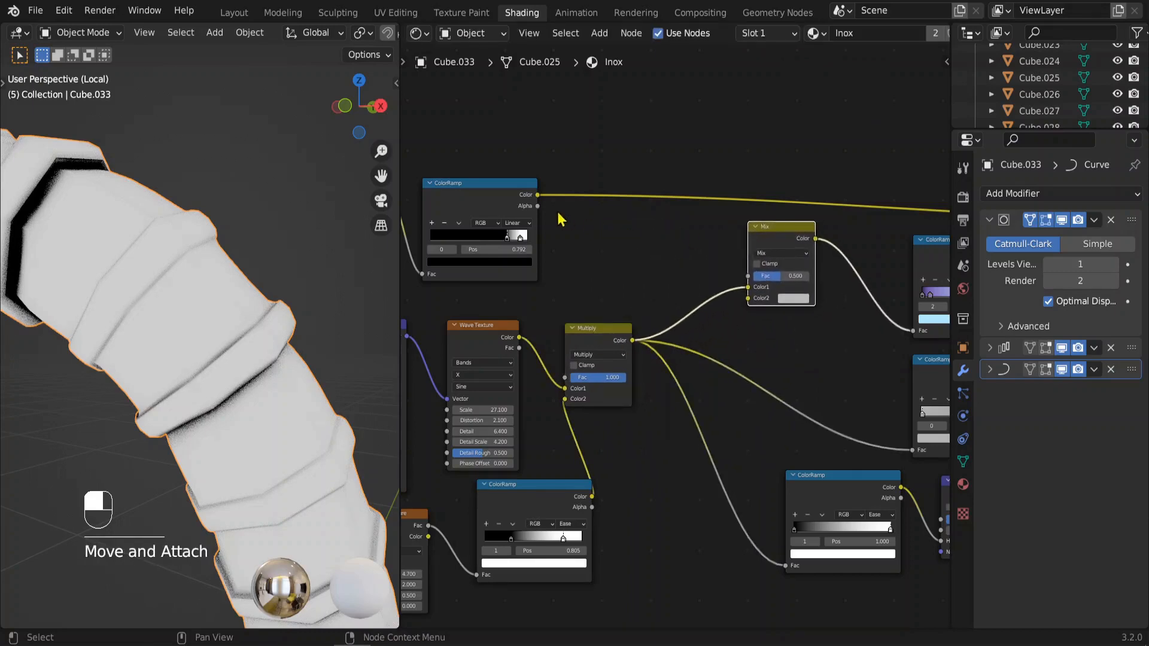
pyautogui.moveTo(537, 195); pyautogui.dragTo(748, 298)
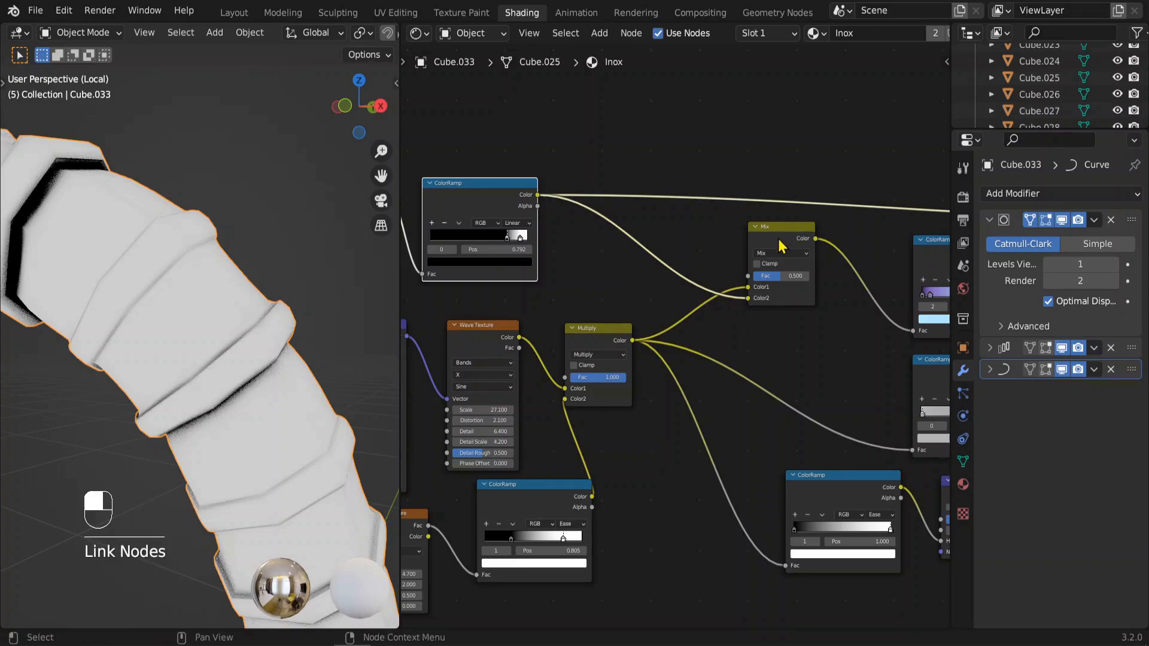
# Preview the Mix node's output on the mesh and set its factor to 0.318
pyautogui.keyDown('ctrl'); pyautogui.keyDown('shift'); pyautogui.click(780, 238); pyautogui.keyUp('shift'); pyautogui.keyUp('ctrl')
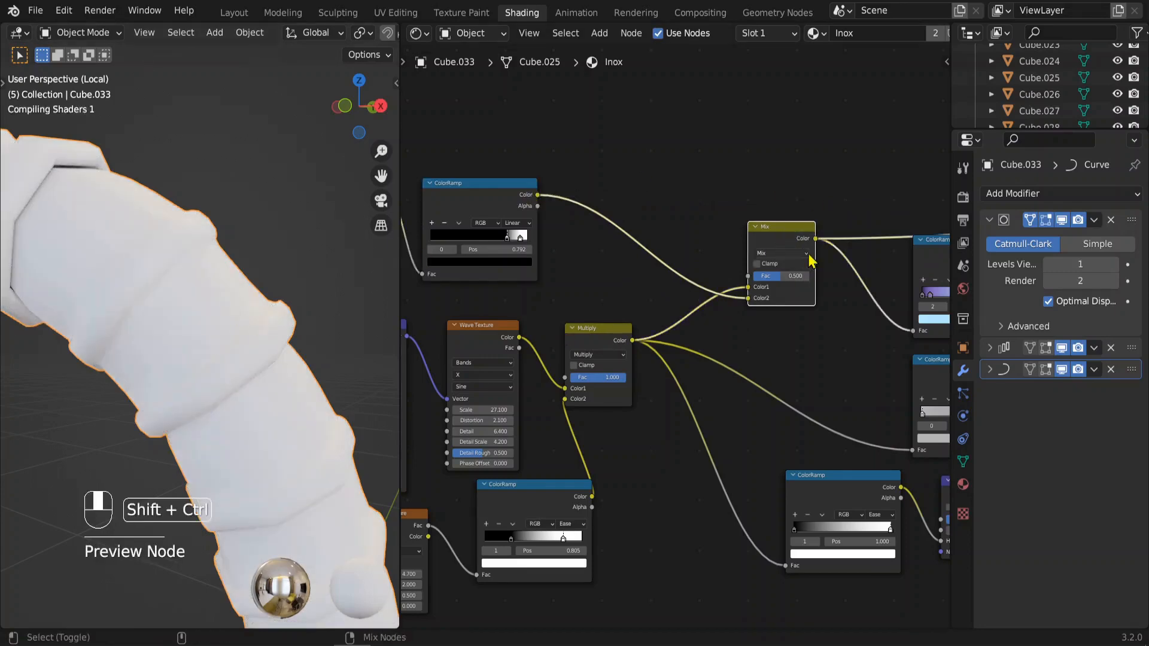
pyautogui.scroll(4, 256, 371)
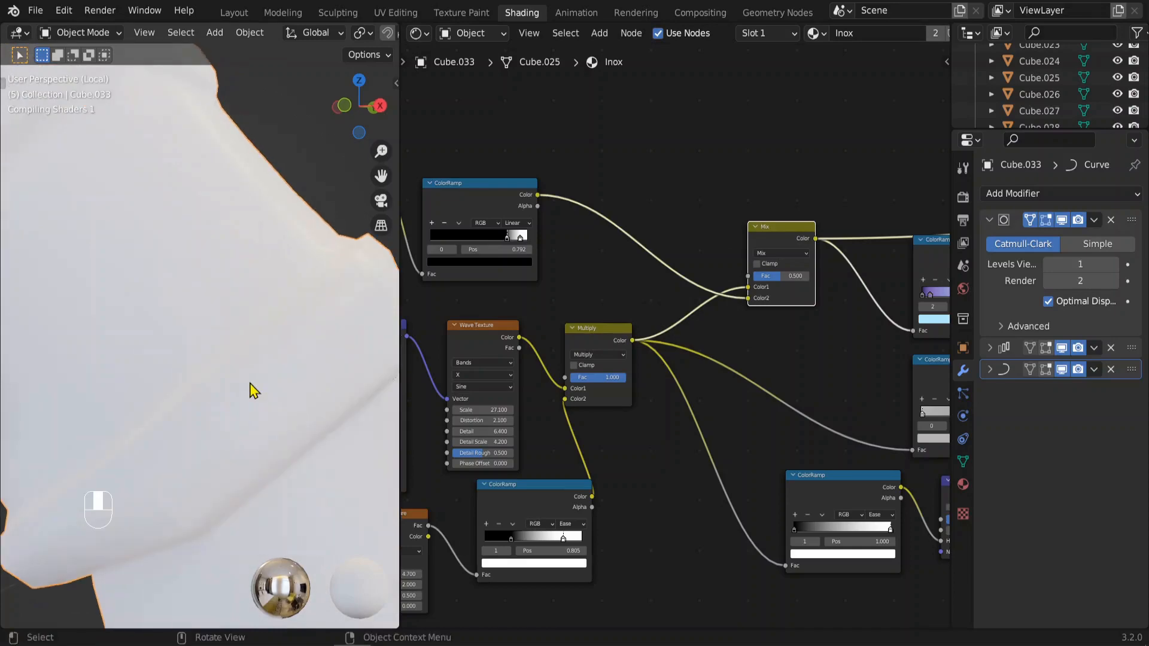
pyautogui.moveTo(593, 395); pyautogui.dragTo(696, 377, button='middle')
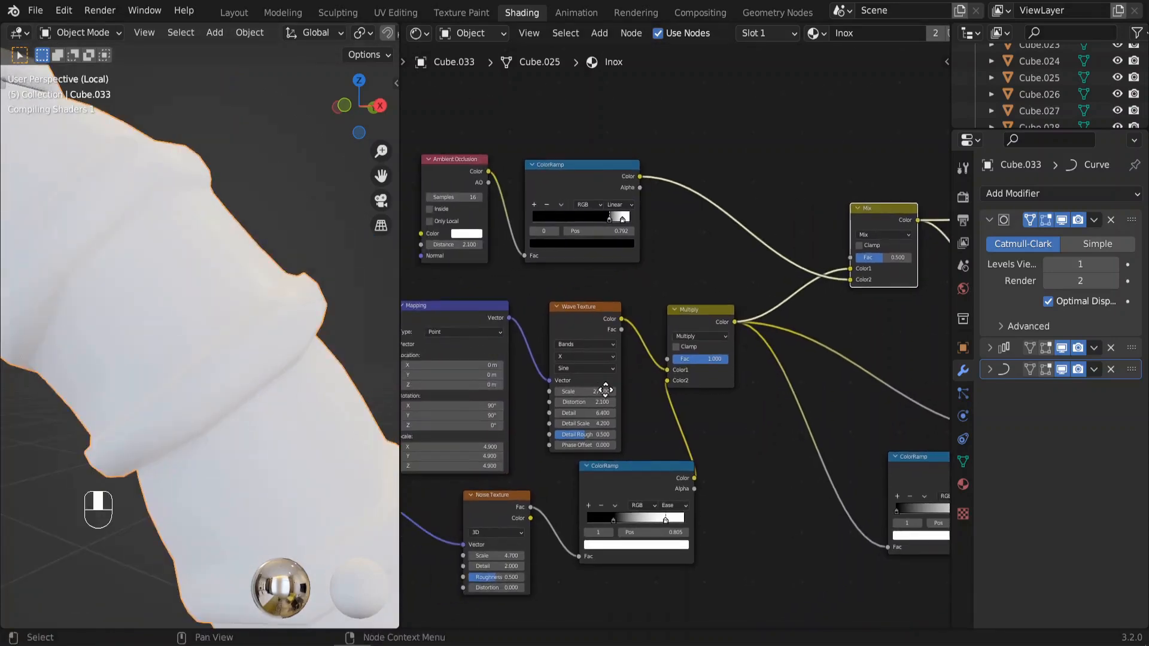
pyautogui.moveTo(606, 390); pyautogui.dragTo(595, 395, button='middle')
pyautogui.scroll(-3, 292, 379)
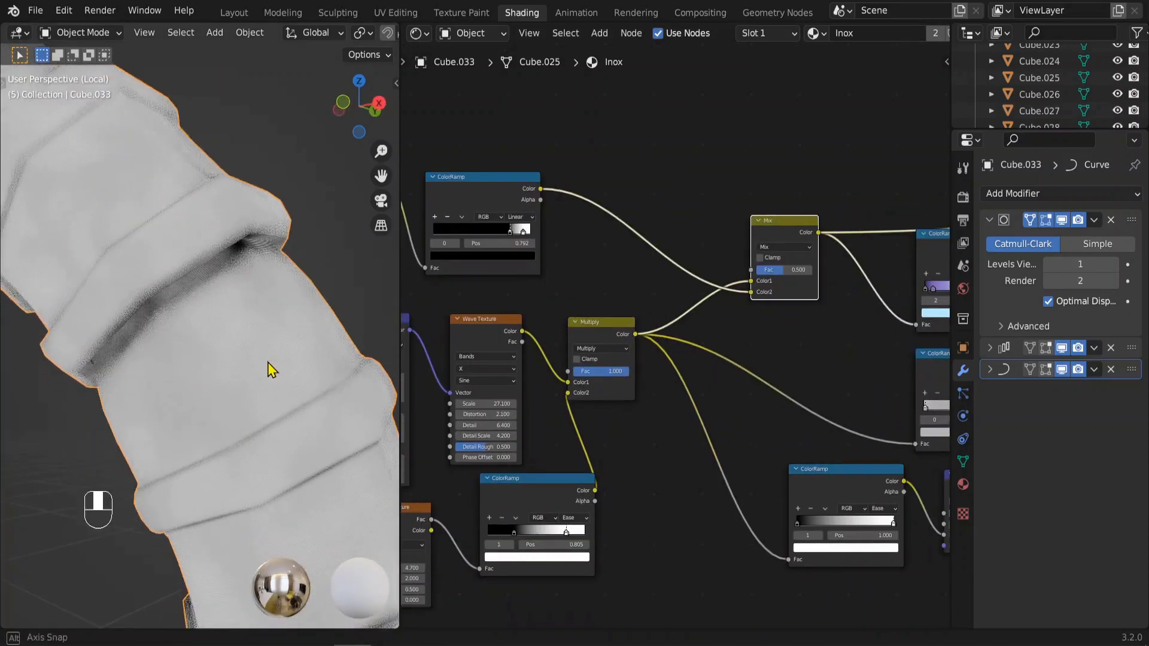
pyautogui.scroll(6, 269, 367)
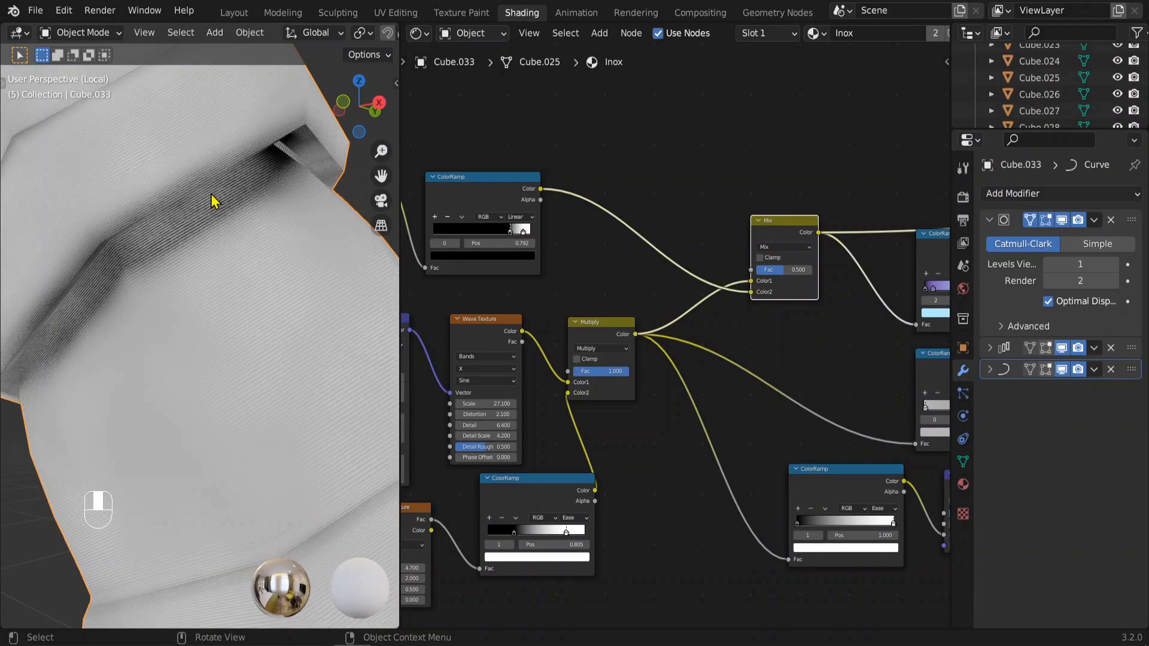
pyautogui.scroll(-1, 648, 313)
pyautogui.scroll(-5, 238, 300)
pyautogui.moveTo(780, 280)
pyautogui.mouseDown()
pyautogui.moveTo(748, 280)
pyautogui.moveTo(763, 280)
pyautogui.mouseUp()
# Restore the full Principled BSDF preview and tidy the positions of the Mix, base colour ColorRamp and Principled BSDF nodes
pyautogui.moveTo(929, 258); pyautogui.dragTo(706, 268, button='middle')
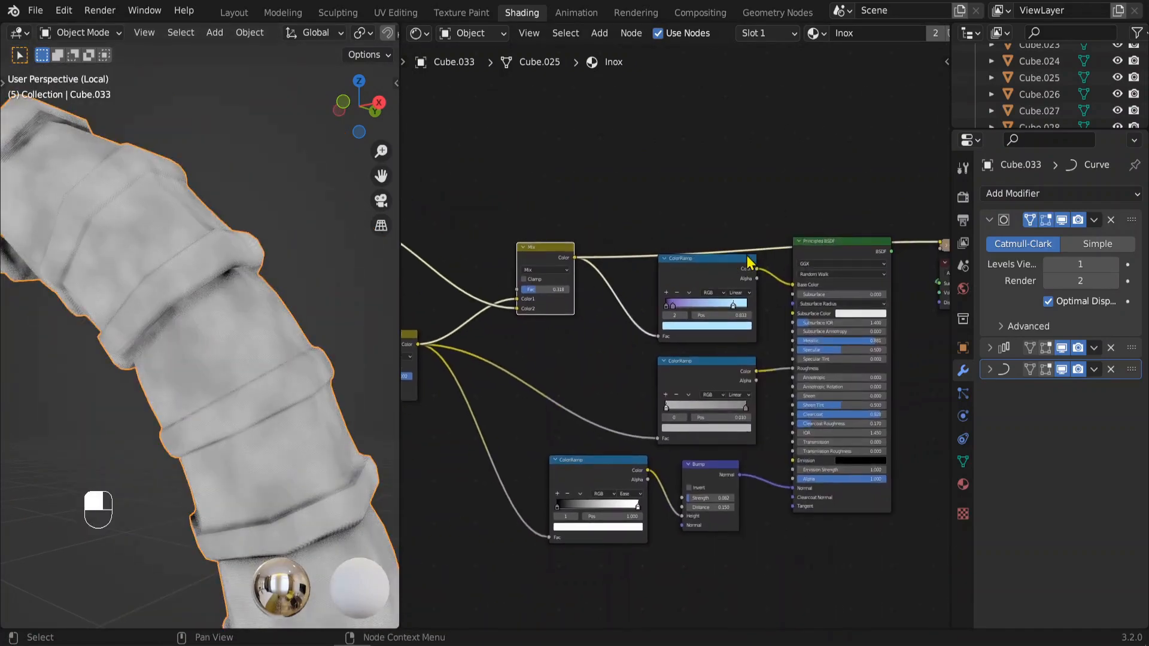
pyautogui.keyDown('ctrl'); pyautogui.keyDown('shift'); pyautogui.click(827, 250); pyautogui.keyUp('shift'); pyautogui.keyUp('ctrl')
pyautogui.moveTo(573, 255); pyautogui.dragTo(637, 292)
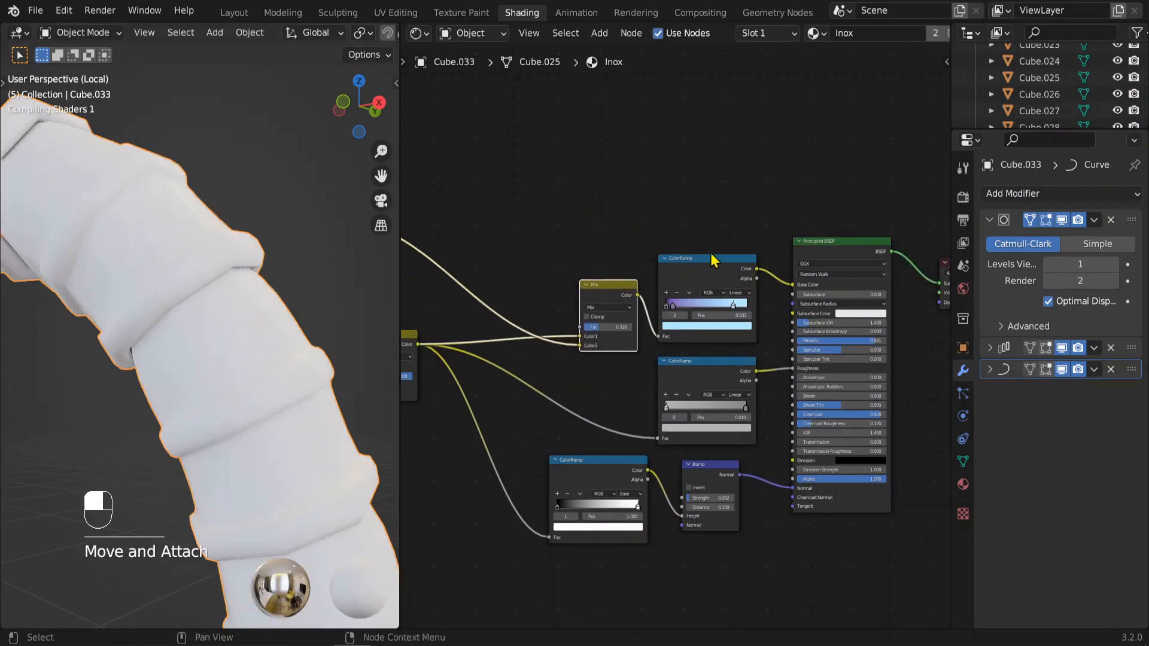
pyautogui.scroll(3, 712, 258)
pyautogui.click(712, 192)
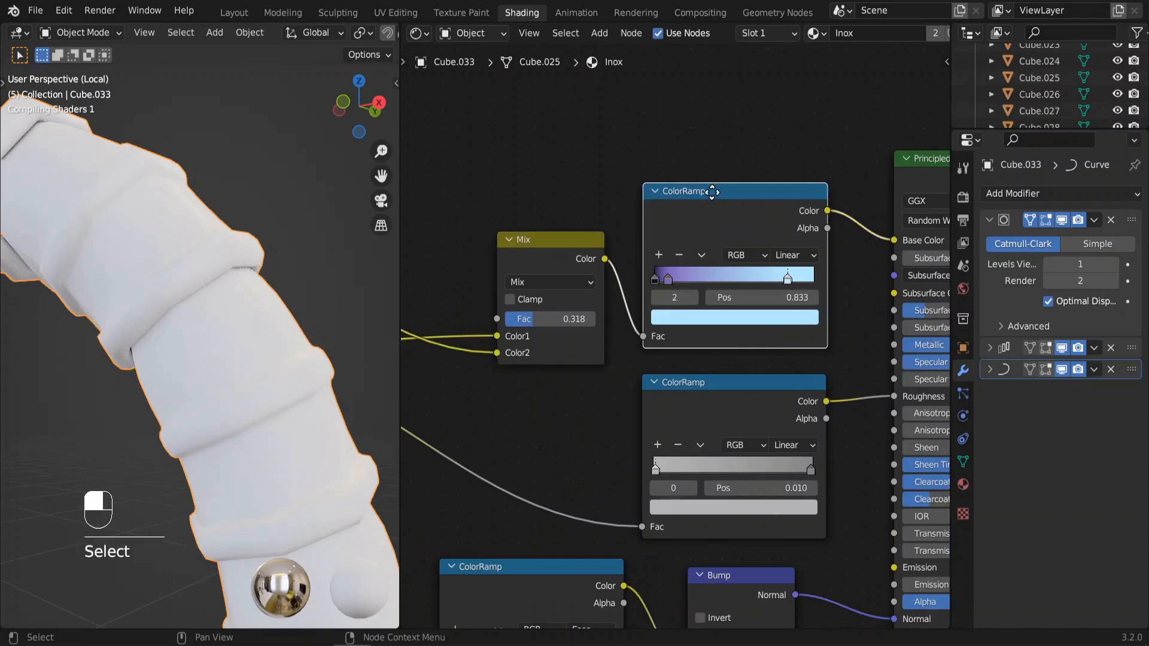
pyautogui.moveTo(712, 192); pyautogui.dragTo(716, 189)
pyautogui.moveTo(947, 151); pyautogui.dragTo(771, 157, button='middle')
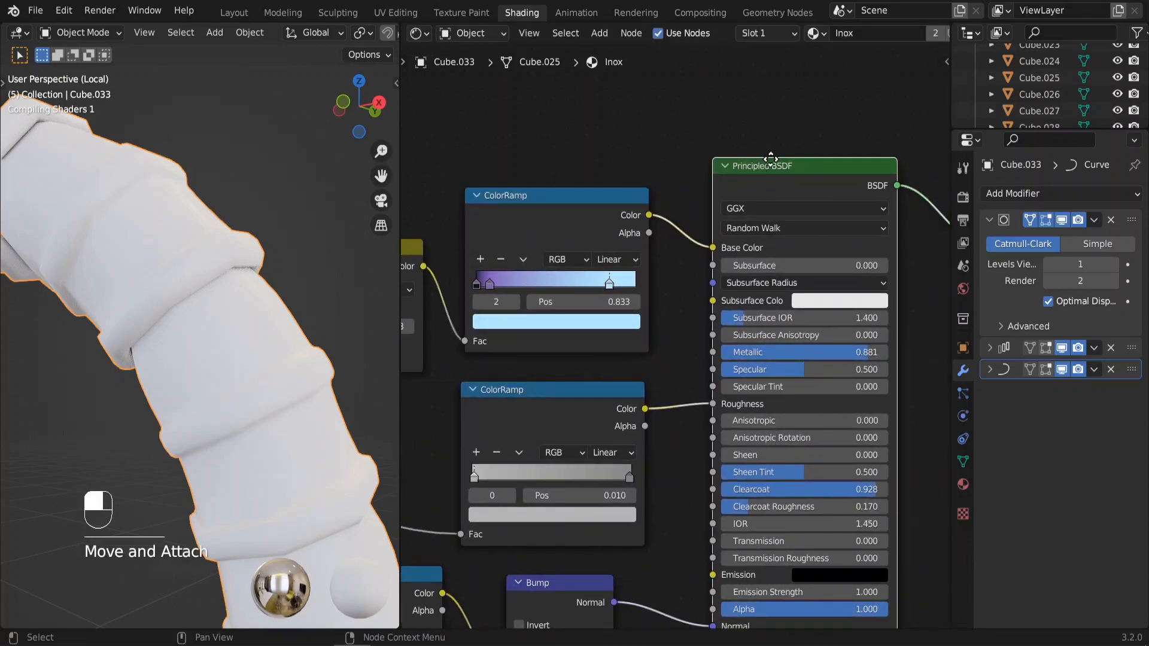
pyautogui.moveTo(771, 157); pyautogui.dragTo(778, 153)
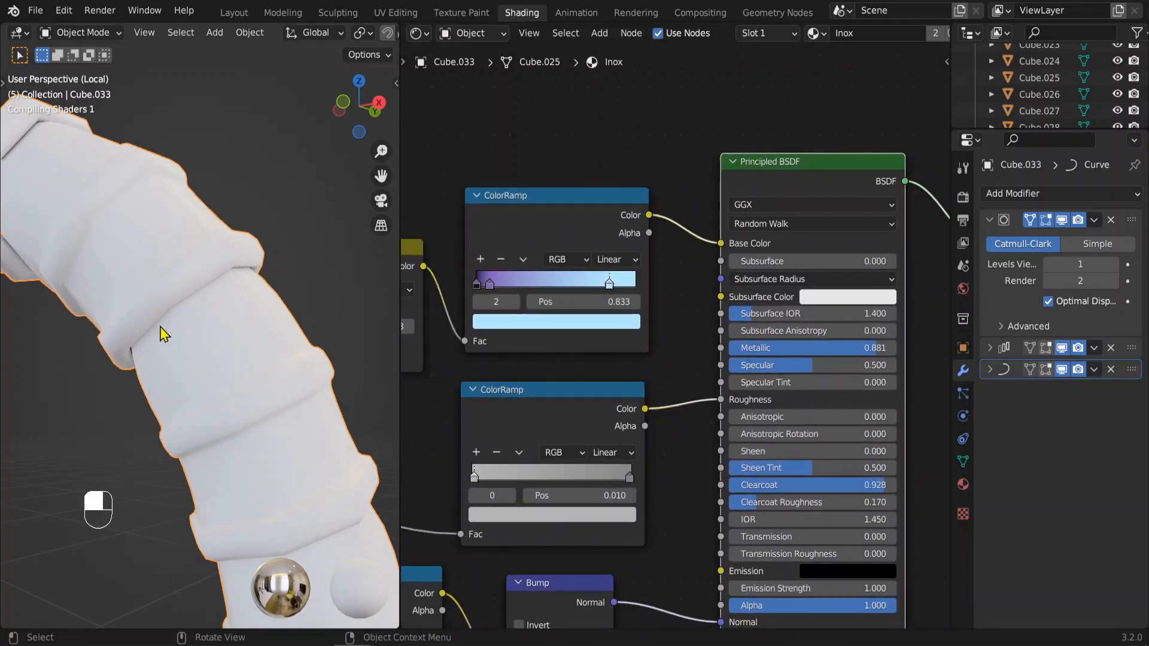
# Move the base colour ColorRamp's dark blue stop to 0.133, with the purple stop just beyond it
pyautogui.scroll(2, 162, 328)
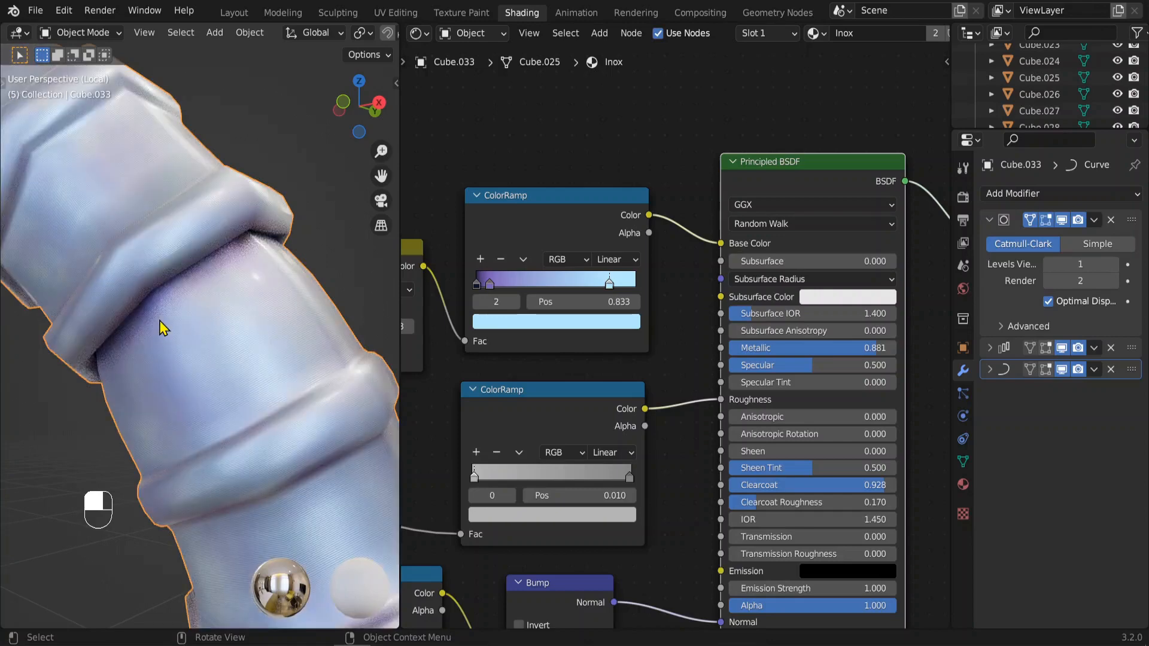
pyautogui.scroll(3, 174, 332)
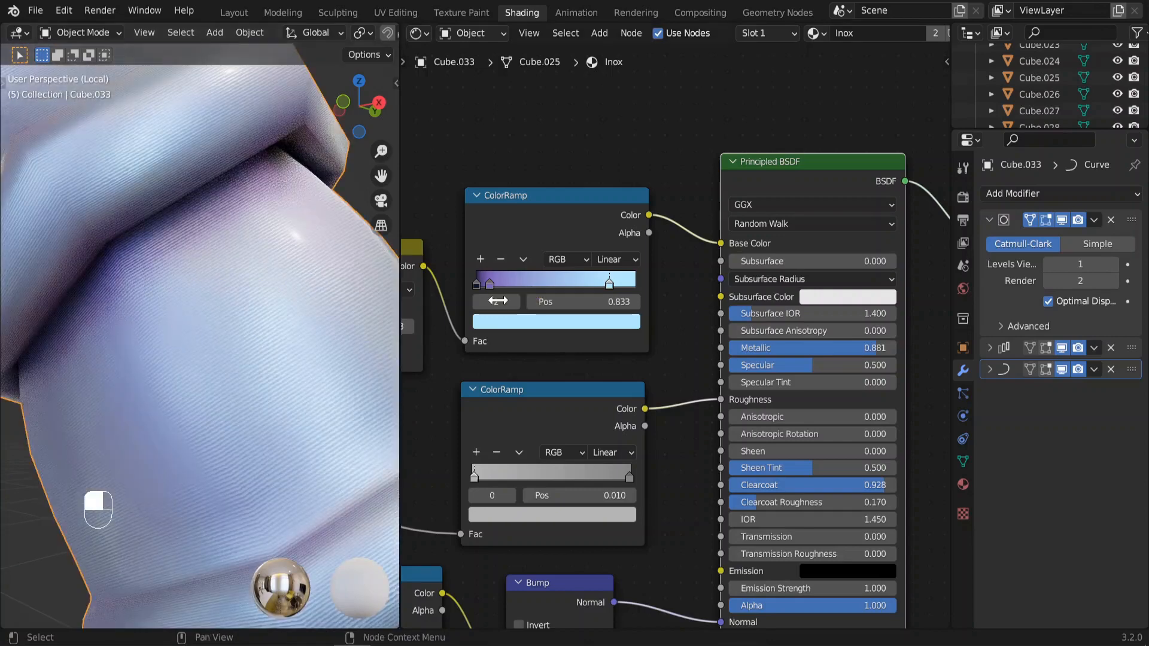
pyautogui.click(484, 284)
pyautogui.moveTo(486, 287)
pyautogui.mouseDown()
pyautogui.moveTo(522, 292)
pyautogui.moveTo(496, 285)
pyautogui.mouseUp()
pyautogui.scroll(-5, 168, 289)
pyautogui.moveTo(198, 326)
pyautogui.mouseDown(button='middle')
pyautogui.moveTo(203, 278)
pyautogui.moveTo(228, 250)
pyautogui.moveTo(200, 333)
pyautogui.moveTo(180, 323)
pyautogui.mouseUp(button='middle')
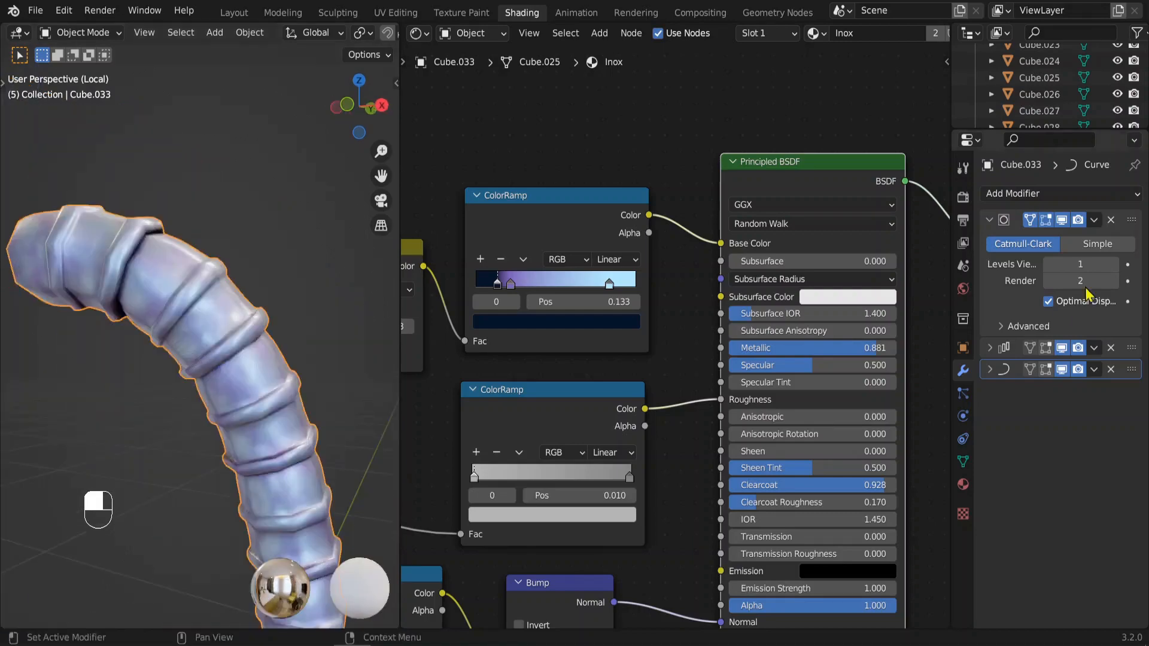
# Raise the Subdivision modifier's viewport levels to 2 on the curved segmented mesh, and deselect the mesh
pyautogui.click(1113, 264)
pyautogui.scroll(-2, 302, 419)
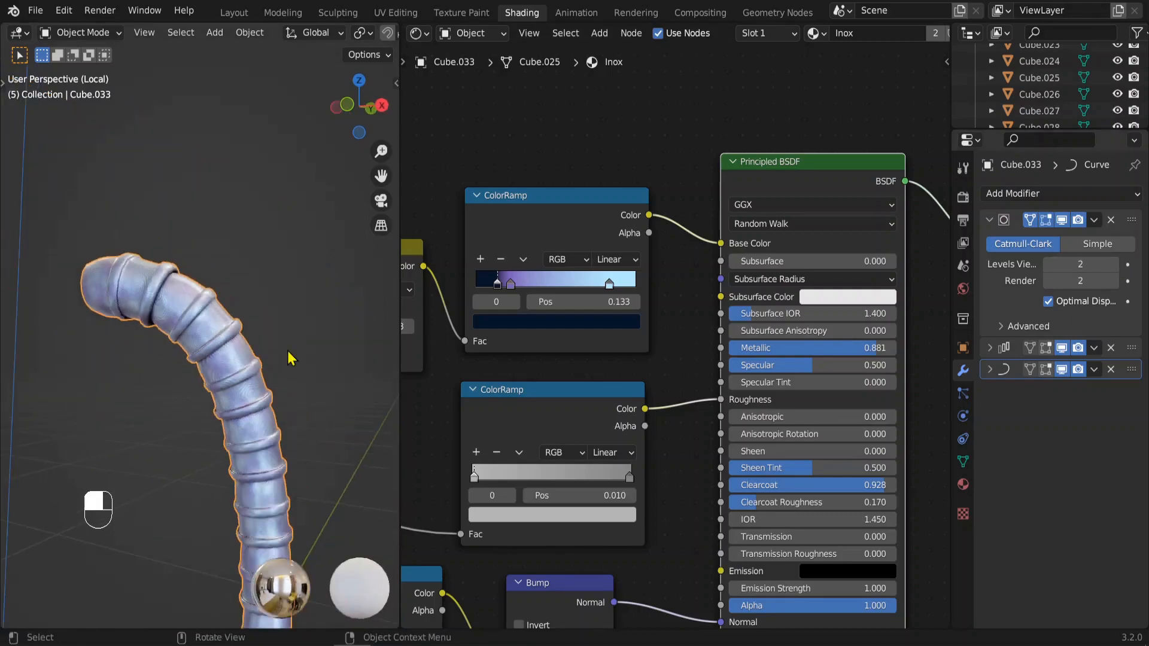
pyautogui.click(291, 358)
# Examine the metallic material on both curved tubes from several angles in a maximized 3D viewport
pyautogui.moveTo(292, 358); pyautogui.dragTo(231, 412, button='middle')
pyautogui.scroll(-2, 308, 383)
pyautogui.keyDown('shift'); pyautogui.moveTo(144, 409); pyautogui.dragTo(220, 367, button='middle'); pyautogui.keyUp('shift')
pyautogui.scroll(3, 303, 319)
pyautogui.scroll(2, 302, 311)
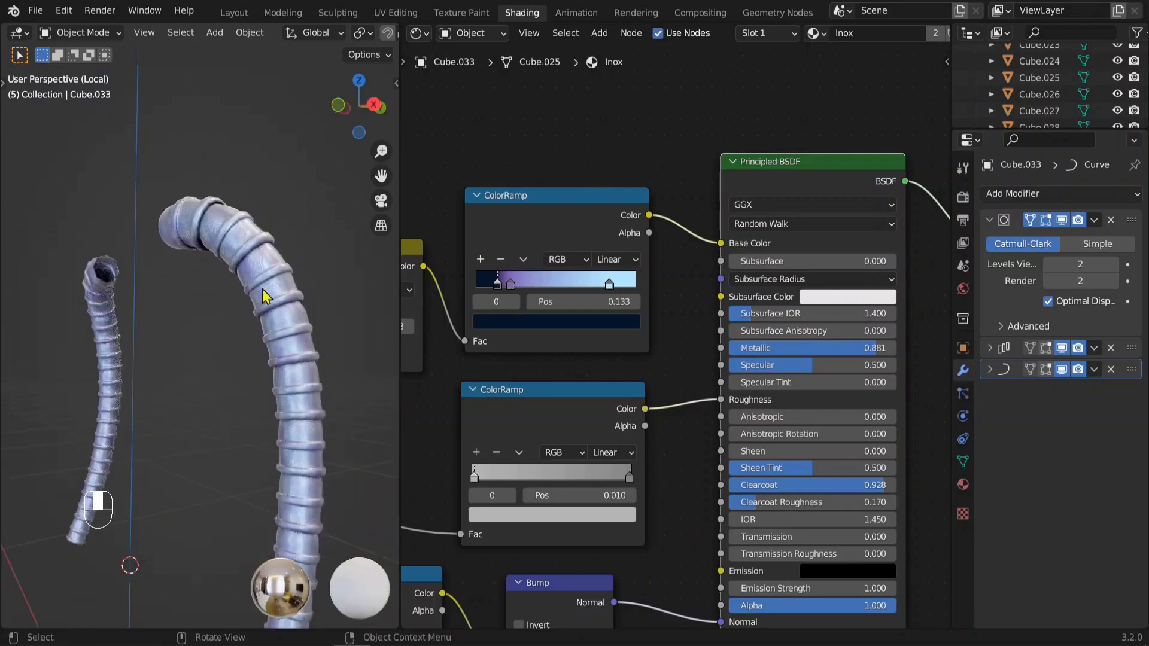
pyautogui.hotkey('ctrl', 'space')
pyautogui.scroll(2, 697, 269)
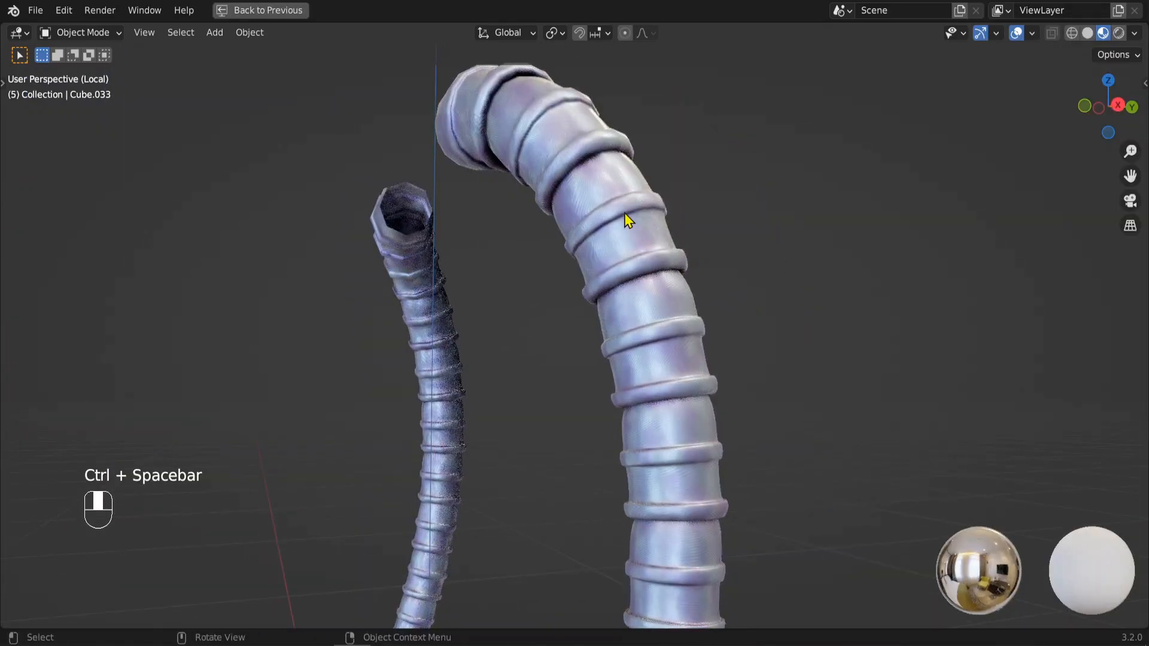
pyautogui.moveTo(631, 136); pyautogui.dragTo(811, 187, button='middle')
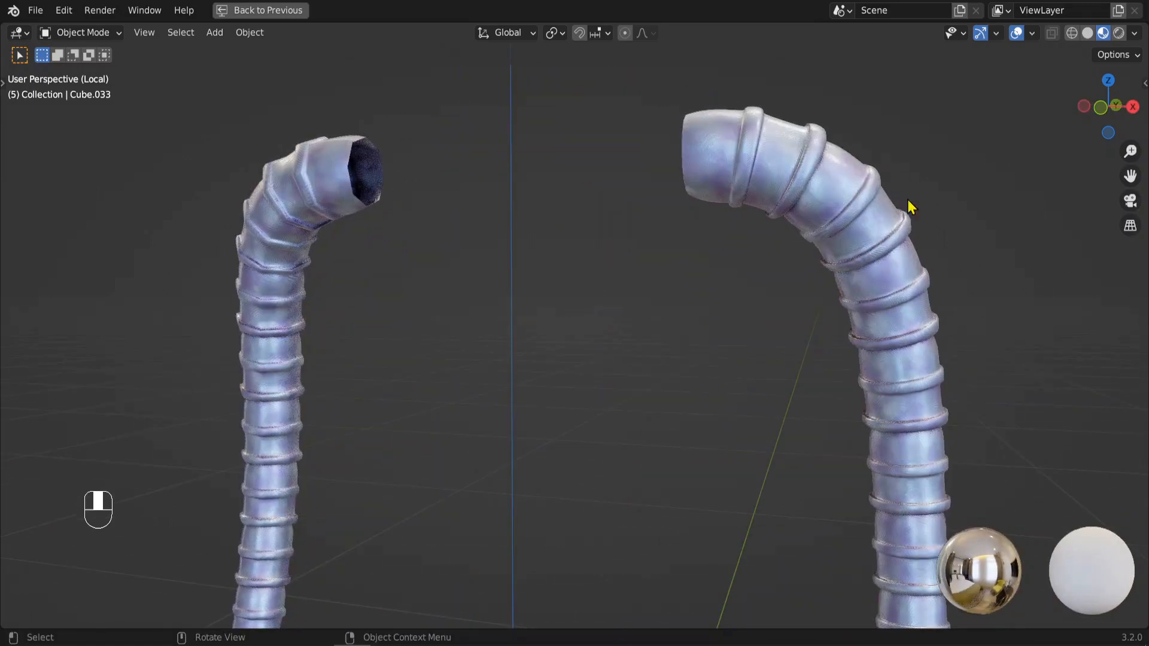
pyautogui.keyDown('shift'); pyautogui.moveTo(875, 244); pyautogui.dragTo(658, 246, button='middle'); pyautogui.keyUp('shift')
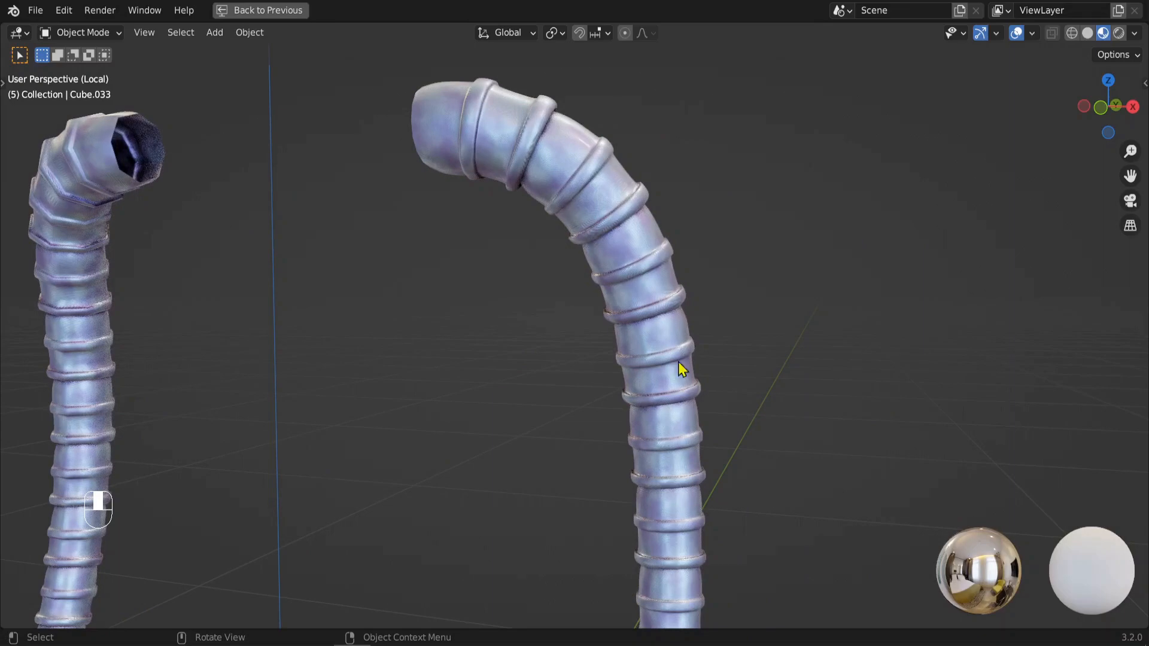
# Restore the split editor layout and move the base colour ColorRamp's dark blue stop to 0.365
pyautogui.hotkey('ctrl', 'space')
pyautogui.moveTo(521, 393)
pyautogui.mouseDown(button='middle')
pyautogui.moveTo(640, 318)
pyautogui.moveTo(739, 307)
pyautogui.moveTo(787, 282)
pyautogui.mouseUp(button='middle')
pyautogui.moveTo(747, 161)
pyautogui.mouseDown()
pyautogui.moveTo(789, 163)
pyautogui.moveTo(755, 164)
pyautogui.moveTo(772, 163)
pyautogui.mouseUp()
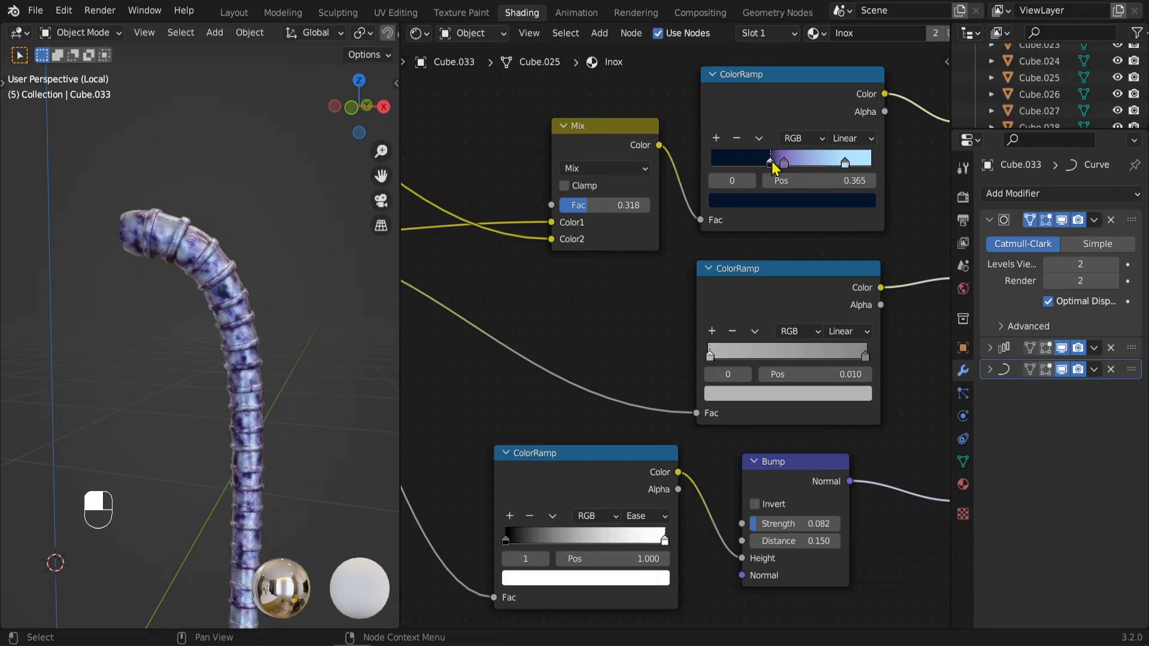
# Exit local view to show the whole robot and examine the material on the arm's shoulder bend up close
pyautogui.press('KP_Divide')
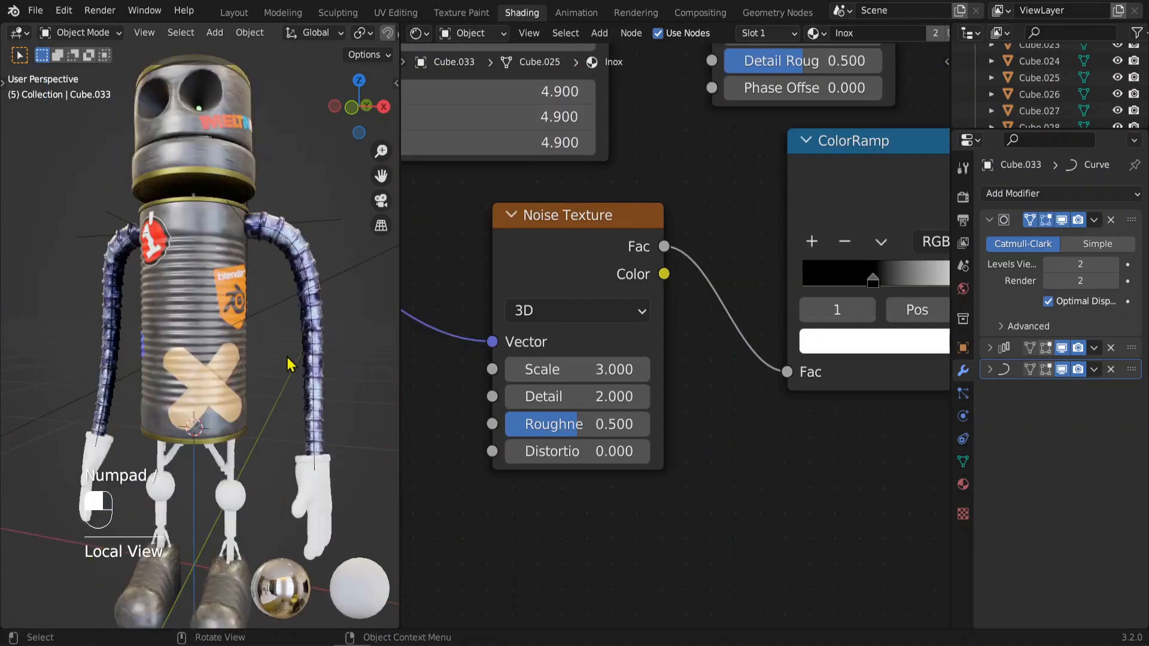
pyautogui.moveTo(273, 298); pyautogui.dragTo(237, 306, button='middle')
pyautogui.scroll(5, 274, 296)
pyautogui.keyDown('shift'); pyautogui.moveTo(300, 216); pyautogui.dragTo(251, 314, button='middle'); pyautogui.keyUp('shift')
pyautogui.scroll(3, 252, 250)
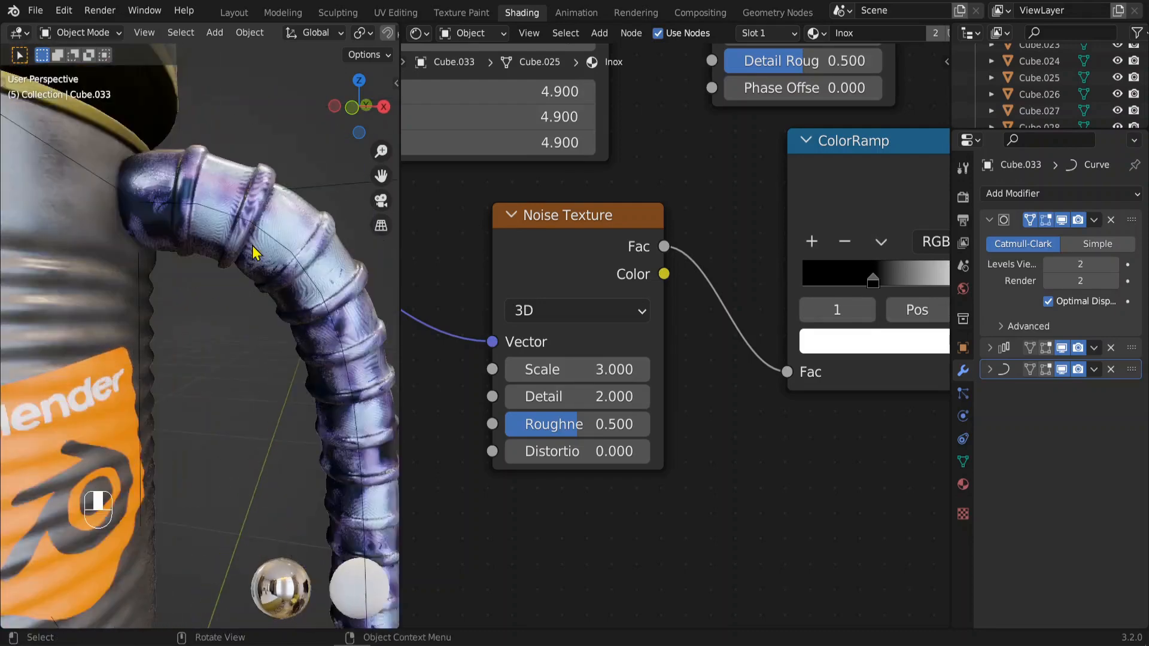
pyautogui.scroll(-5, 658, 269)
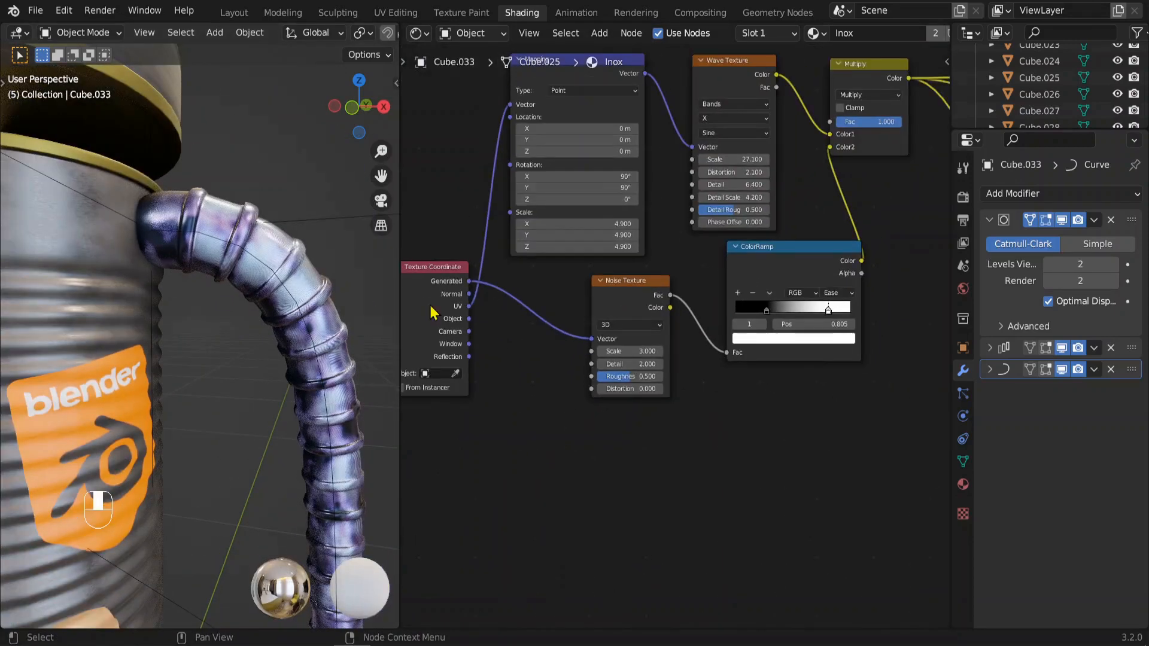
# Select the segmented arm mesh on the Blender sticker side of the robot
pyautogui.click(188, 211)
pyautogui.scroll(-3, 251, 311)
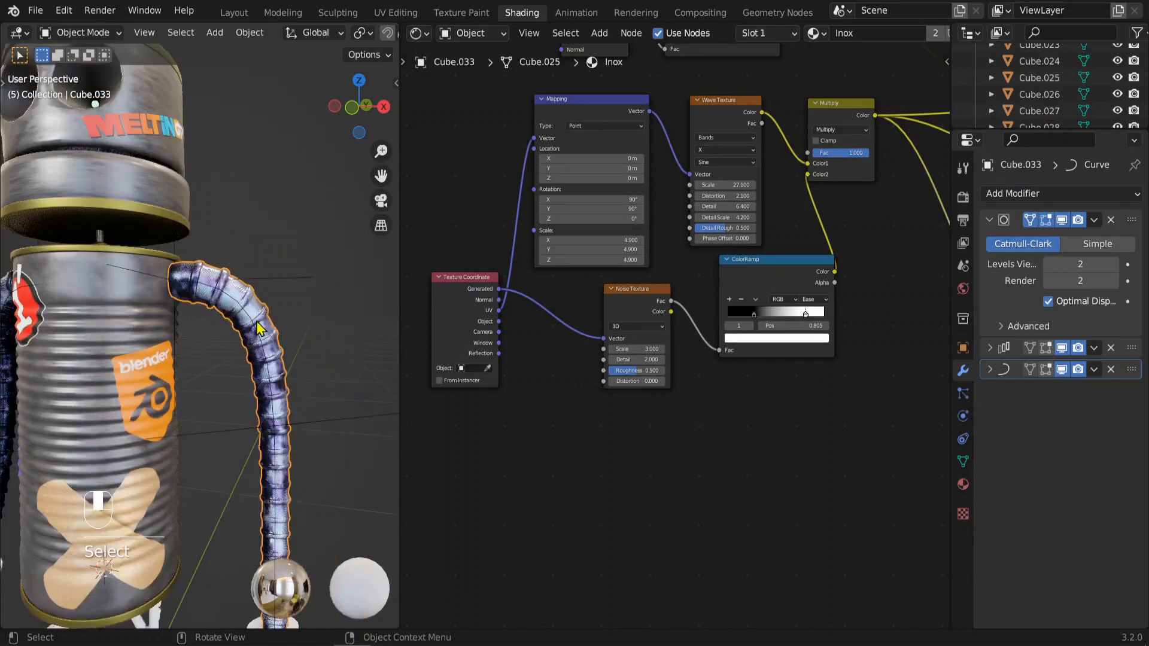
pyautogui.click(233, 309)
pyautogui.click(200, 284)
pyautogui.click(272, 287)
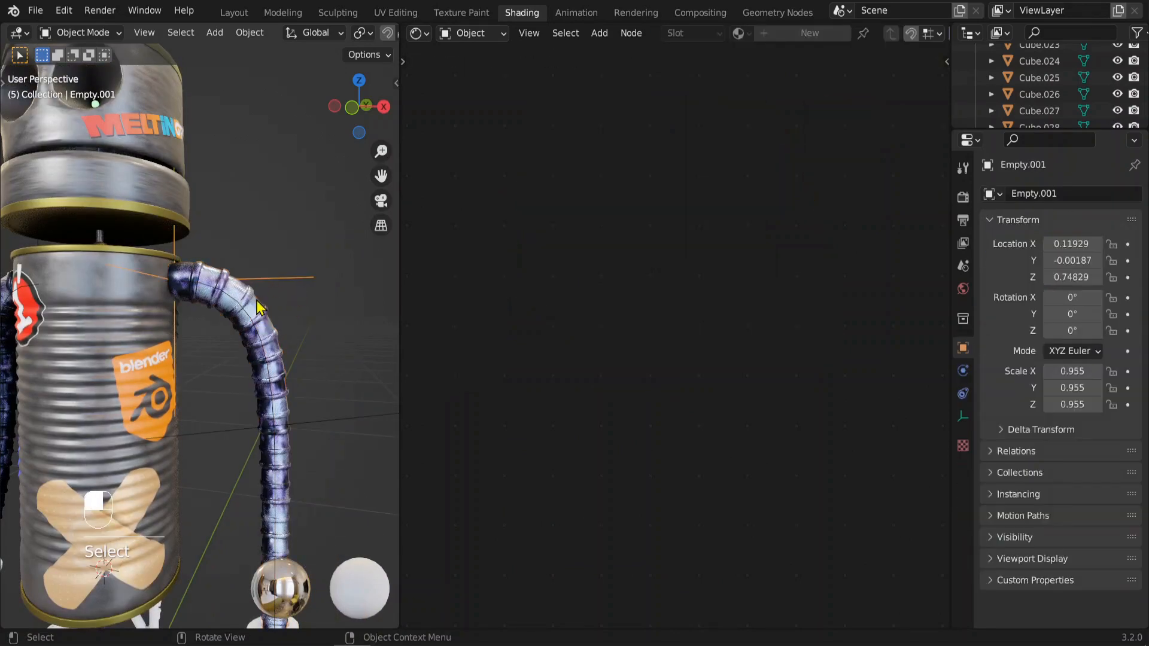
pyautogui.click(259, 309)
pyautogui.scroll(-3, 911, 236)
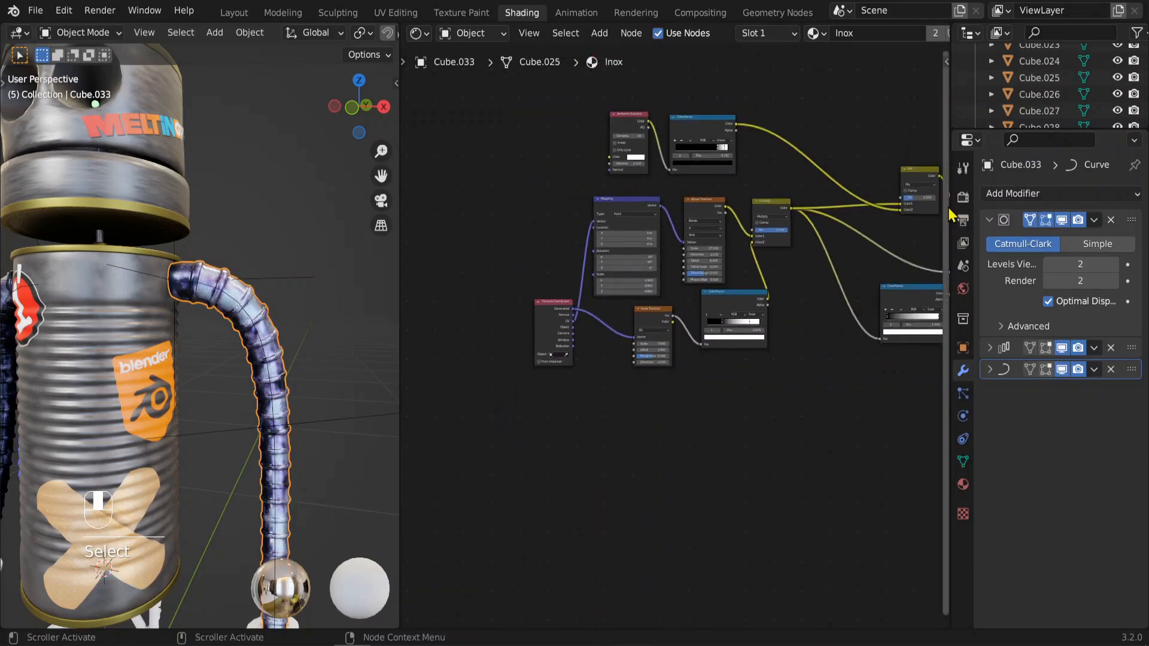
# Widen the properties area and switch to the Layout workspace, with the robot's upper body and arms in view
pyautogui.moveTo(950, 215); pyautogui.dragTo(846, 215)
pyautogui.click(235, 13)
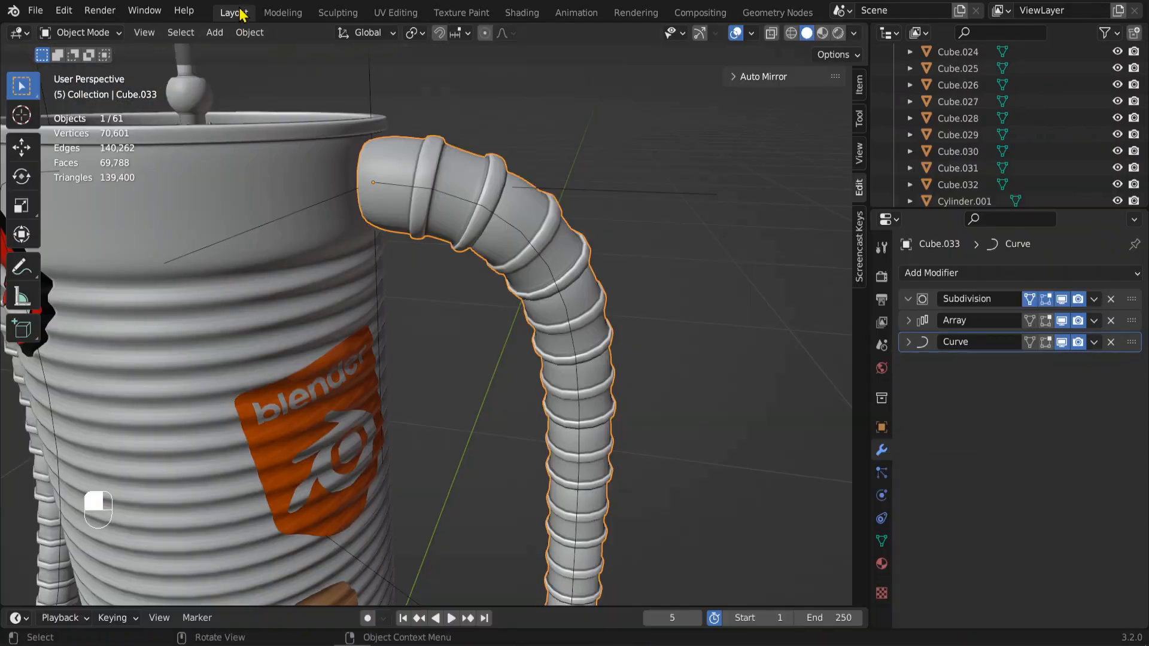
pyautogui.scroll(-5, 694, 327)
pyautogui.moveTo(581, 362); pyautogui.dragTo(552, 321, button='middle')
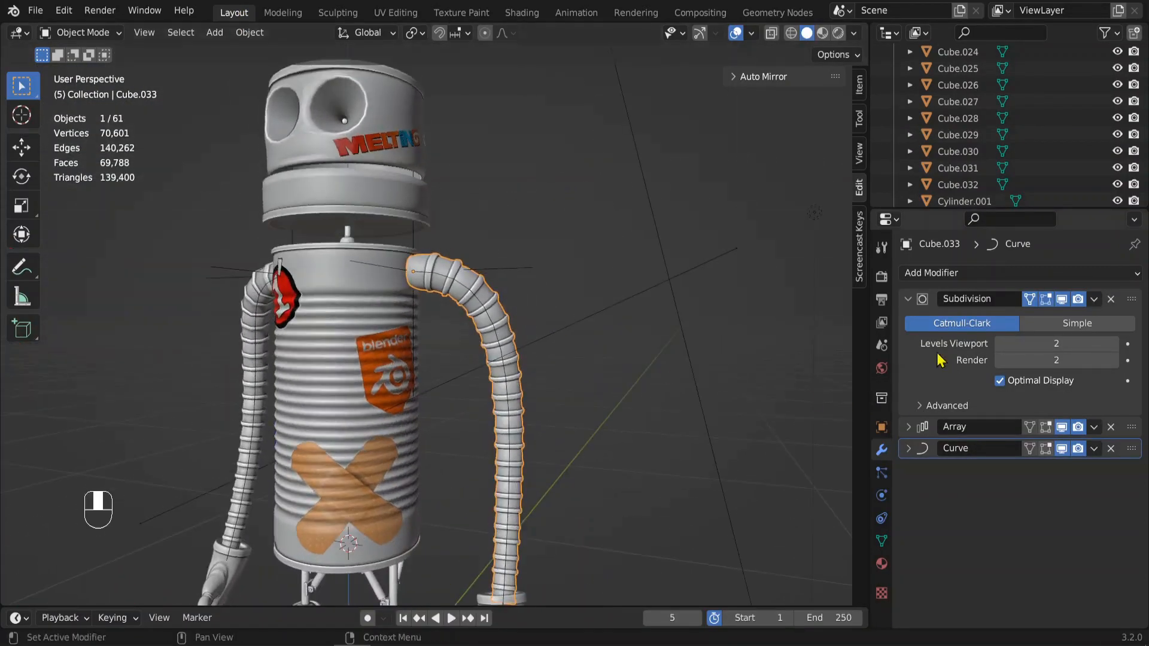
# Move the selected arm's Subdivision modifier below Array and Curve, at the end of the stack
pyautogui.moveTo(869, 304); pyautogui.dragTo(790, 302)
pyautogui.click(829, 299)
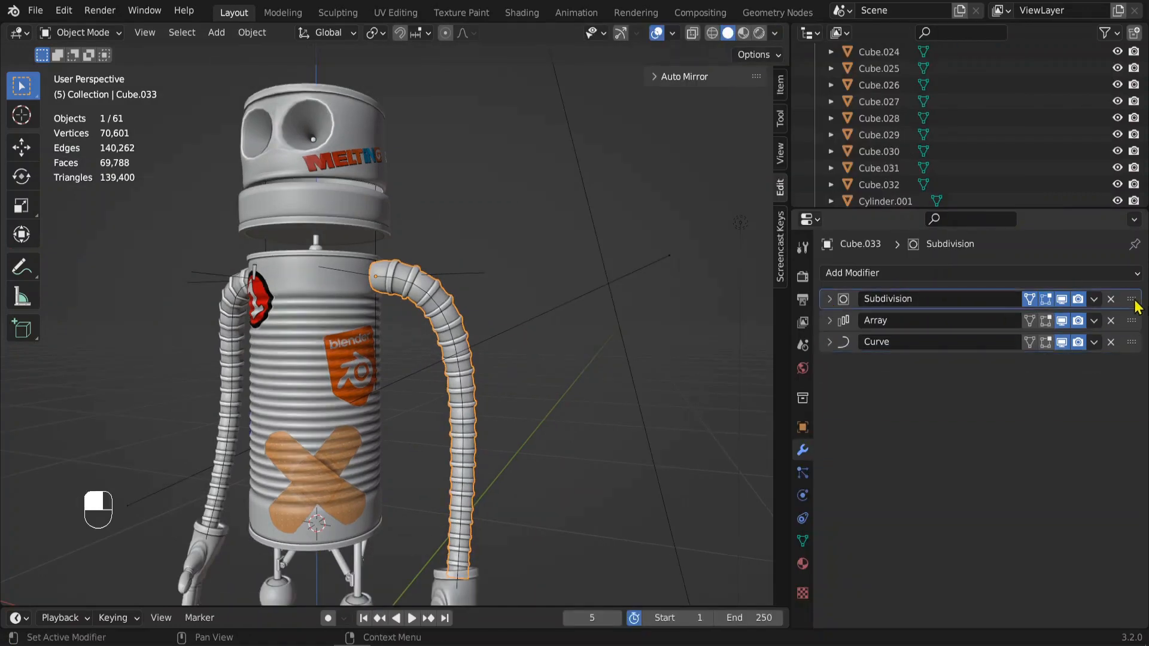
pyautogui.moveTo(1131, 299); pyautogui.dragTo(1135, 368)
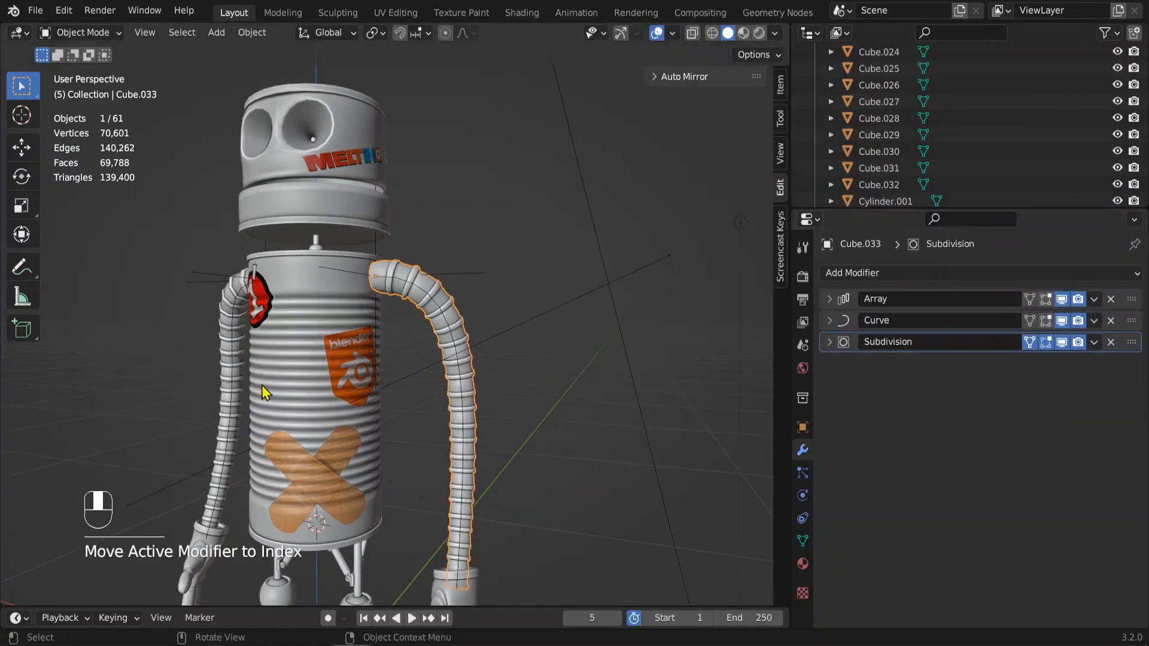
# Select the opposite arm mesh and reorder its modifiers so Subdivision comes after Array and Curve
pyautogui.moveTo(266, 393); pyautogui.dragTo(205, 353, button='middle')
pyautogui.click(170, 338)
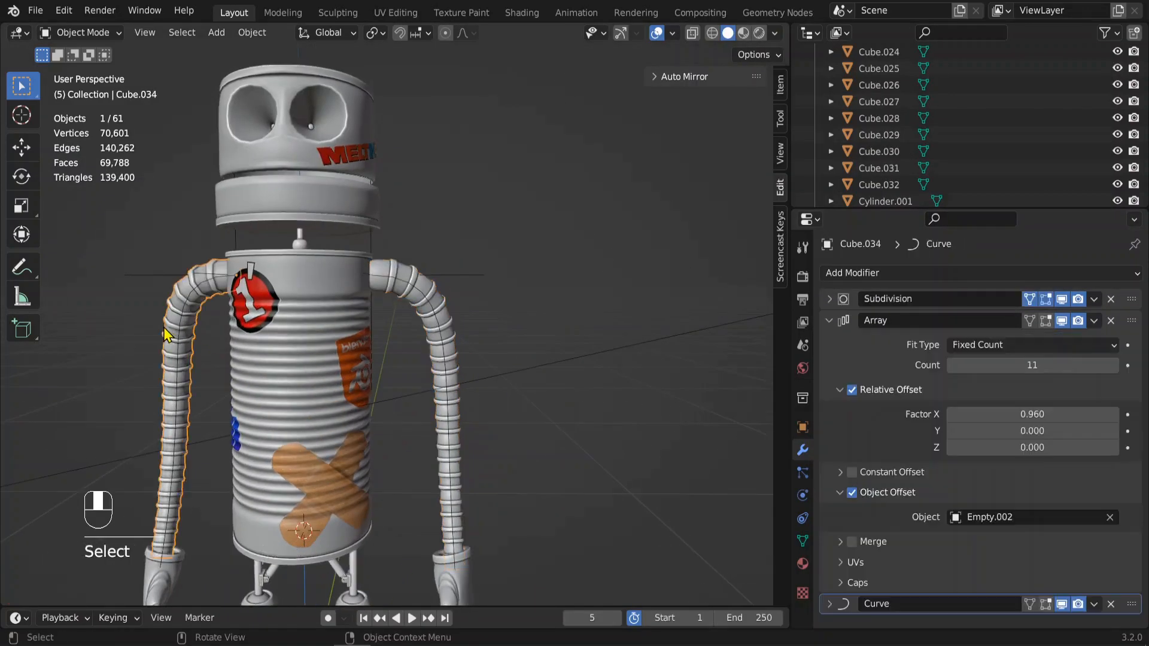
pyautogui.click(826, 321)
pyautogui.moveTo(1131, 299); pyautogui.dragTo(1133, 350)
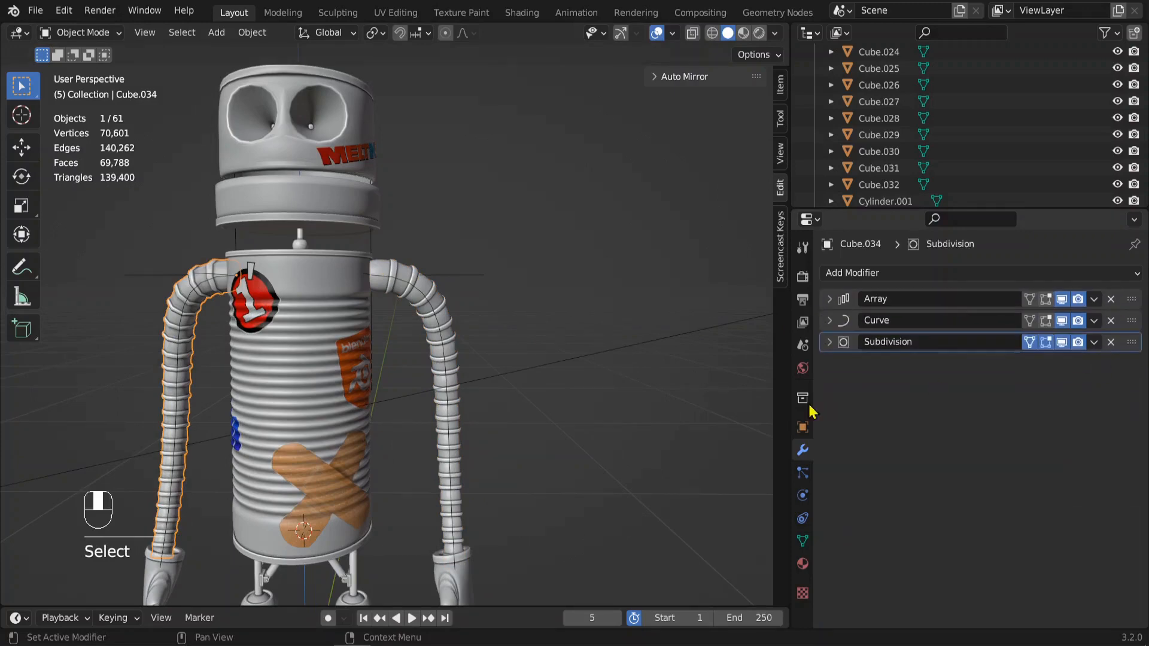
# Select both segmented arm meshes and scale them along the global X axis by about 1.004
pyautogui.scroll(-4, 537, 453)
pyautogui.scroll(4, 553, 353)
pyautogui.click(514, 338)
pyautogui.keyDown('shift'); pyautogui.moveTo(536, 455); pyautogui.dragTo(470, 350, button='middle'); pyautogui.keyUp('shift')
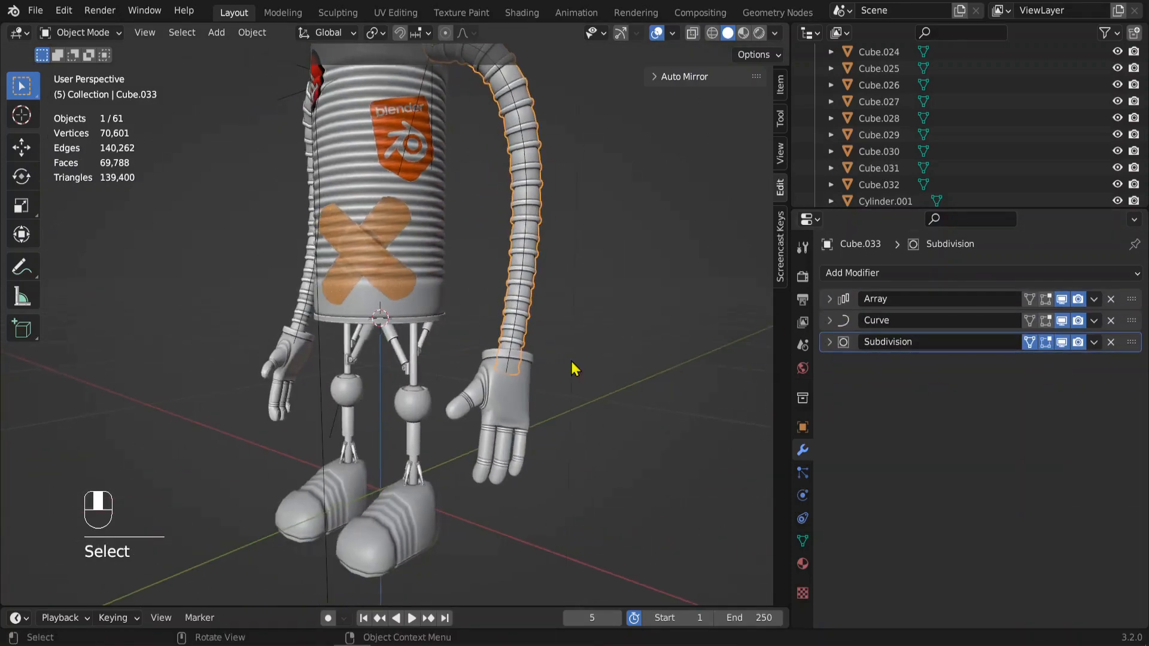
pyautogui.keyDown('shift'); pyautogui.click(295, 318); pyautogui.keyUp('shift')
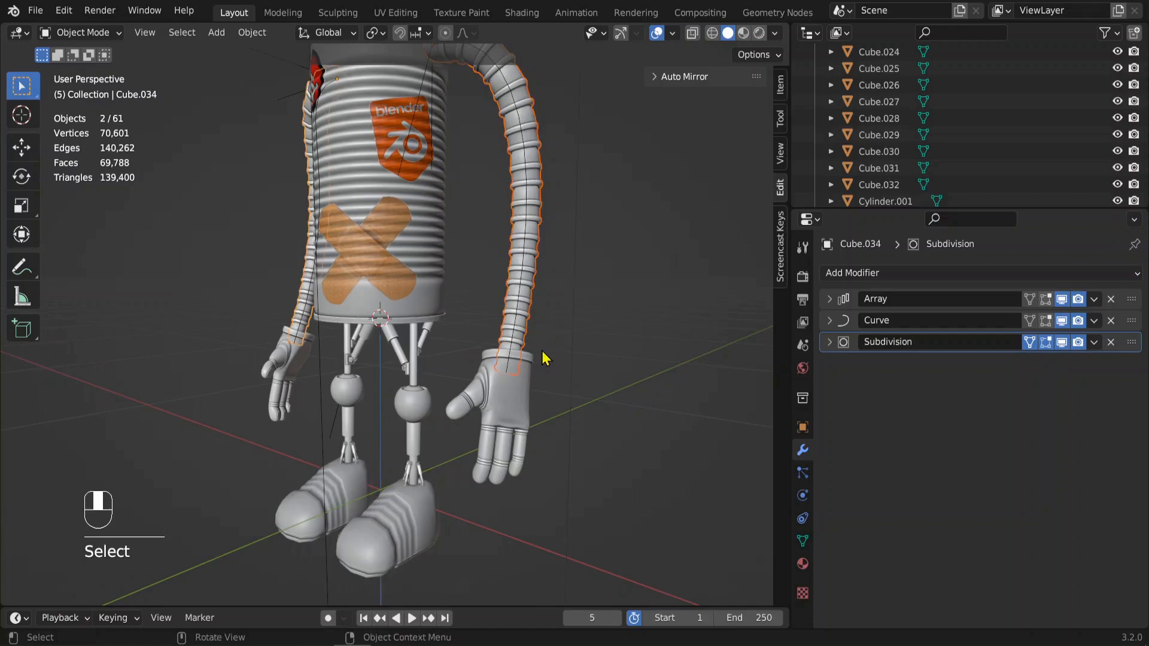
pyautogui.press('KP_3')
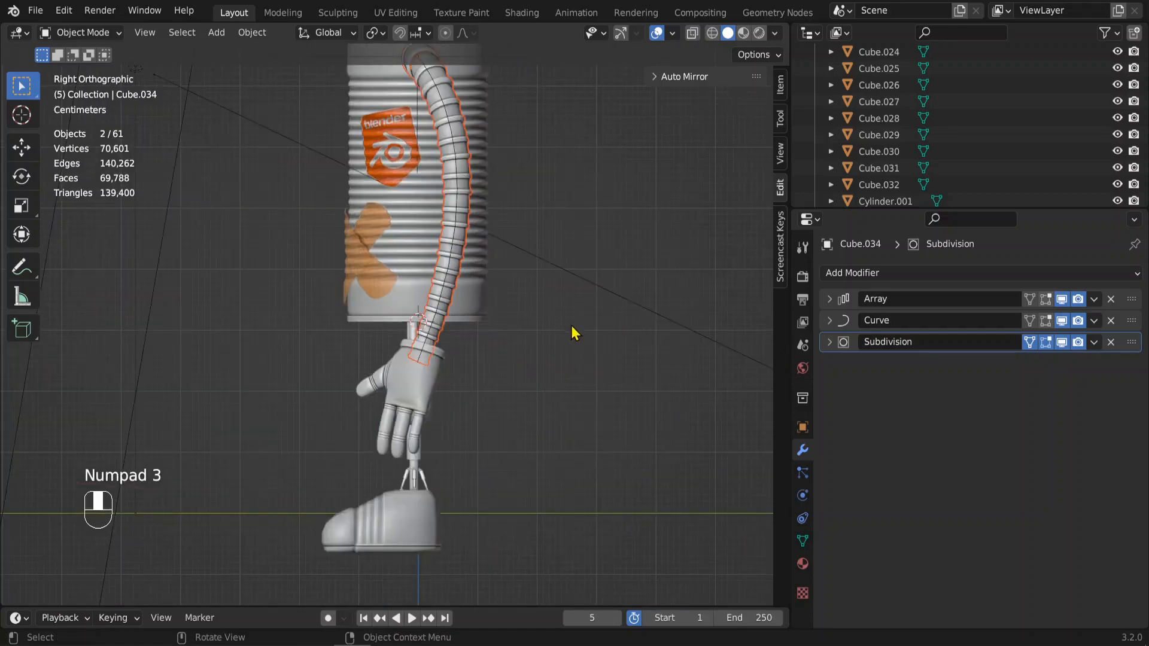
pyautogui.press('s')
pyautogui.press('x')
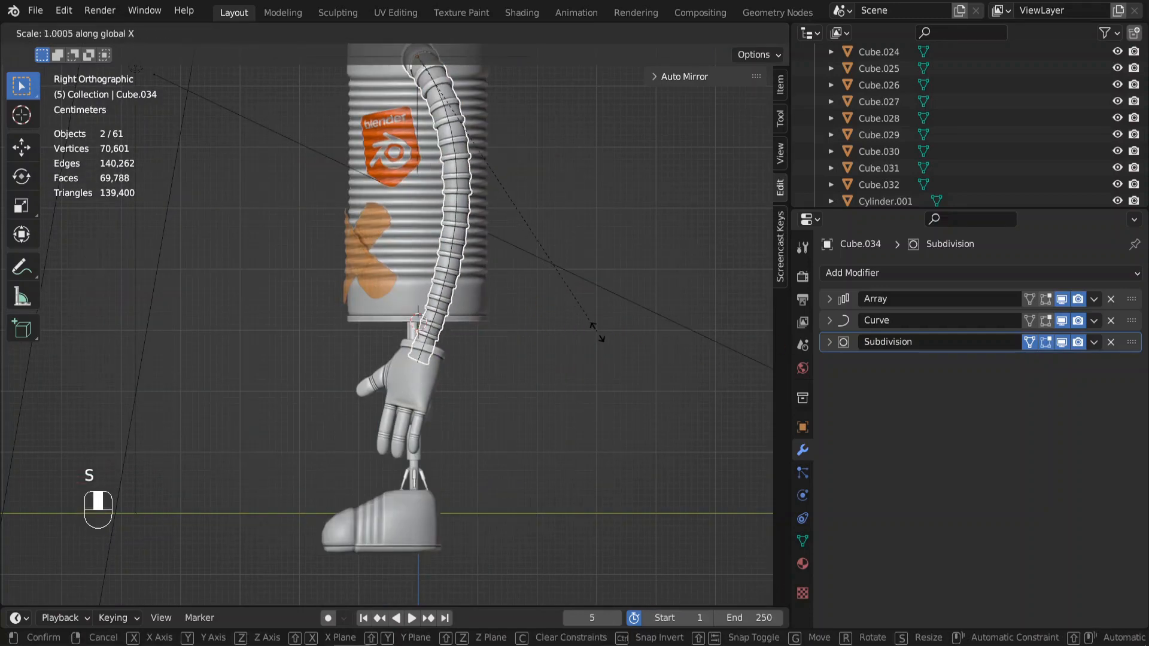
pyautogui.press('shift')
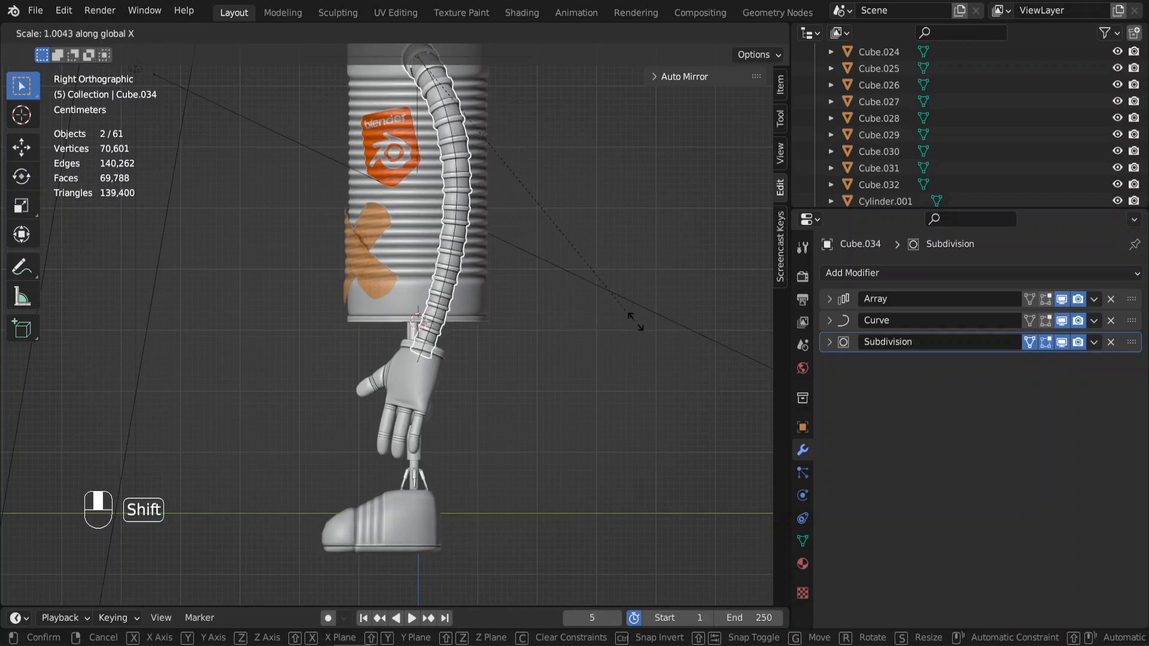
pyautogui.click(543, 295)
# Select the Blender-sticker-side arm and apply its Array and Curve modifiers, leaving Subdivision in the stack
pyautogui.moveTo(543, 295); pyautogui.dragTo(648, 216, button='middle')
pyautogui.click(514, 212)
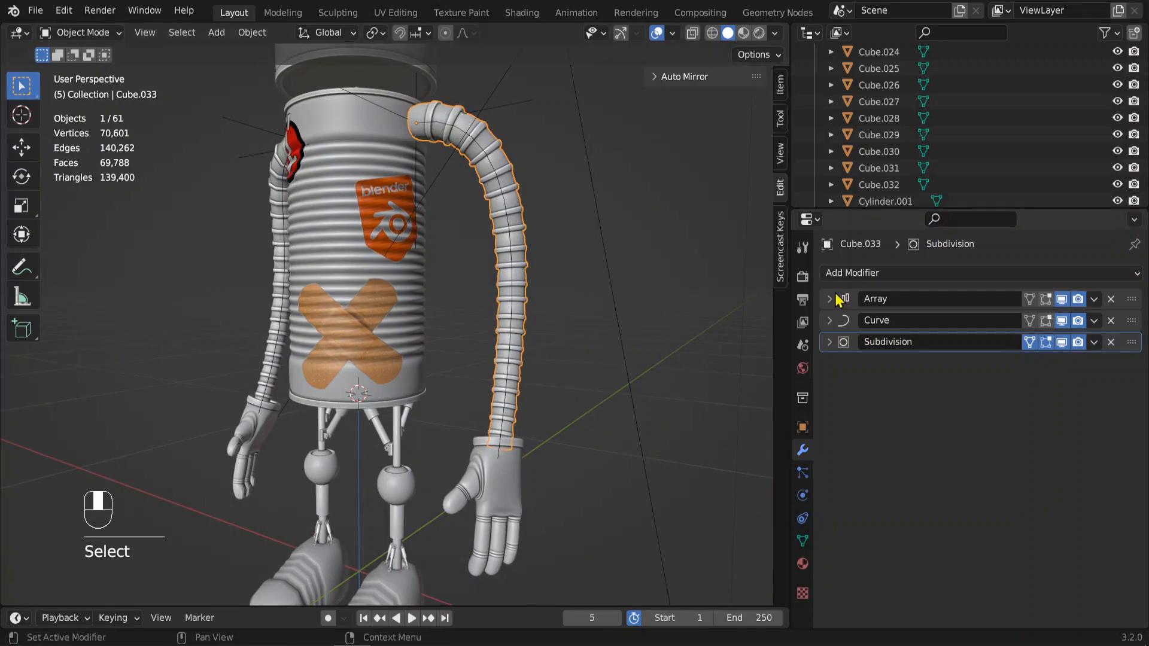
pyautogui.click(1094, 299)
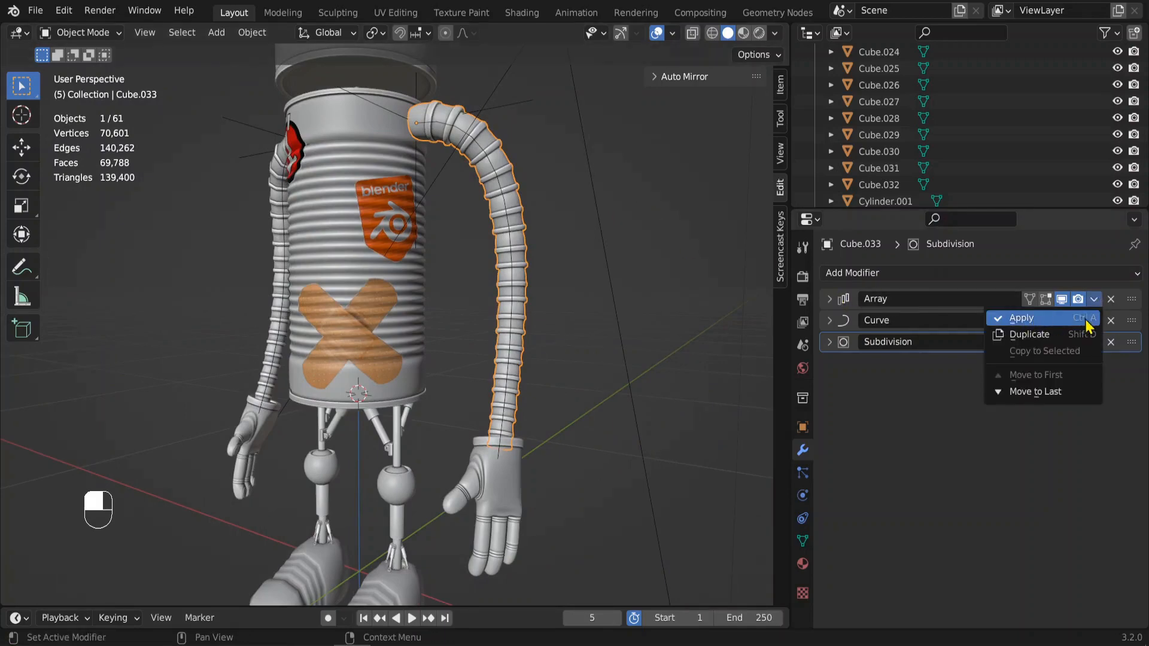
pyautogui.click(1025, 318)
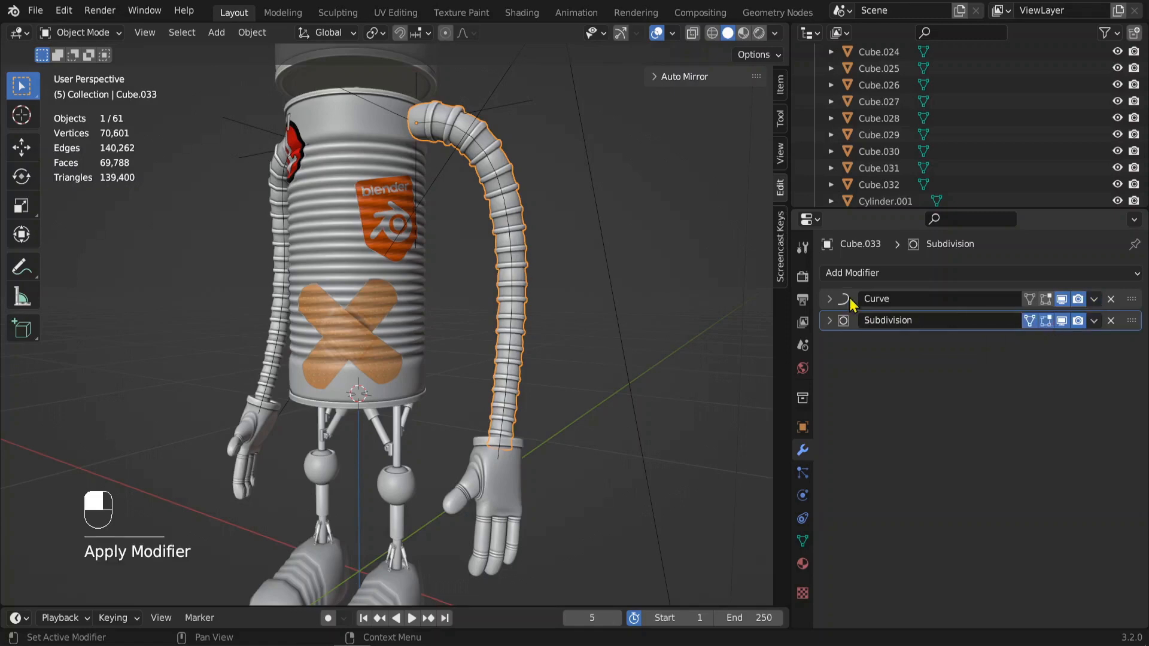
pyautogui.click(1092, 301)
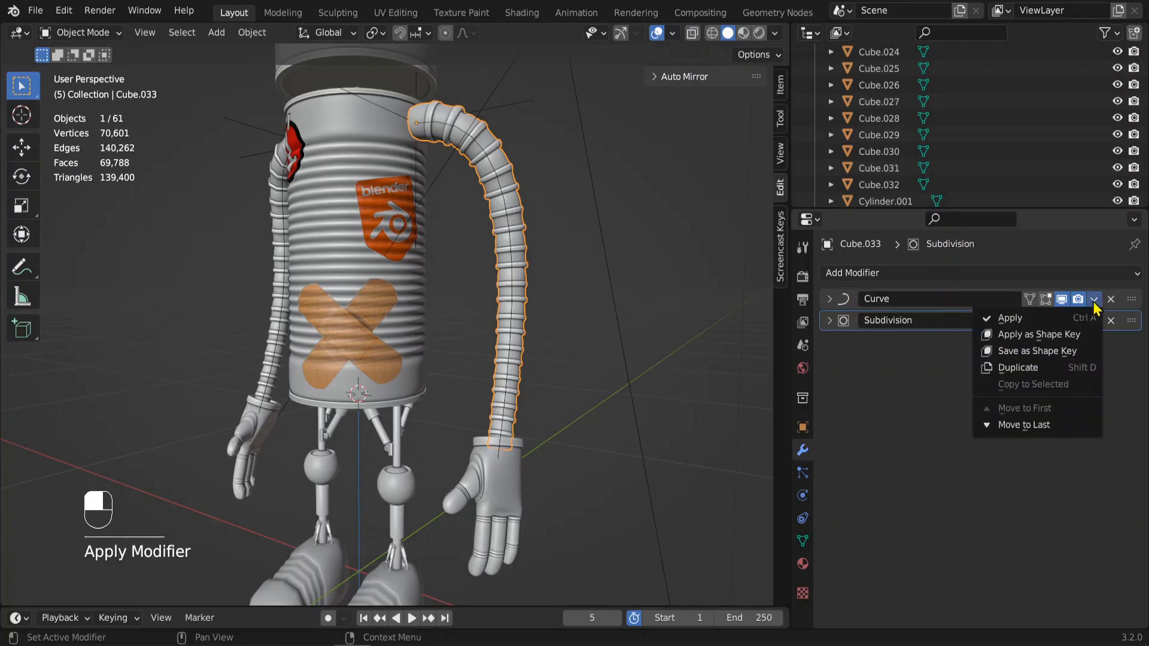
pyautogui.click(1024, 320)
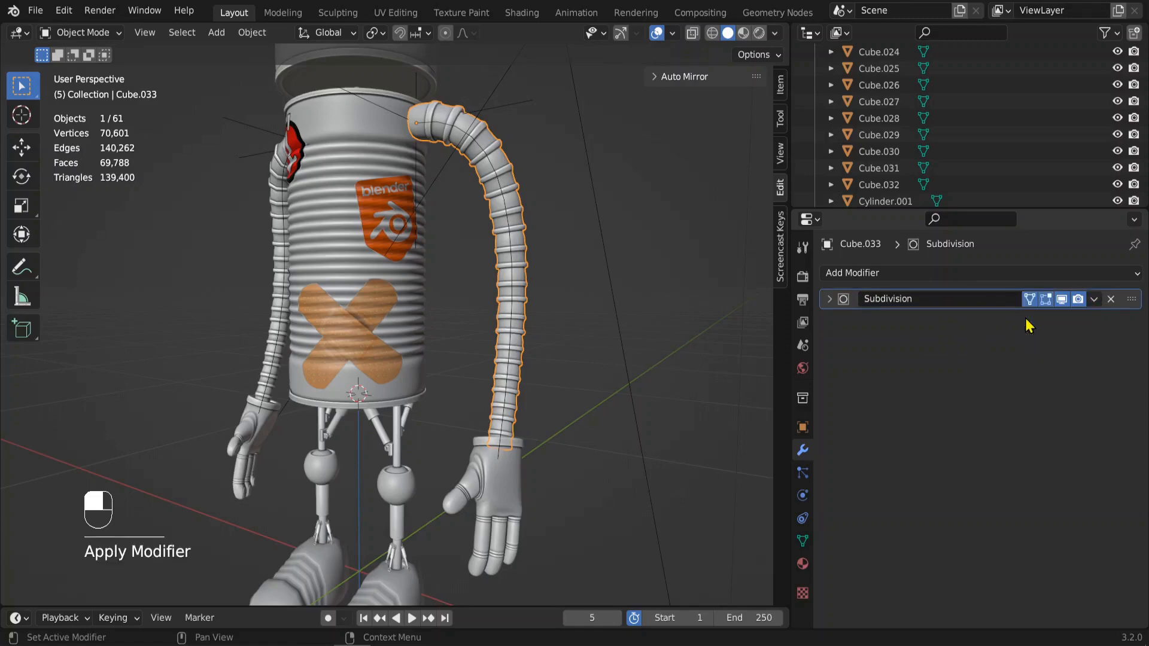
# Check the arm's parent relation and clear its BezierCurve parent while keeping the transformation
pyautogui.click(802, 428)
pyautogui.click(827, 300)
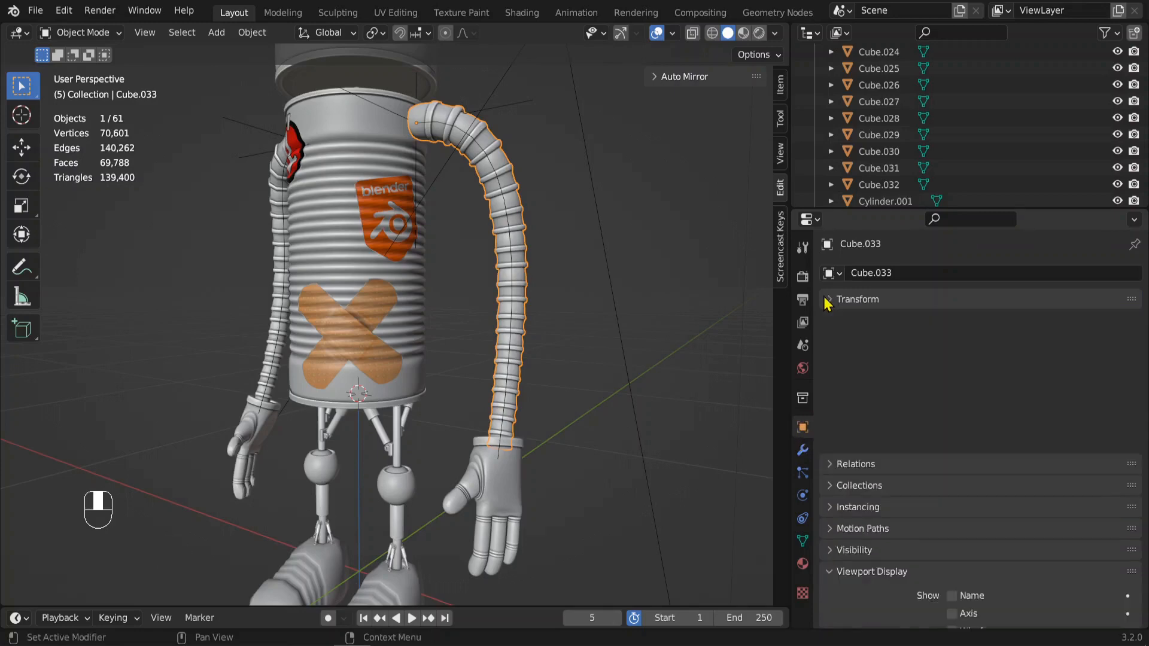
pyautogui.click(828, 322)
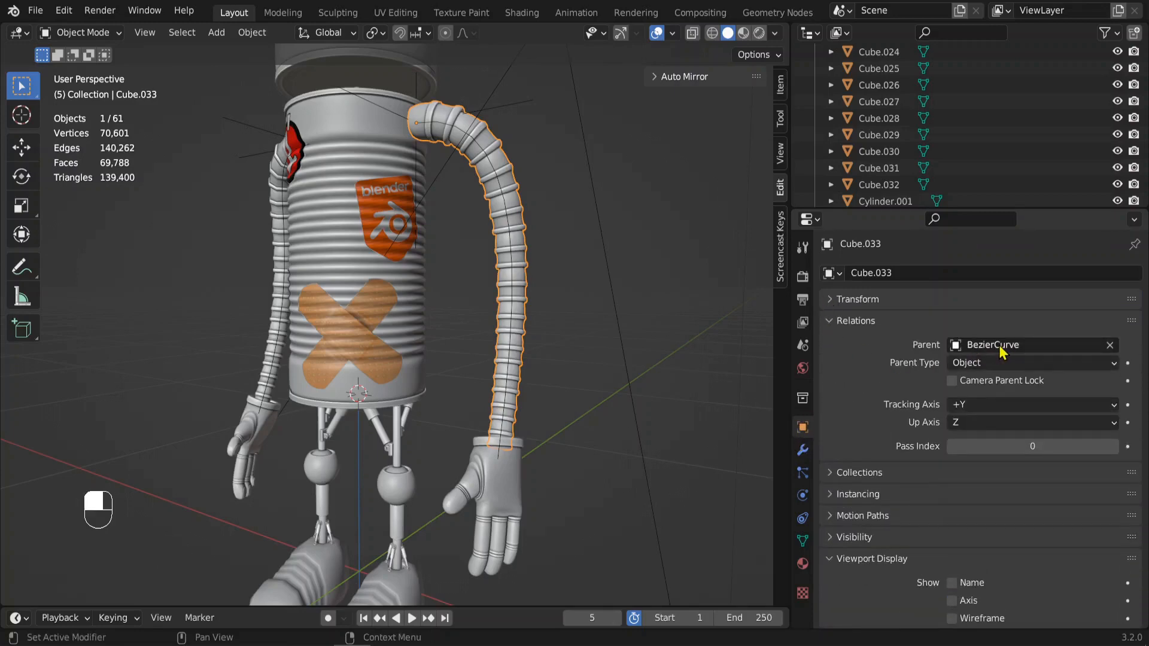
pyautogui.moveTo(576, 358)
pyautogui.mouseDown(button='middle')
pyautogui.moveTo(570, 347)
pyautogui.moveTo(577, 354)
pyautogui.mouseUp(button='middle')
pyautogui.hotkey('alt', 'p')
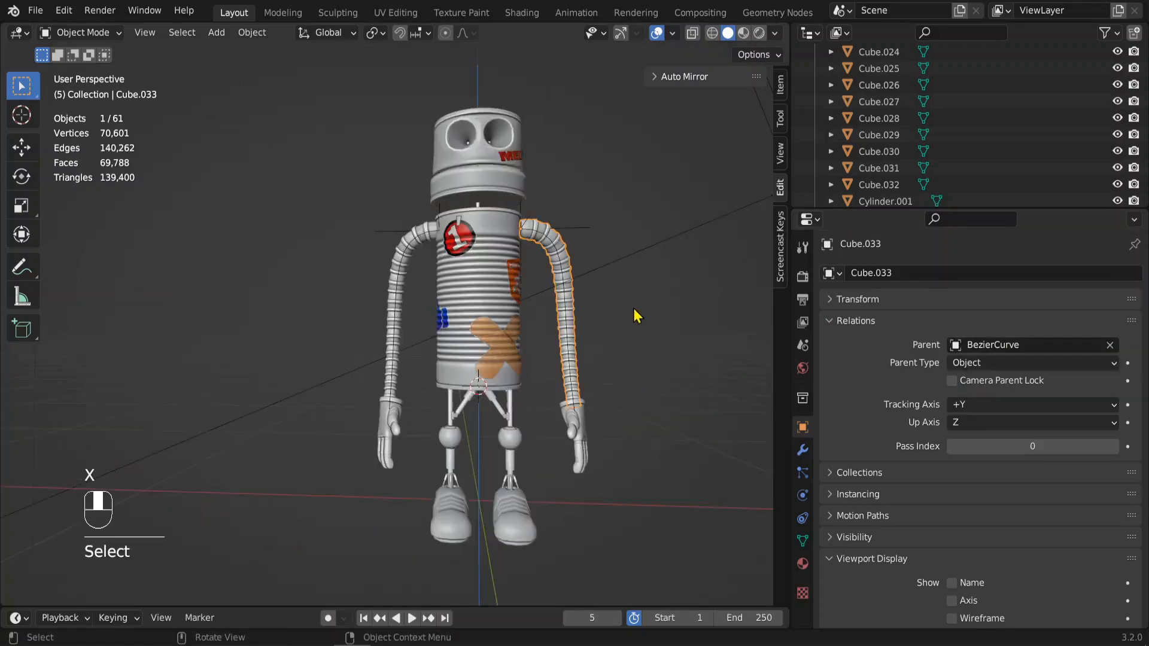
pyautogui.moveTo(634, 313); pyautogui.dragTo(579, 296, button='middle')
pyautogui.hotkey('alt', 'p')
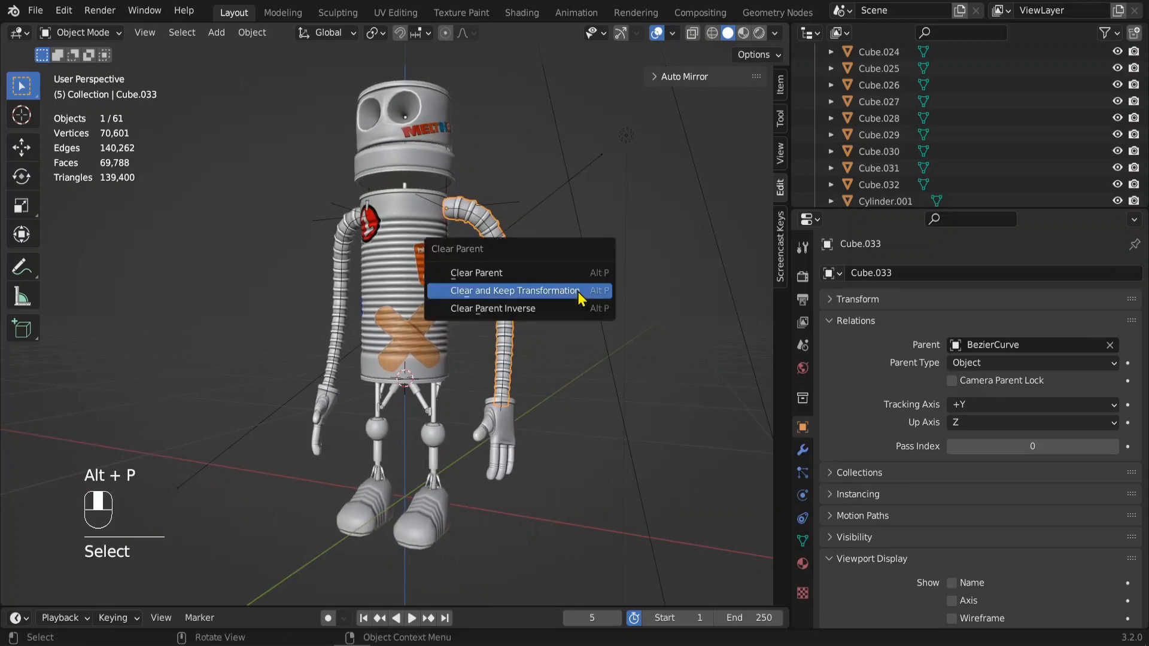
pyautogui.click(557, 299)
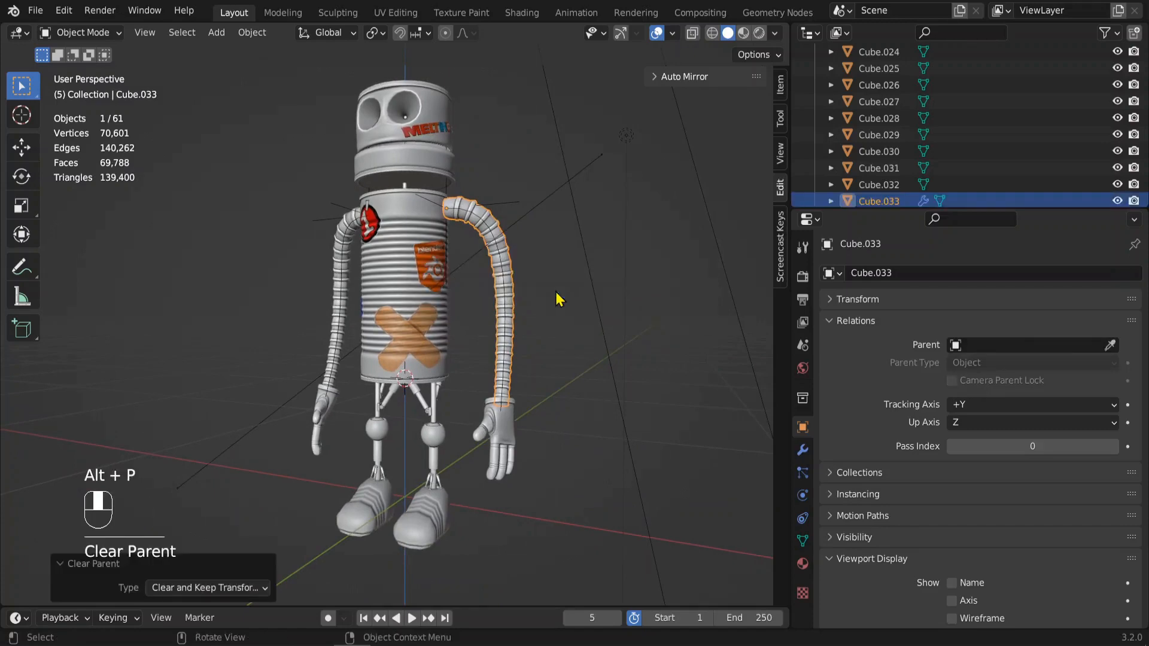
# Select the opposite arm, on the number 1 sticker side, and apply its Array and Curve modifiers
pyautogui.moveTo(559, 297); pyautogui.dragTo(392, 248, button='middle')
pyautogui.click(344, 238)
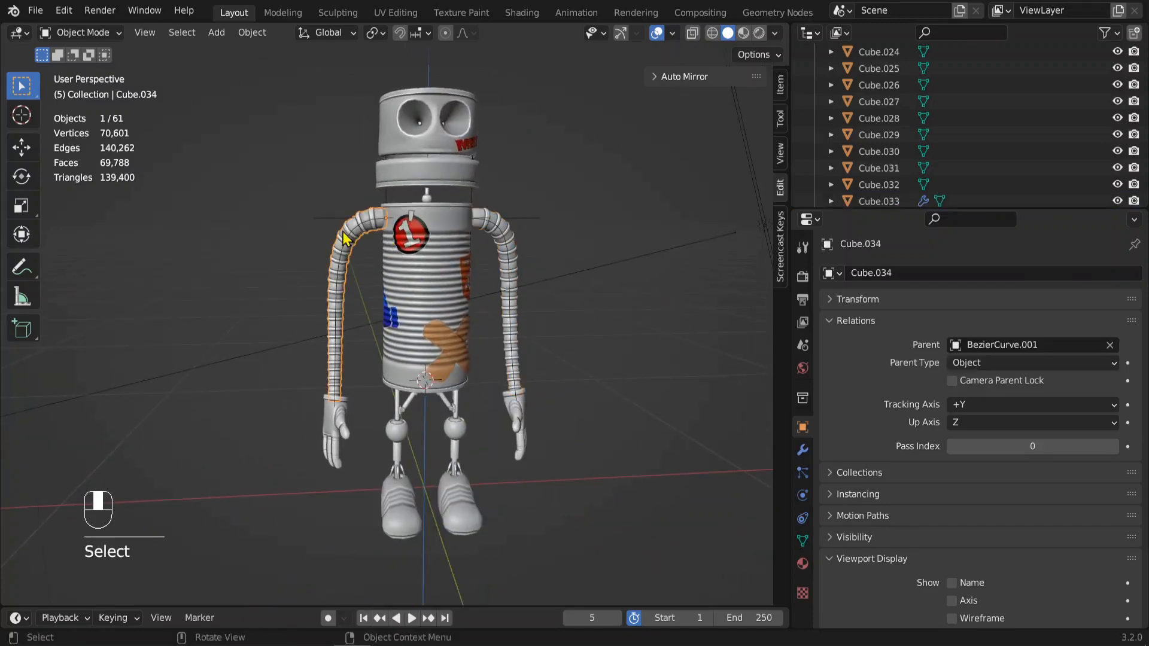
pyautogui.click(802, 449)
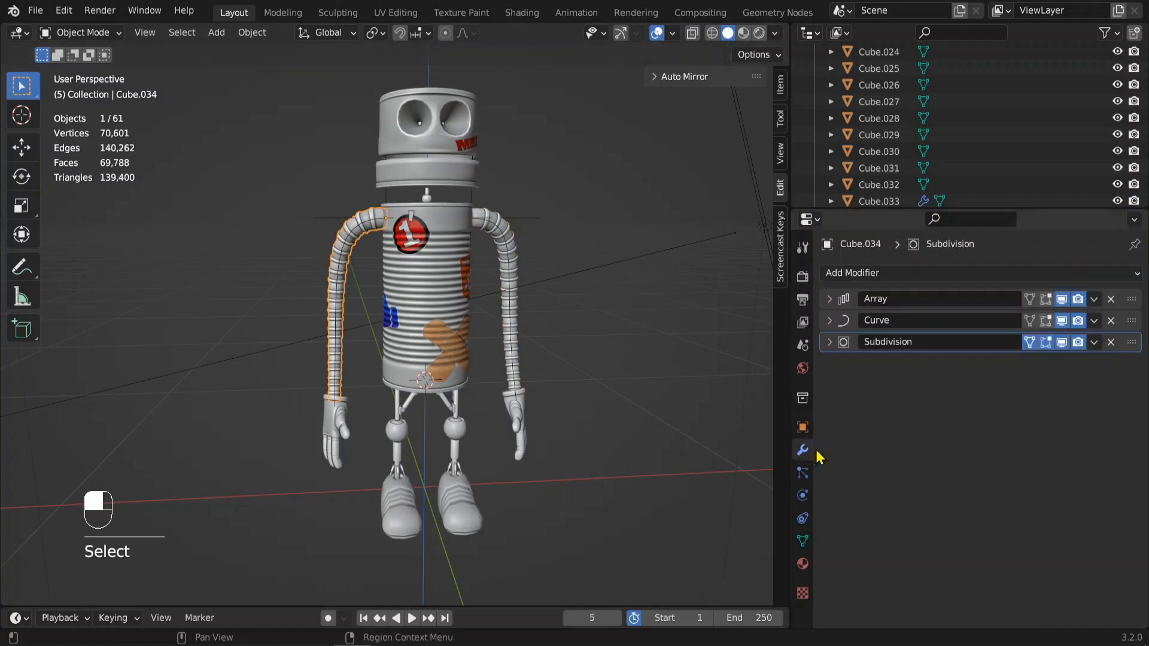
pyautogui.hotkey('ctrl', 'a')
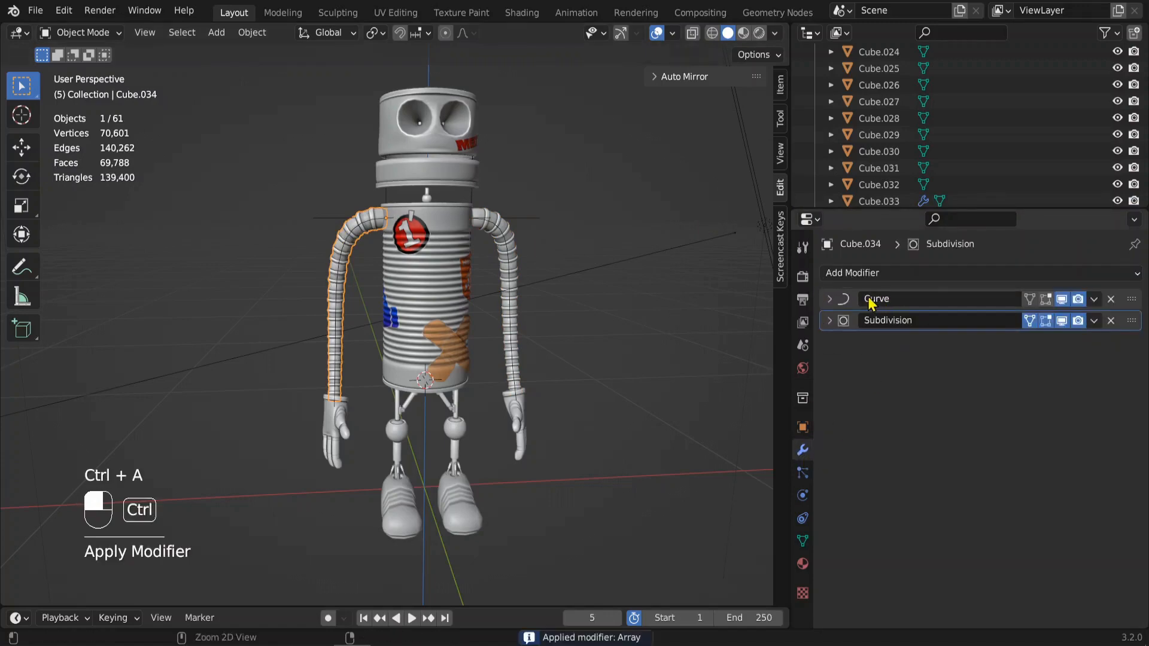
pyautogui.hotkey('ctrl', 'a')
# Clear this arm's BezierCurve.001 parent while keeping the transformation
pyautogui.click(802, 427)
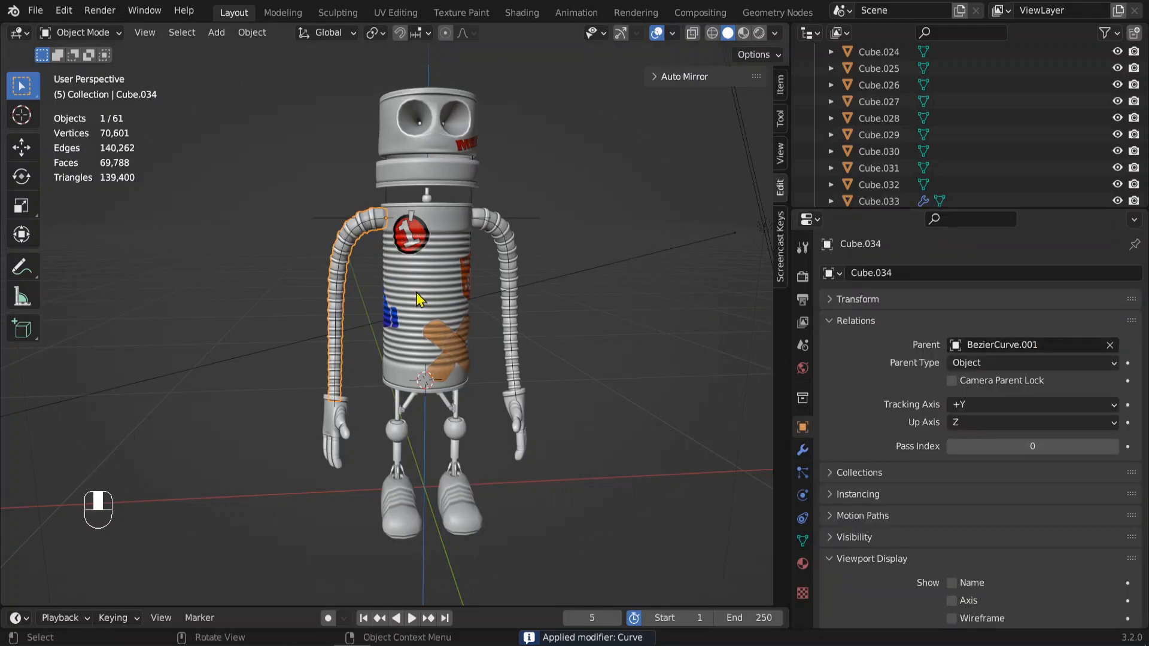
pyautogui.hotkey('alt', 'p')
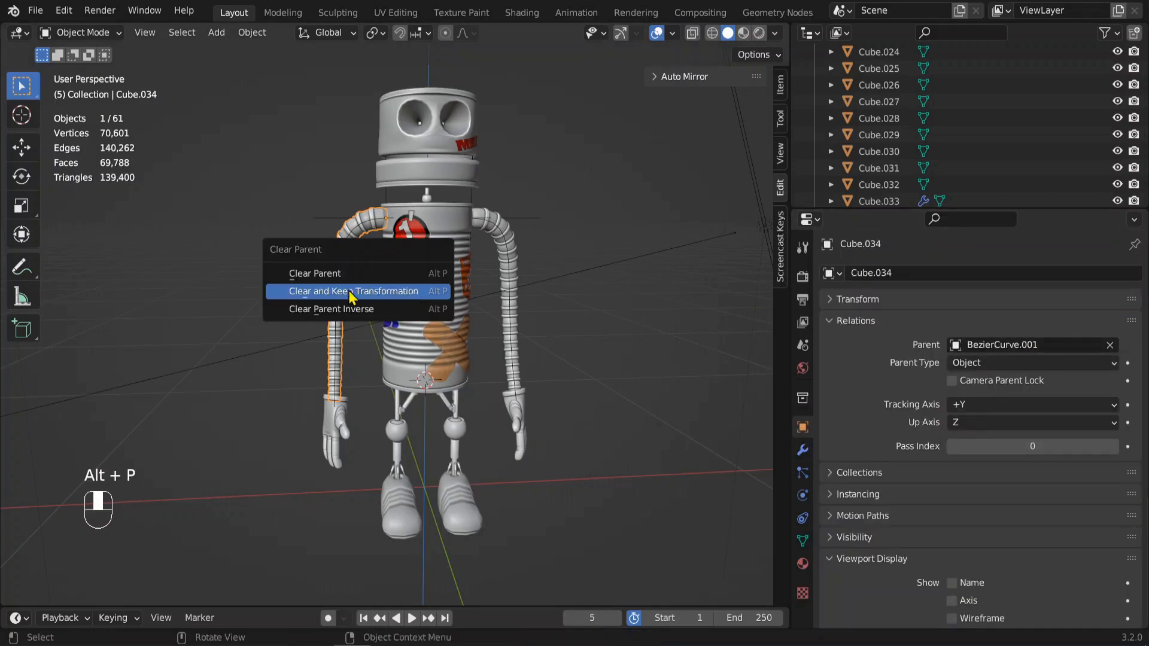
pyautogui.click(380, 291)
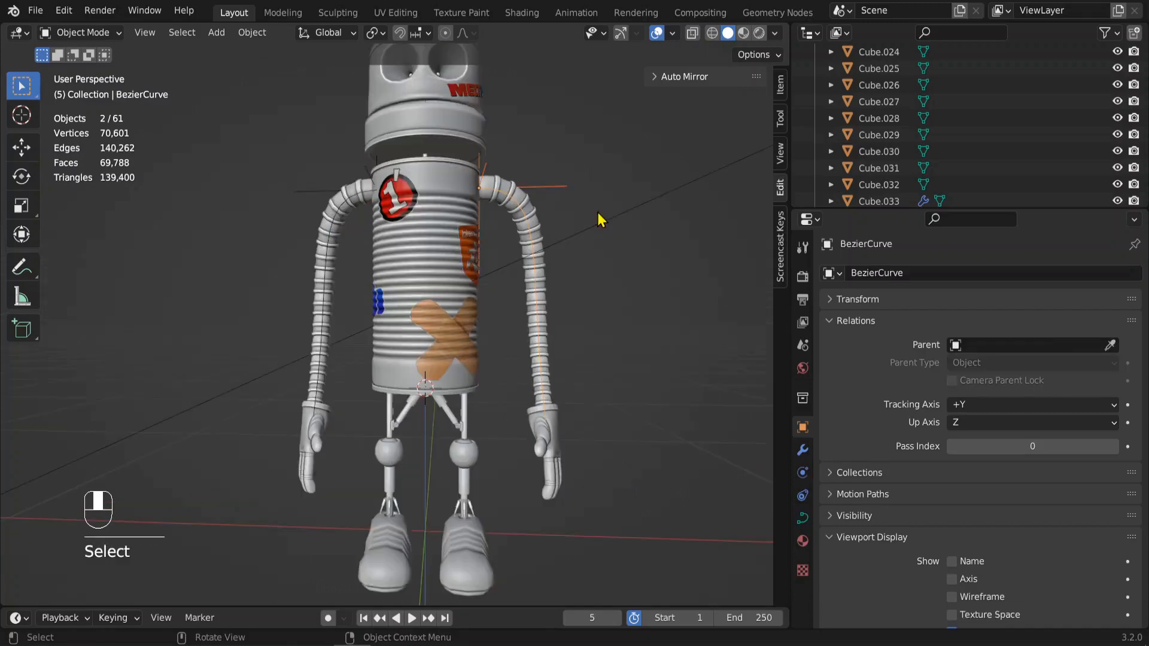
# Try moving the Blender-side arm's guide curve and shoulder empty away from the body, and undo the move
pyautogui.press('g')
pyautogui.click(740, 196)
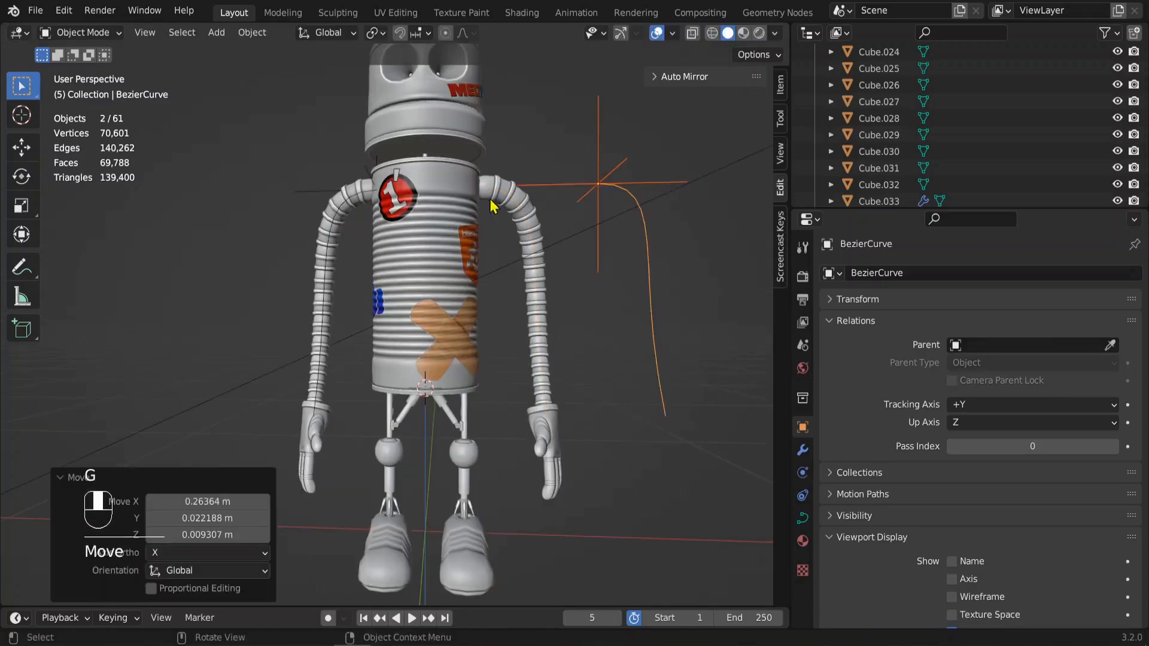
pyautogui.hotkey('ctrl', 'z')
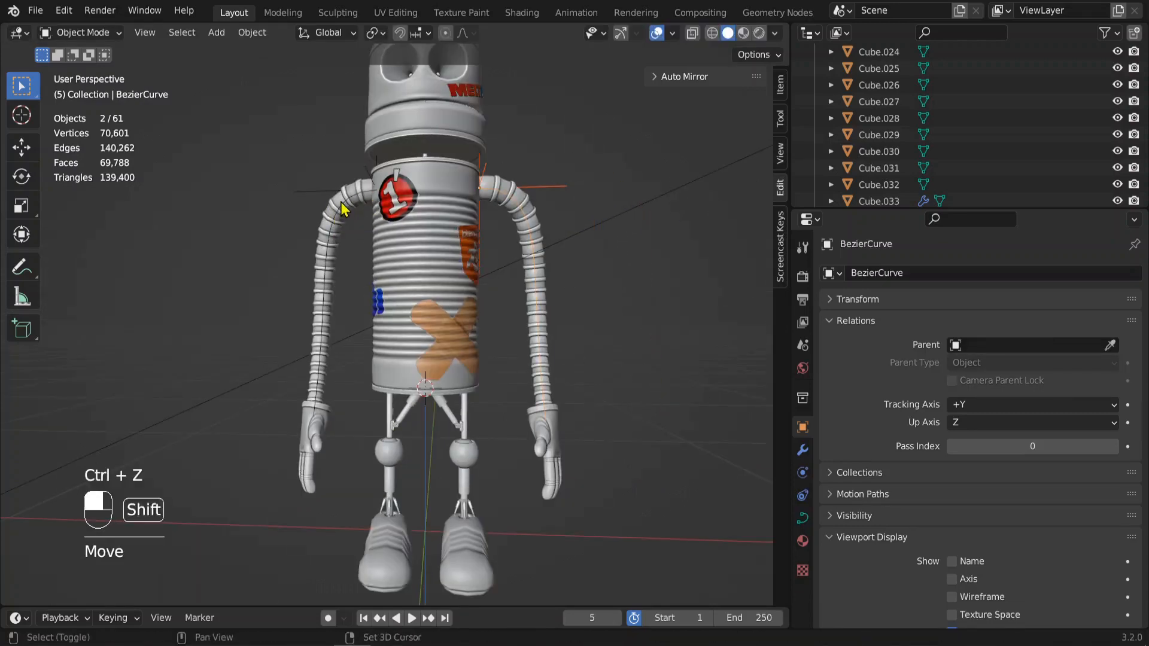
# Add the opposite arm's guide curve and shoulder empty to the selection and move all the selected helpers to another collection
pyautogui.keyDown('shift'); pyautogui.click(343, 209); pyautogui.keyUp('shift')
pyautogui.keyDown('shift'); pyautogui.click(317, 192); pyautogui.keyUp('shift')
pyautogui.press('m')
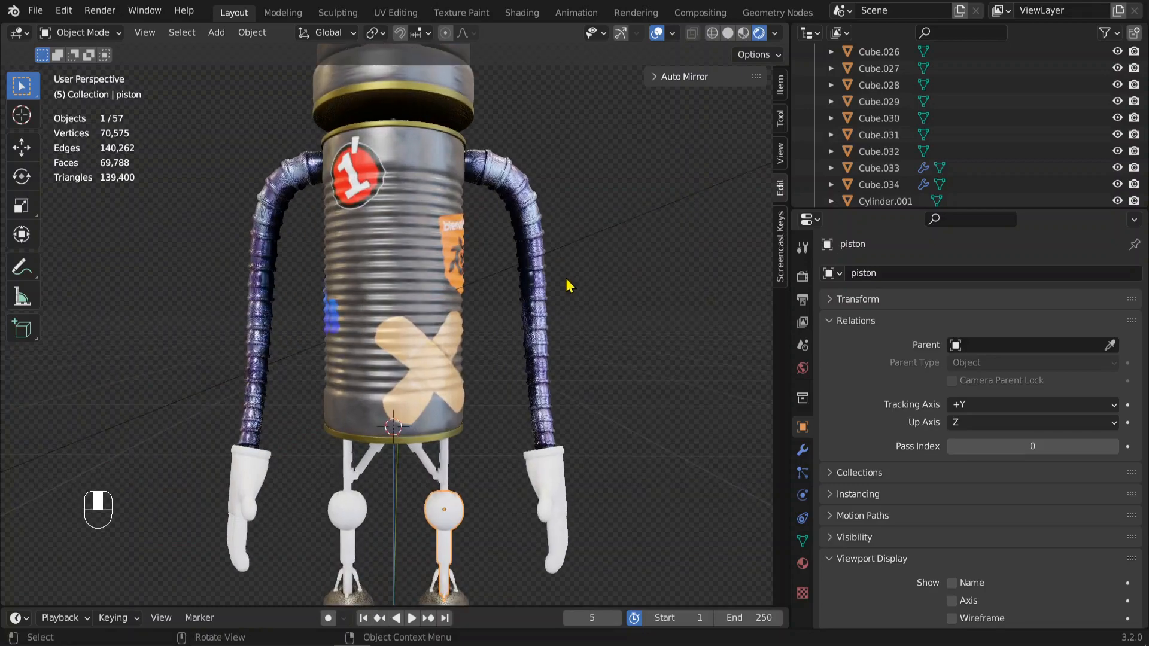
pyautogui.moveTo(562, 287); pyautogui.dragTo(518, 298, button='middle')
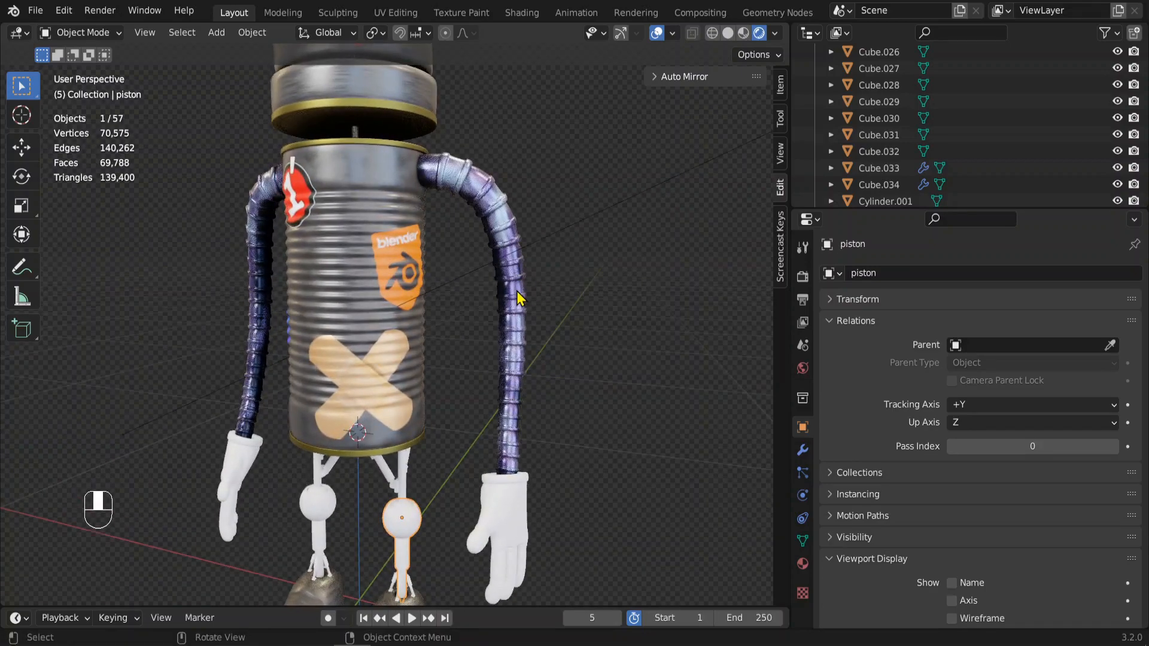
pyautogui.press('KP_Multiply')
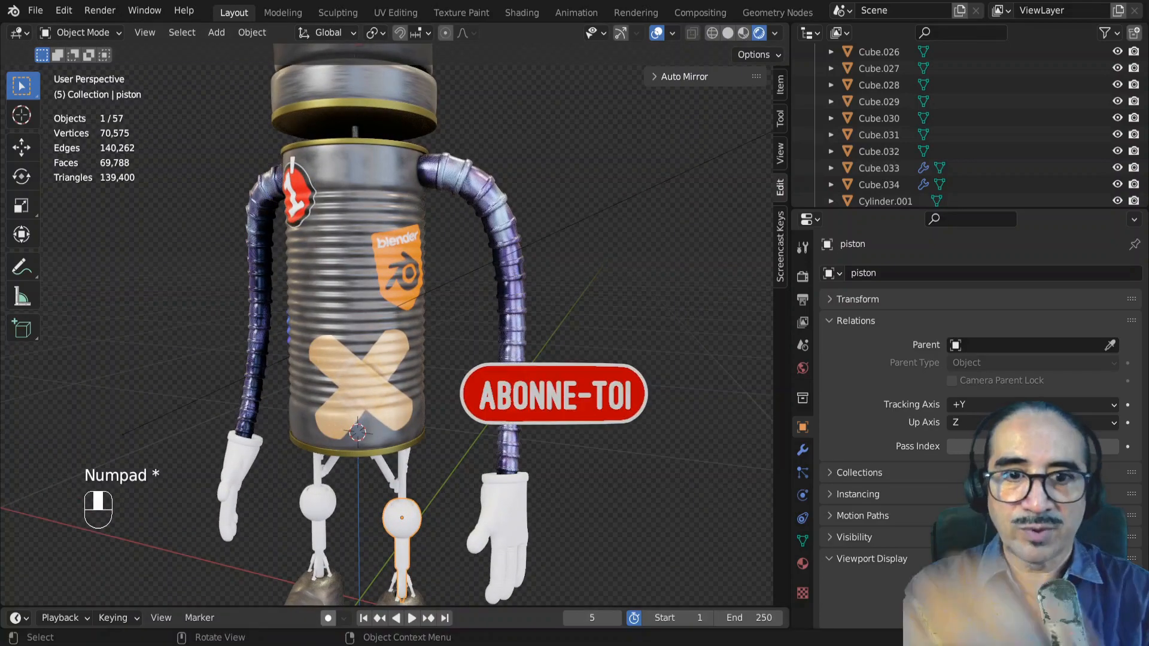